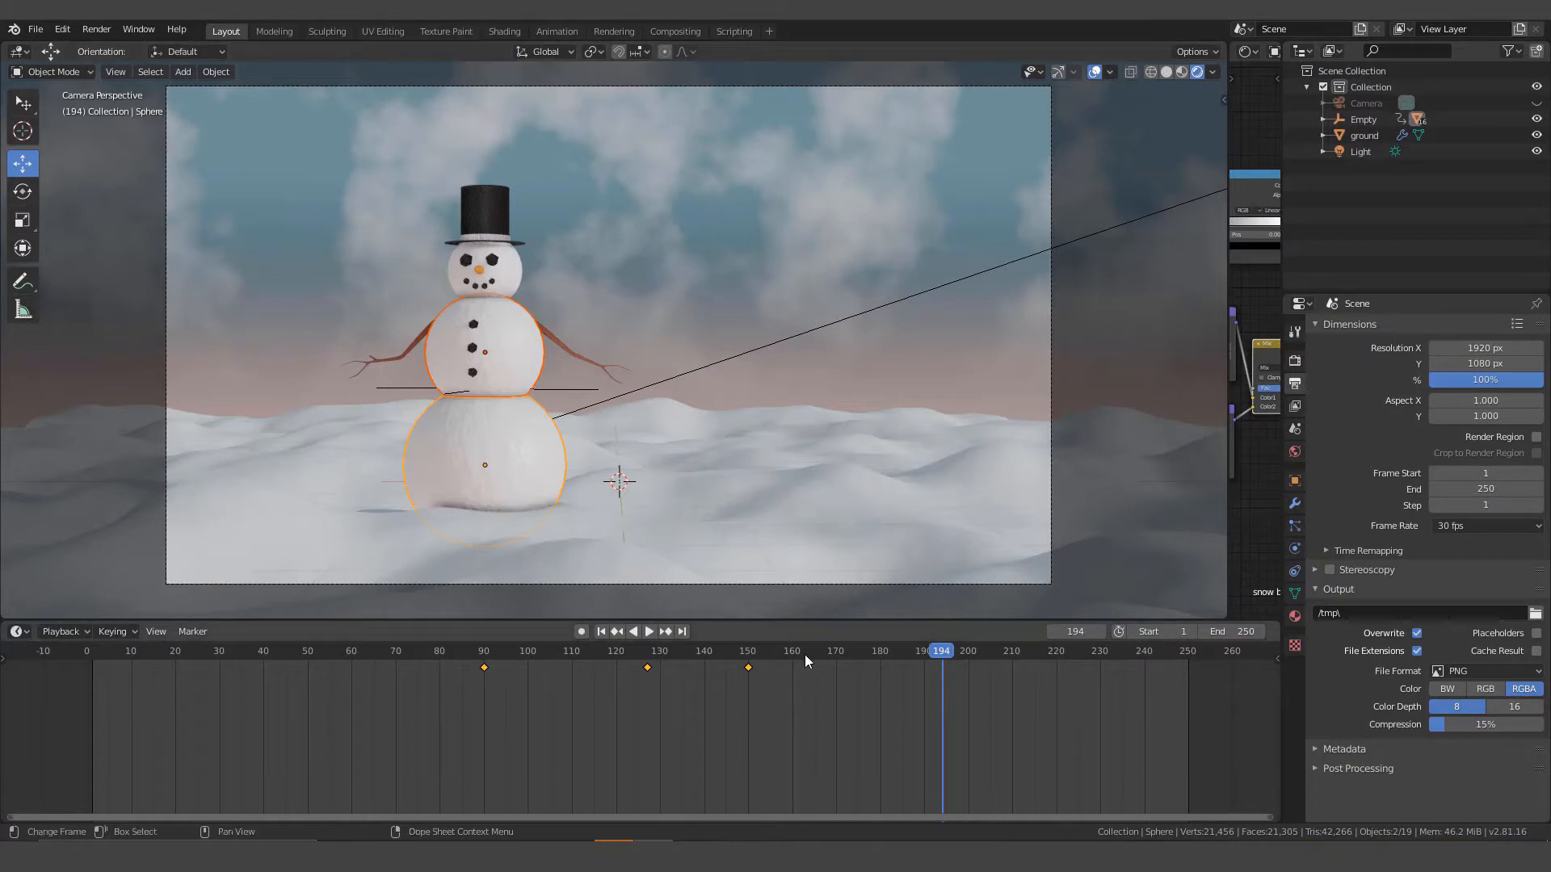
Insert a LocRot keyframe at frame 150 for the snowman's stick arm on the viewer's left.
left_click_drag(938, 653, 748, 643)
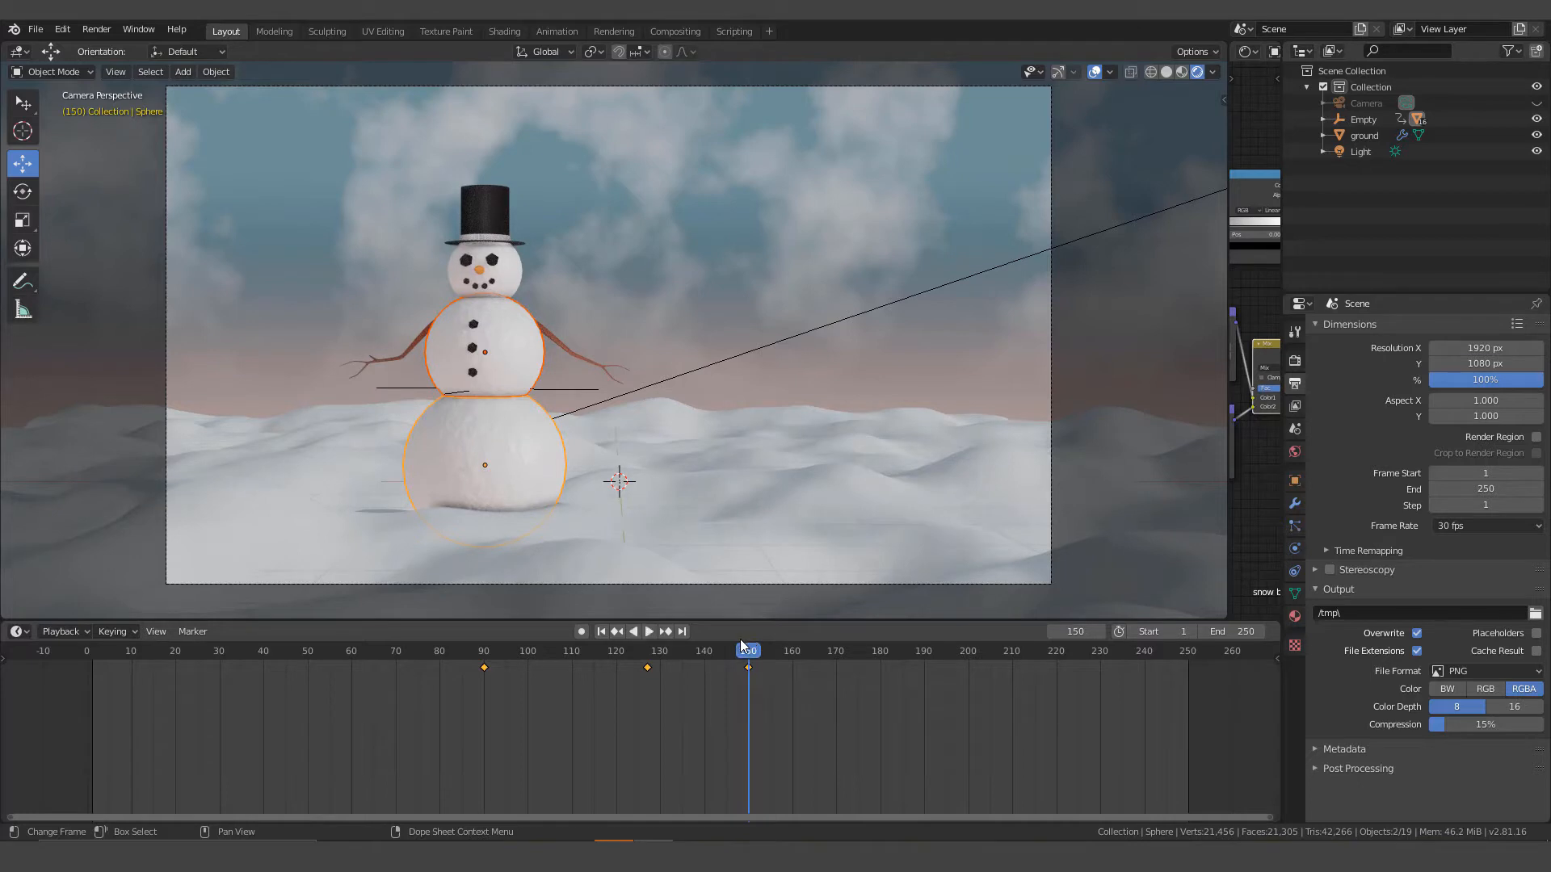
left_click(410, 356)
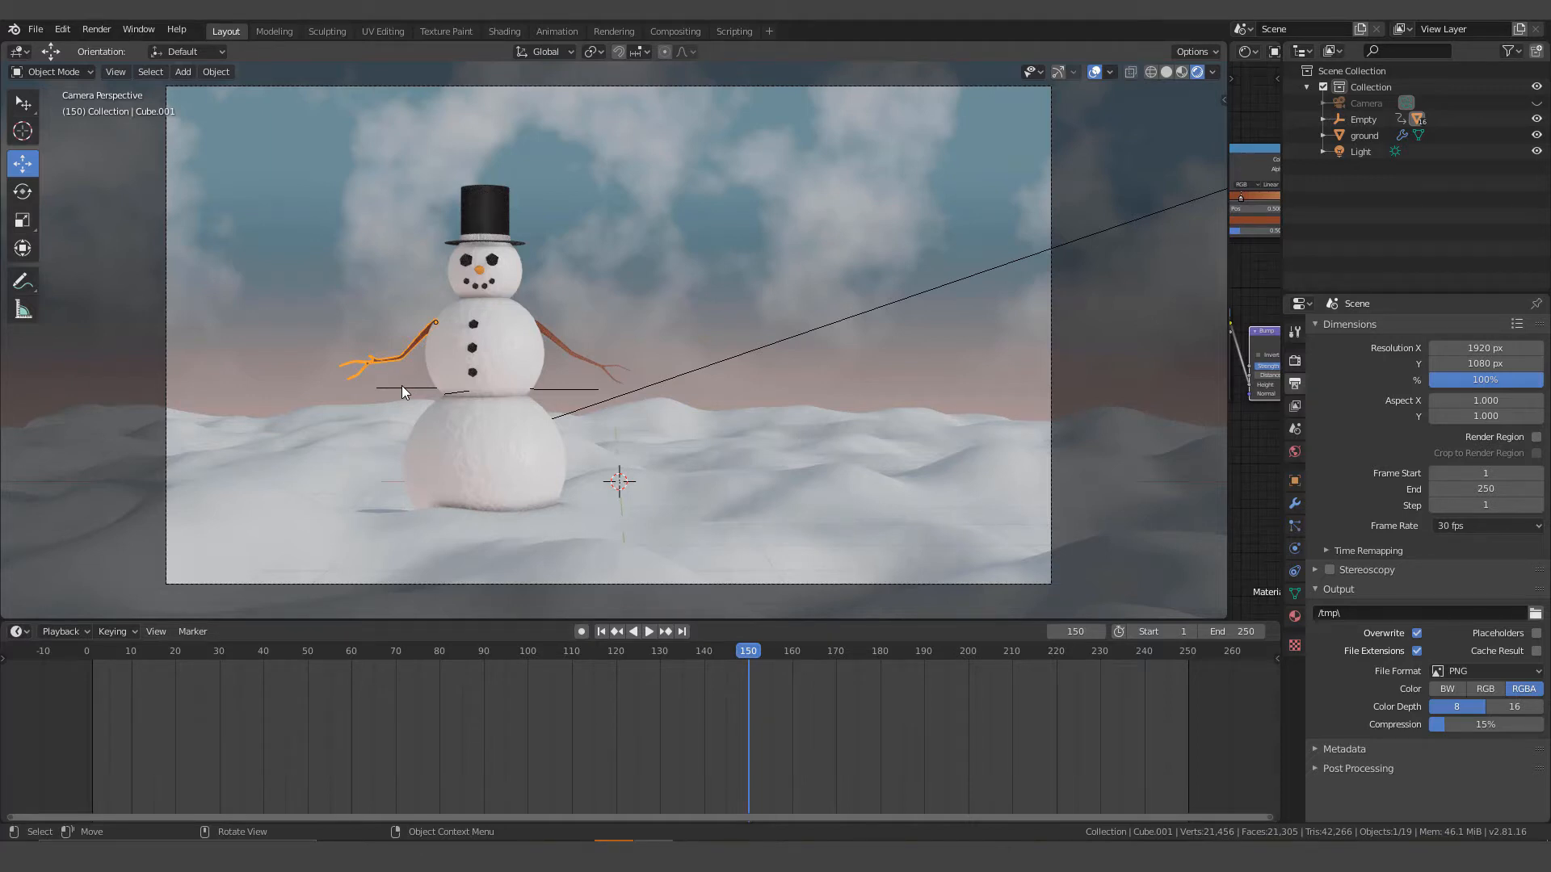
key("i")
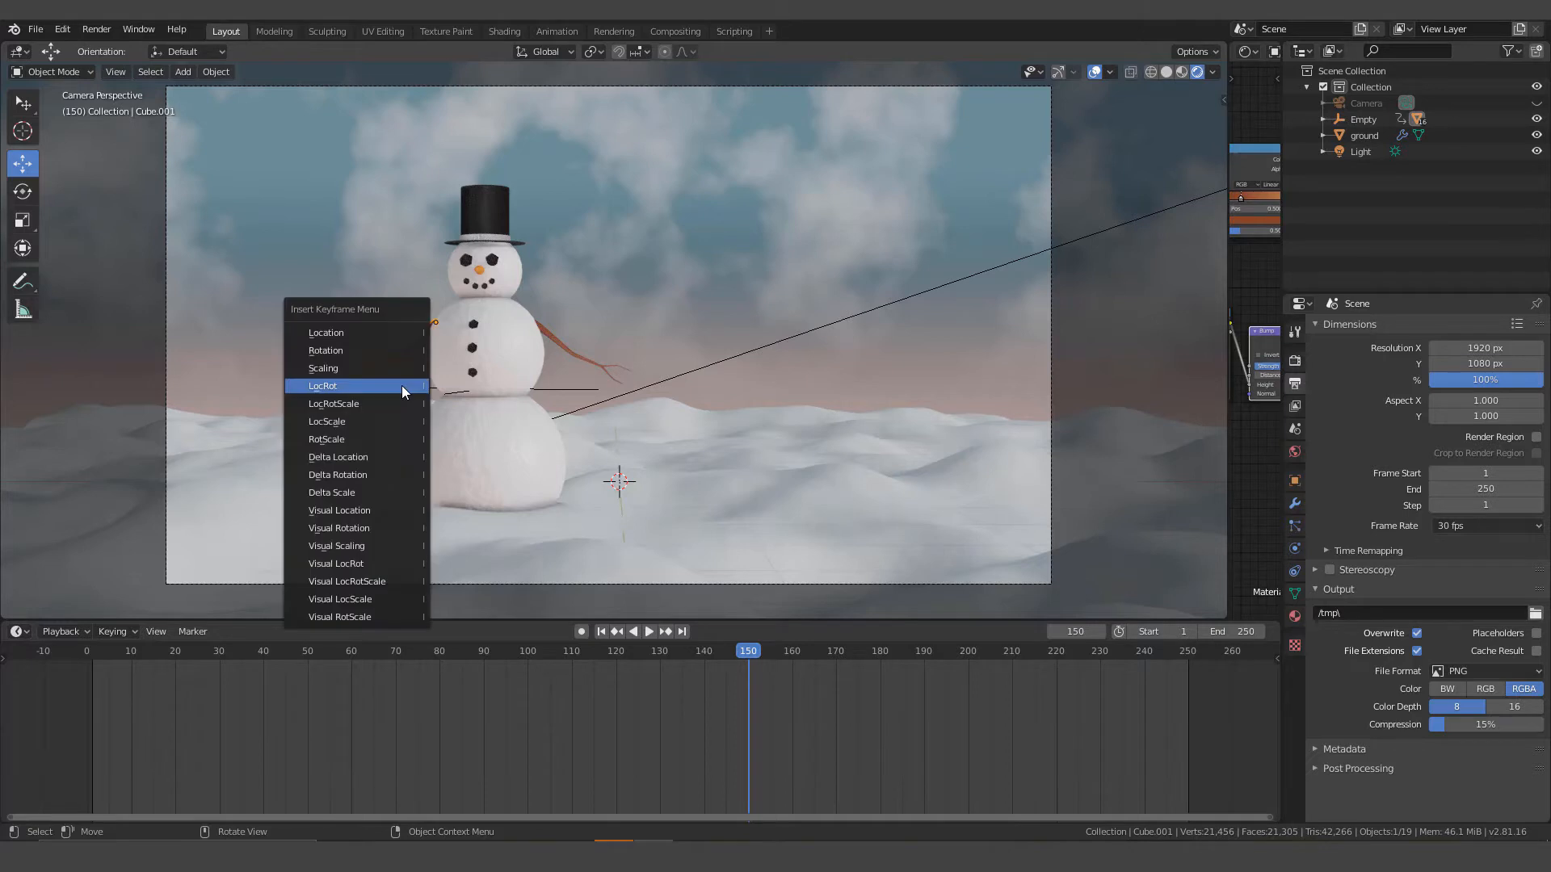
left_click(349, 386)
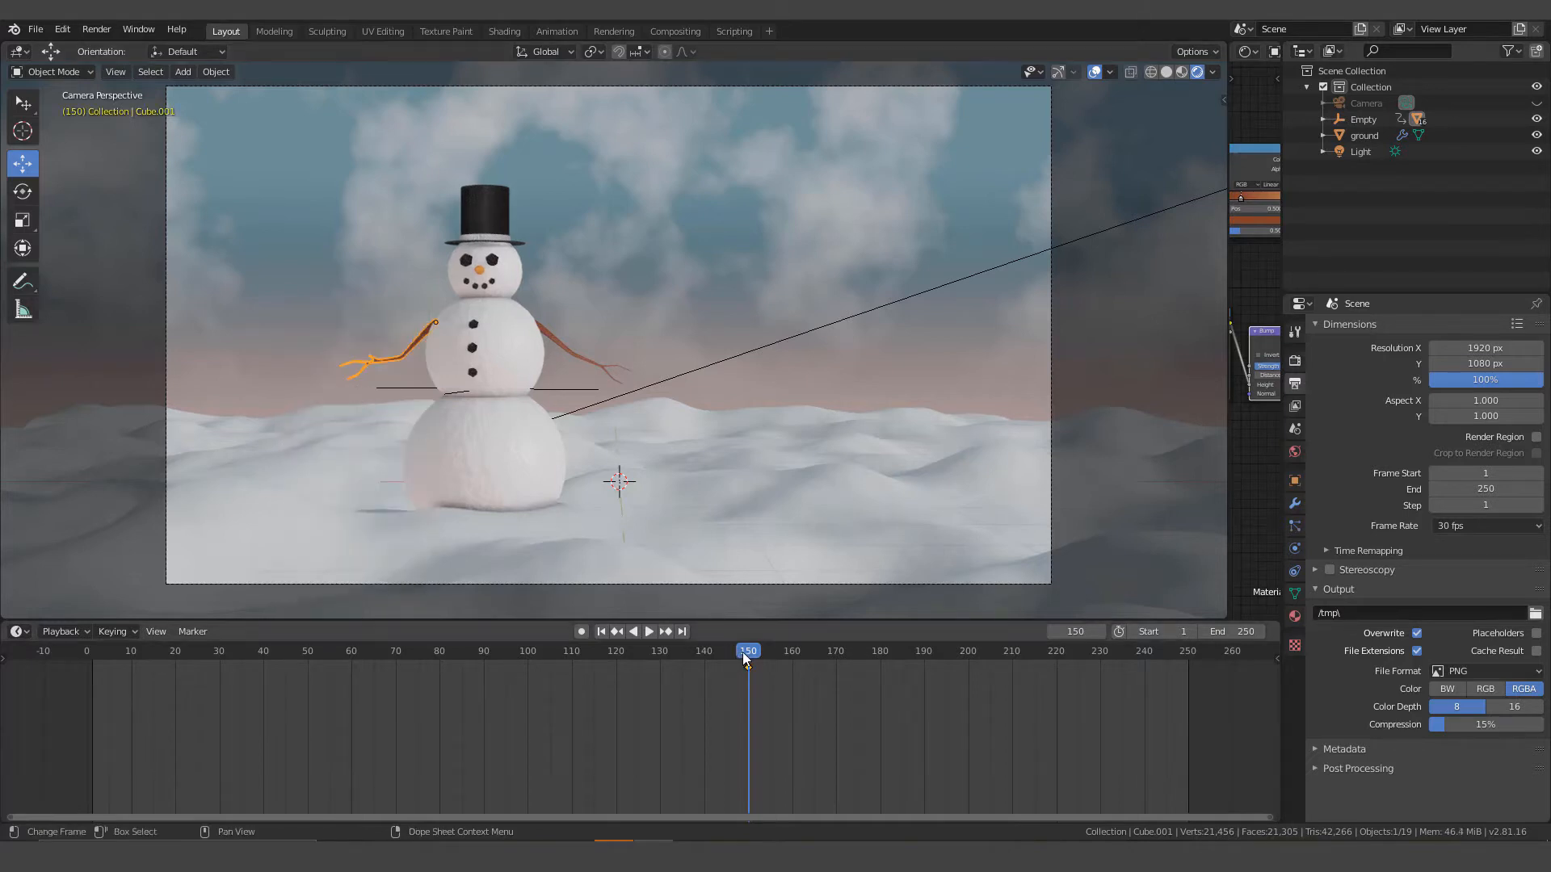
At frame 163, rotate the arm about the global Y axis until it points up beside the head, and insert a LocRot keyframe.
key("space")
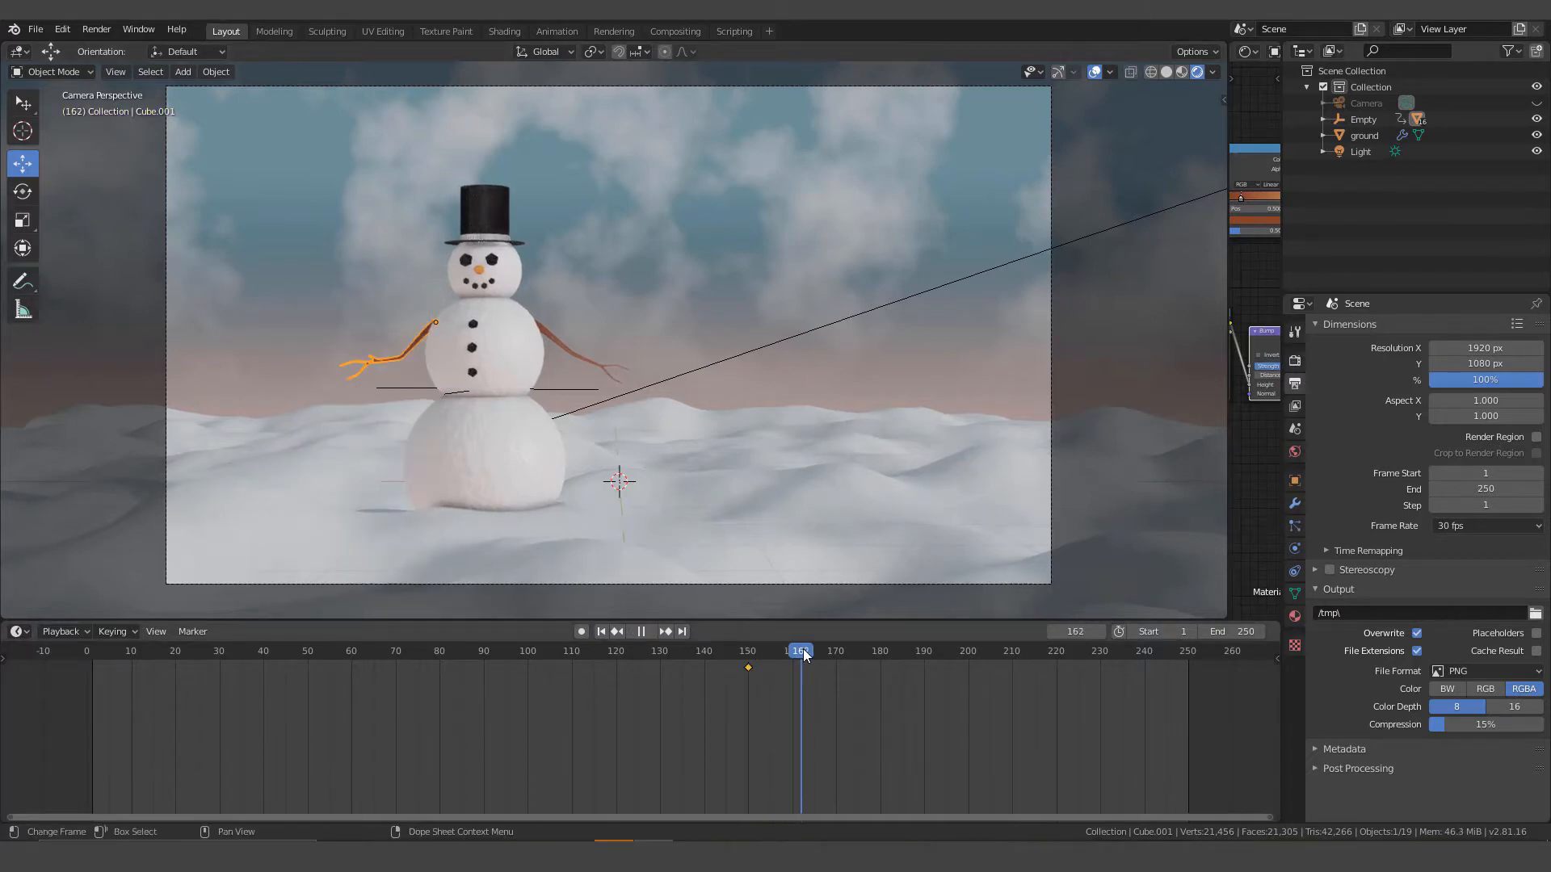
key("space")
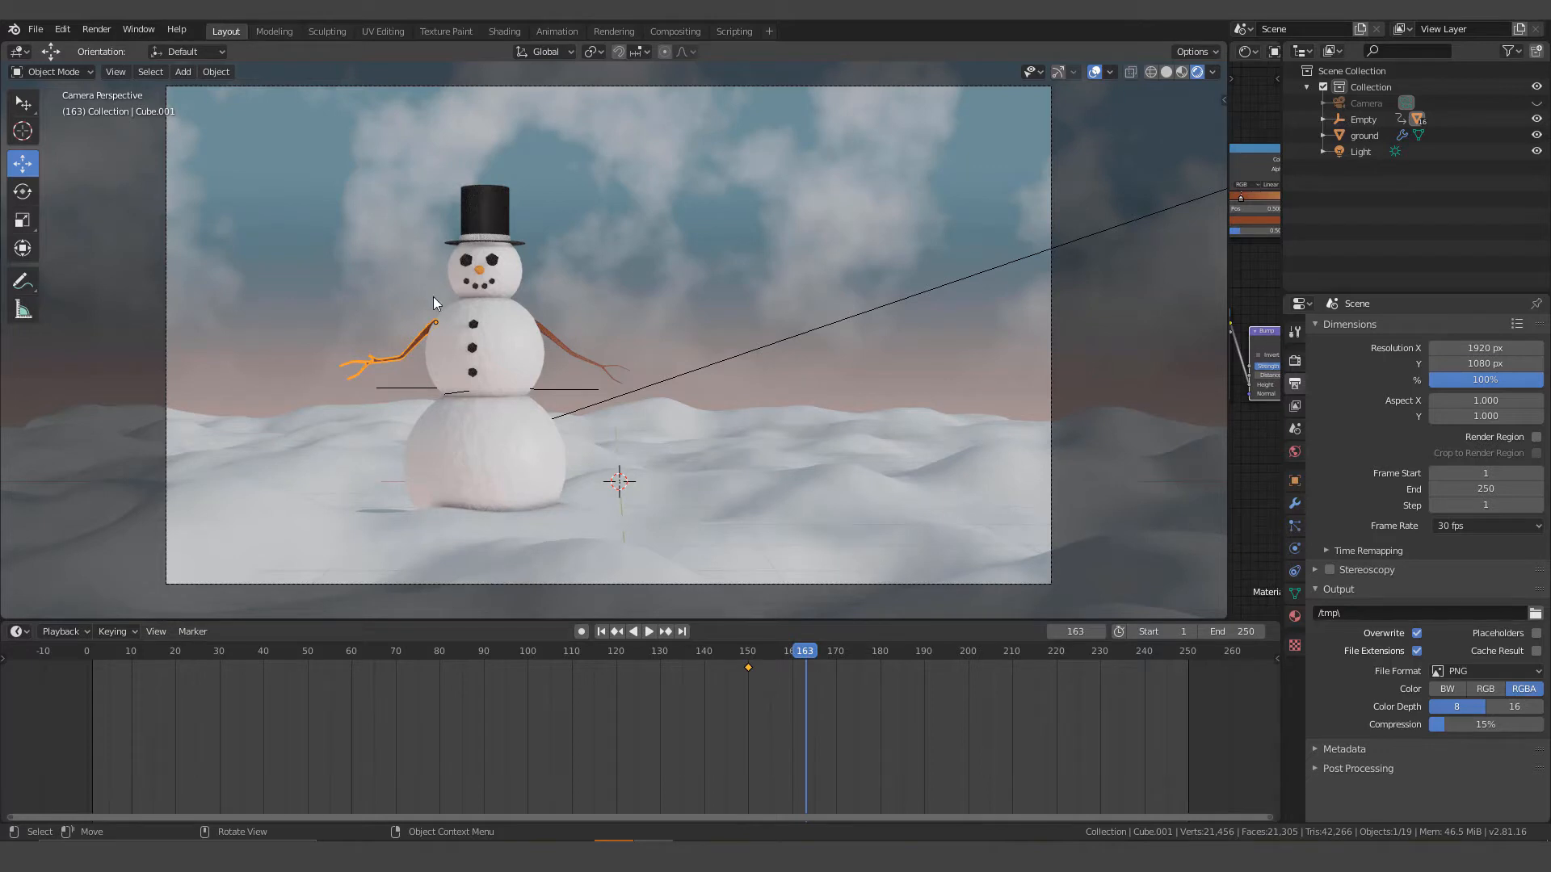
key("r")
key("y")
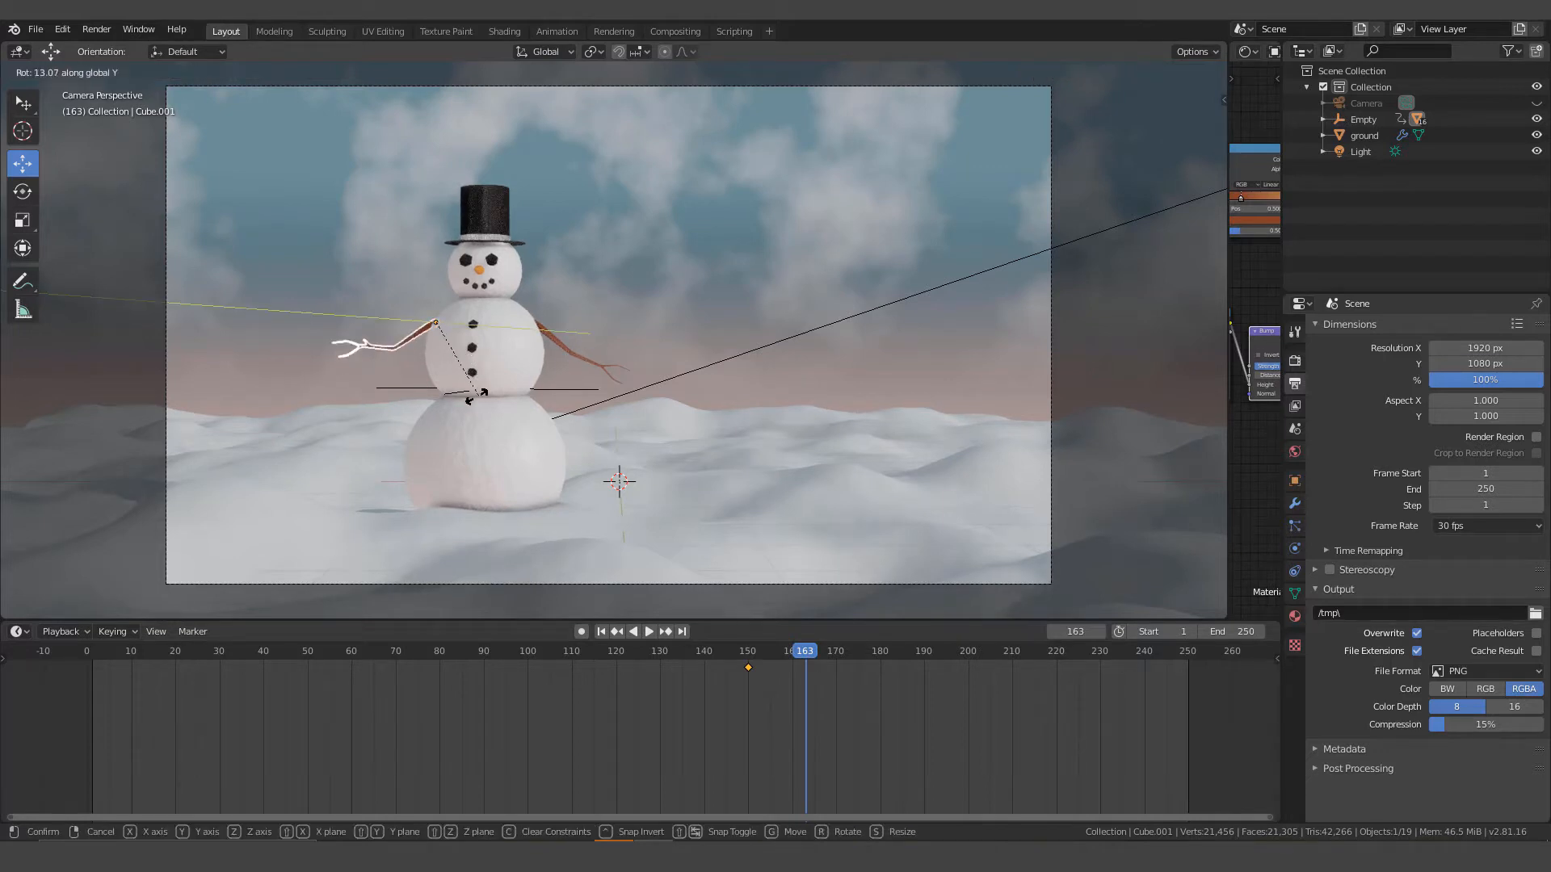
left_click(358, 376)
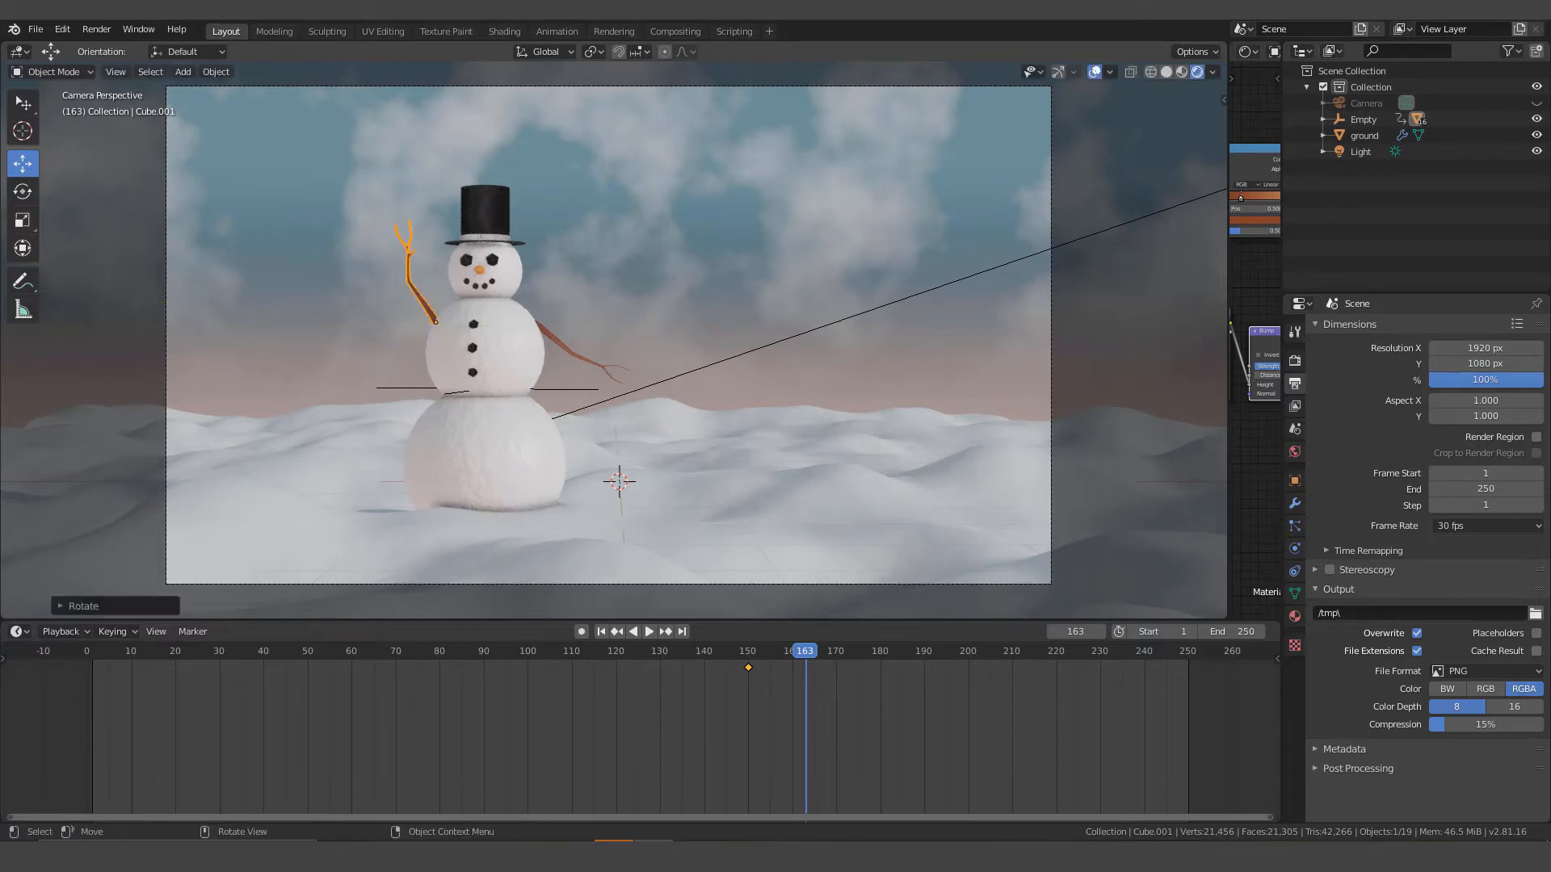
key("i")
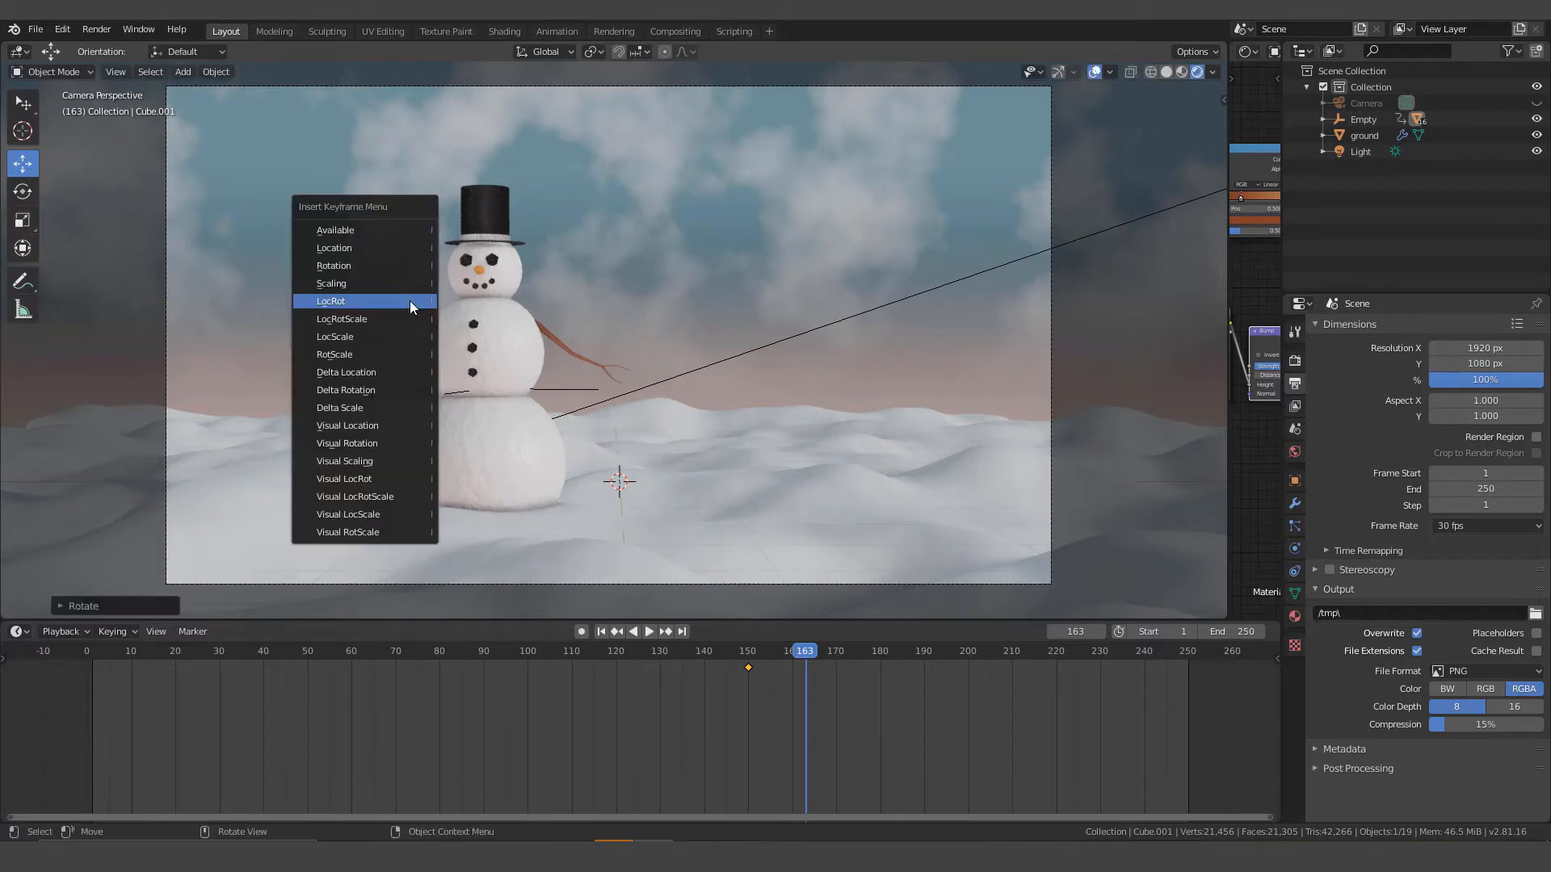
left_click(389, 302)
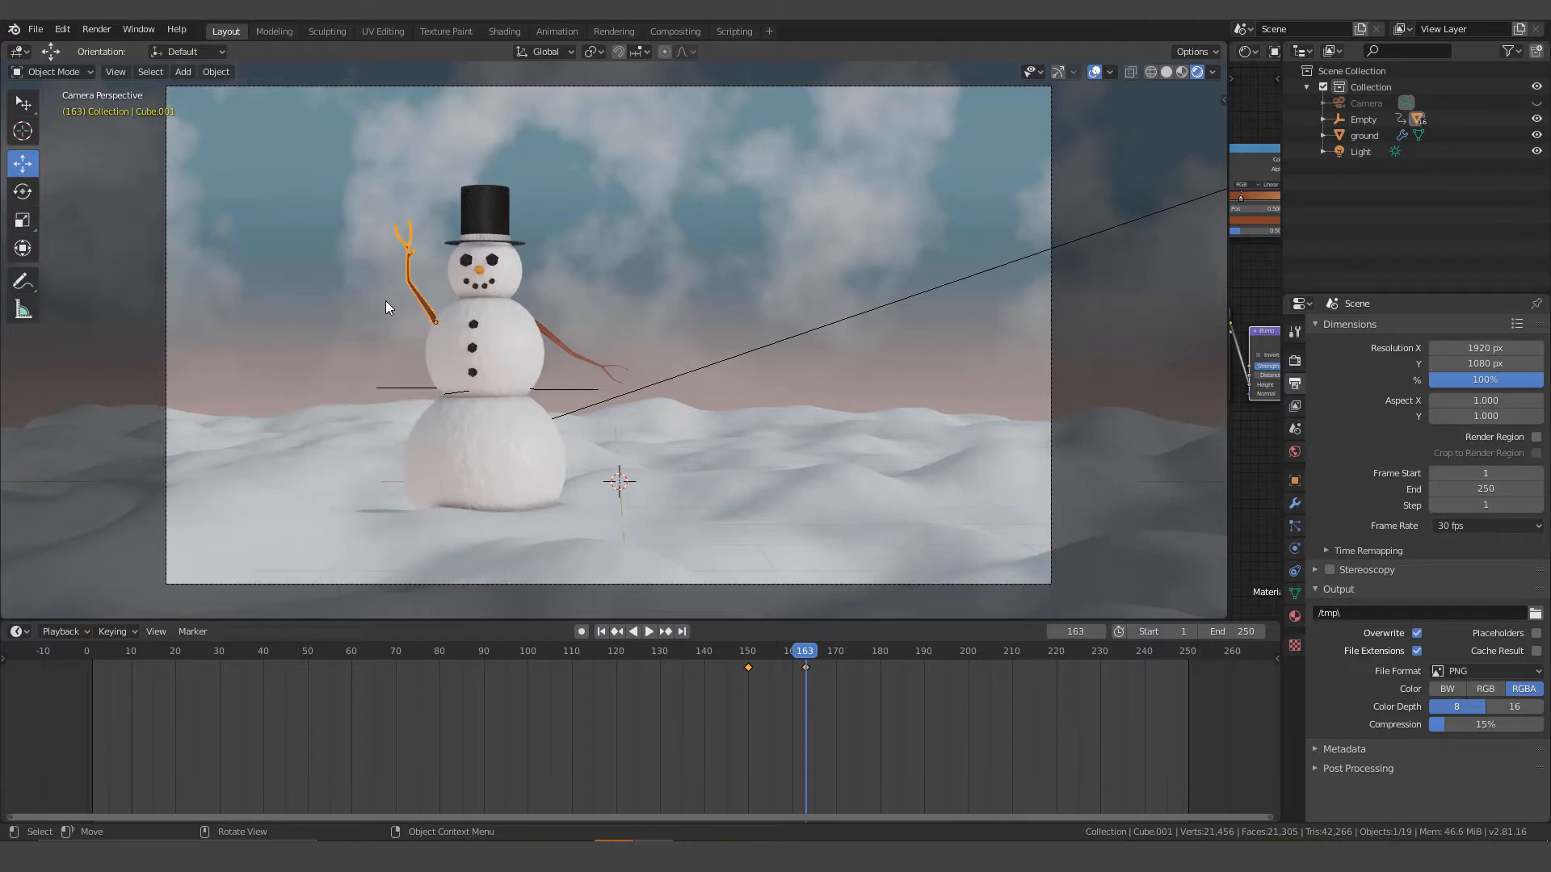
At frame 174, rotate the arm about global Y back down to the snowman's side and insert a LocRot keyframe.
key("space")
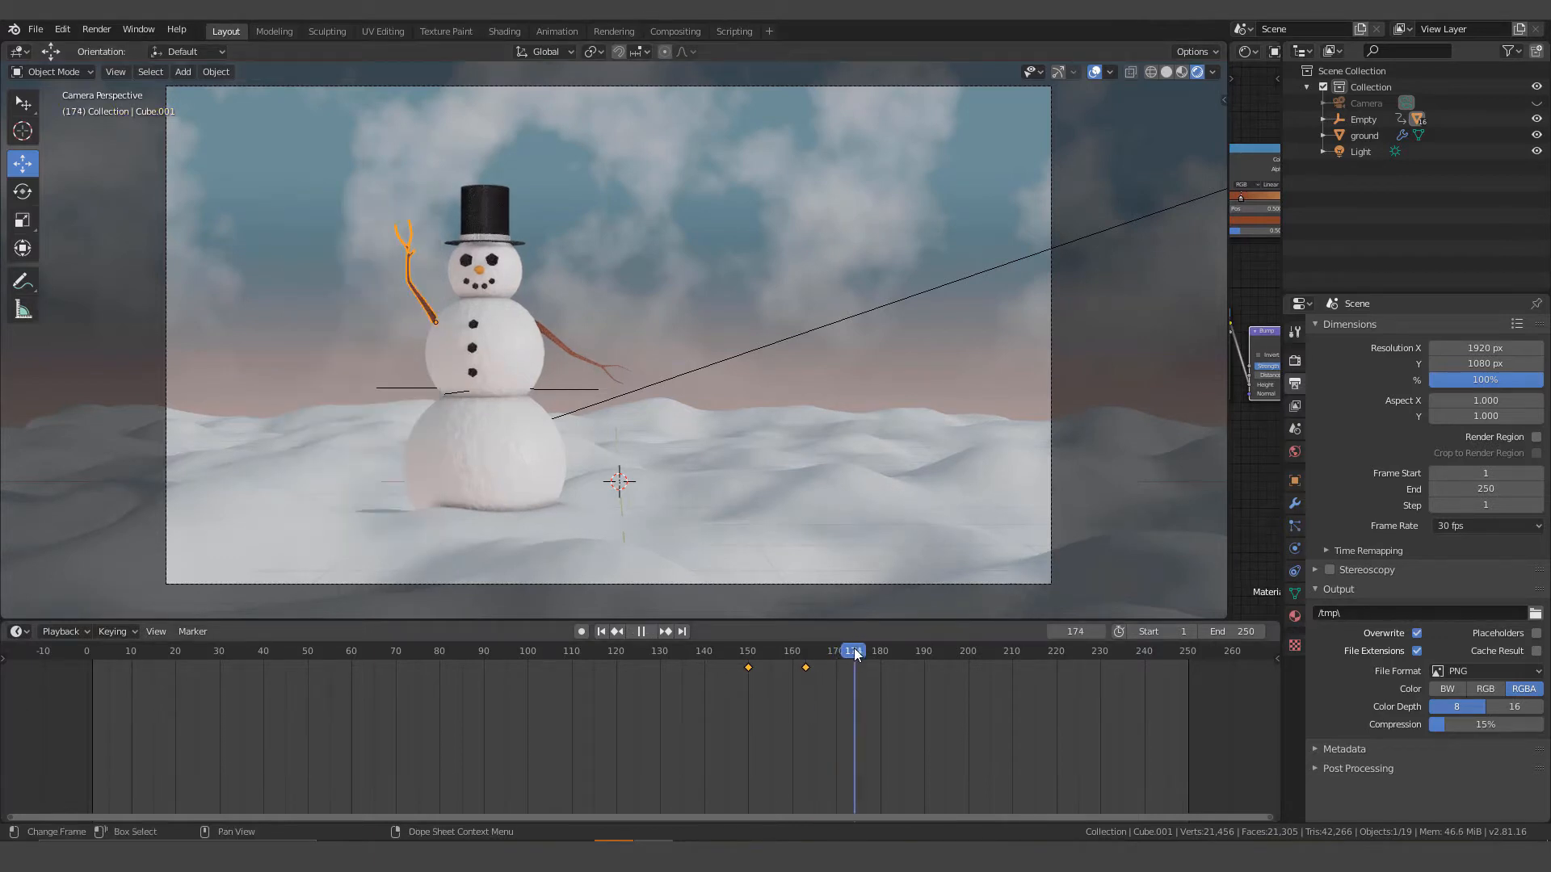
key("space")
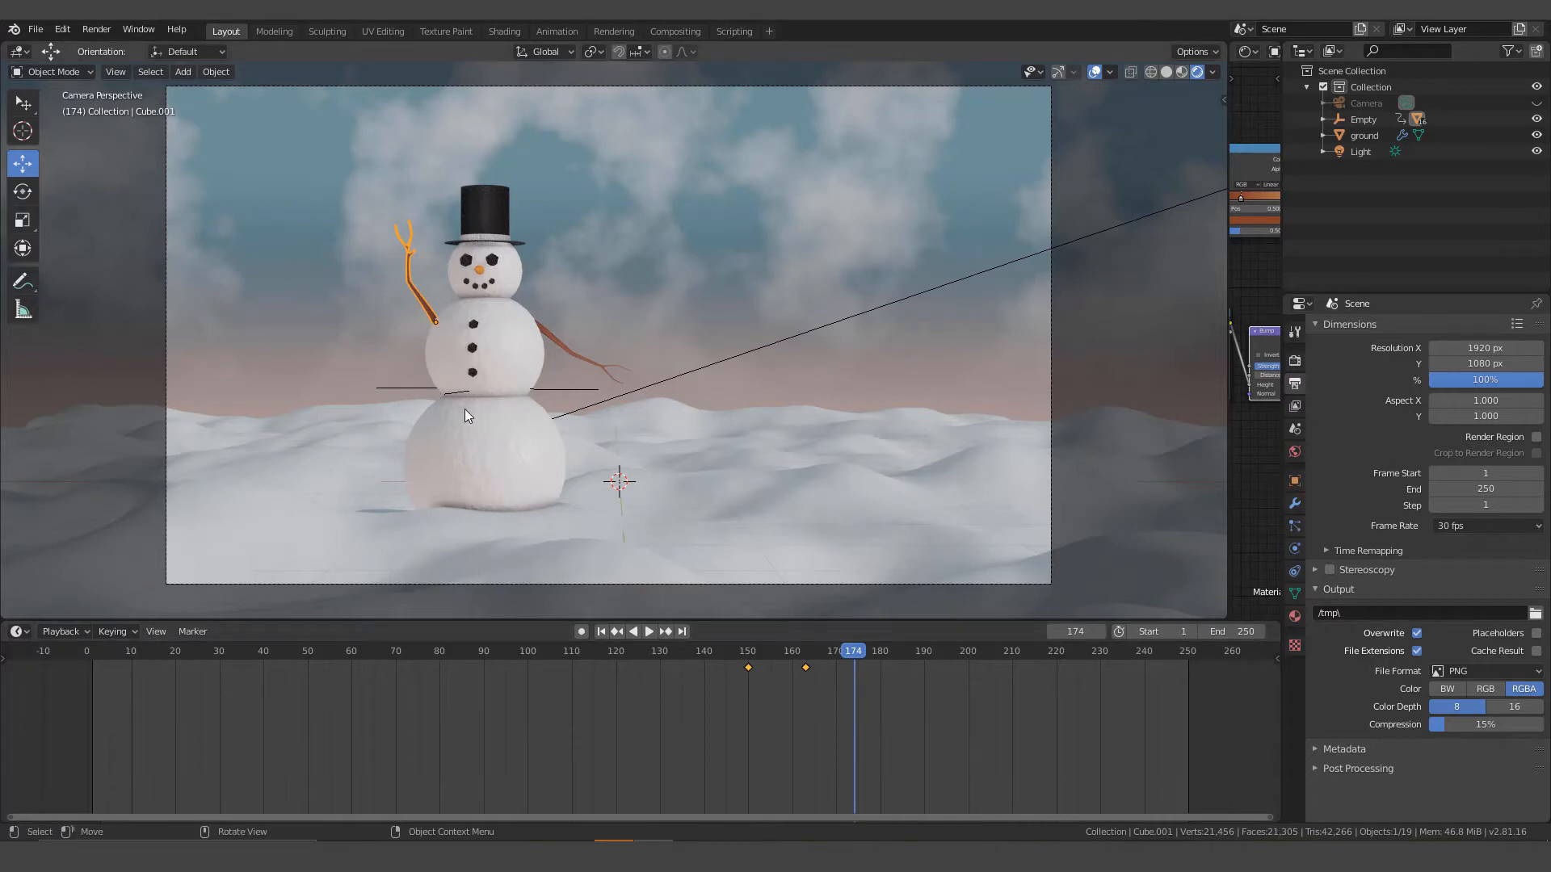
key("r")
key("y")
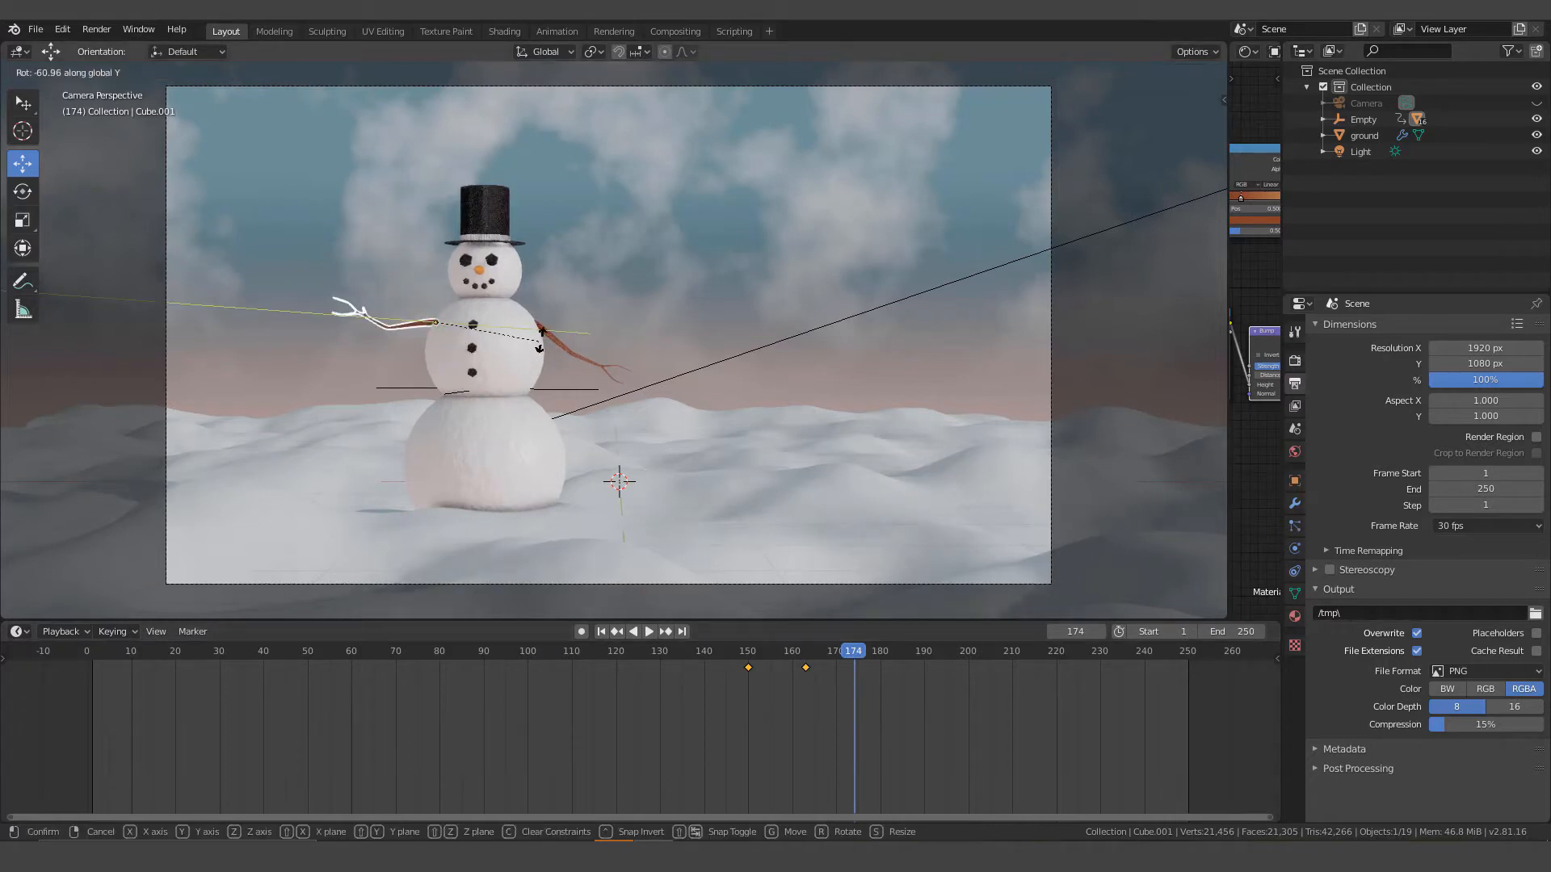
left_click(543, 281)
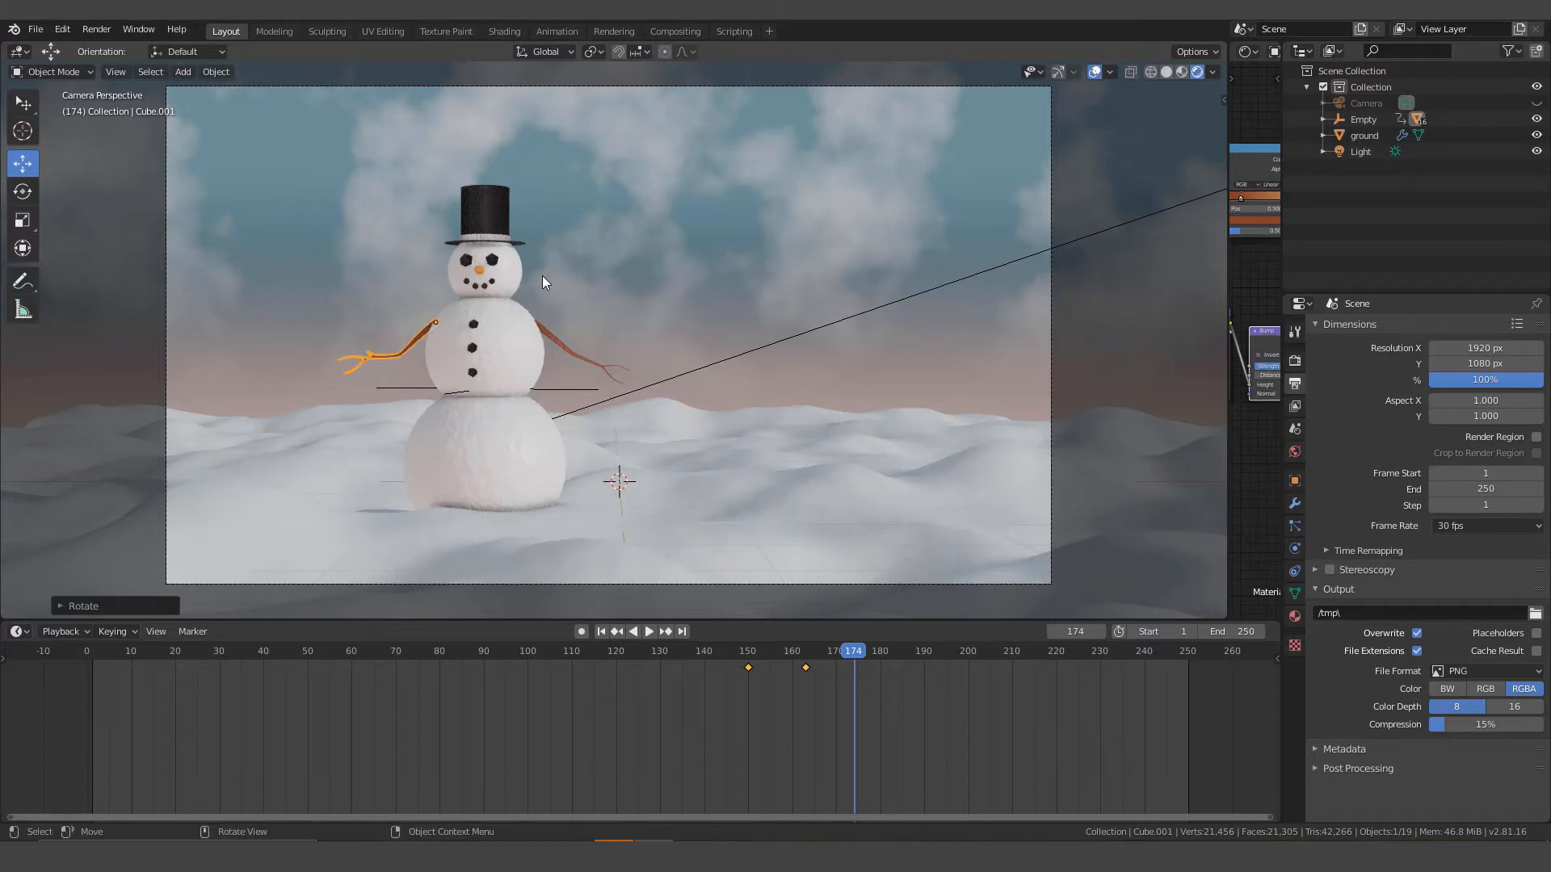
key("i")
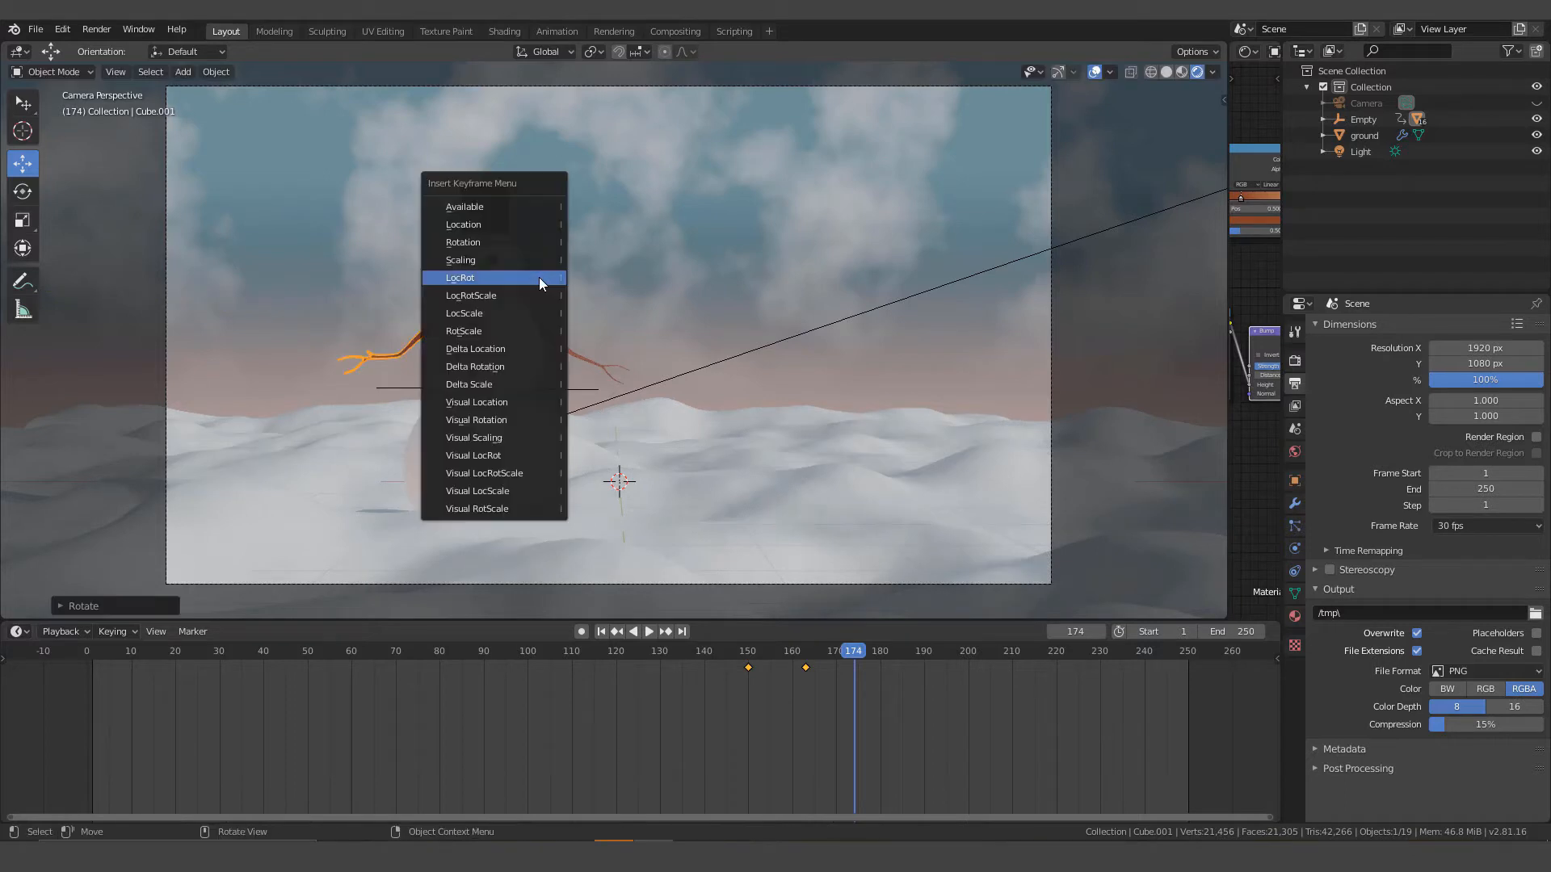
left_click(476, 279)
At frame 184, raise the arm beside the head again by rotating about global Y, and insert a LocRot keyframe.
left_click_drag(878, 657, 897, 650)
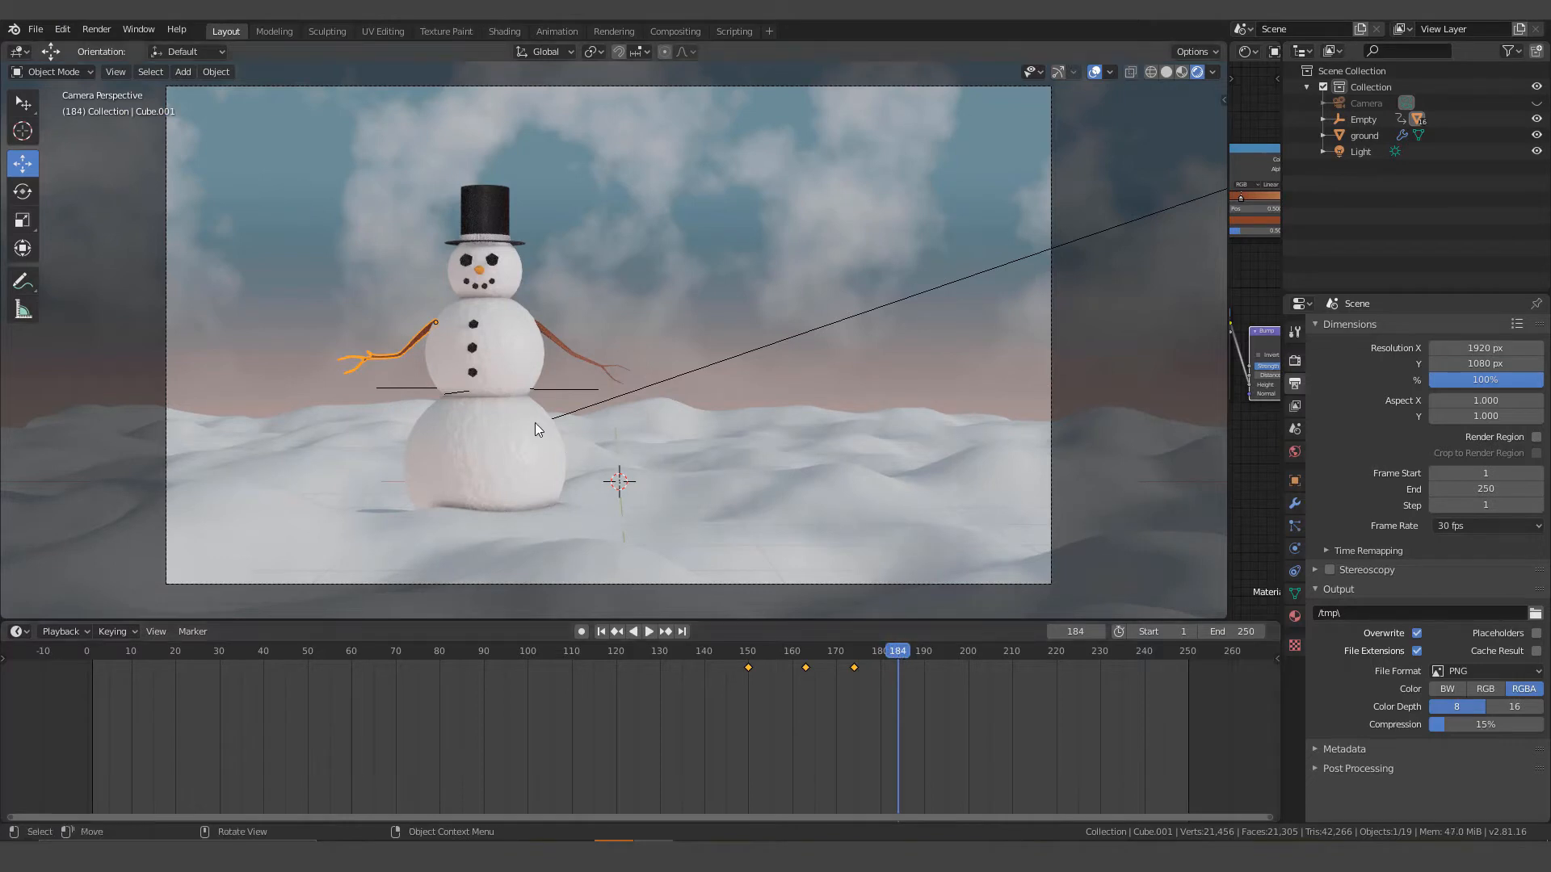
key("r")
key("y")
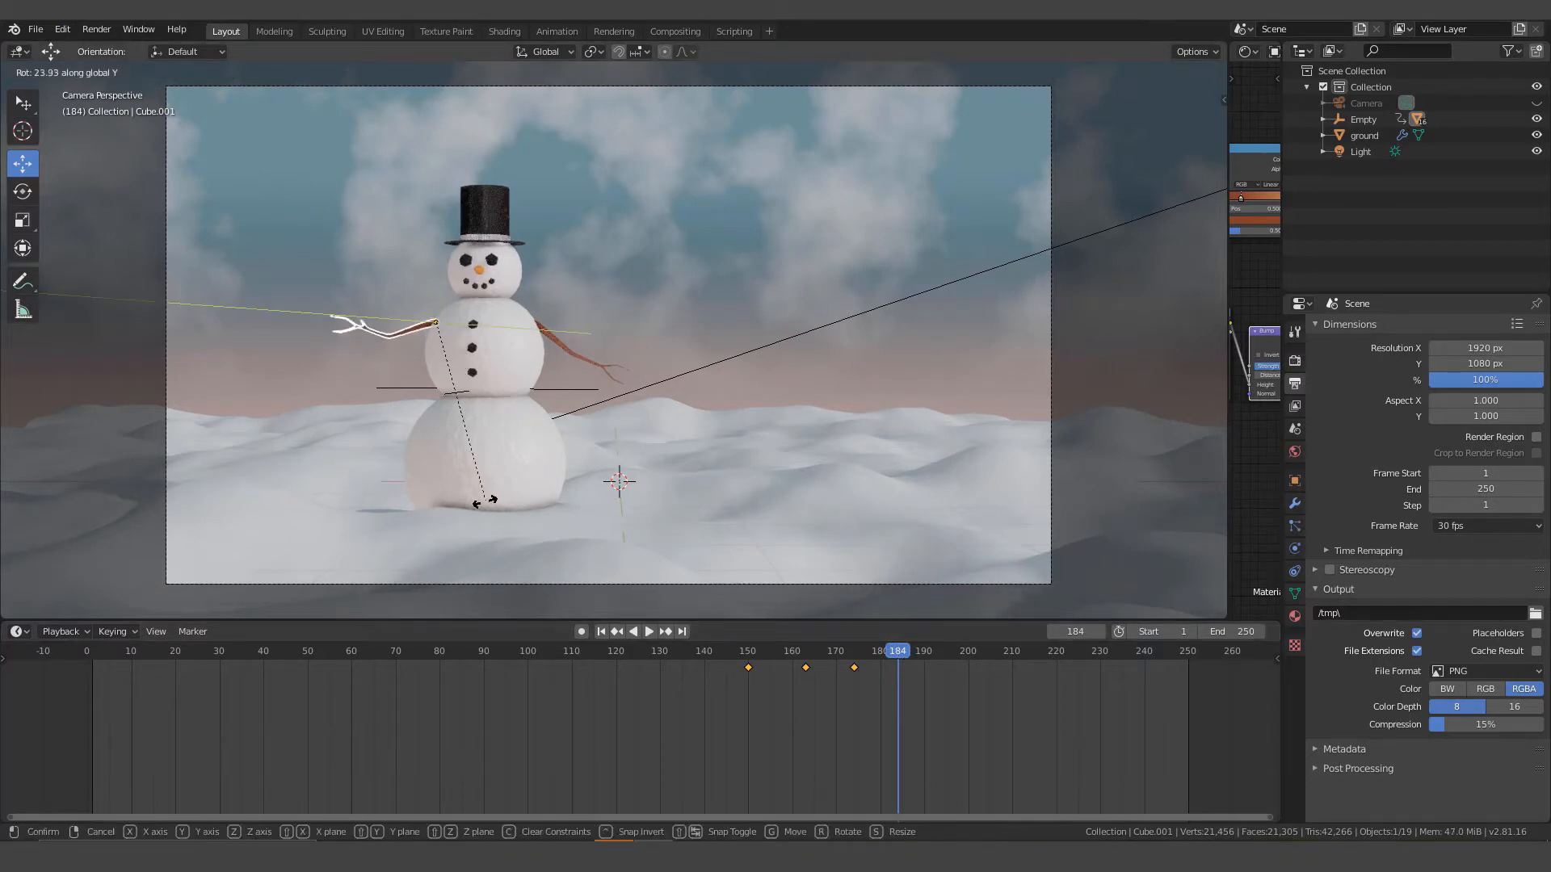
left_click(321, 410)
key("i")
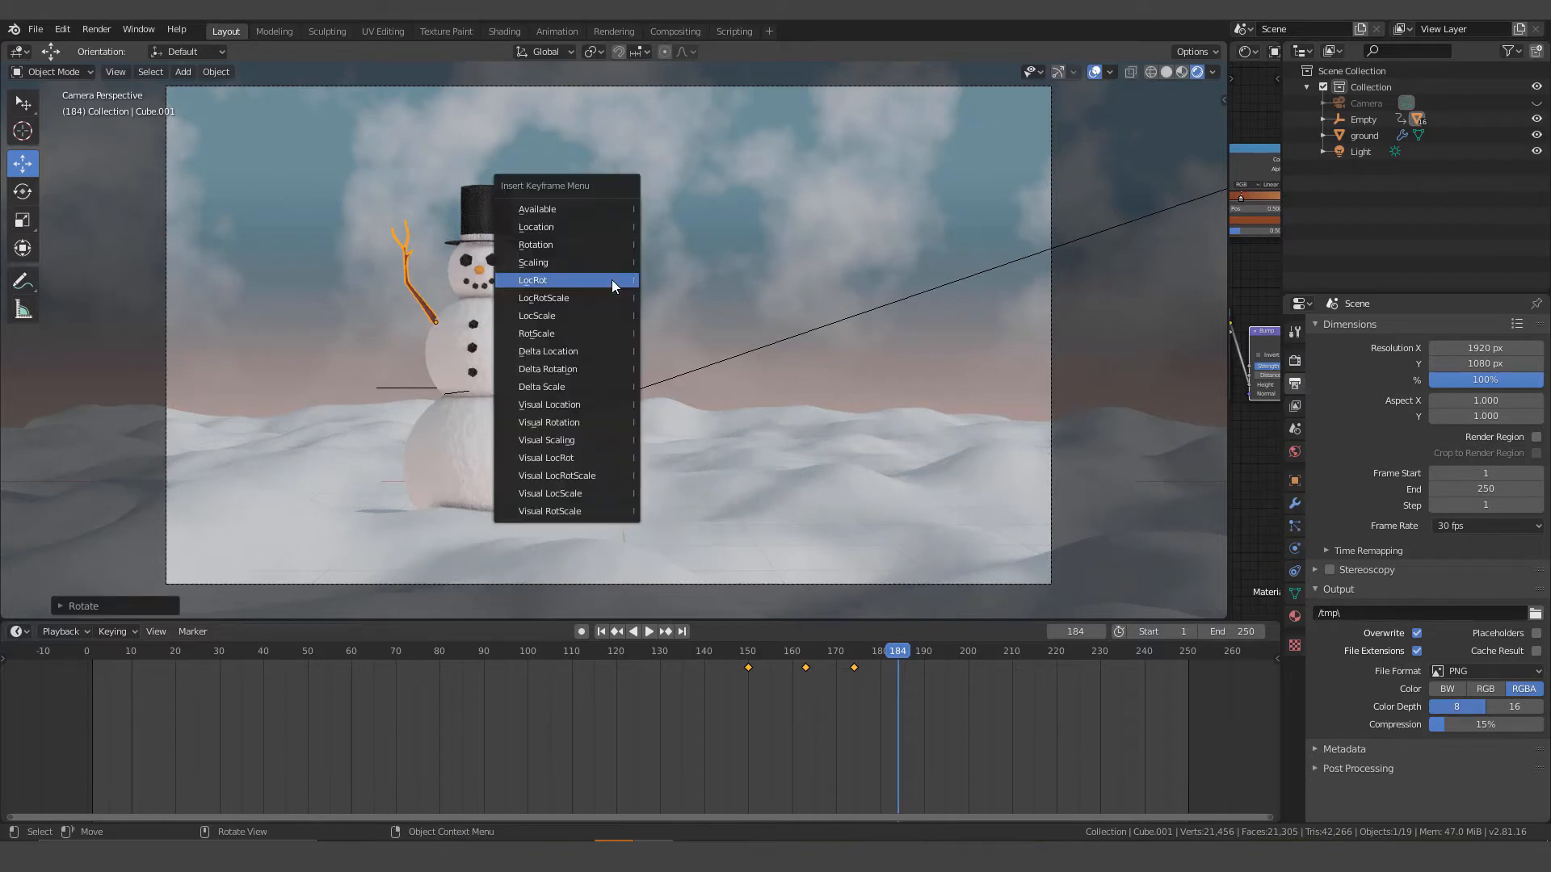
left_click(556, 279)
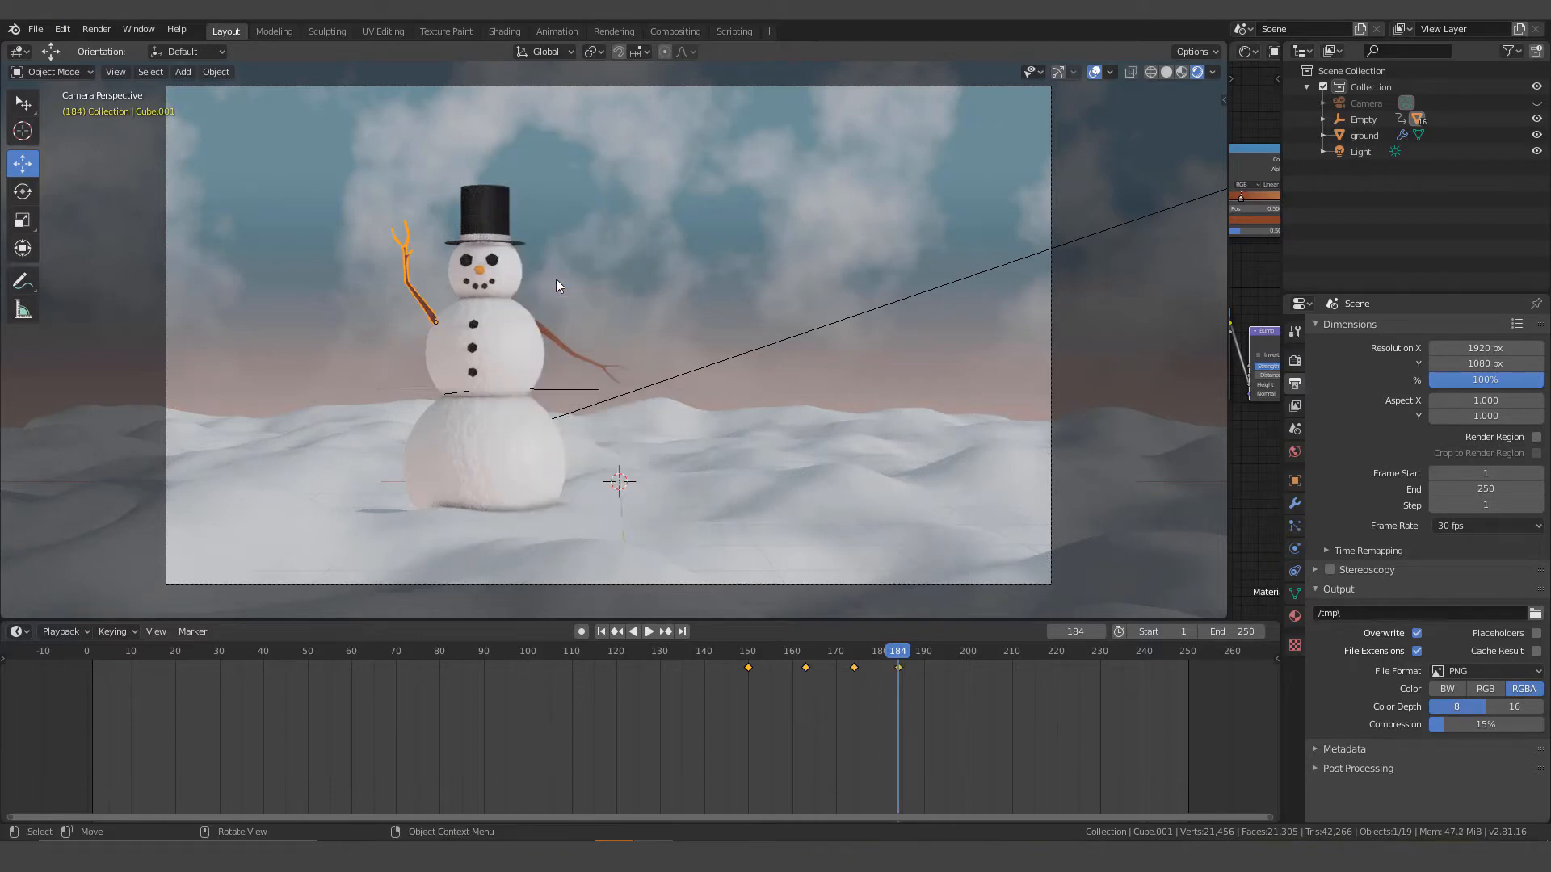
At frame 194, lower the arm to the side by rotating about global Y, and insert a LocRot keyframe.
left_click_drag(907, 655, 943, 653)
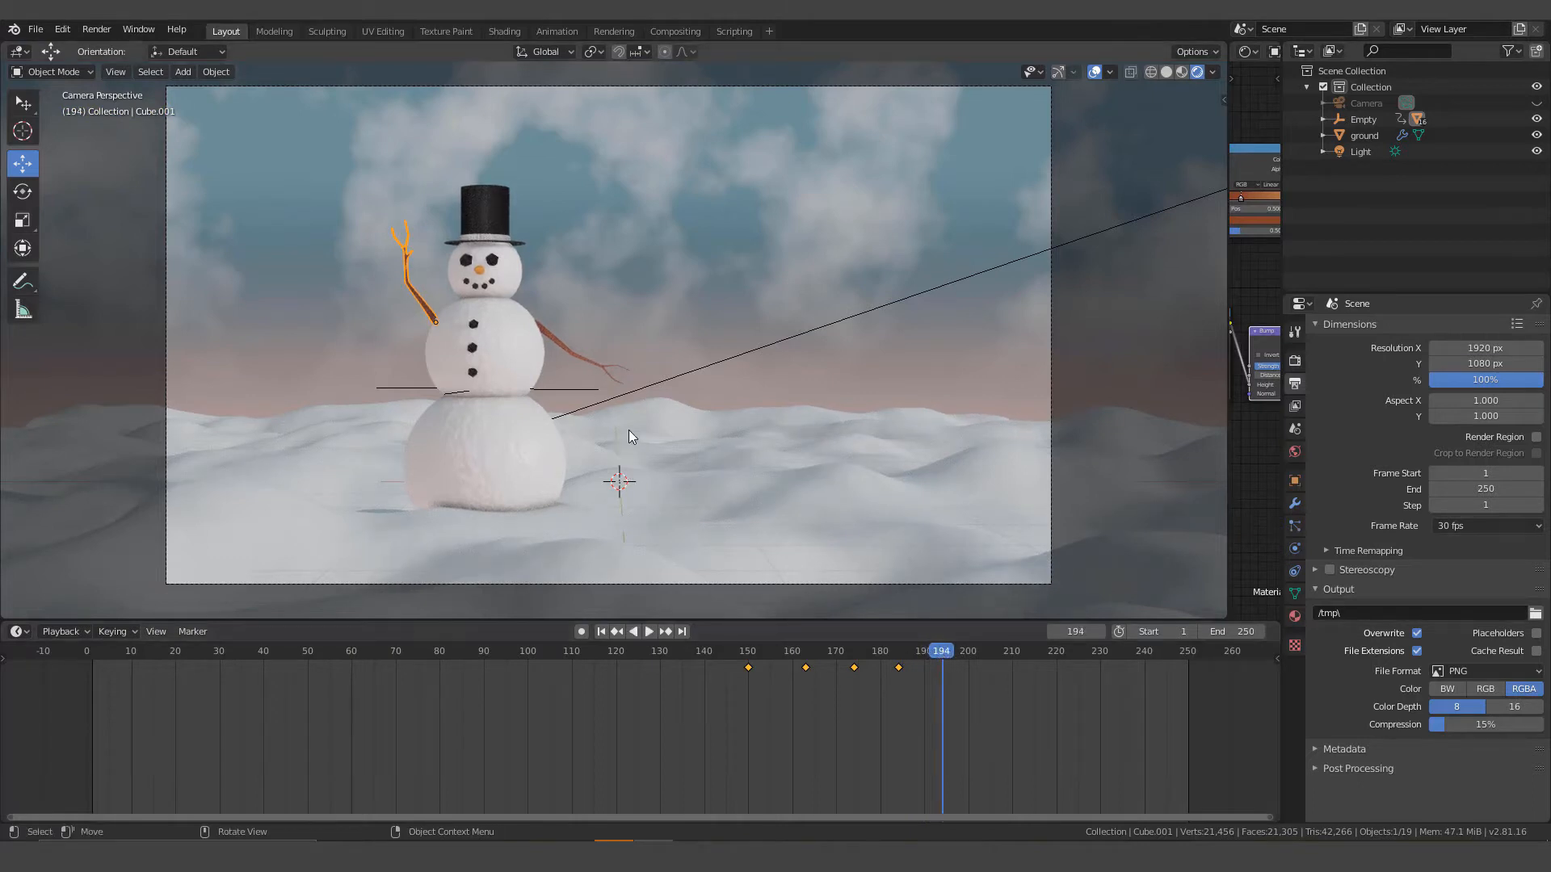
key("r")
key("y")
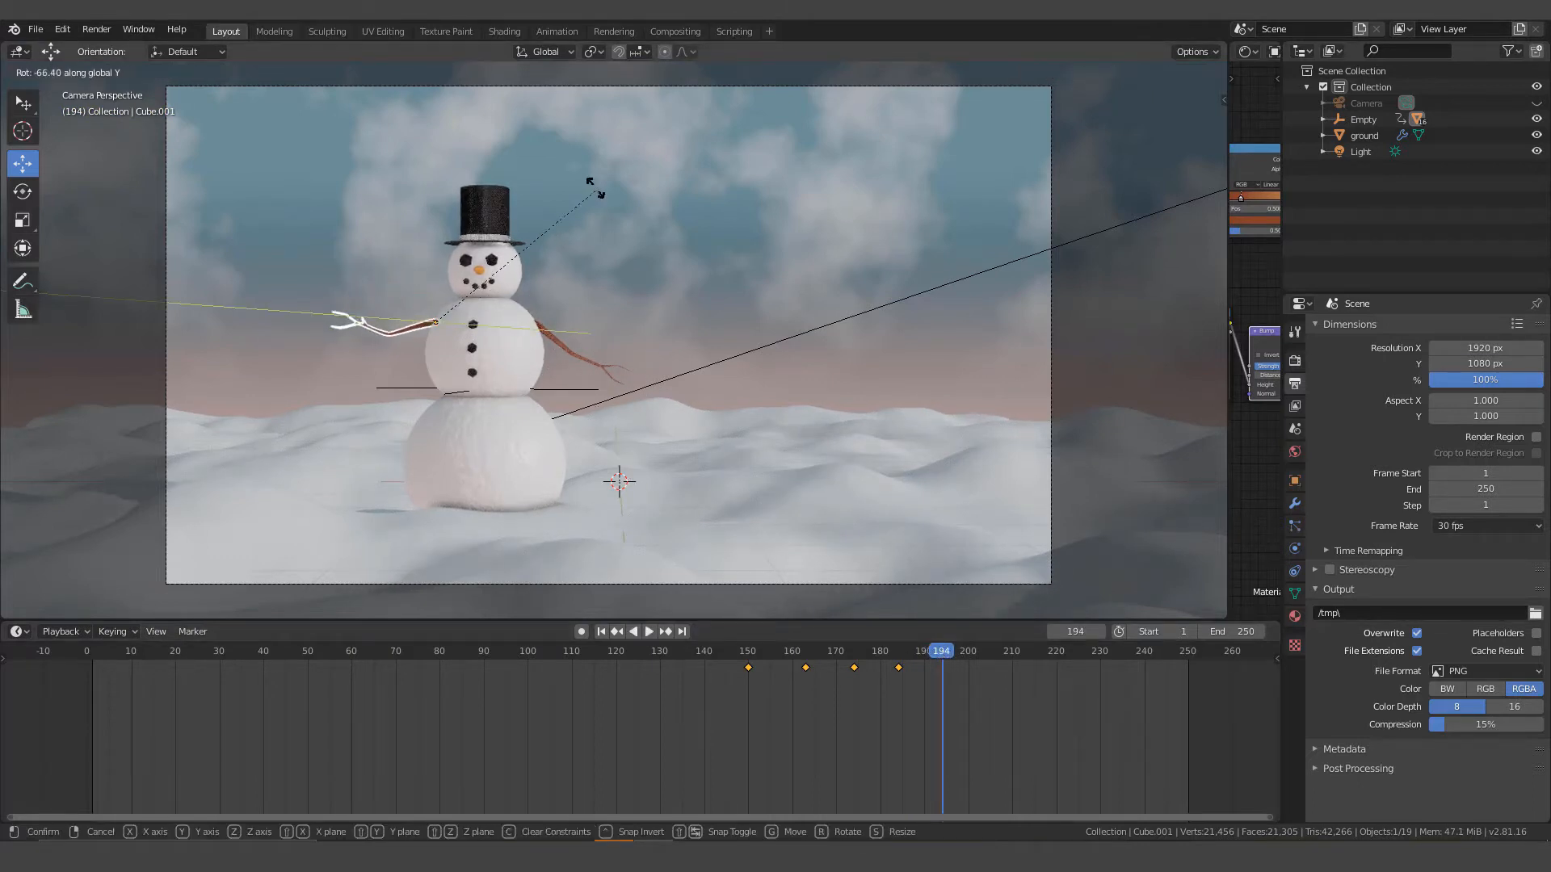
left_click(545, 135)
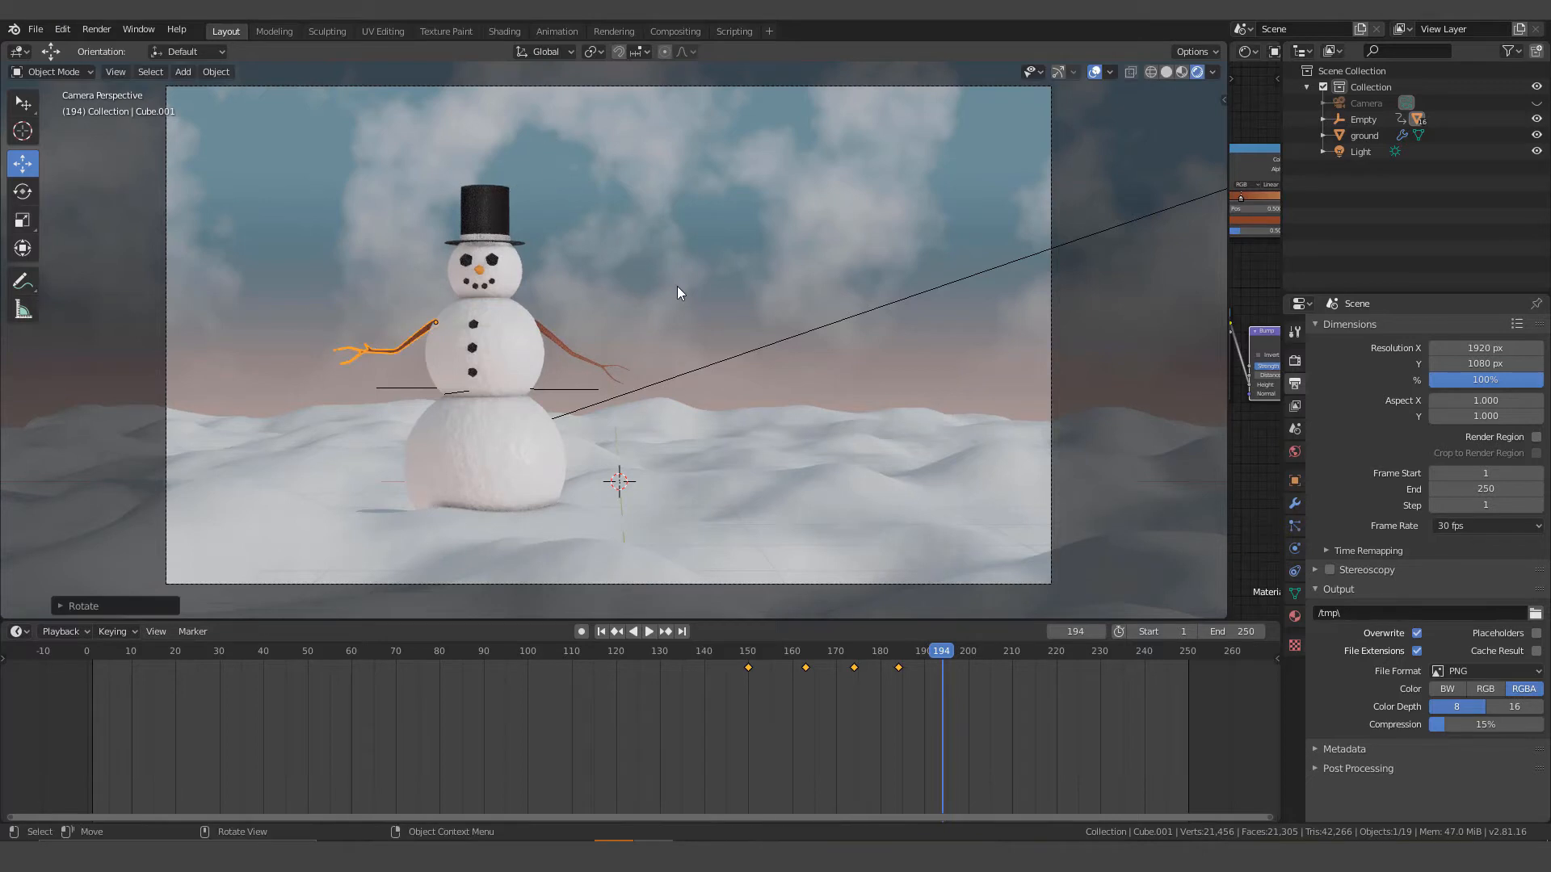
key("i")
left_click(607, 287)
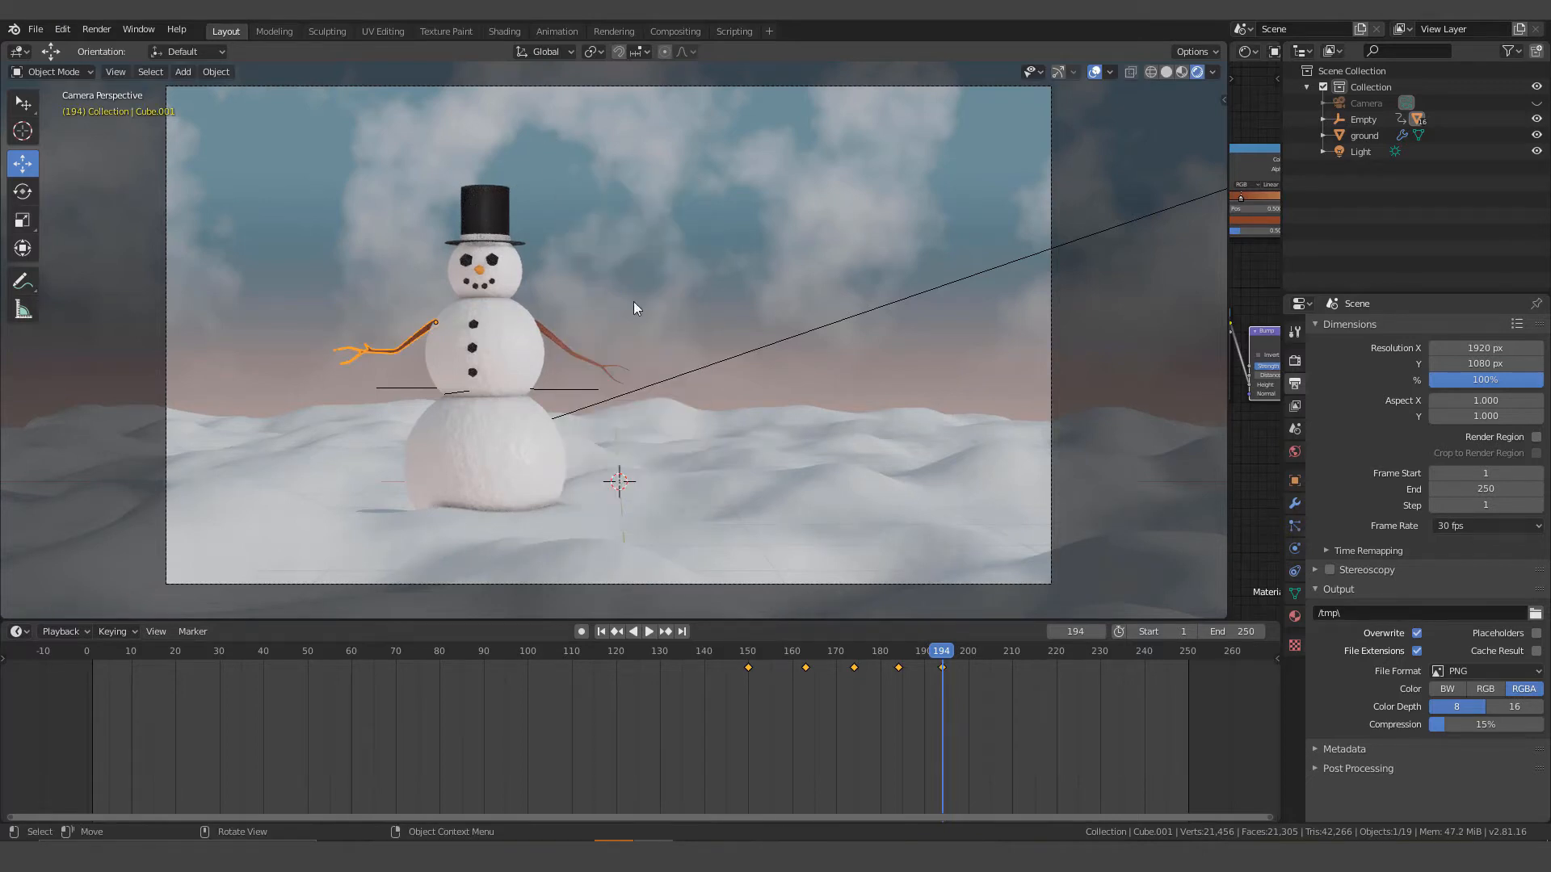
At frame 205, rotate the arm about global Y up beside the head and insert a LocRot keyframe.
key("space")
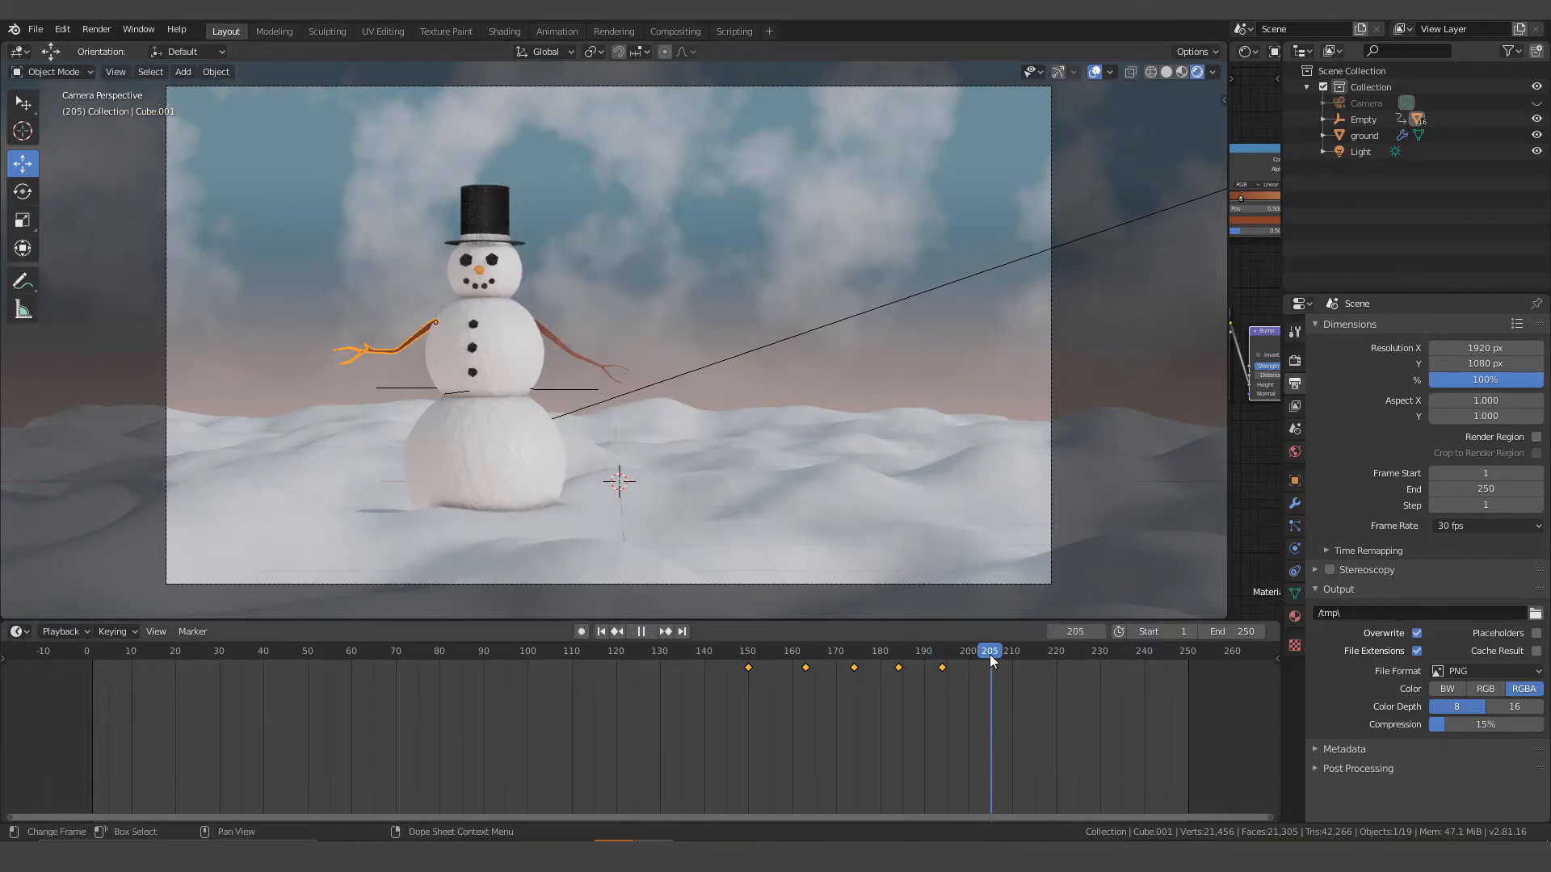
key("space")
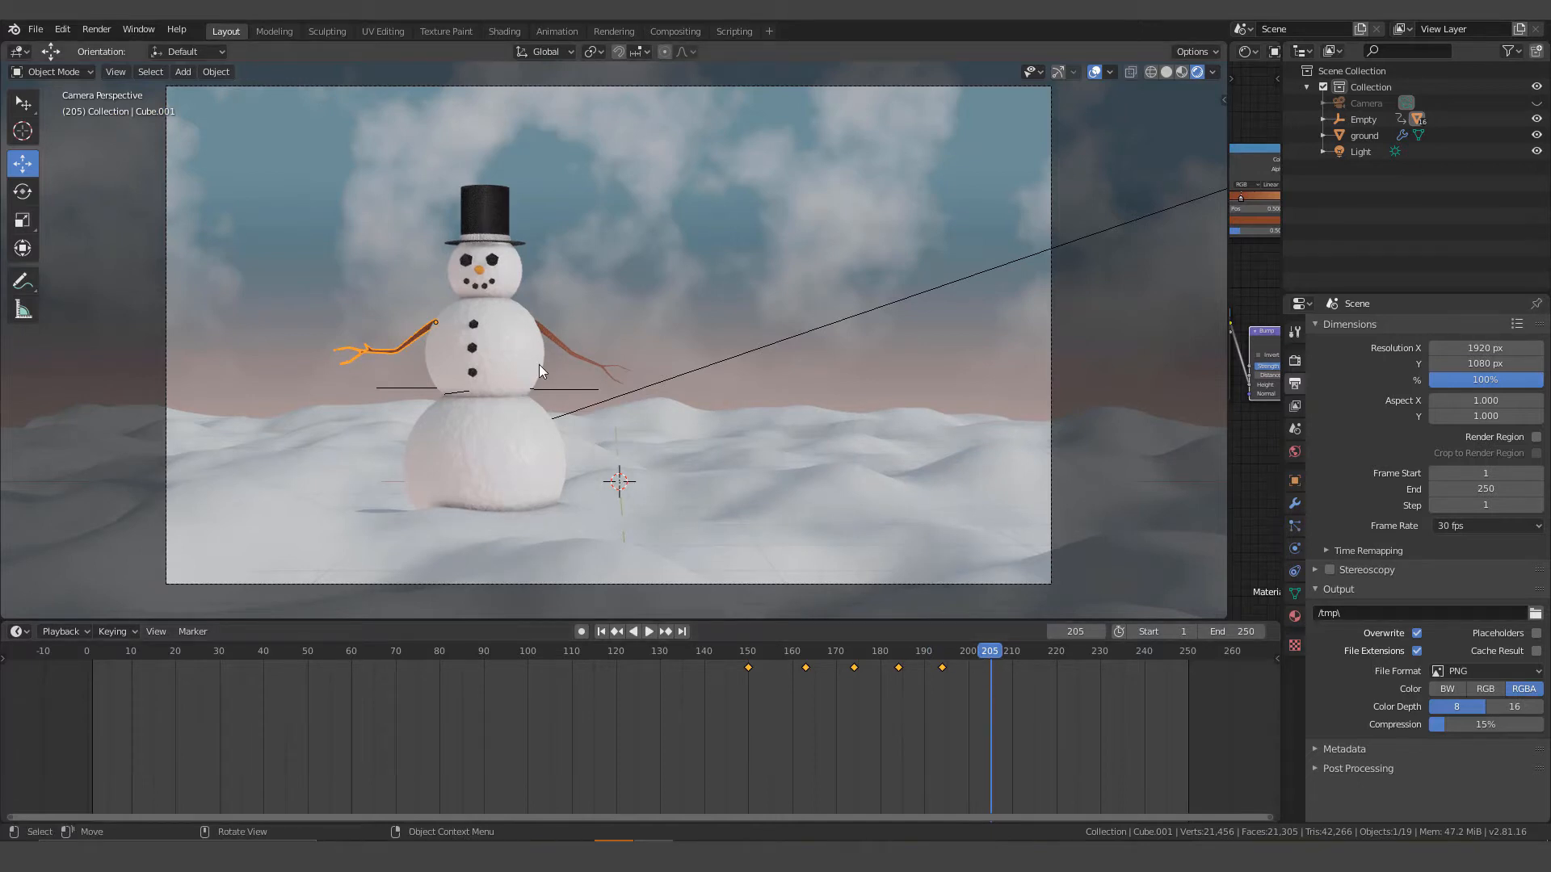
key("r")
key("y")
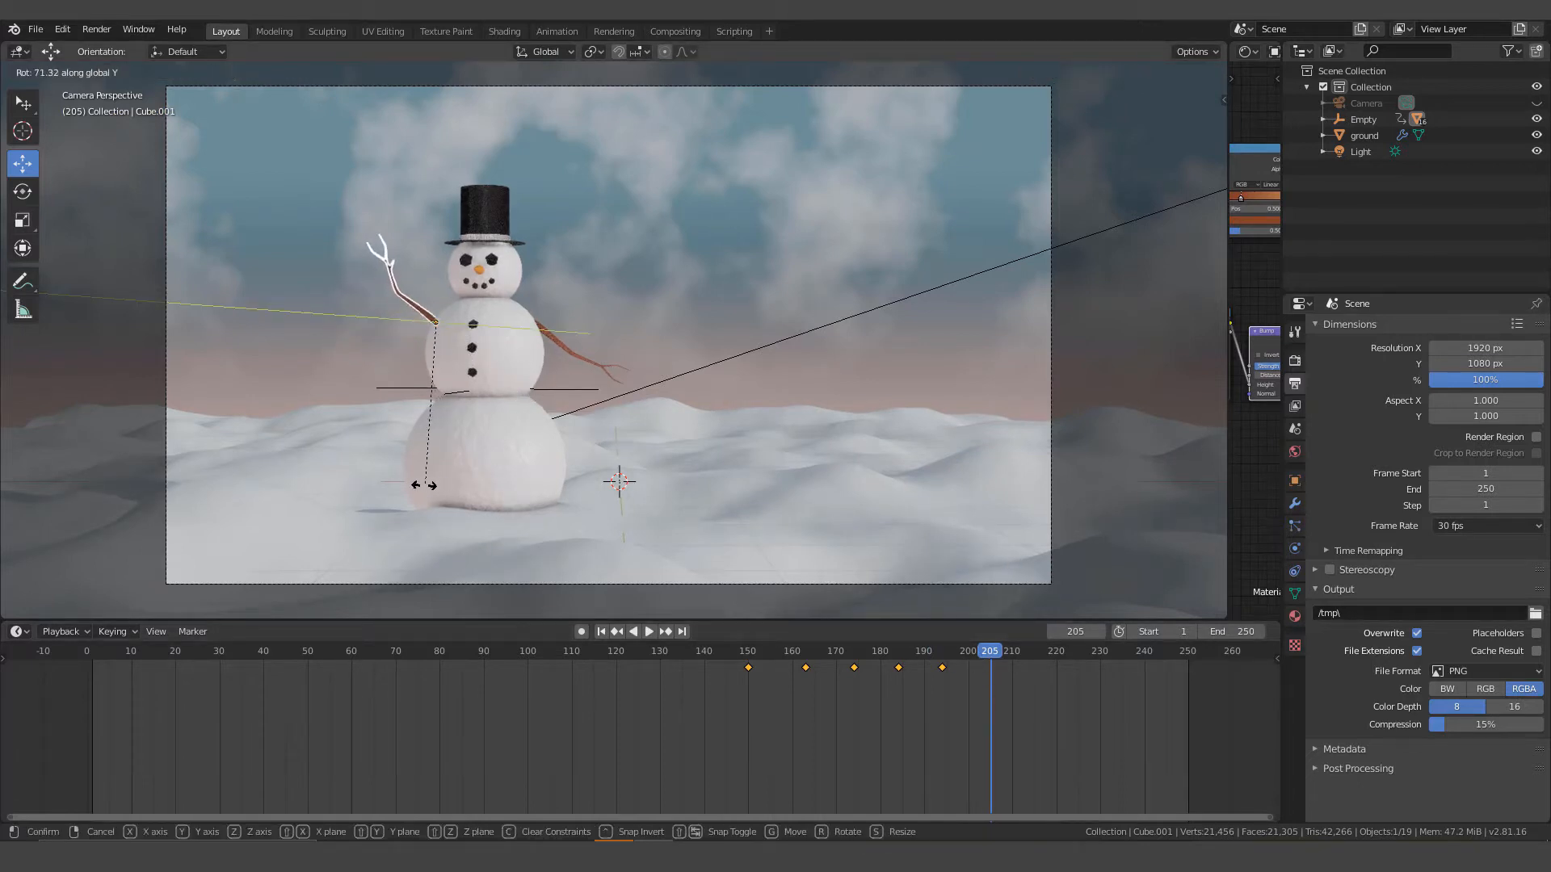
left_click(424, 485)
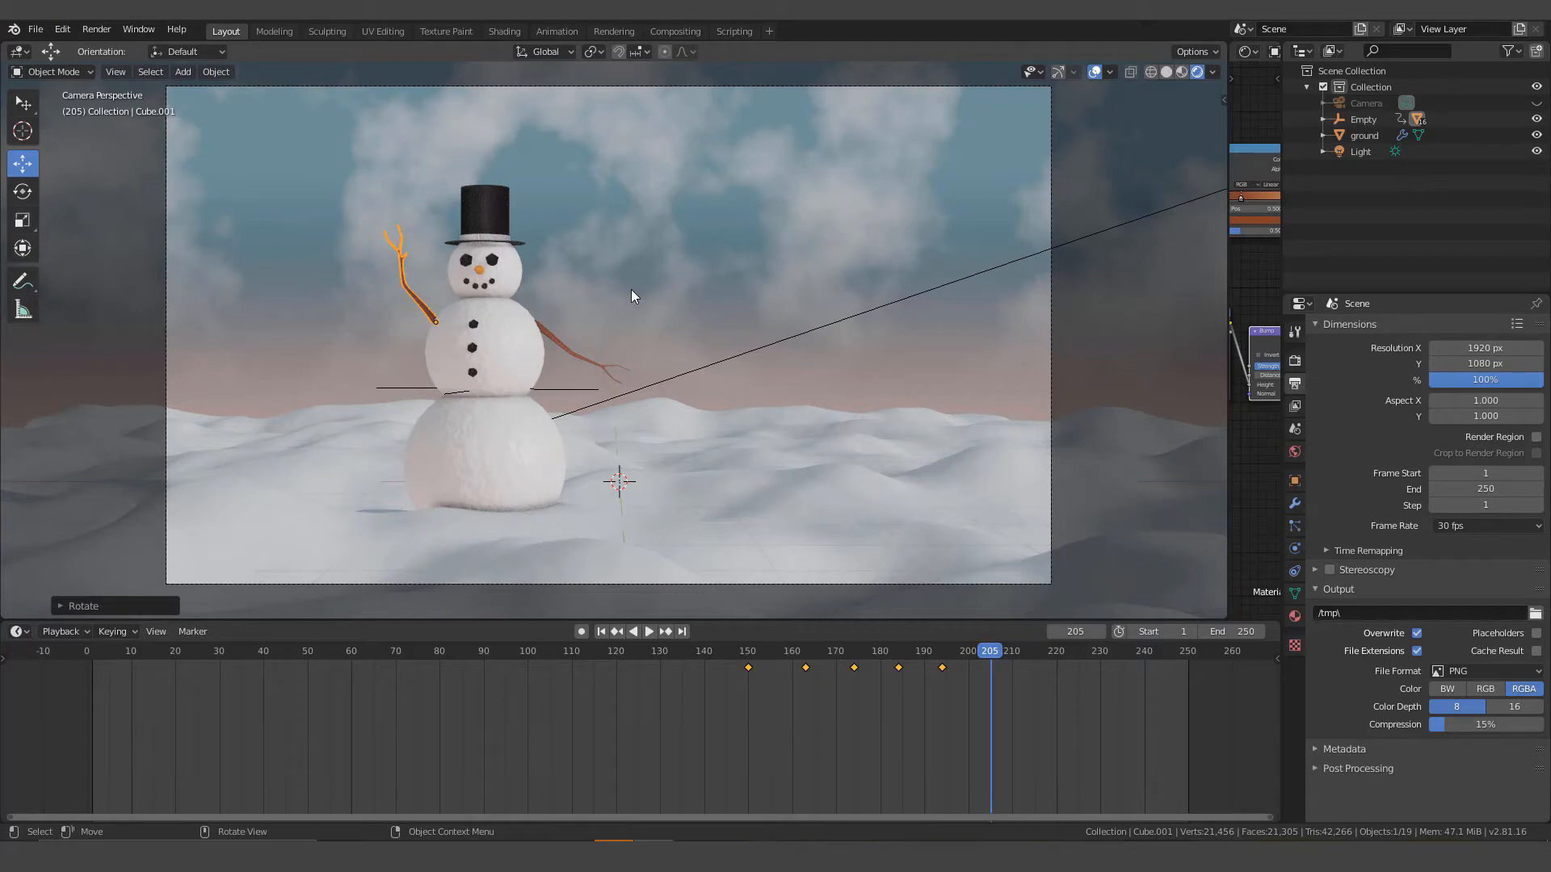
key("i")
left_click(572, 291)
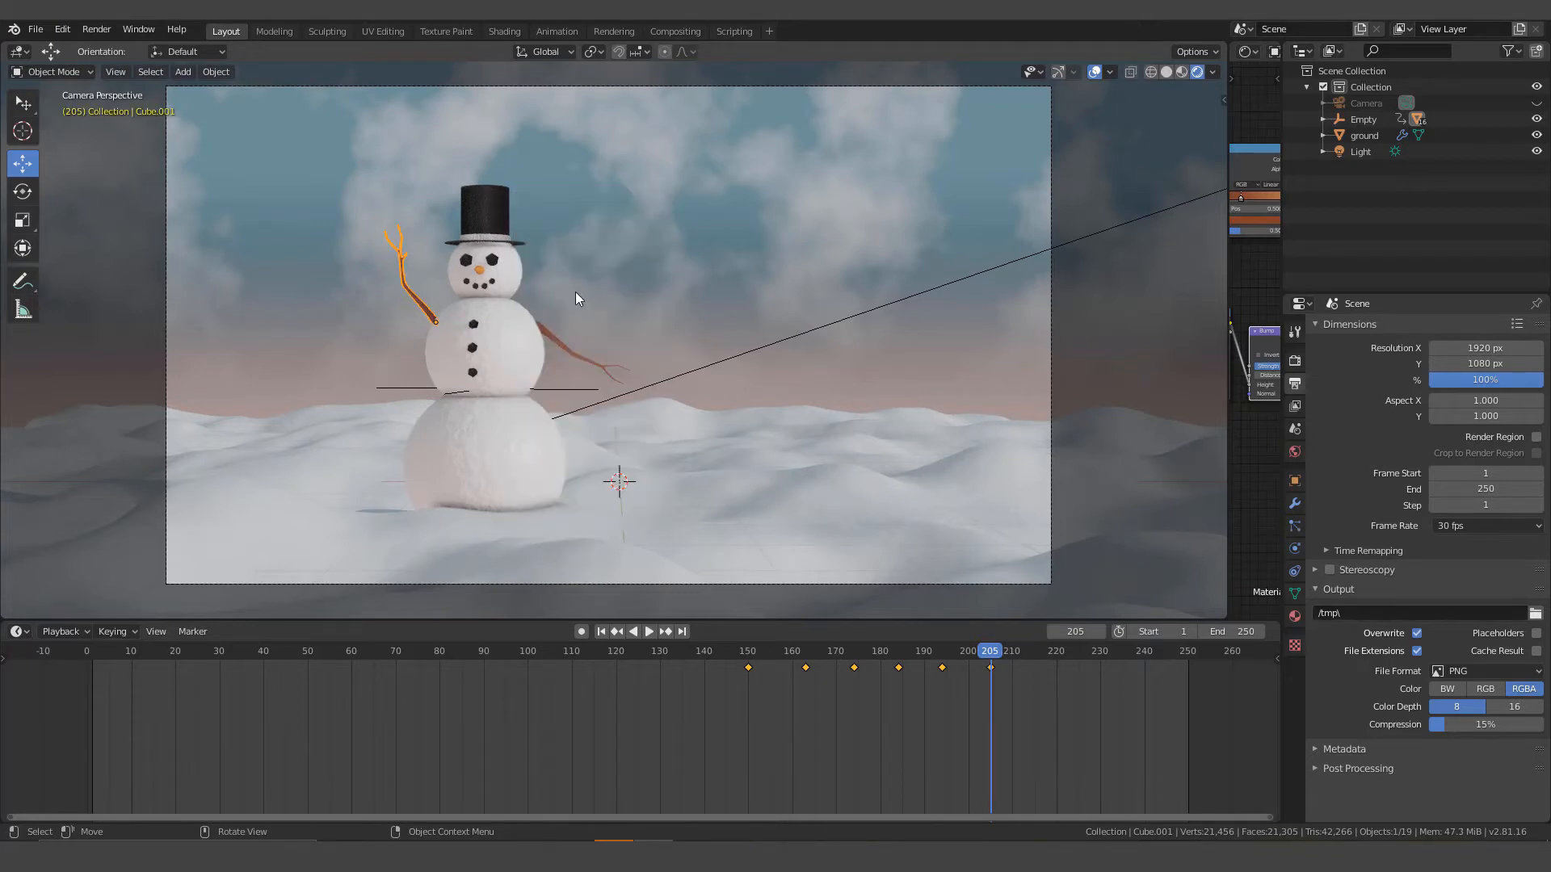
At frame 215, rotate the arm about global Y down to the side and insert a LocRot keyframe.
key("space")
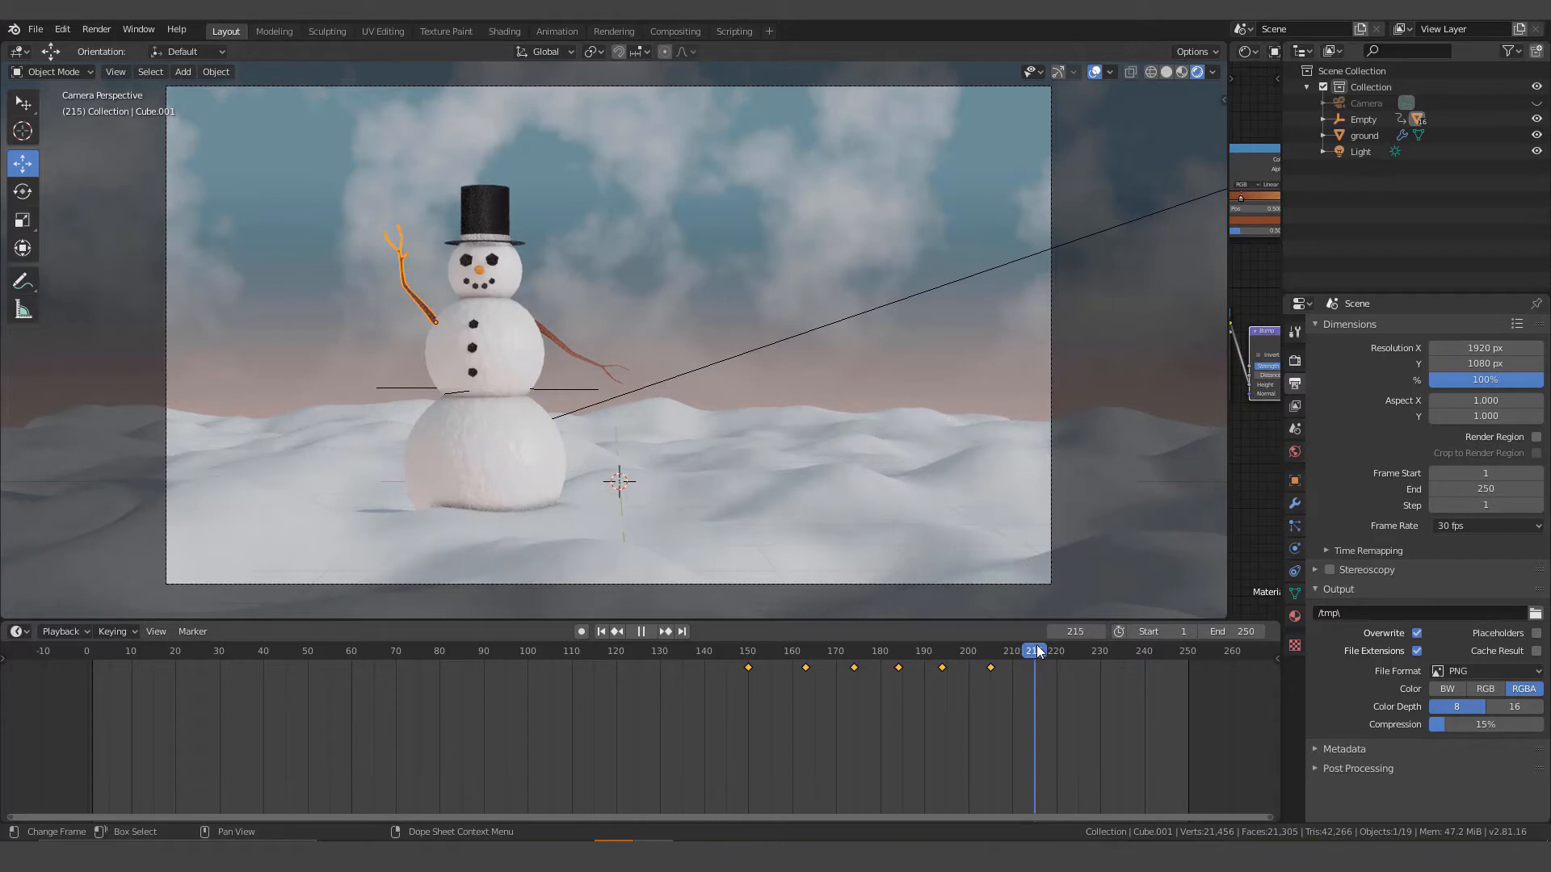
key("space")
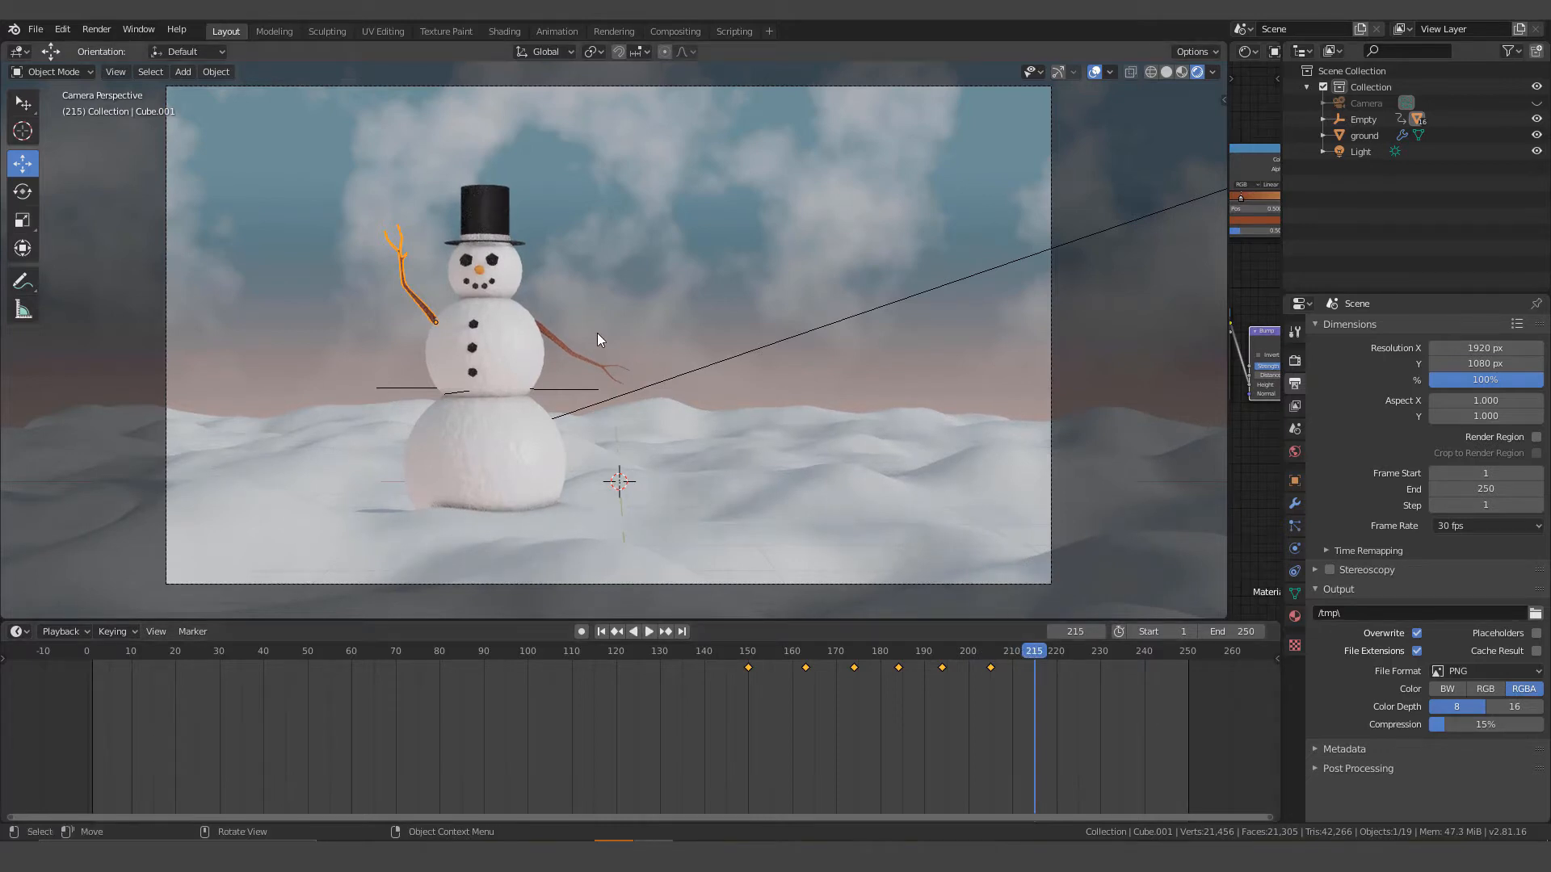
key("r")
key("y")
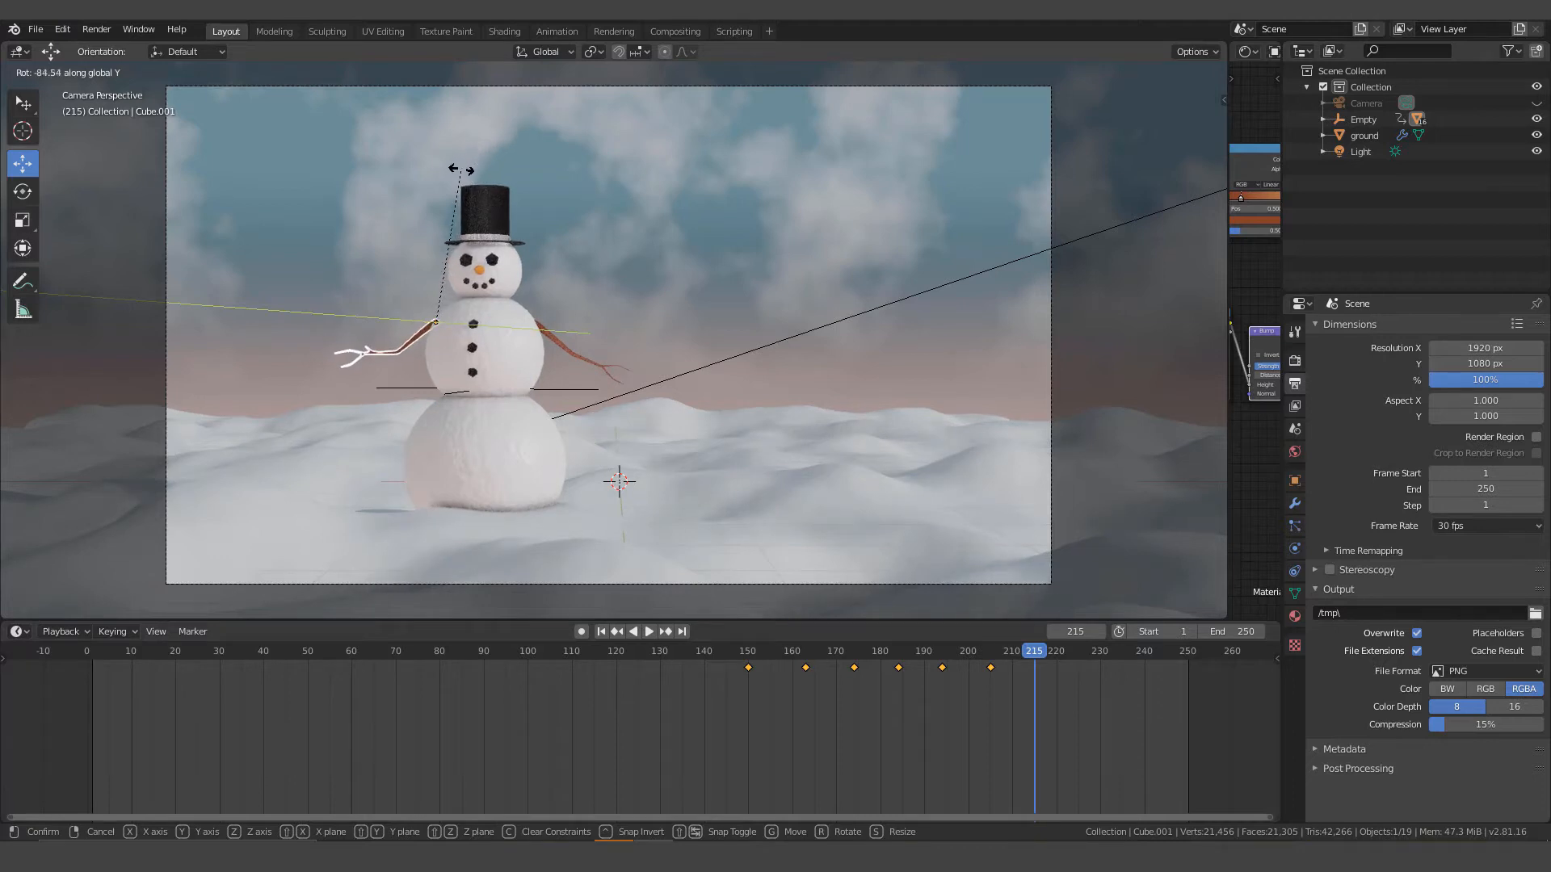
left_click(457, 173)
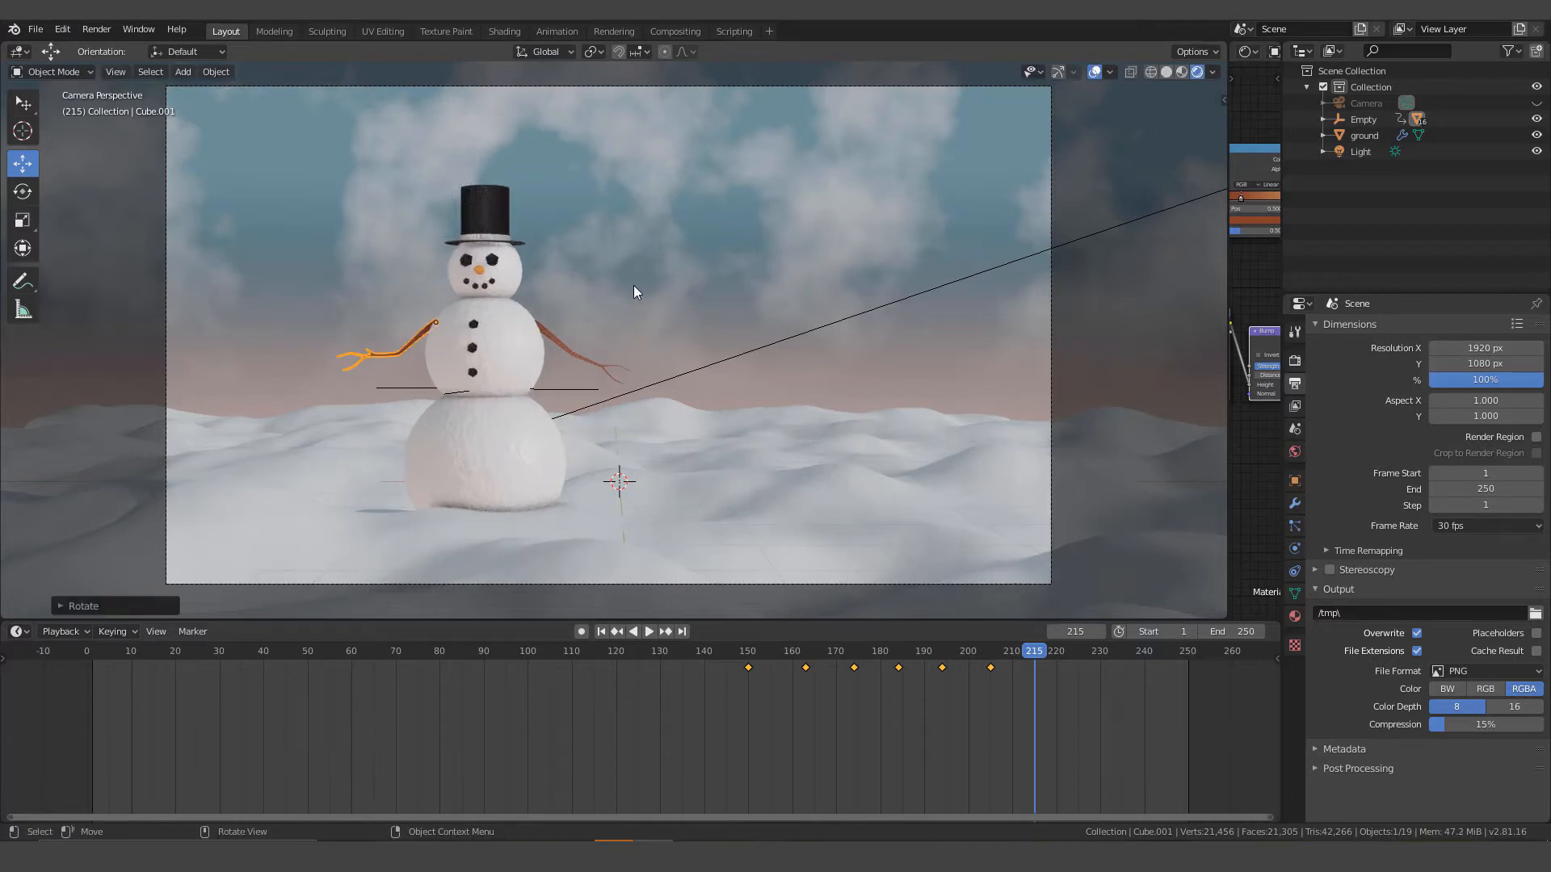
key("i")
left_click(589, 287)
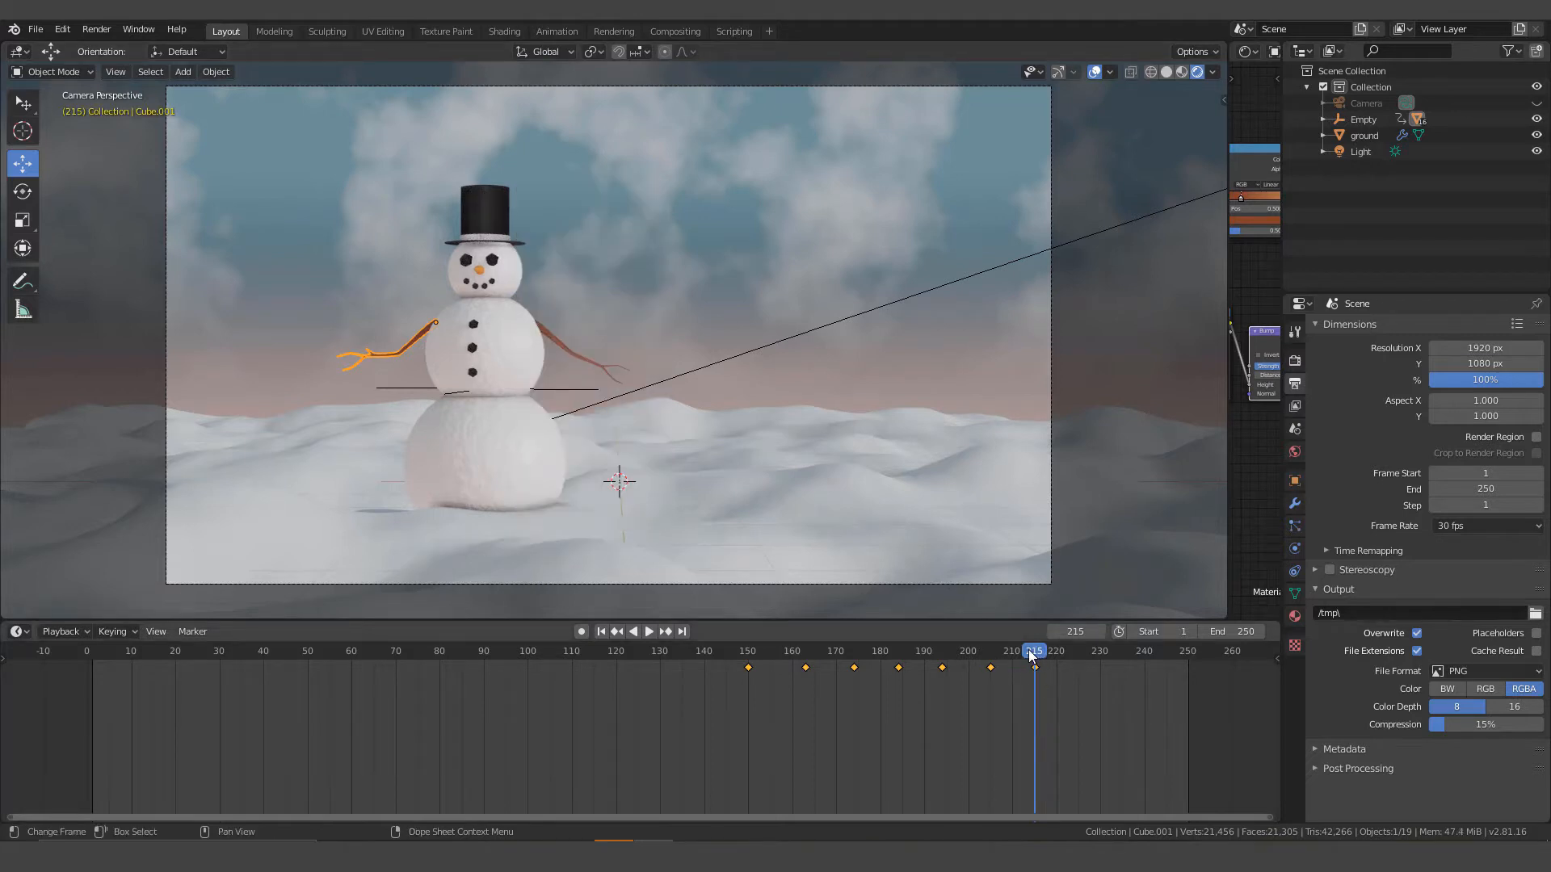
Play the animation from frame 143 to review the snowman's arm wave.
left_click_drag(1033, 656, 717, 614)
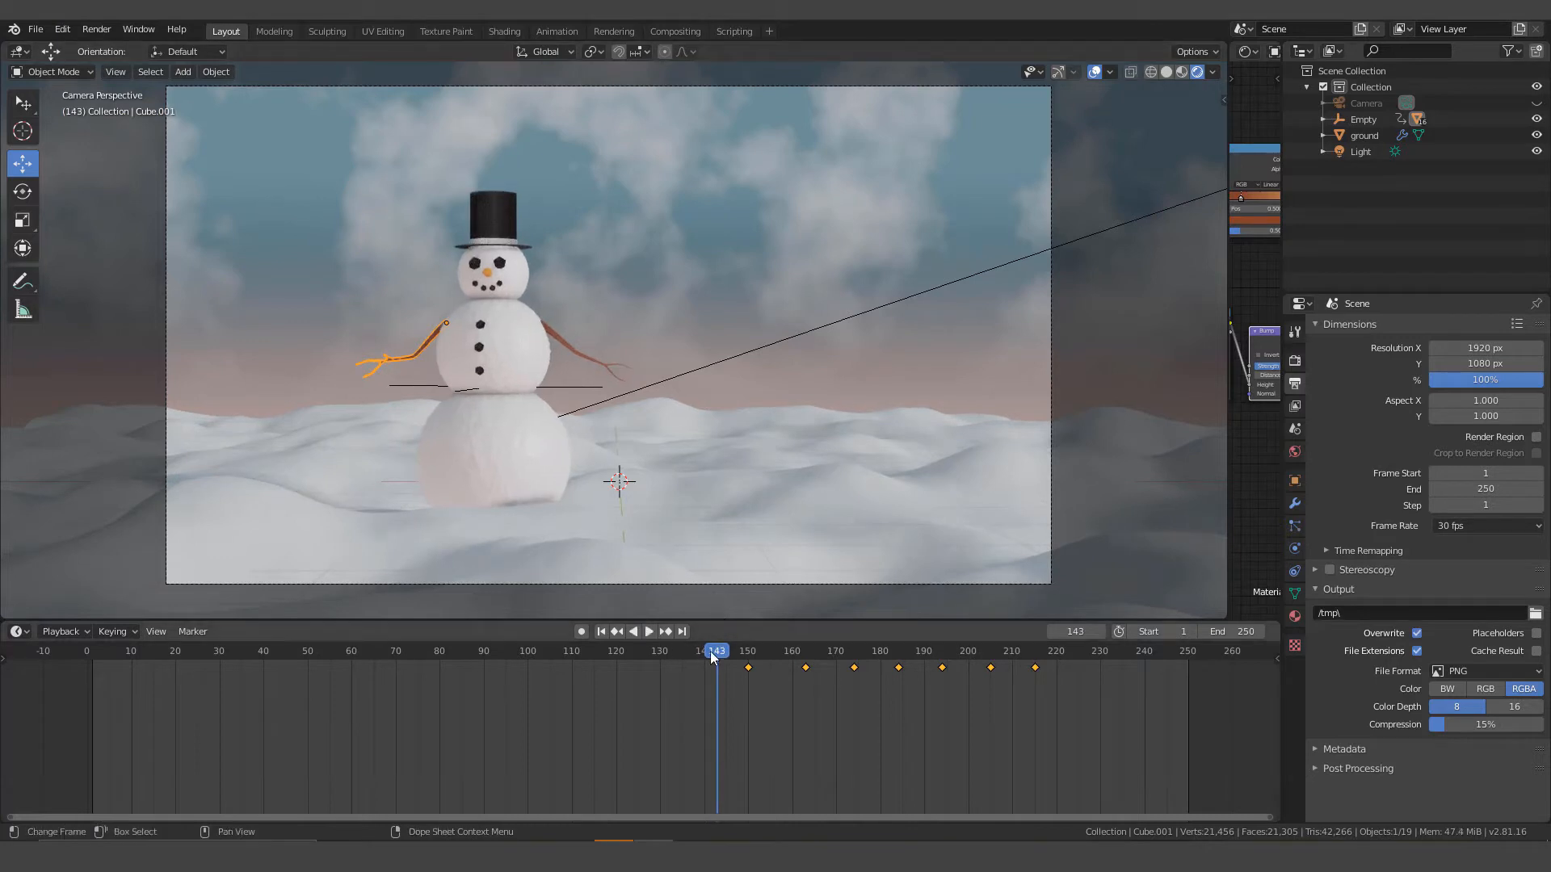
left_click(648, 632)
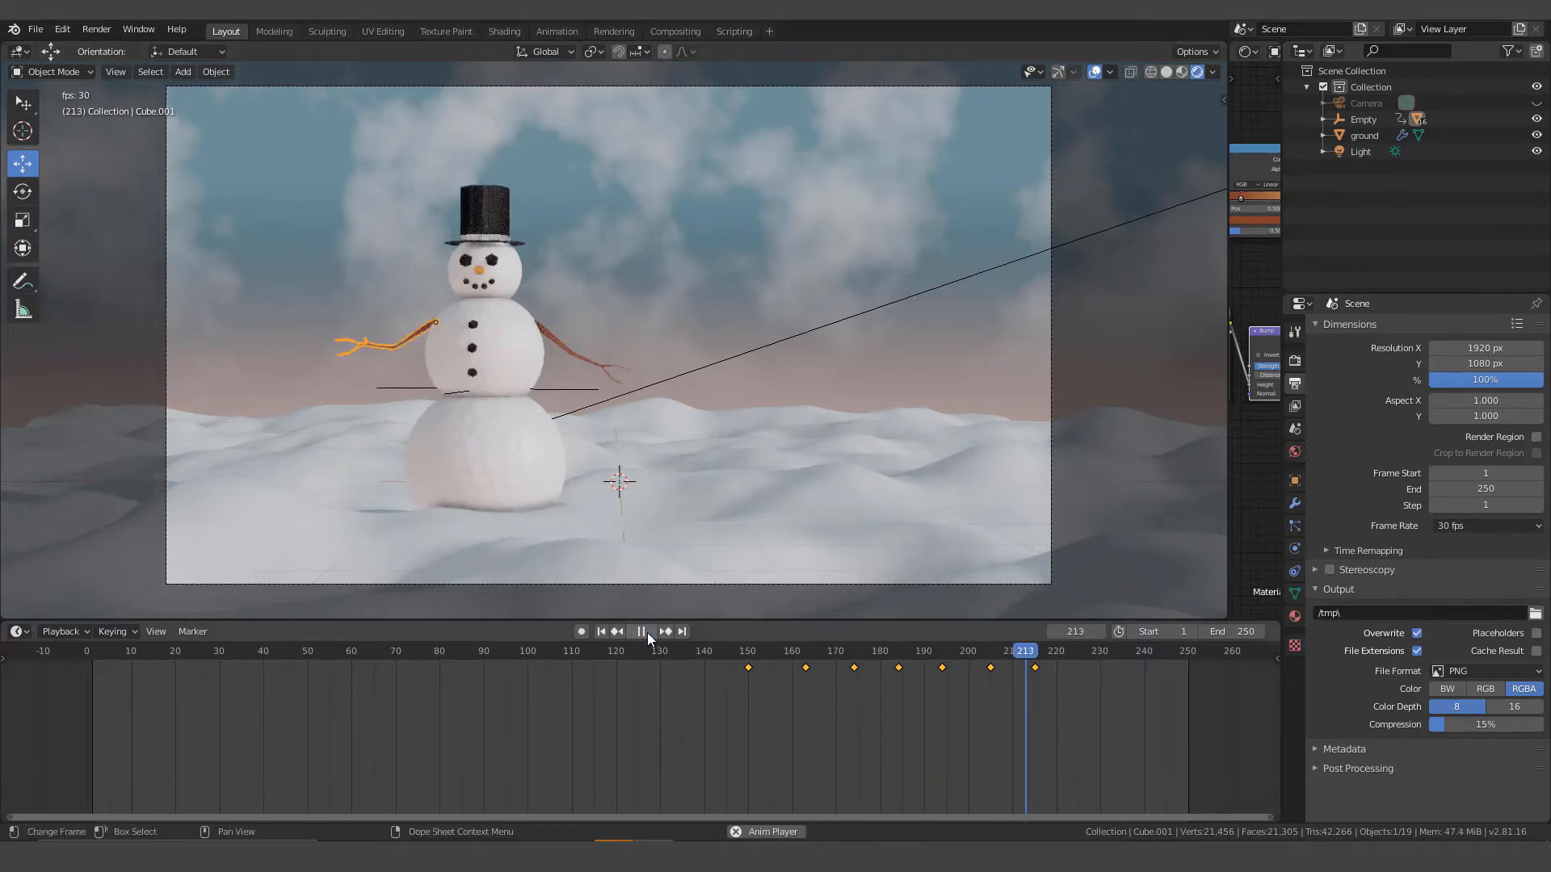
Stop the playback, return to frame 150, and insert a LocRot keyframe for the snowman's other, still unanimated stick arm.
left_click(649, 632)
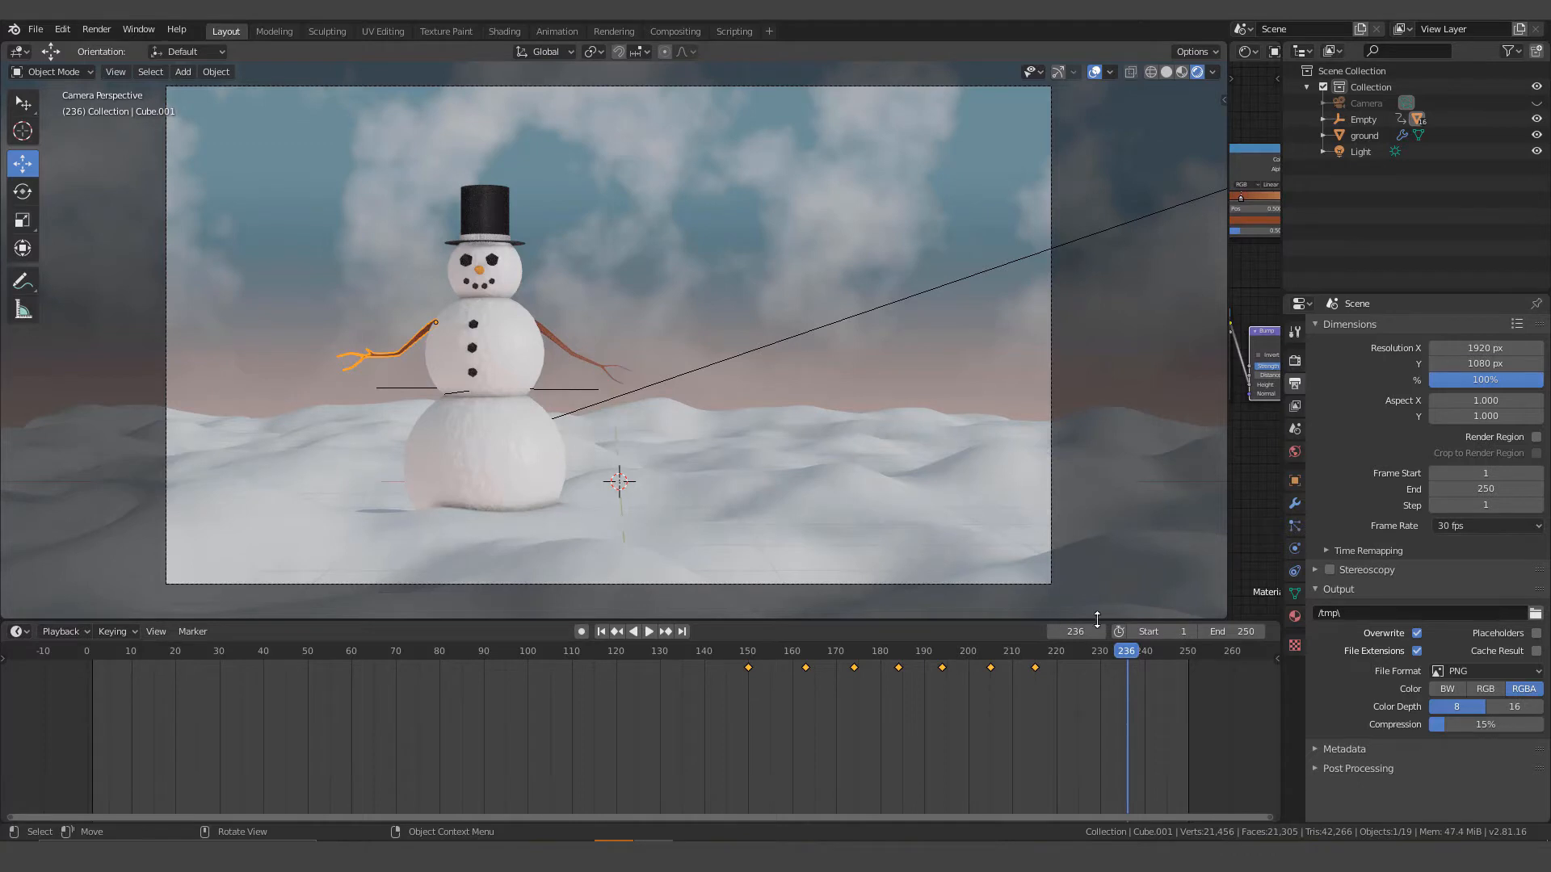
left_click_drag(1105, 652, 748, 624)
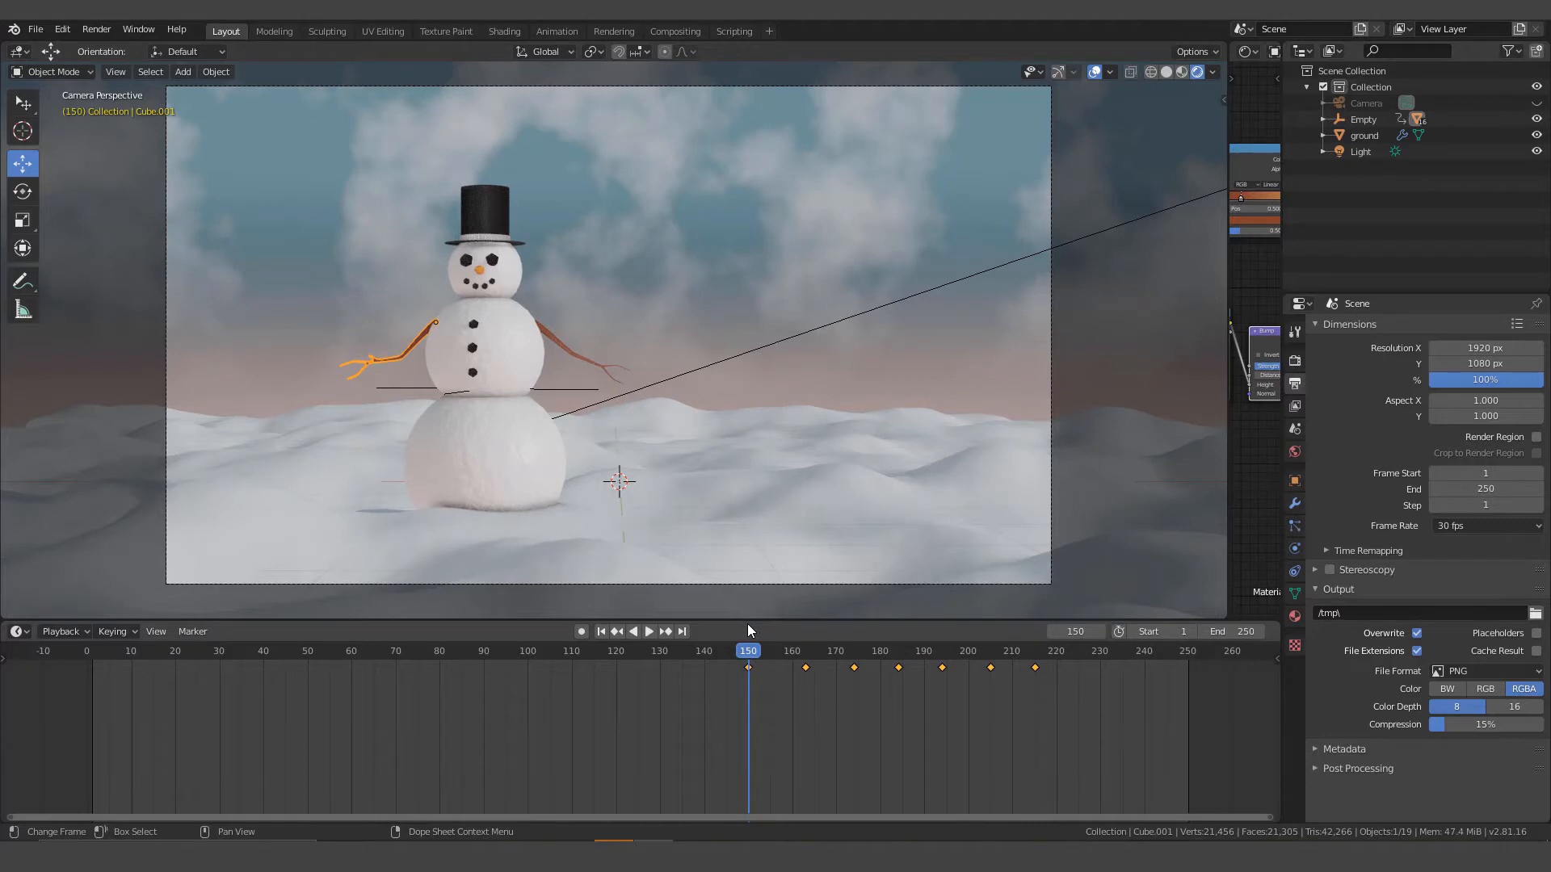
left_click(571, 358)
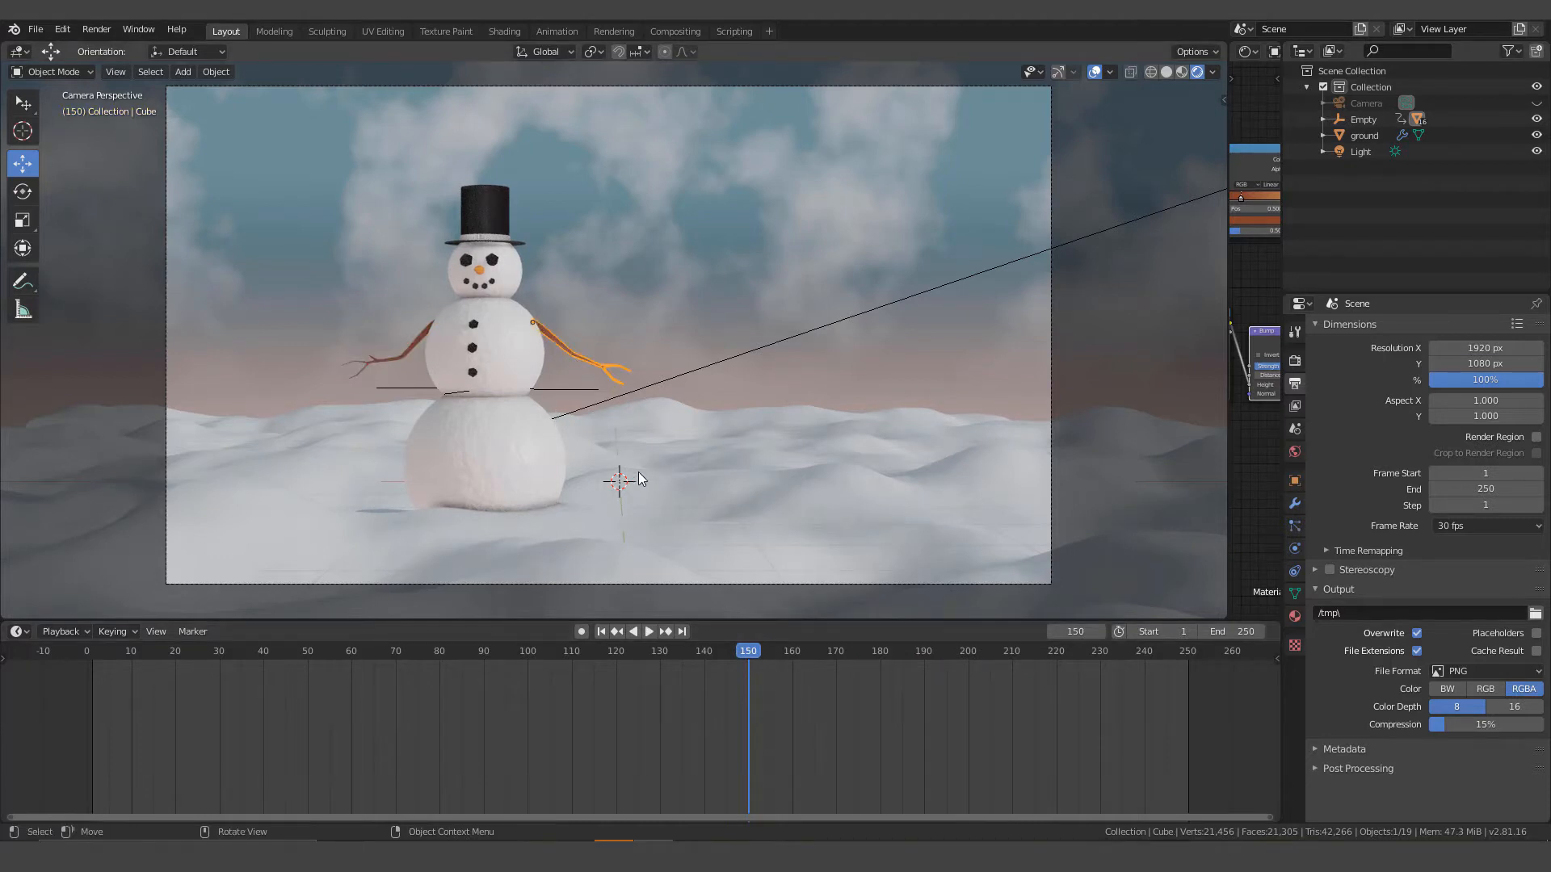
key("i")
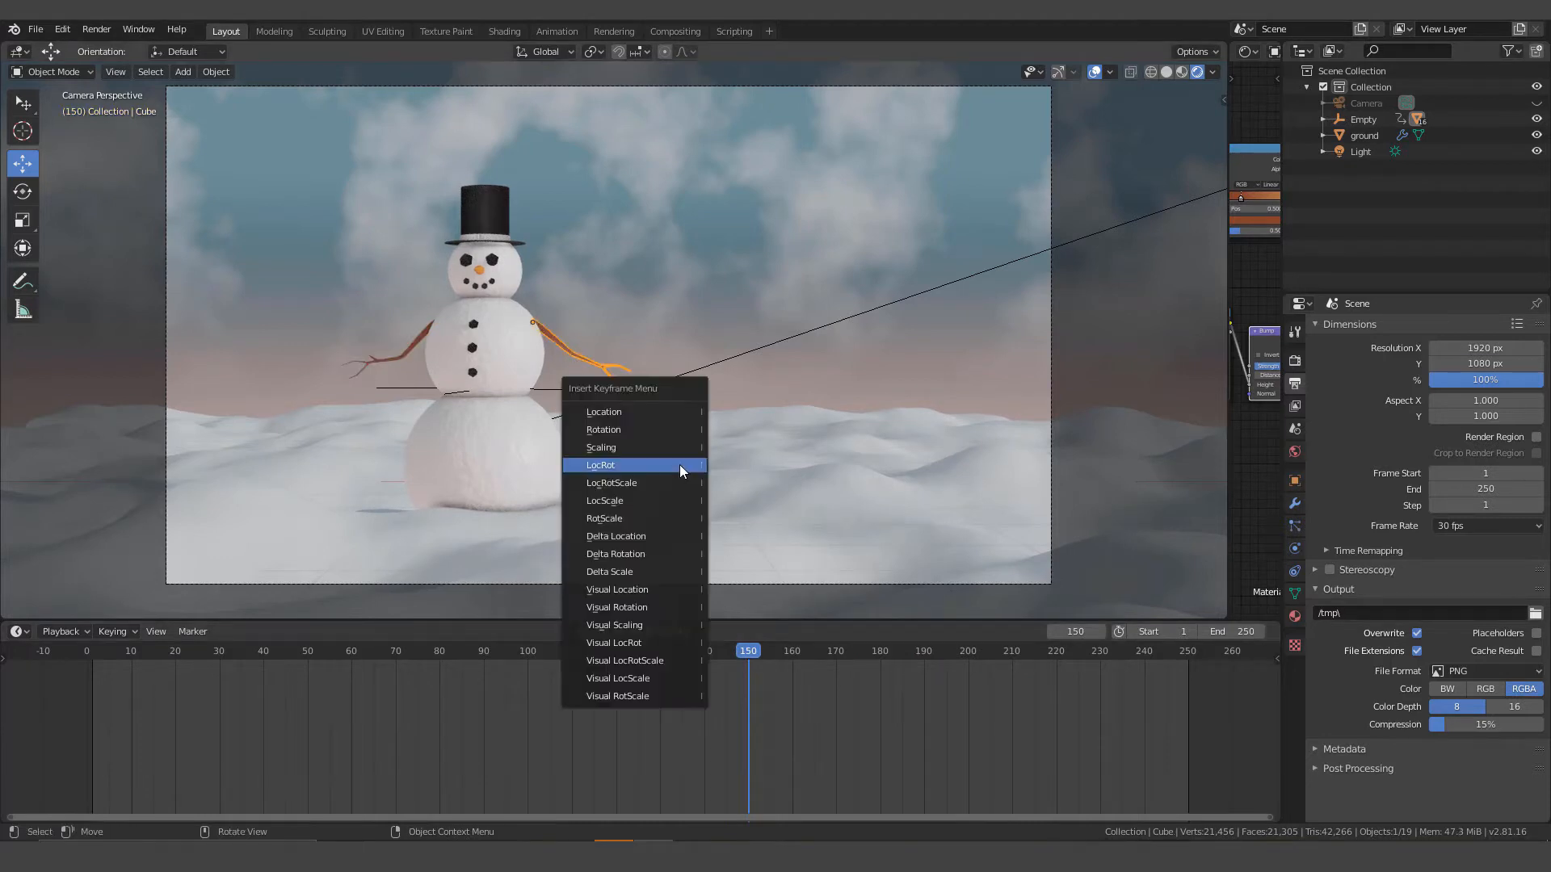
left_click(614, 465)
At frame 164, lower this arm slightly by rotating it about 9° around global Y, and insert a LocRot keyframe.
left_click_drag(763, 651, 811, 651)
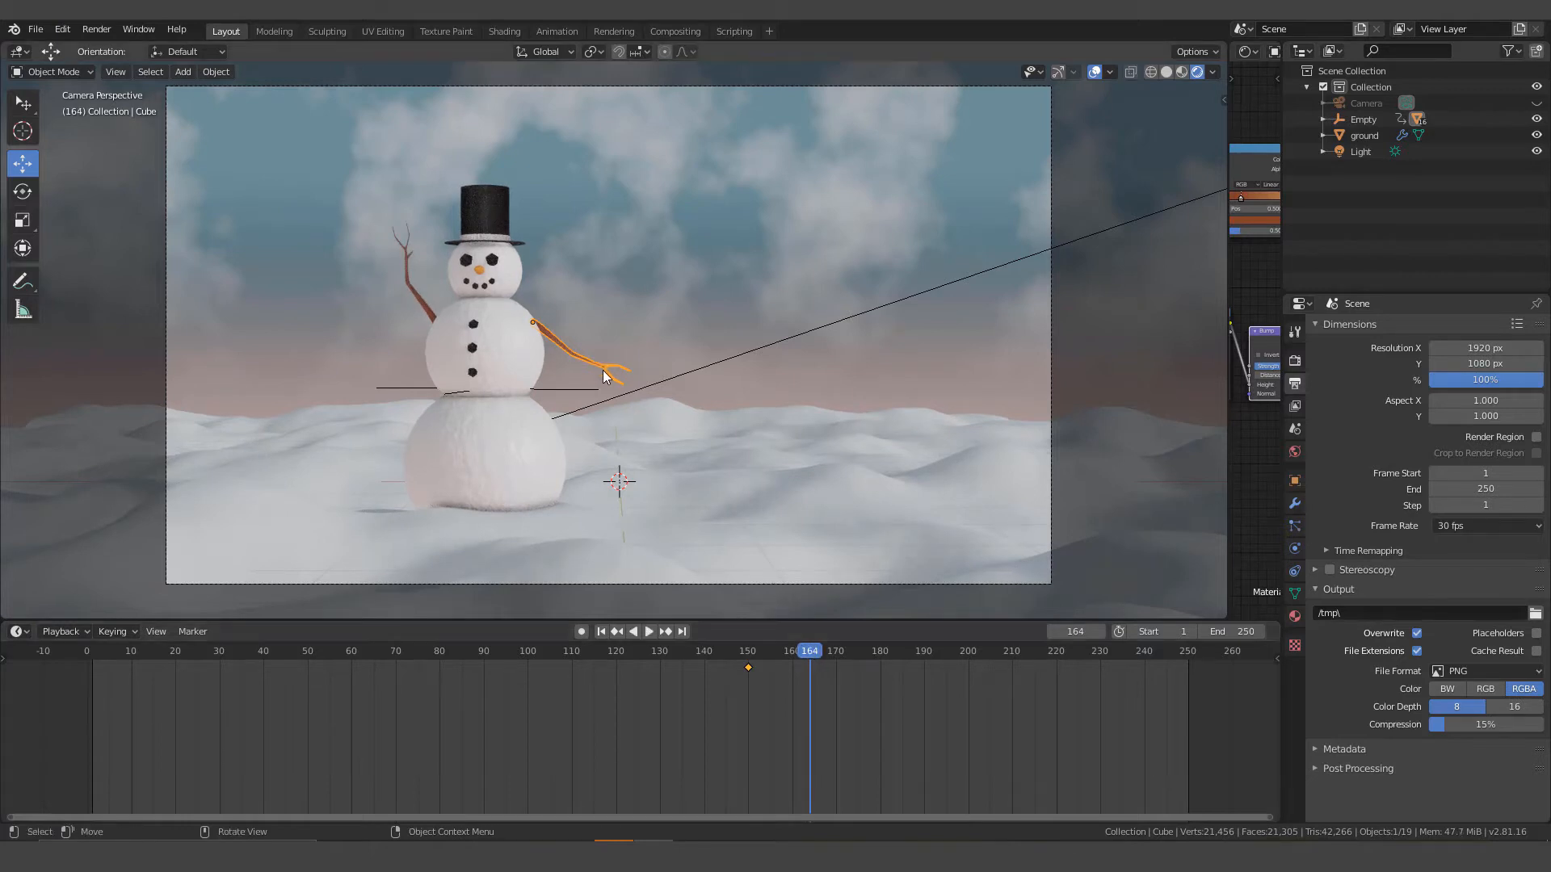
key("r")
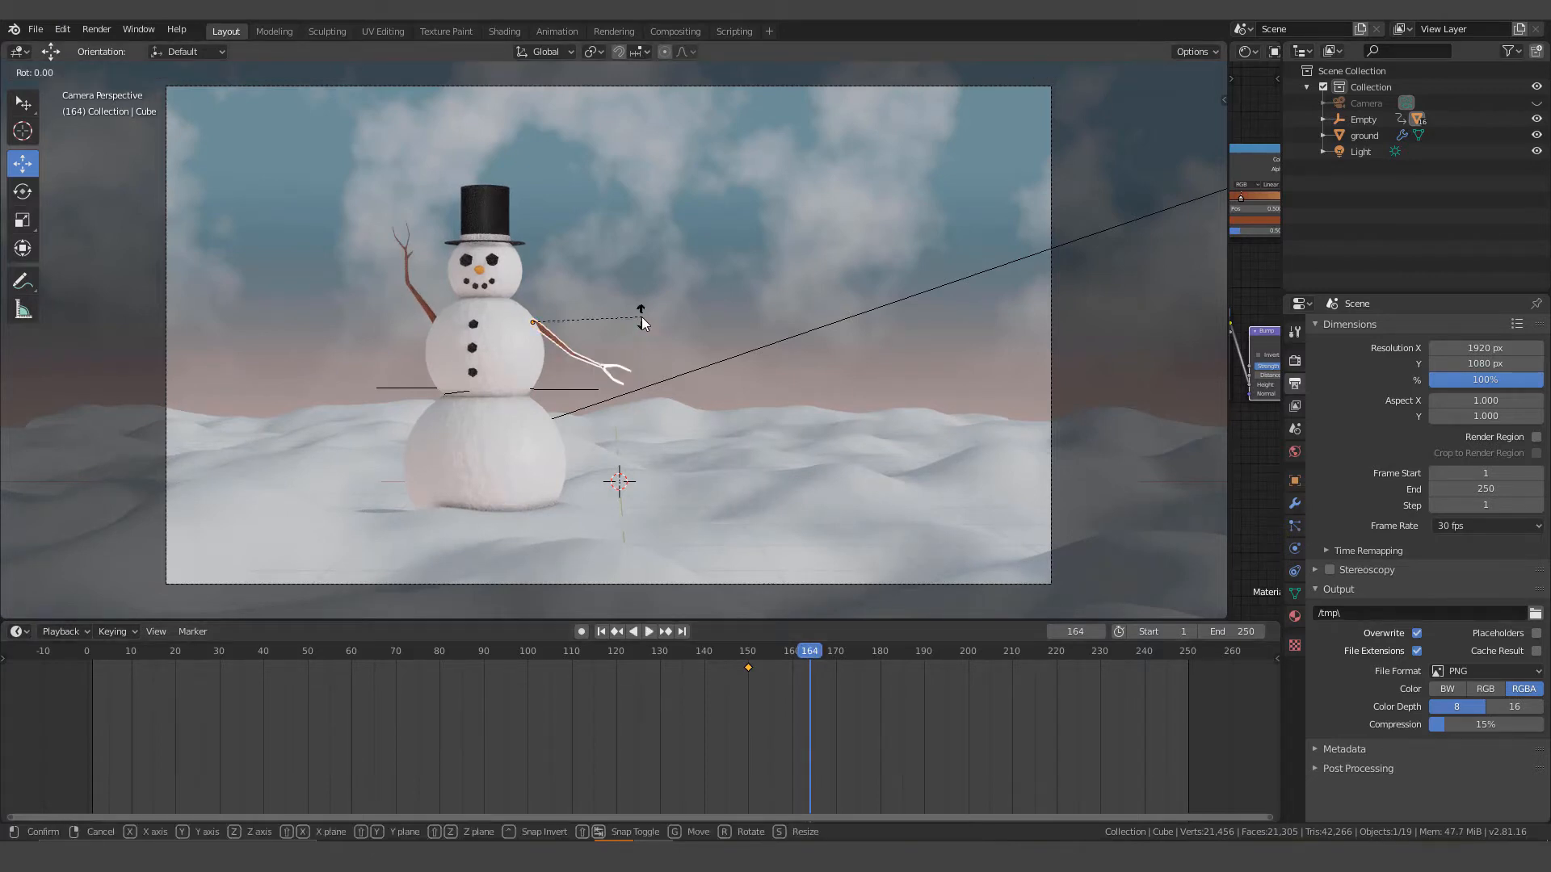
key("y")
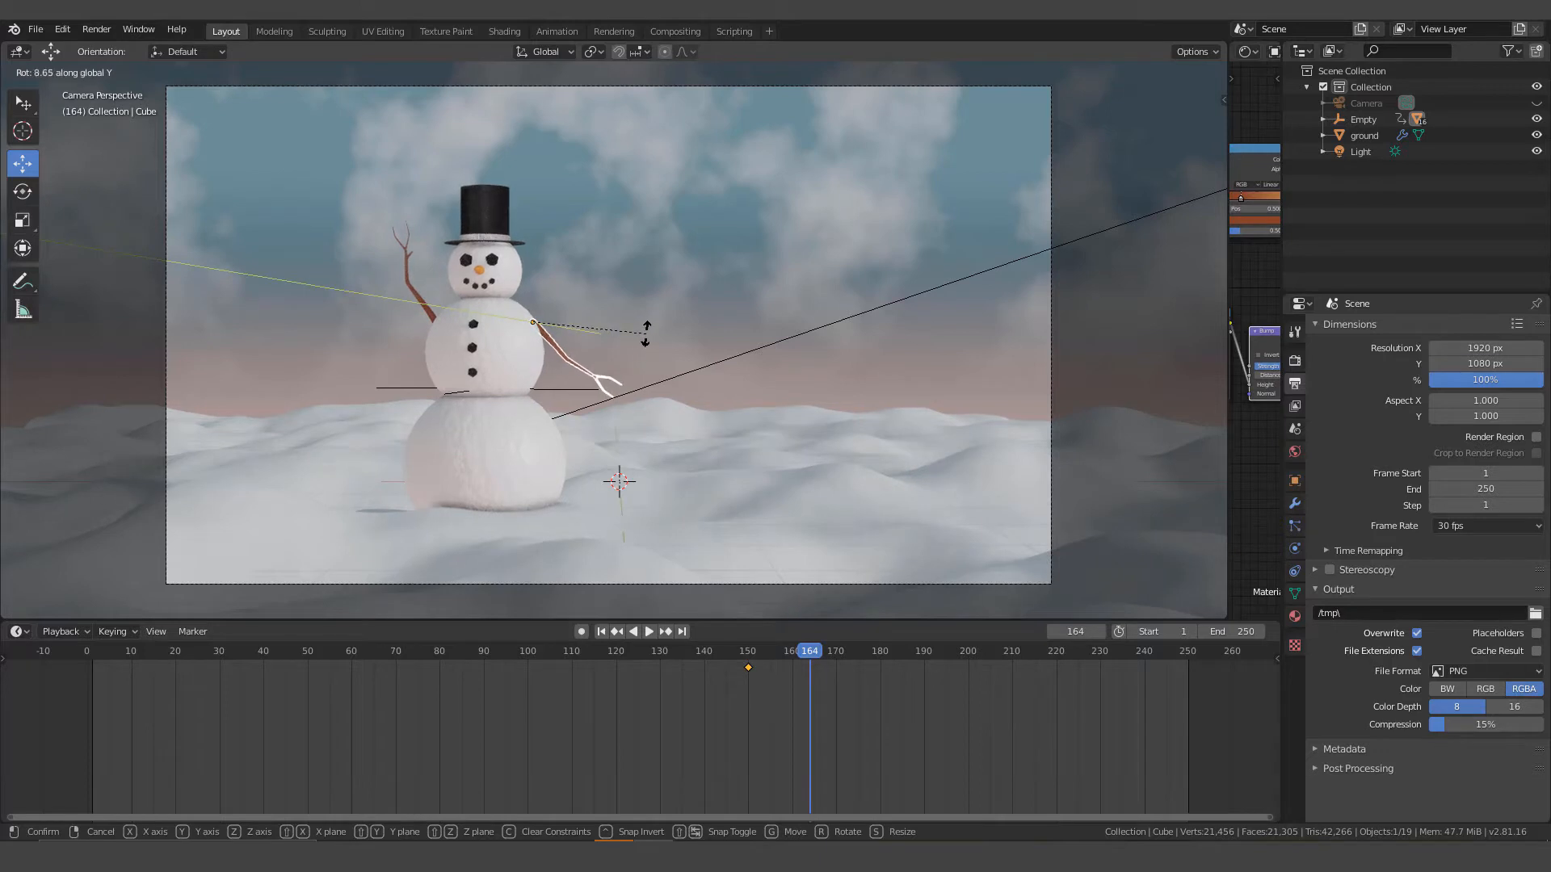
left_click(651, 333)
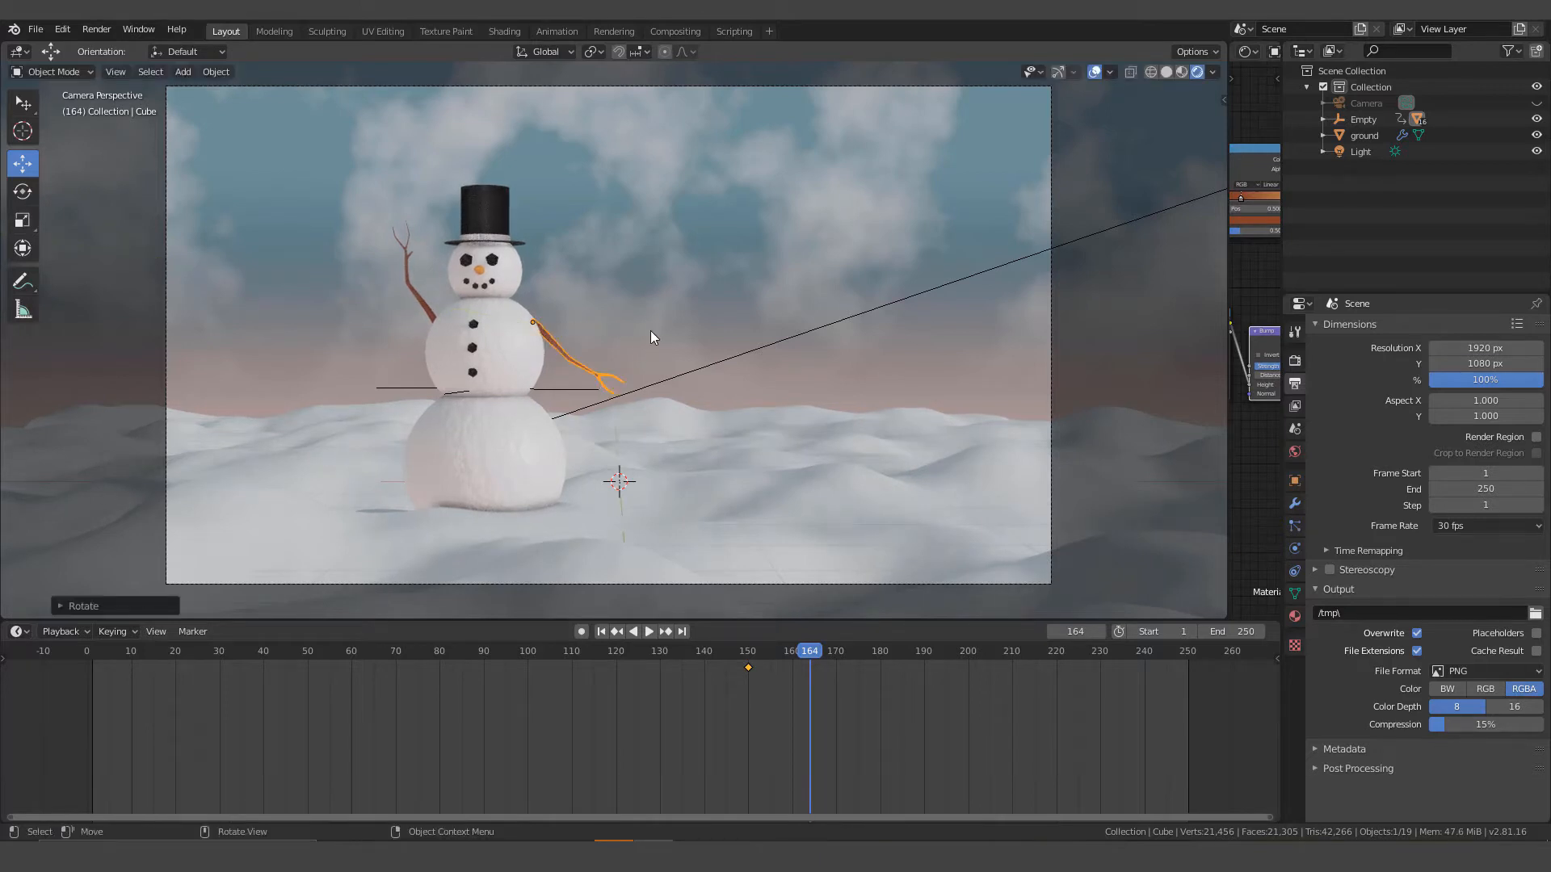
key("i")
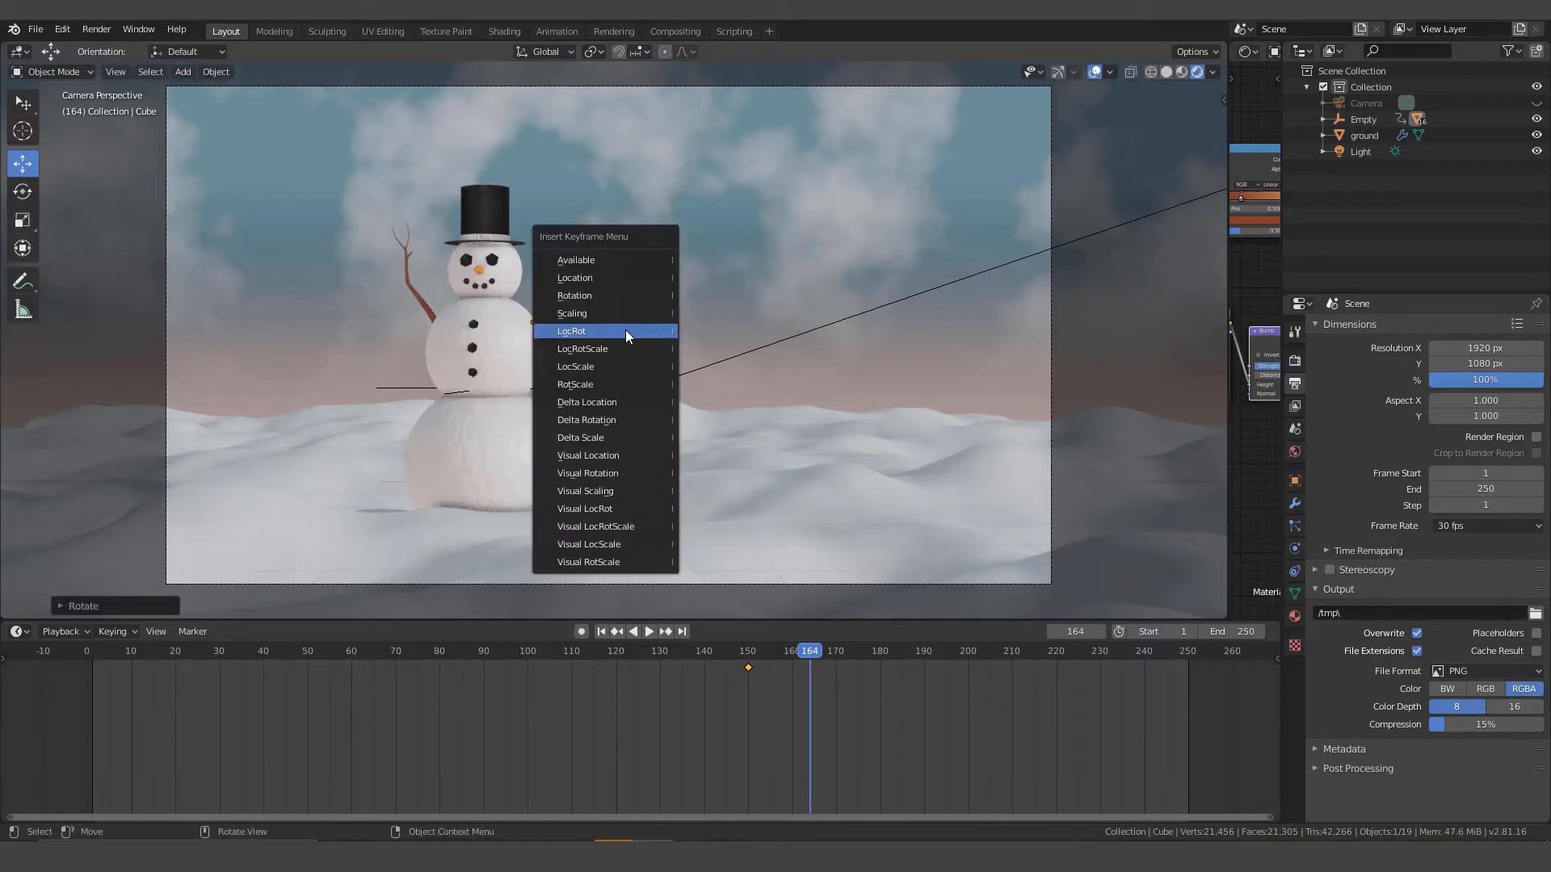
left_click(626, 330)
At frame 173, raise the arm slightly by rotating it about -6° around global Y, and insert a LocRot keyframe.
key("space")
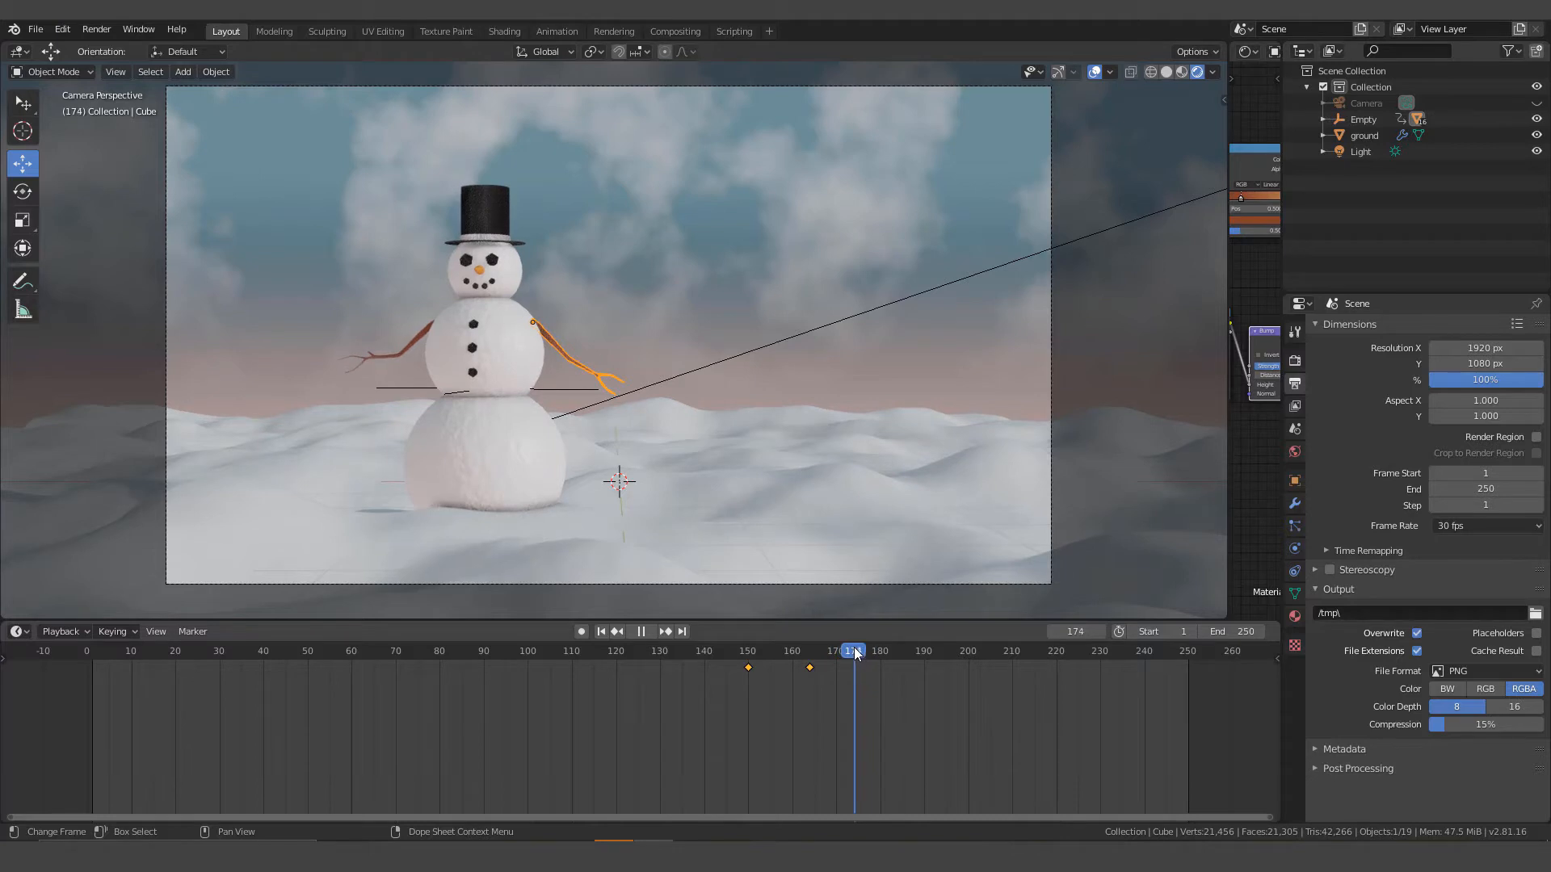
key("space")
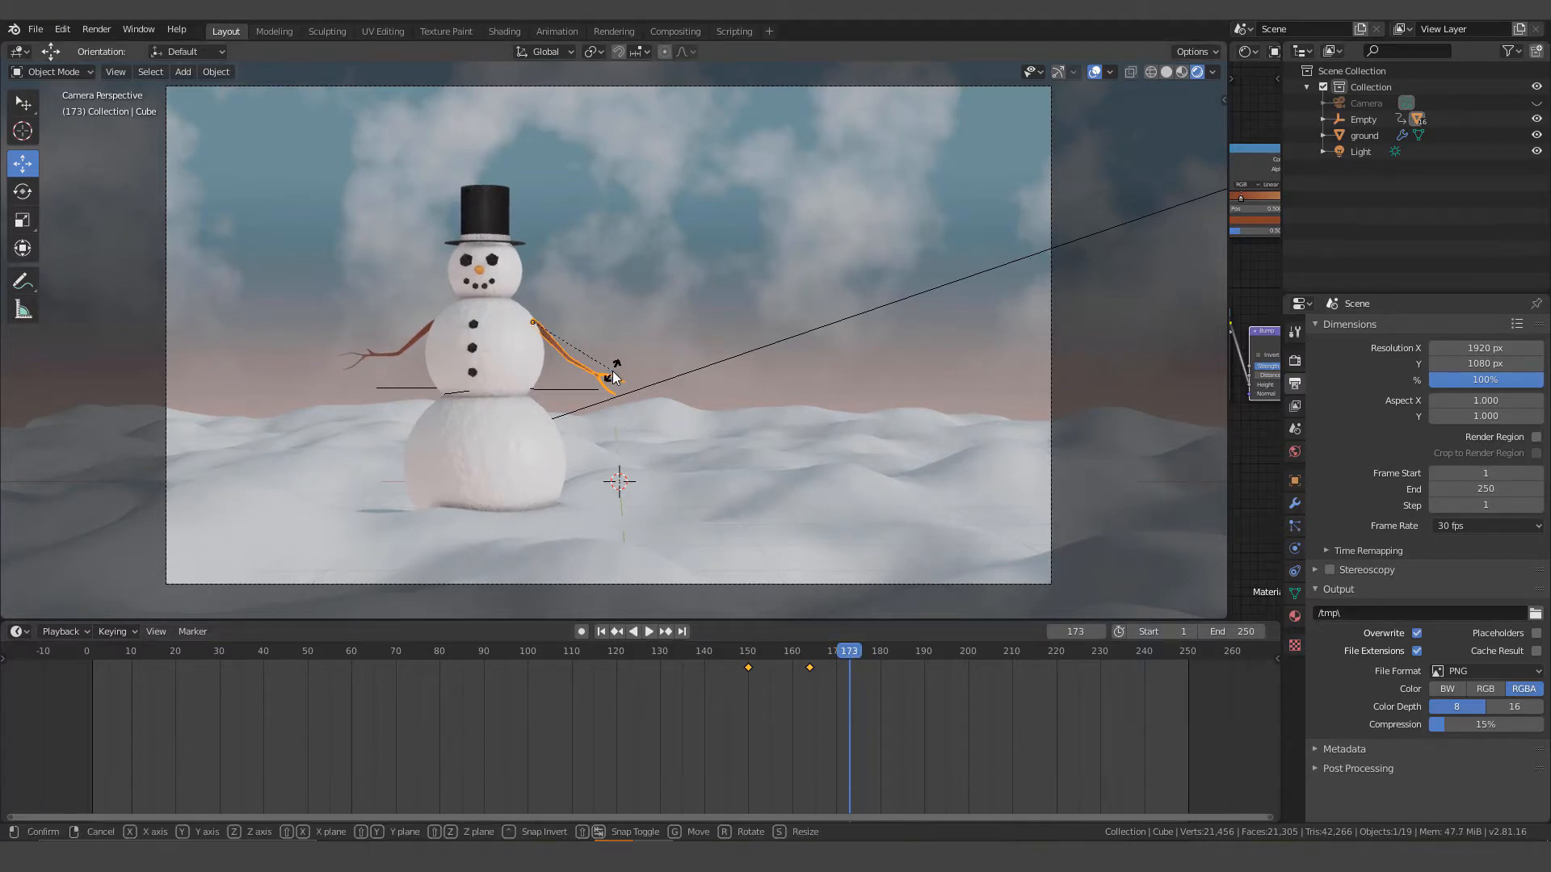
key("r")
key("y")
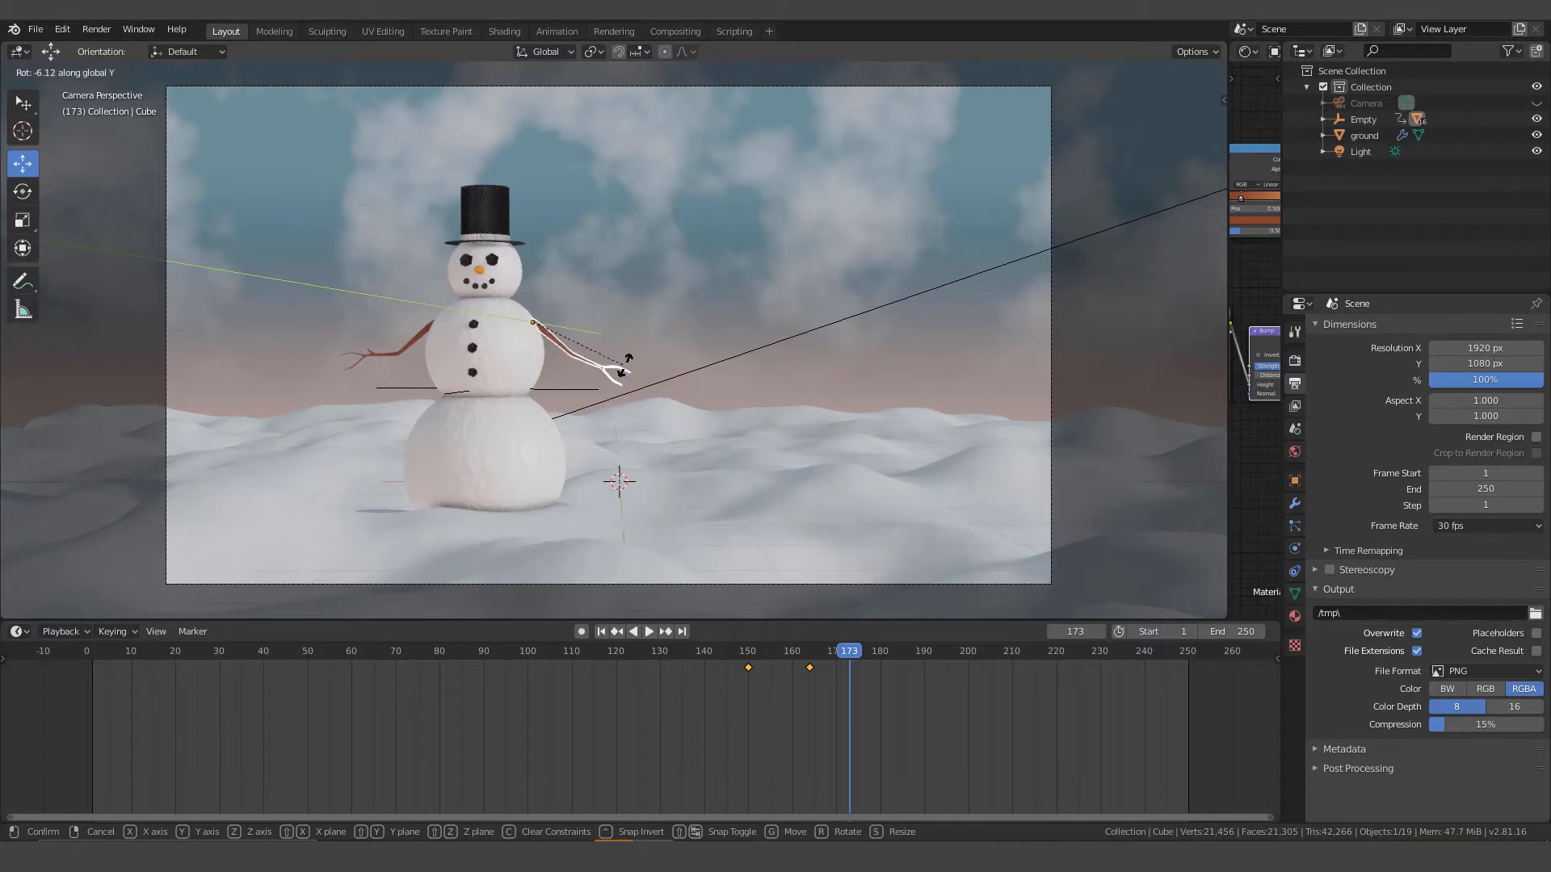
left_click(620, 367)
key("i")
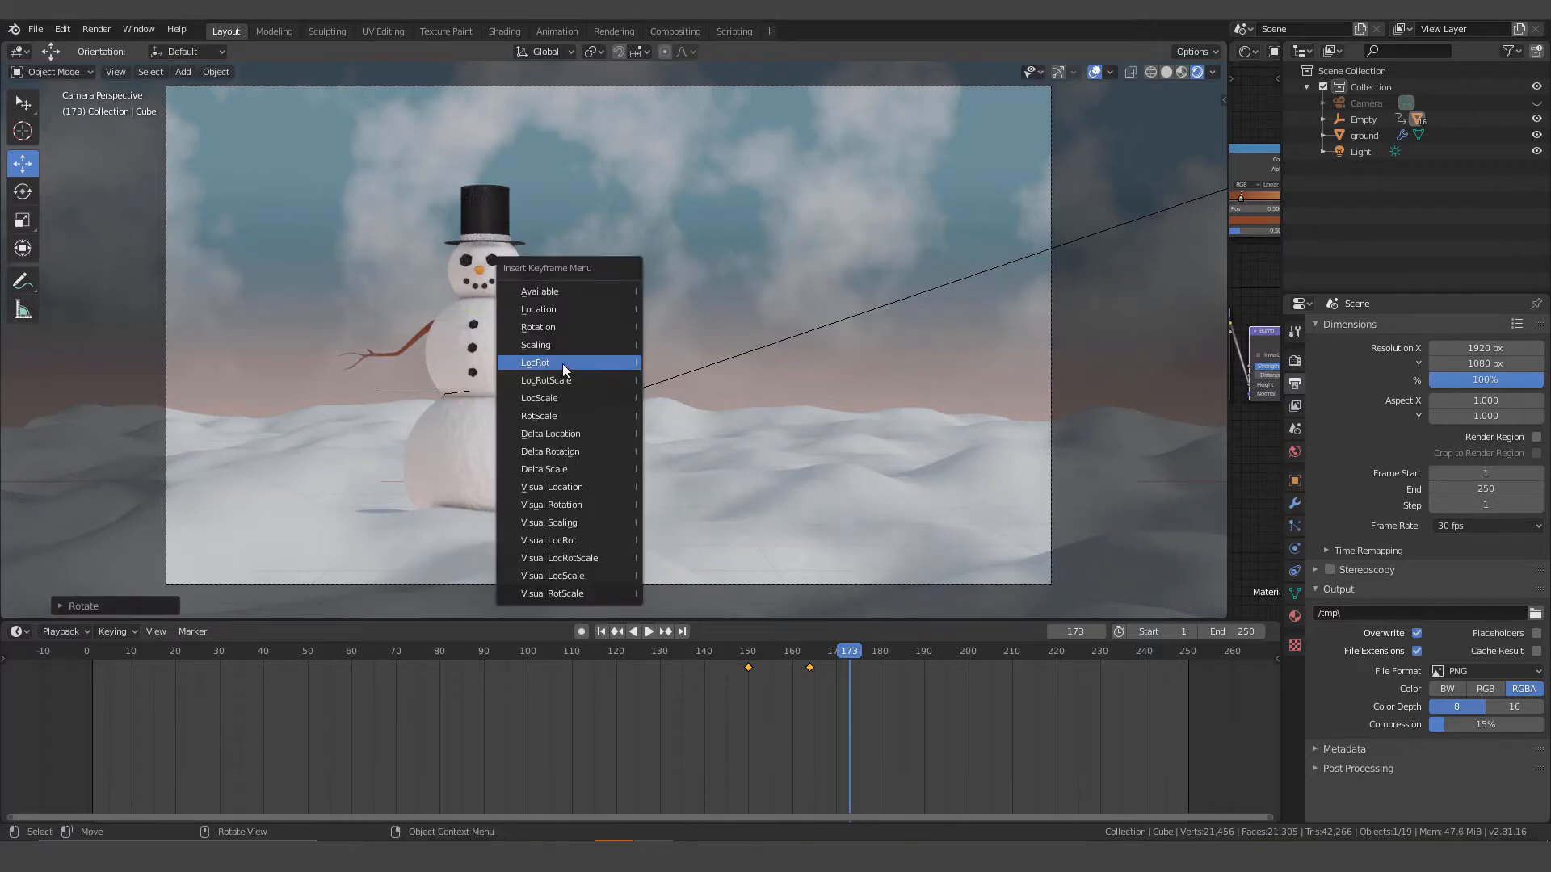
left_click(562, 365)
At frame 183, lower the arm by rotating it about 5° around global Y, and insert a LocRot keyframe.
left_click_drag(867, 658, 892, 652)
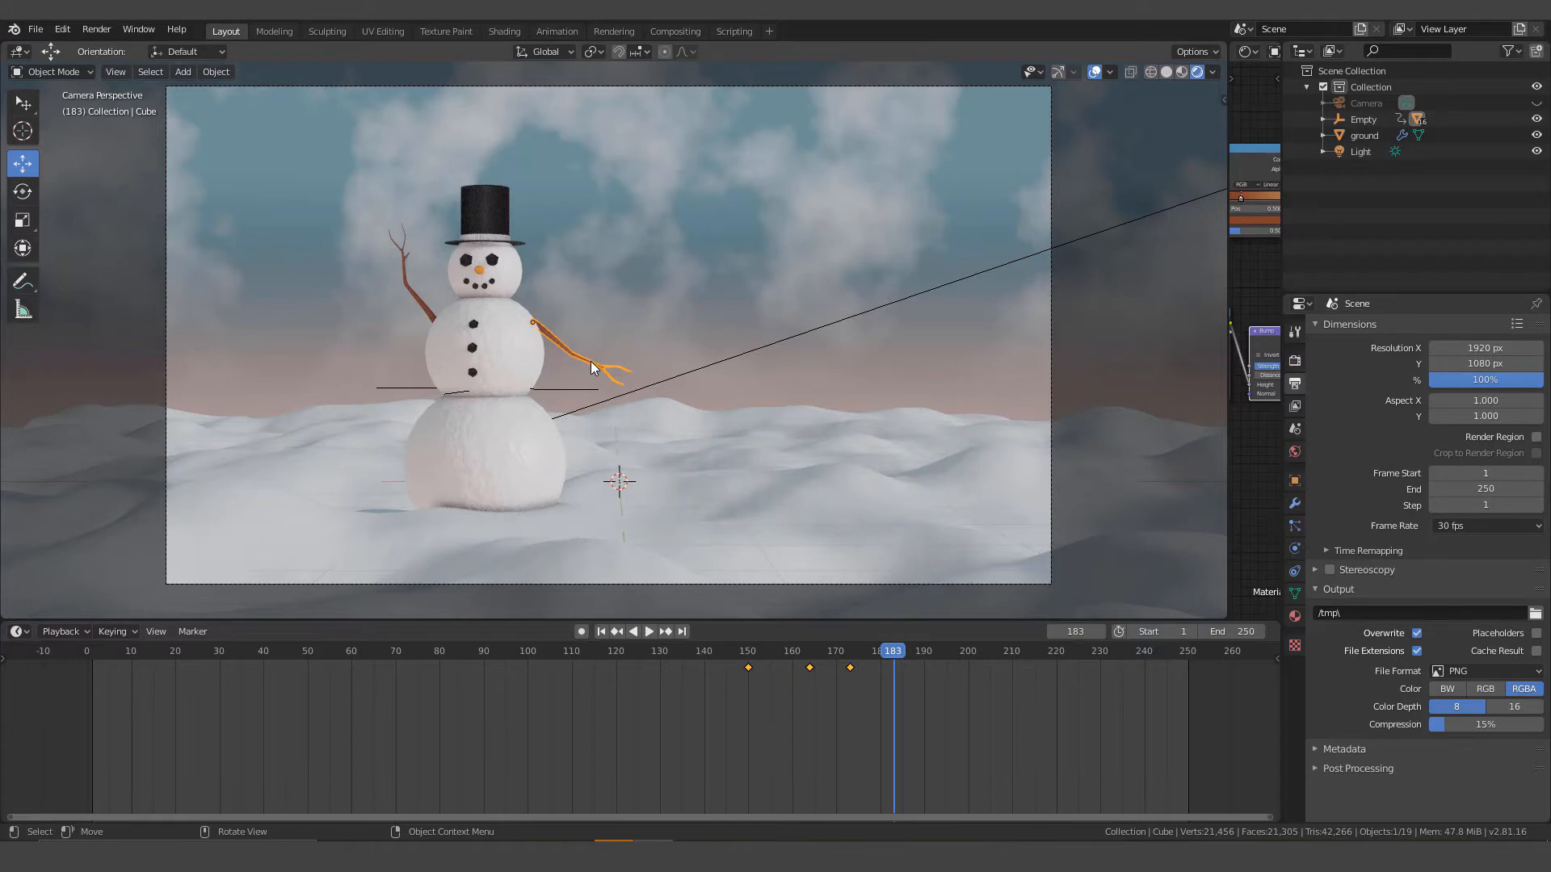
key("r")
key("y")
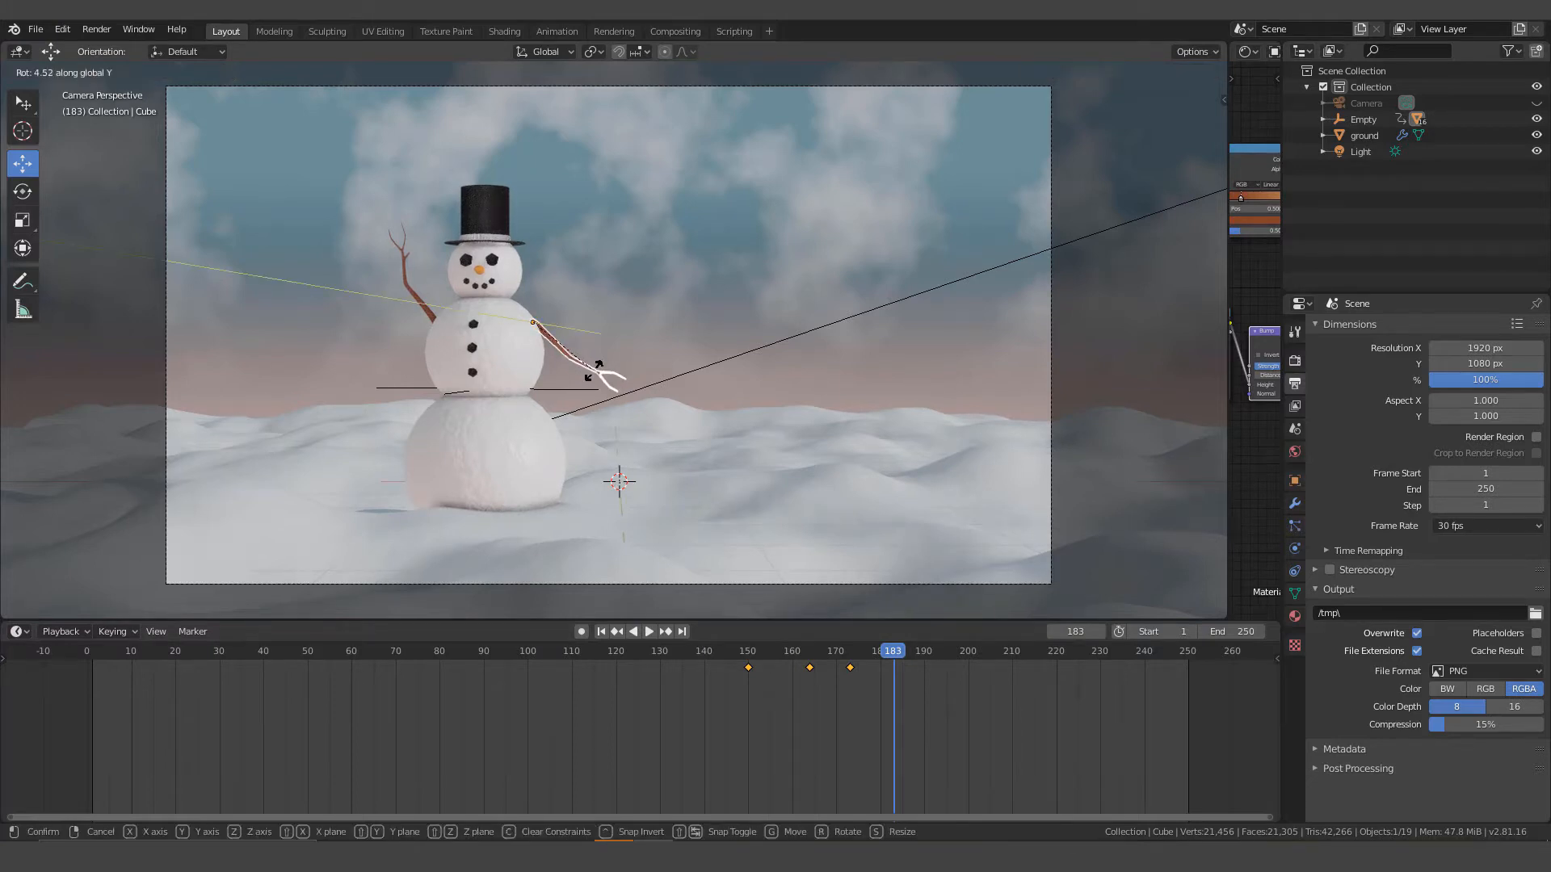
left_click(595, 377)
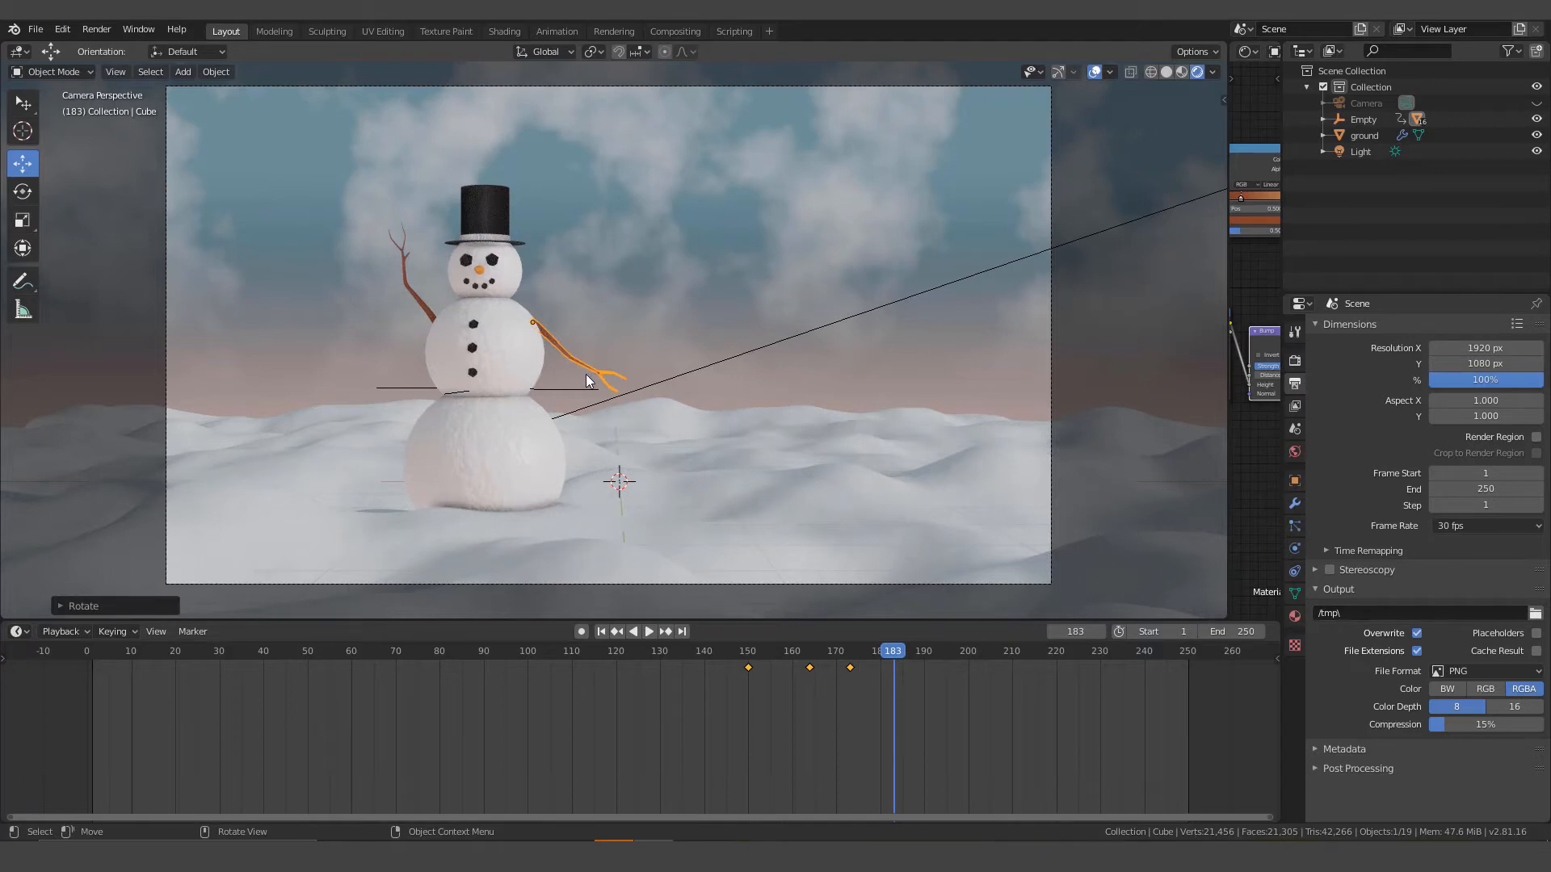
key("i")
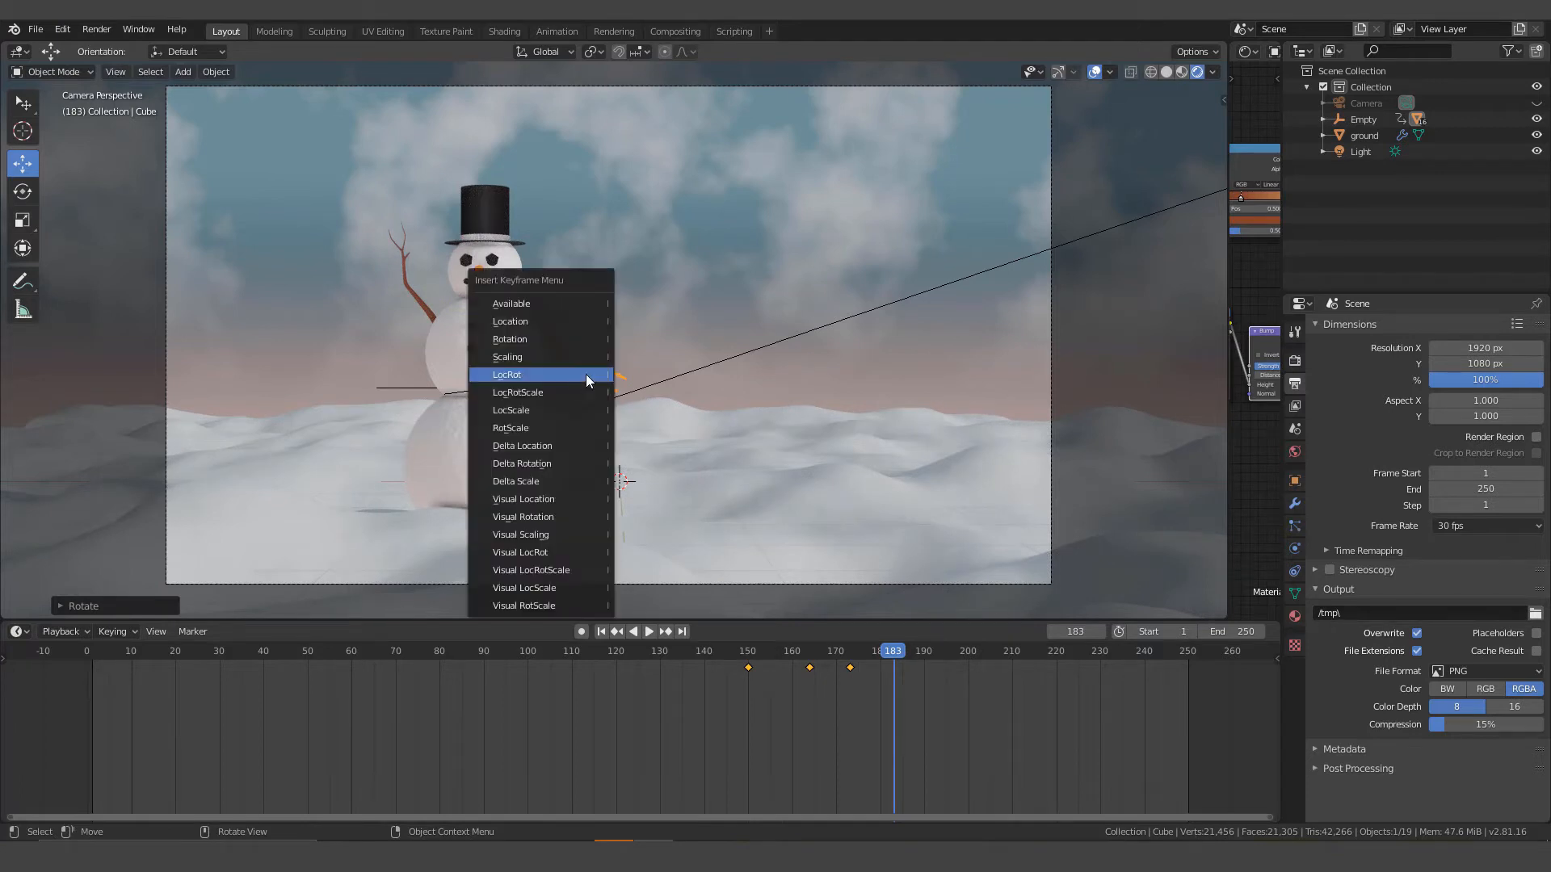
left_click(538, 378)
At frame 194, rotate the arm up about -6° around global Y and insert a LocRot keyframe.
key("space")
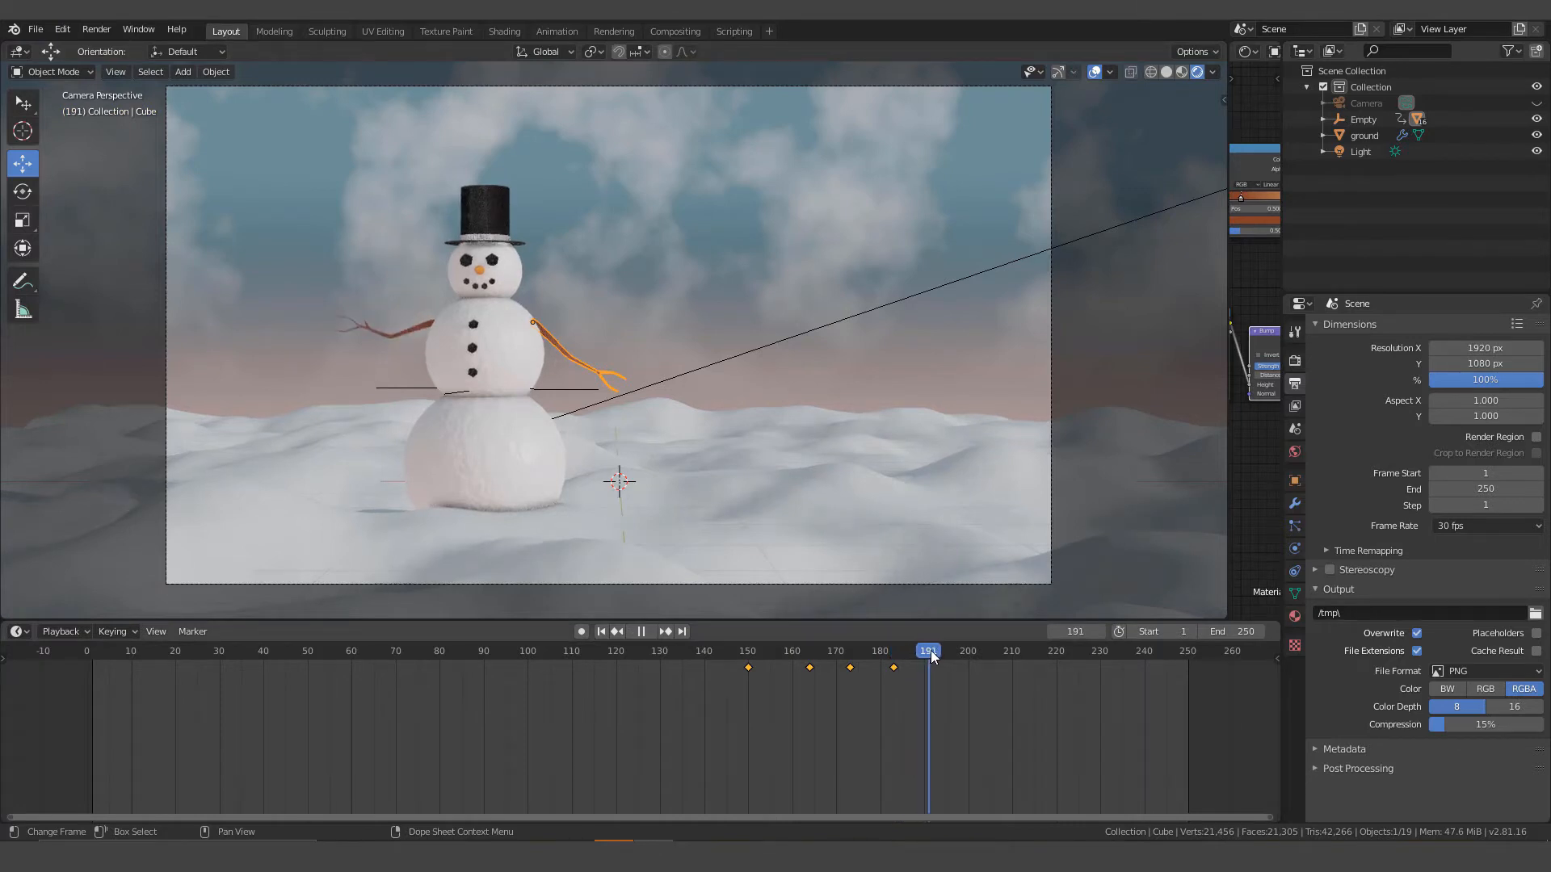
left_click_drag(948, 650, 945, 650)
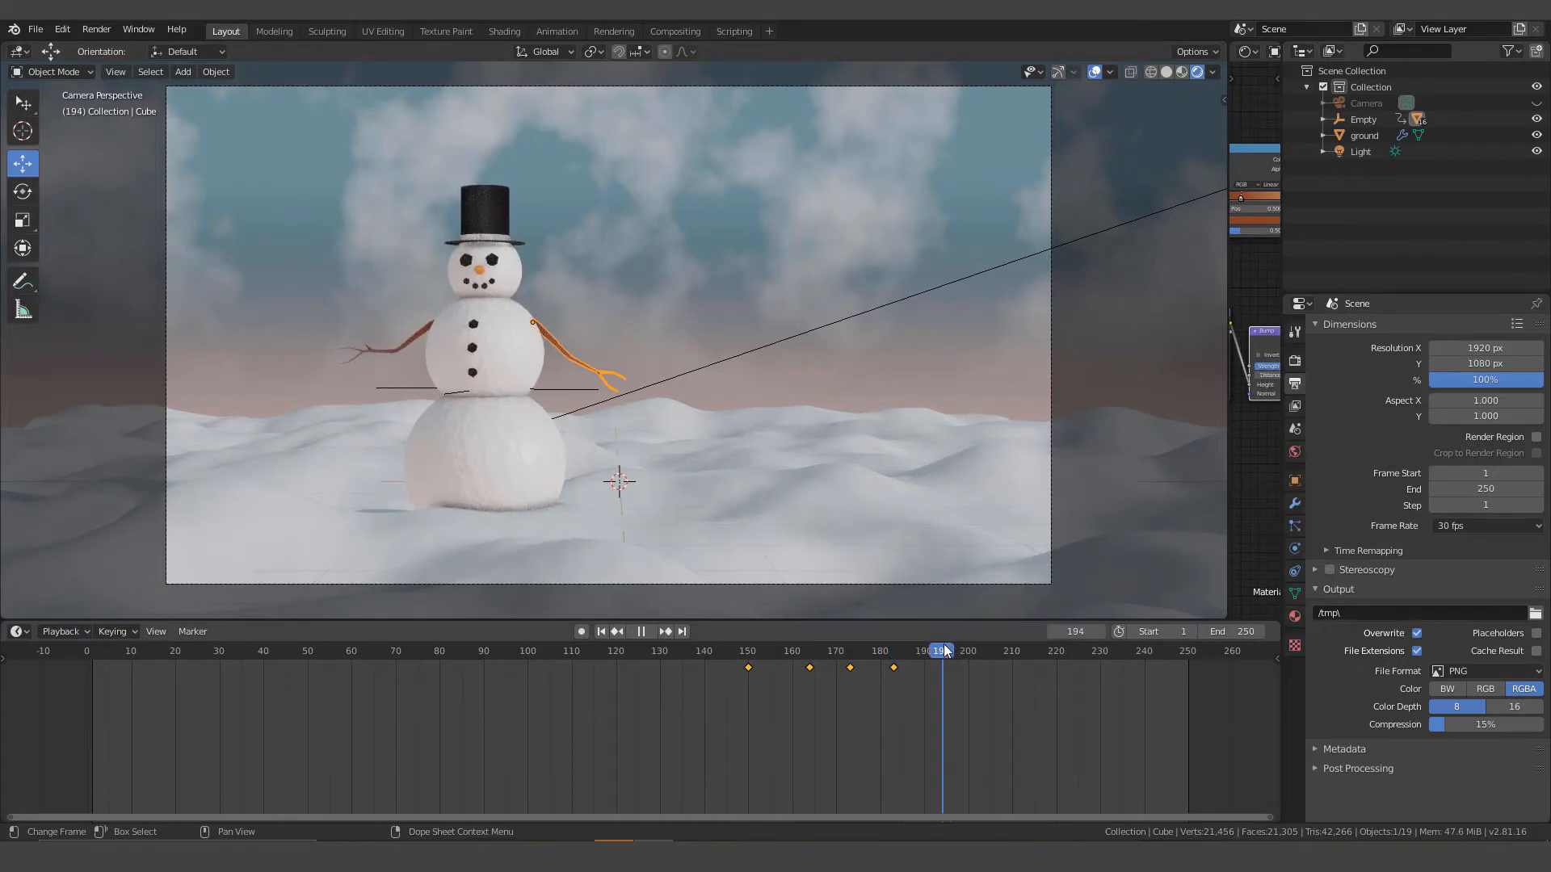
key("space")
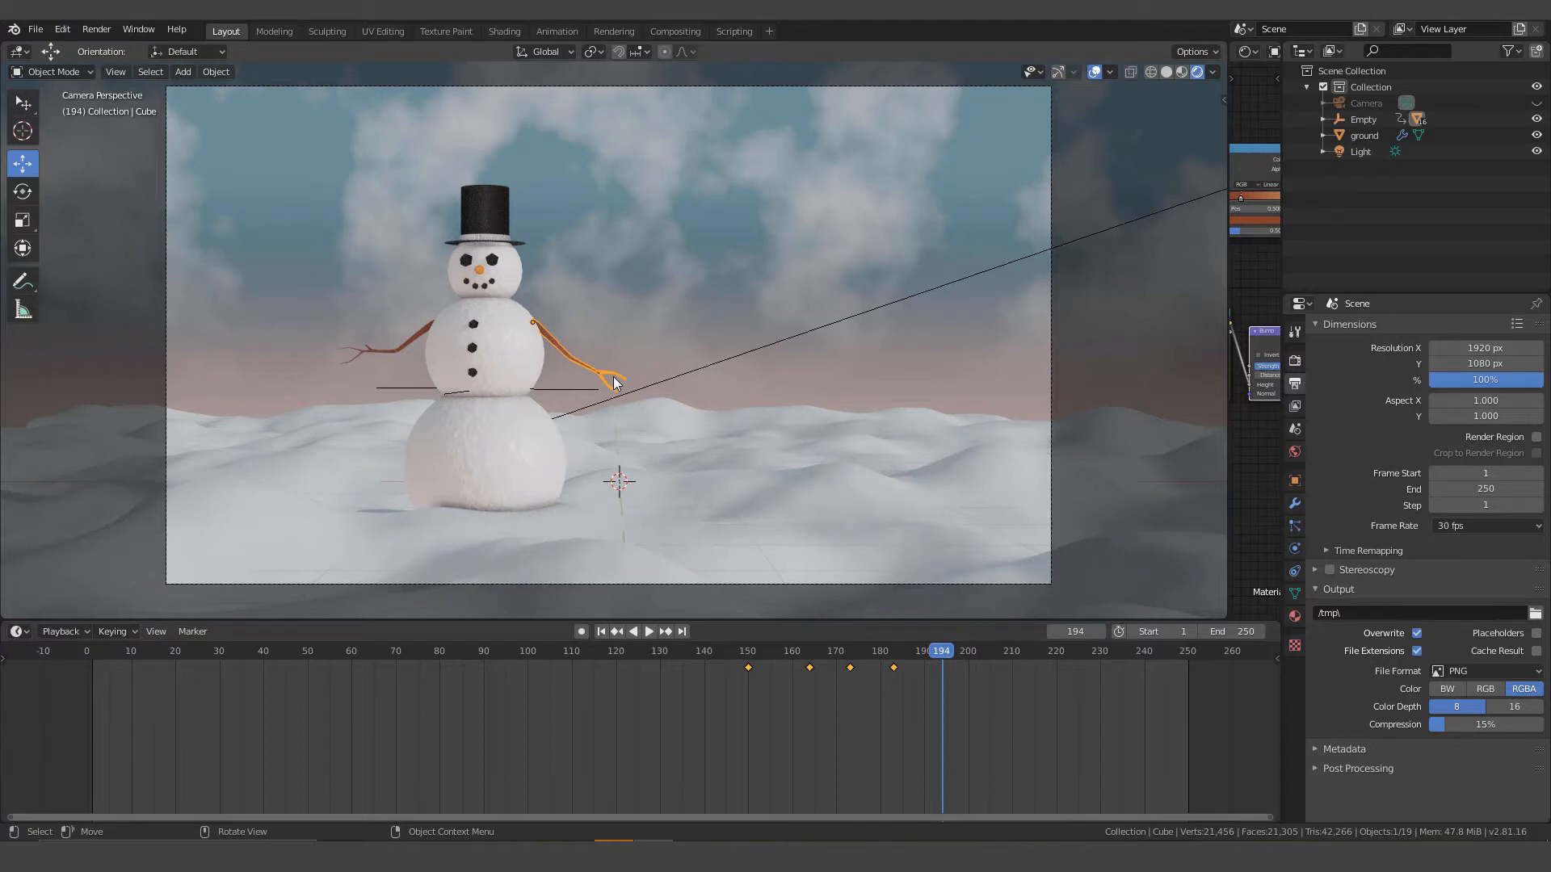
key("r")
key("y")
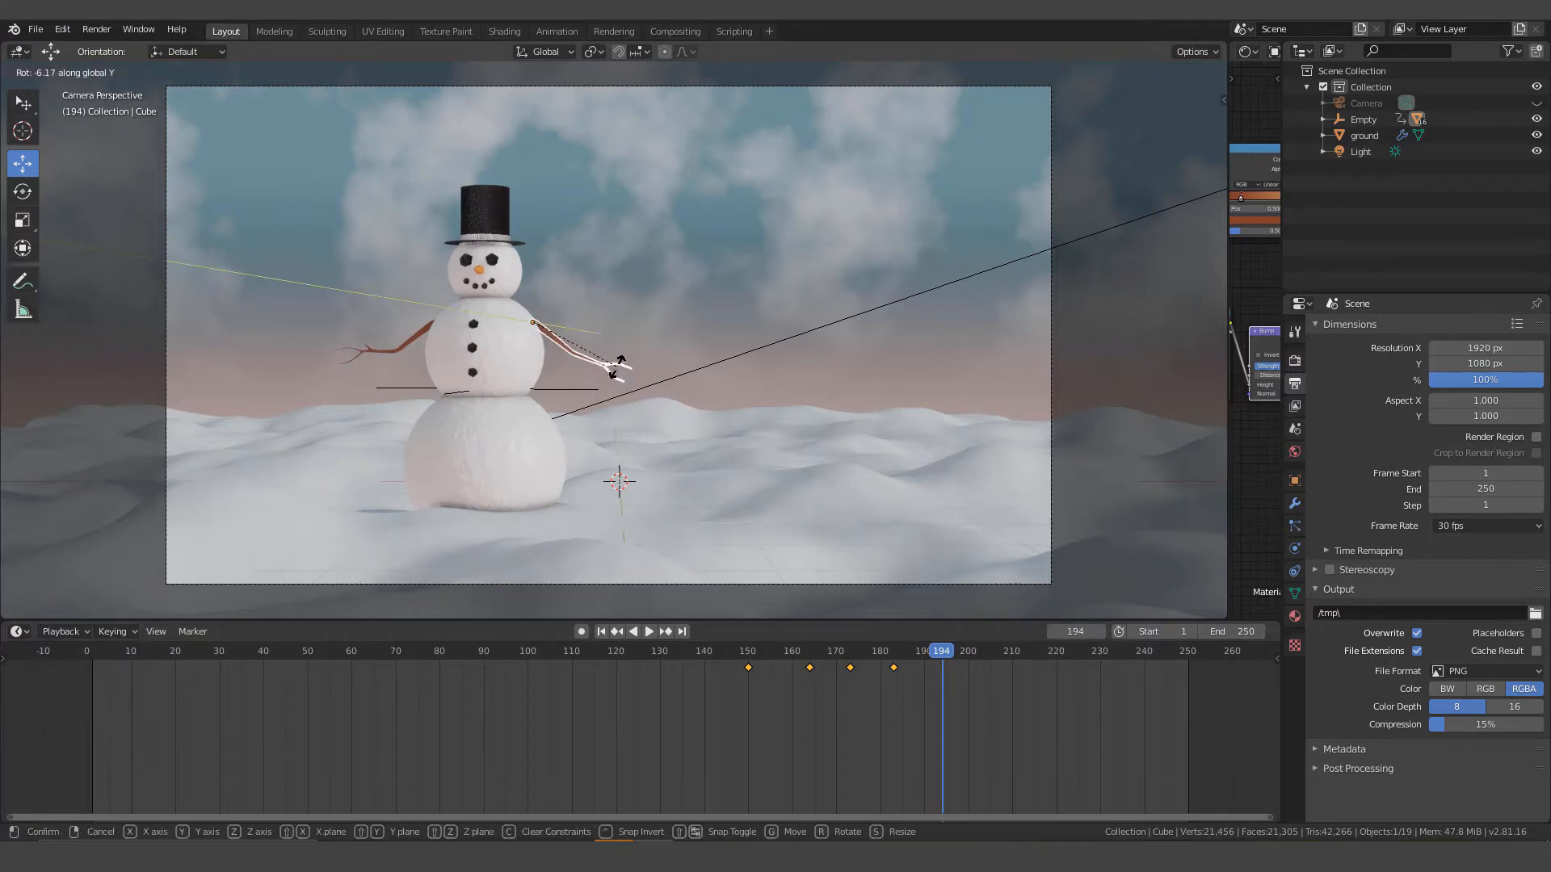
left_click(618, 365)
key("i")
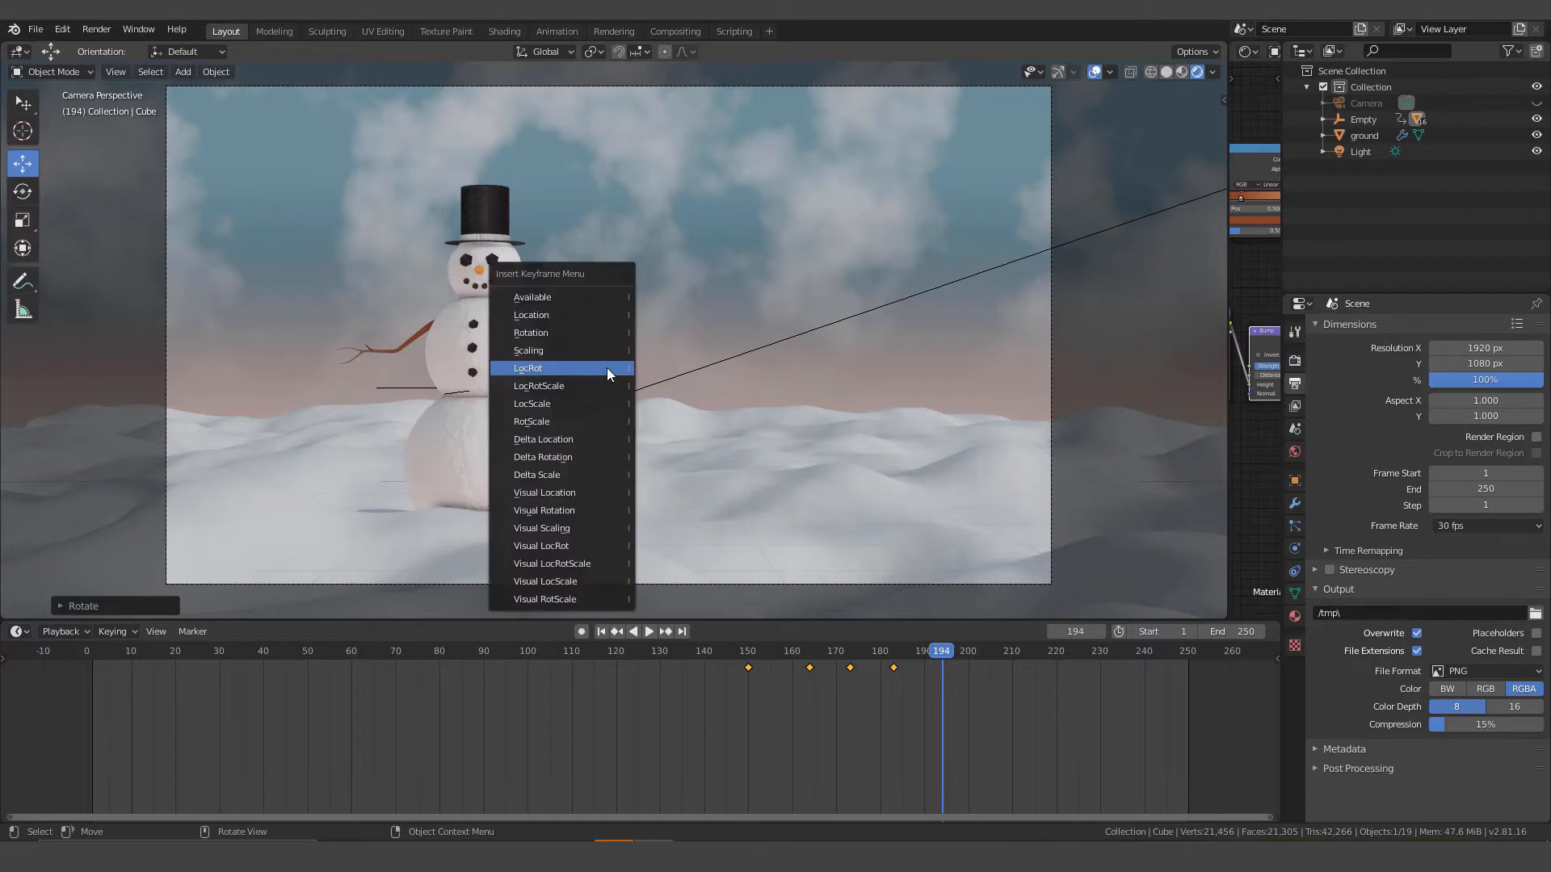
left_click(550, 369)
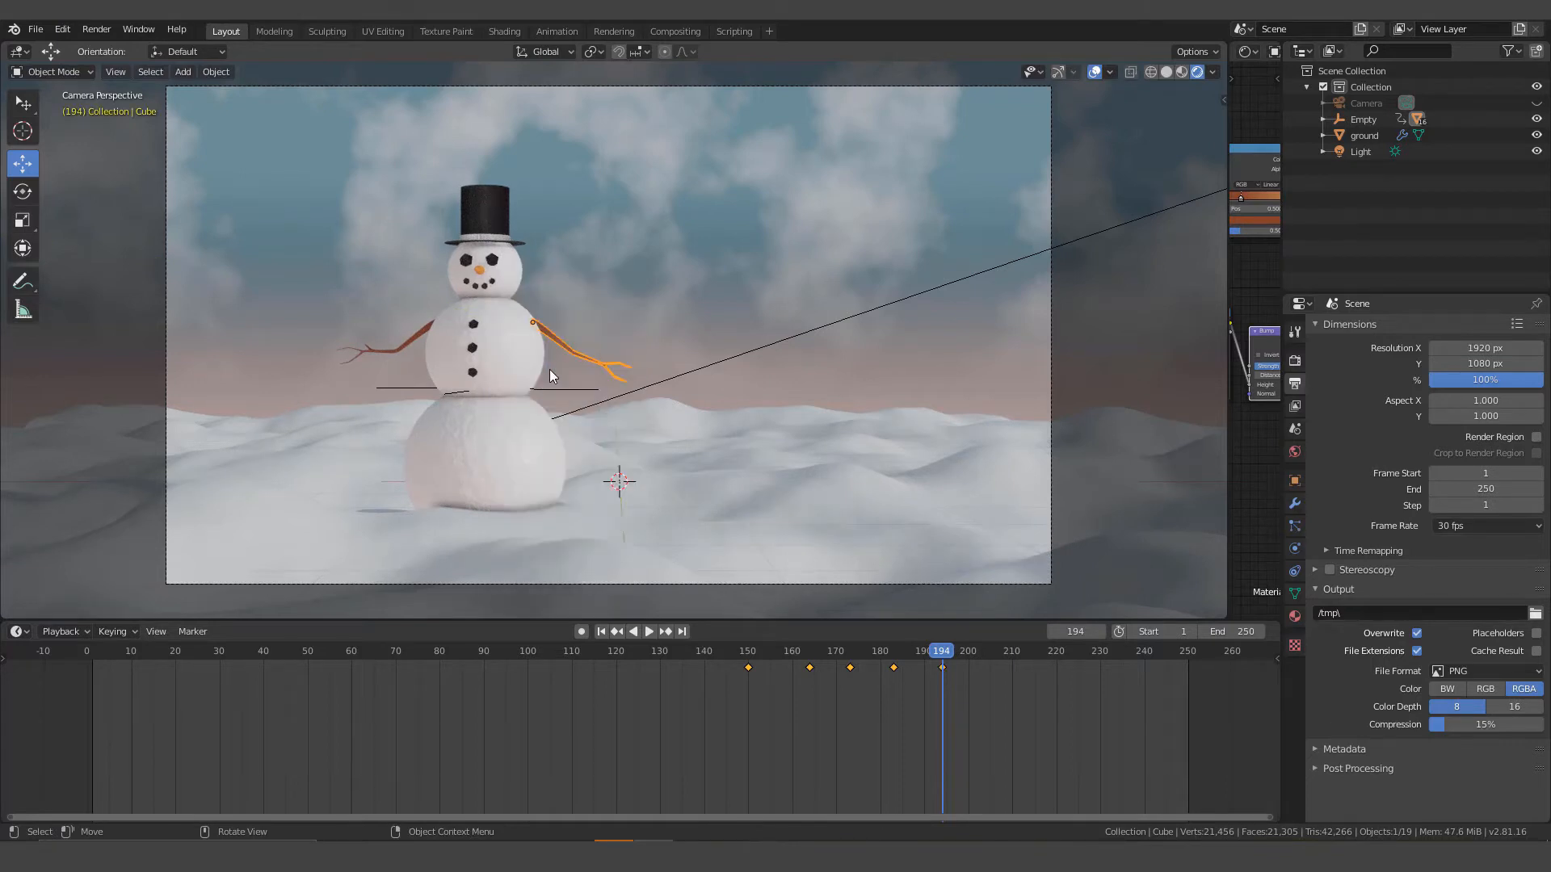
At frame 204, rotate the arm down about 6° around global Y and insert a LocRot keyframe.
key("space")
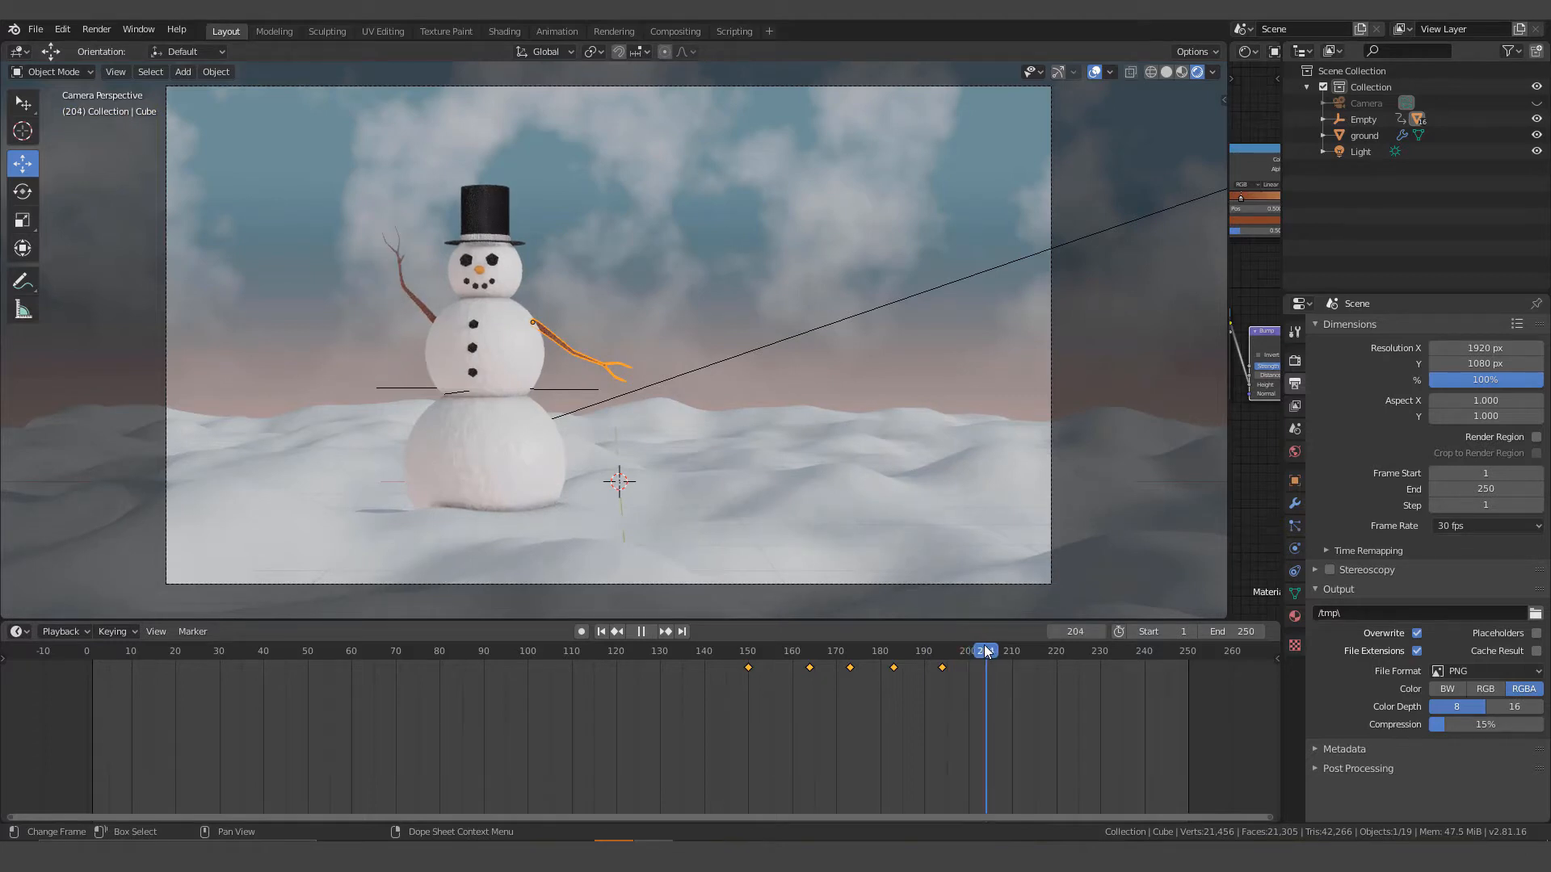
key("space")
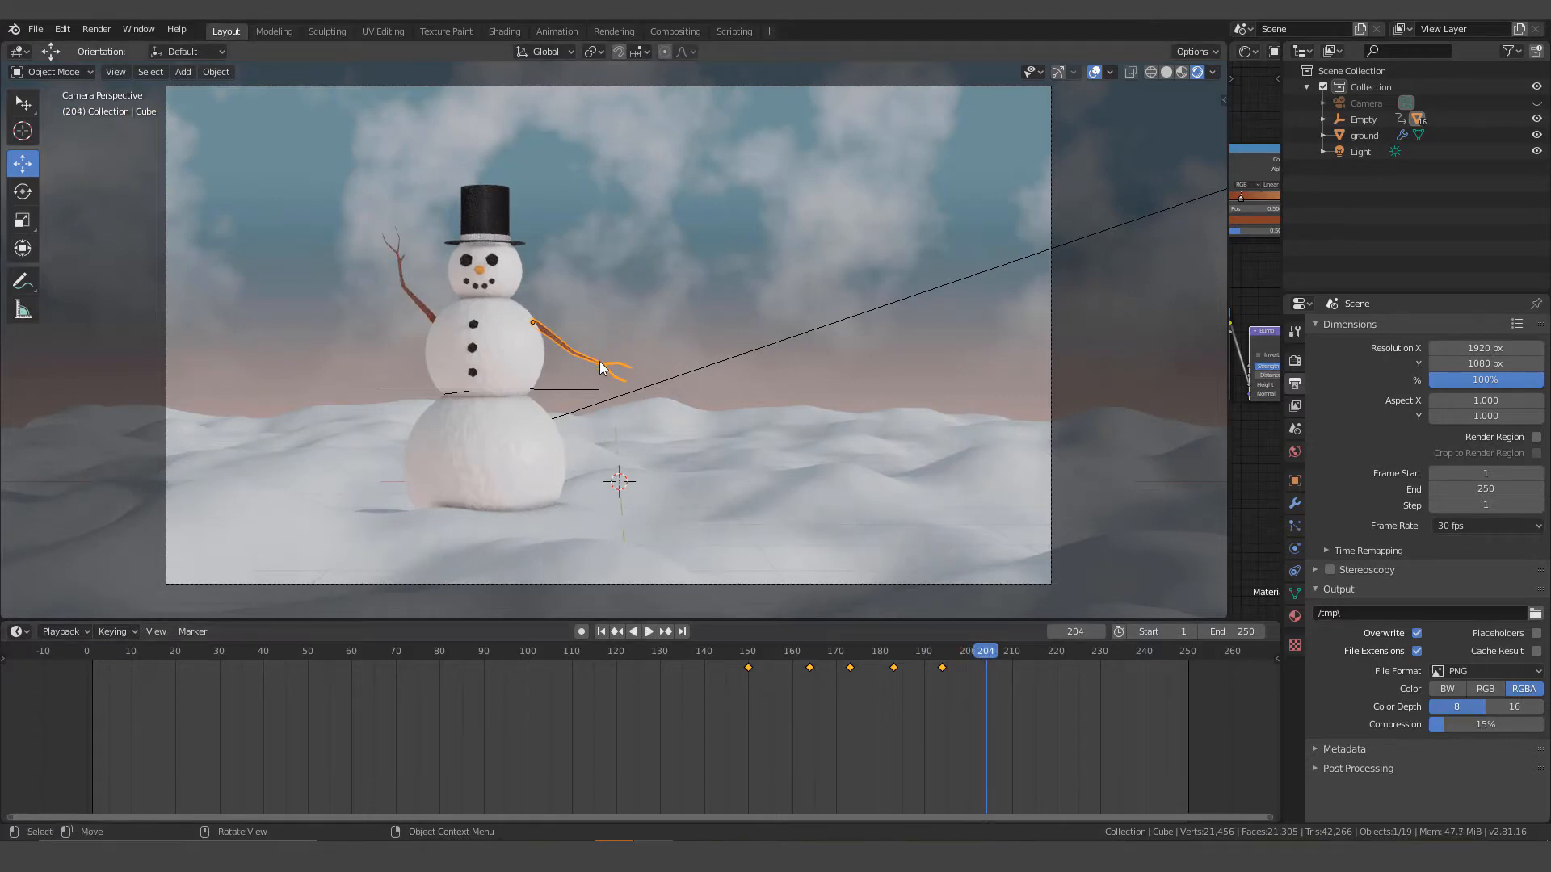
key("r")
key("y")
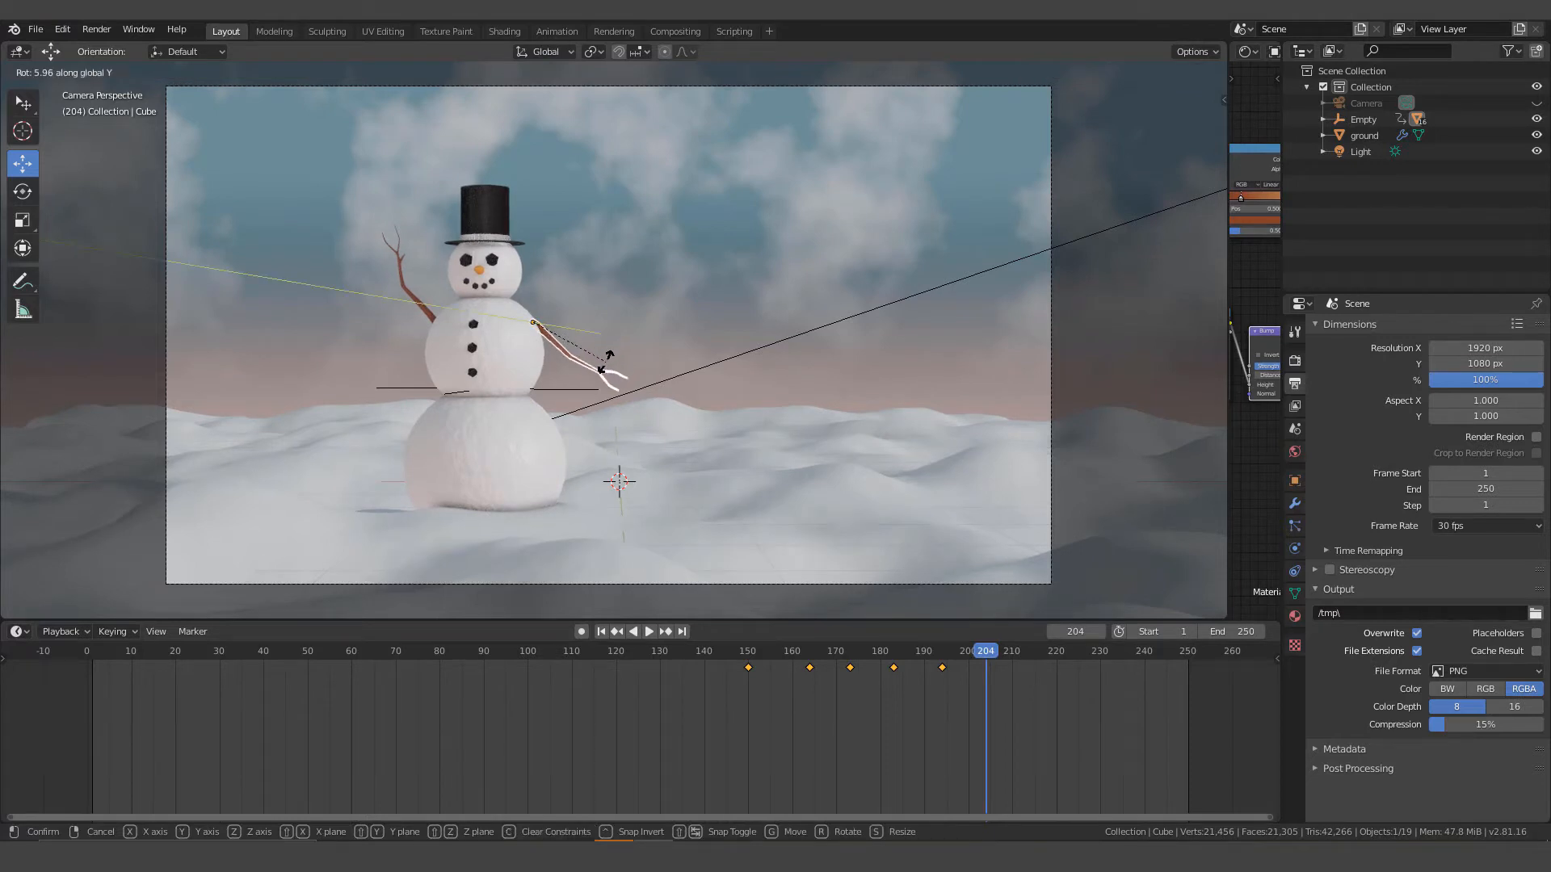
left_click(605, 363)
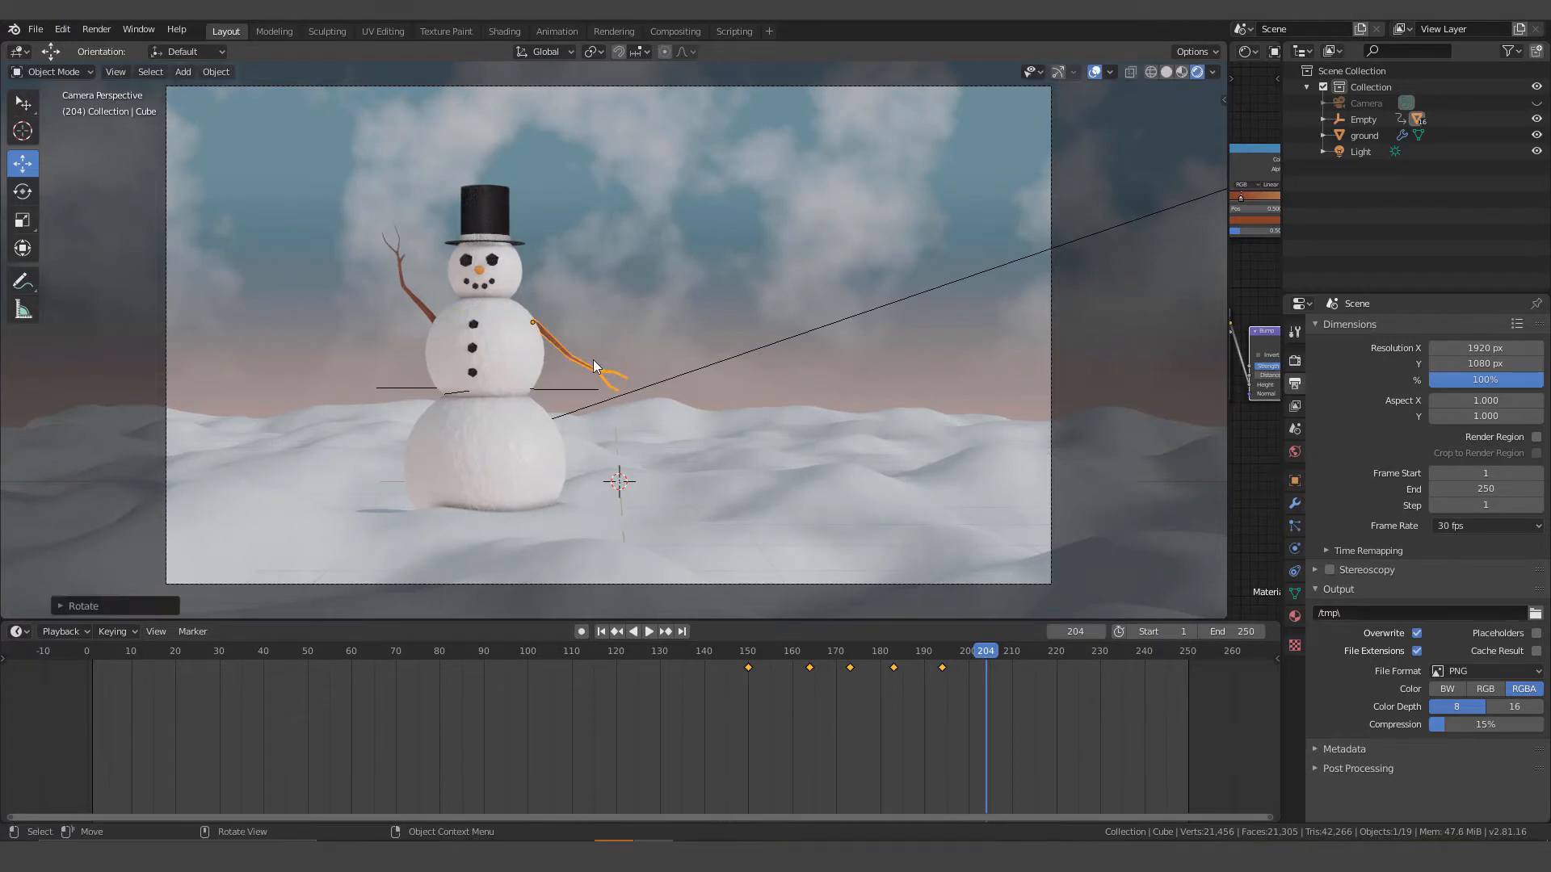
key("i")
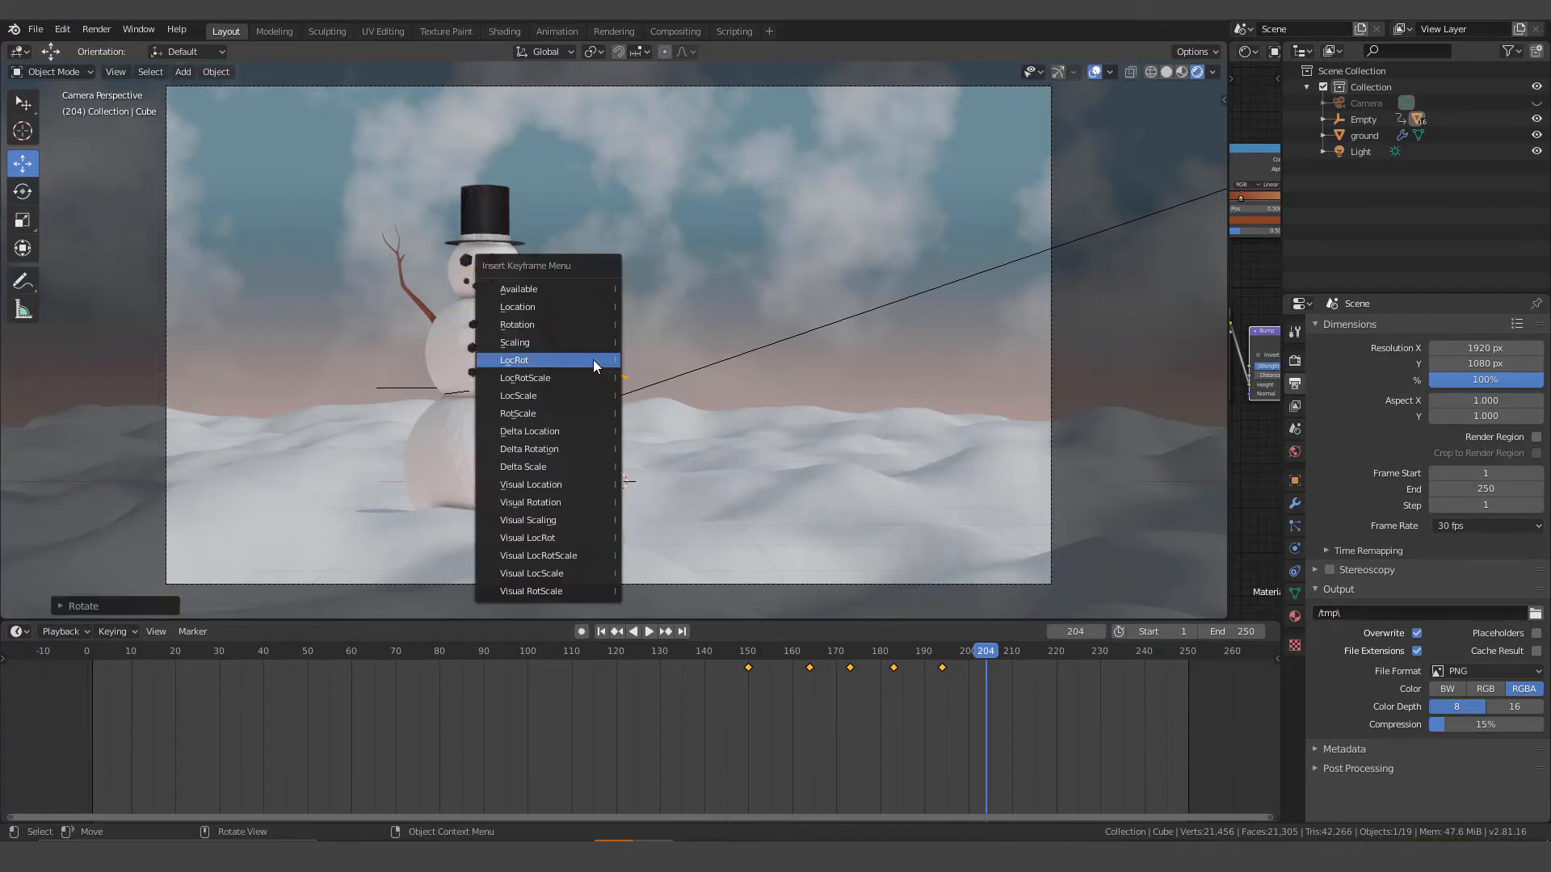
left_click(521, 361)
At frame 216, rotate the arm up about -7° around global Y and insert a LocRot keyframe.
key("space")
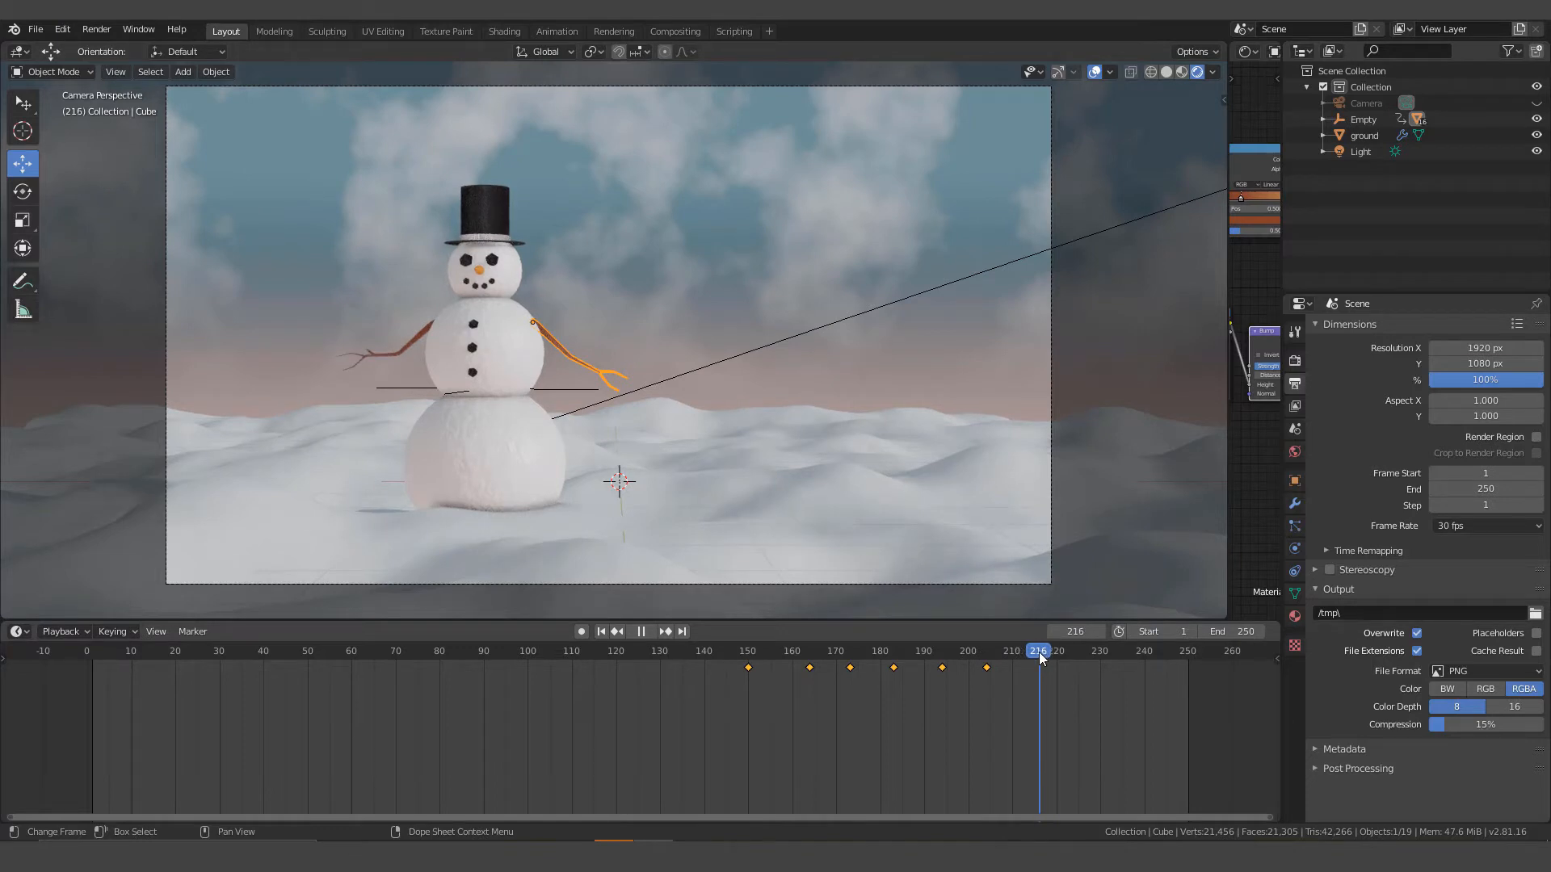
key("space")
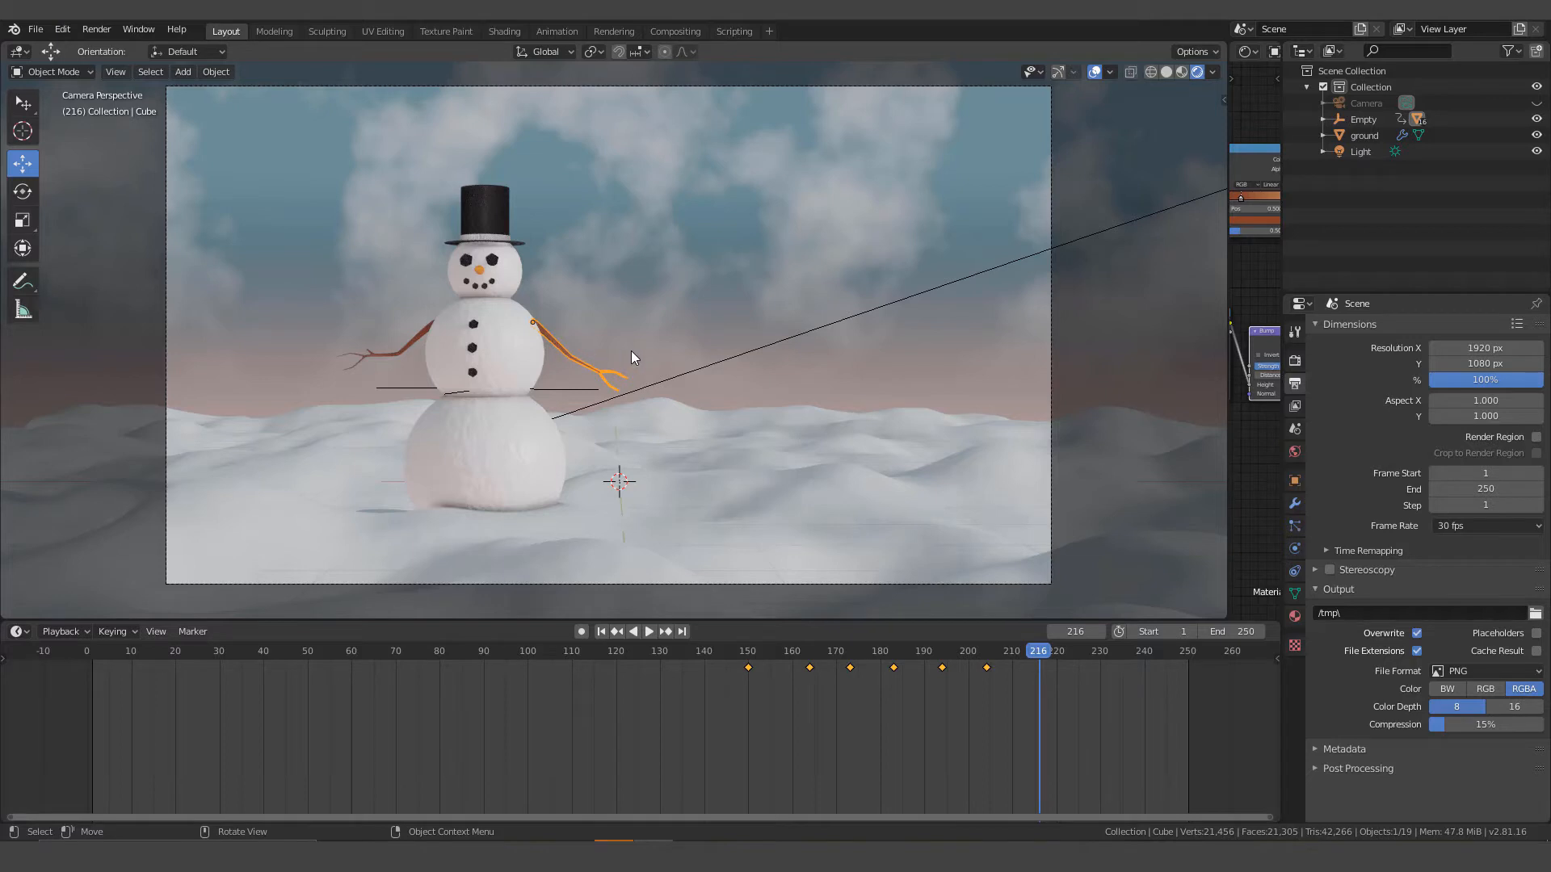
key("r")
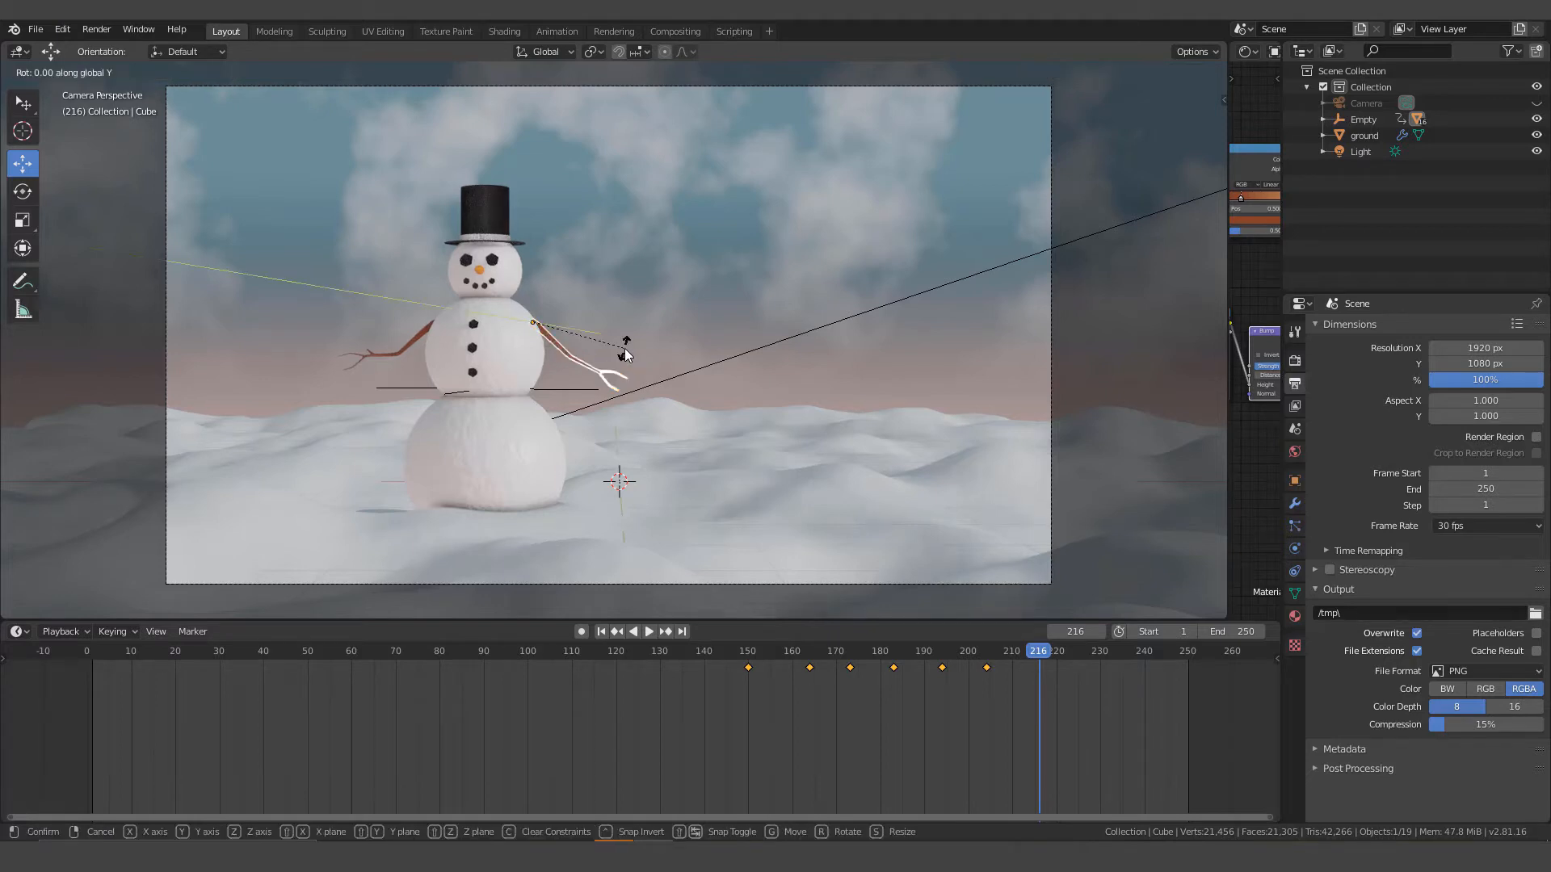
key("y")
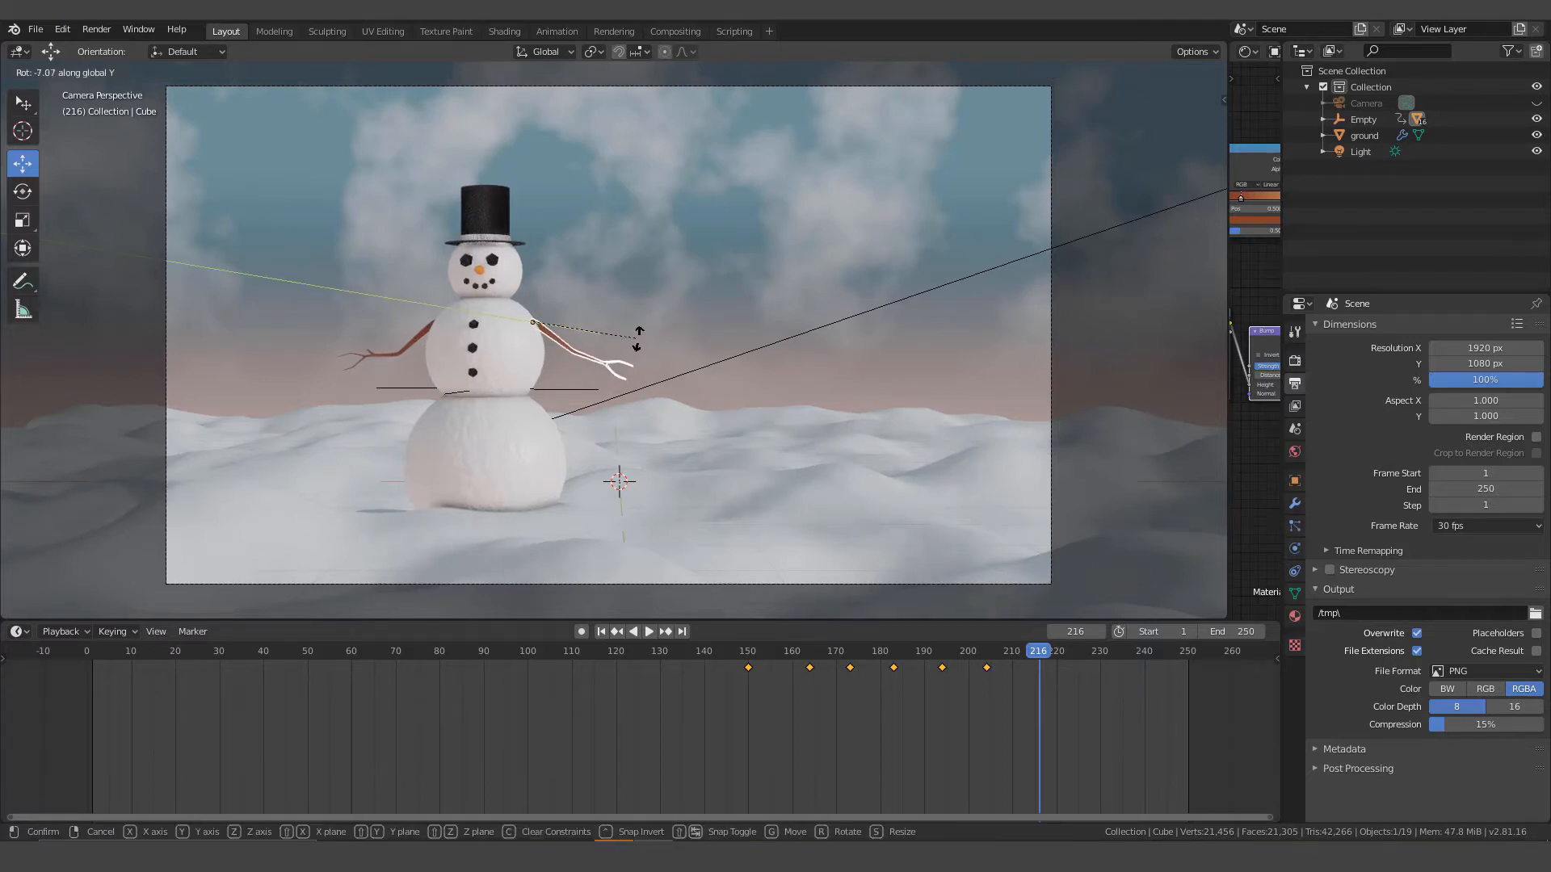
left_click(639, 339)
key("i")
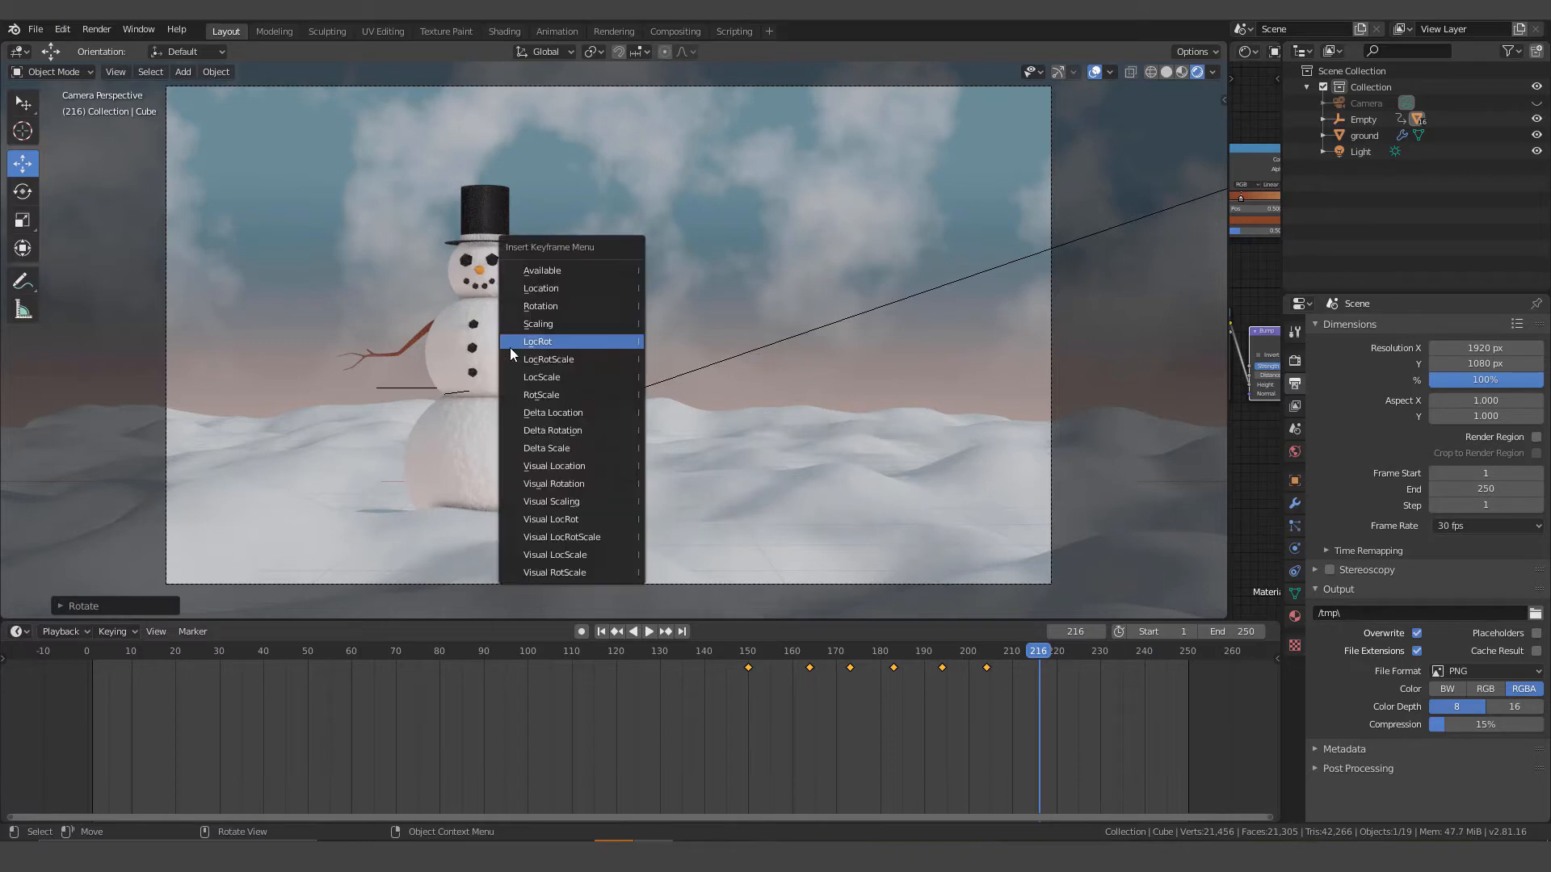
left_click(554, 342)
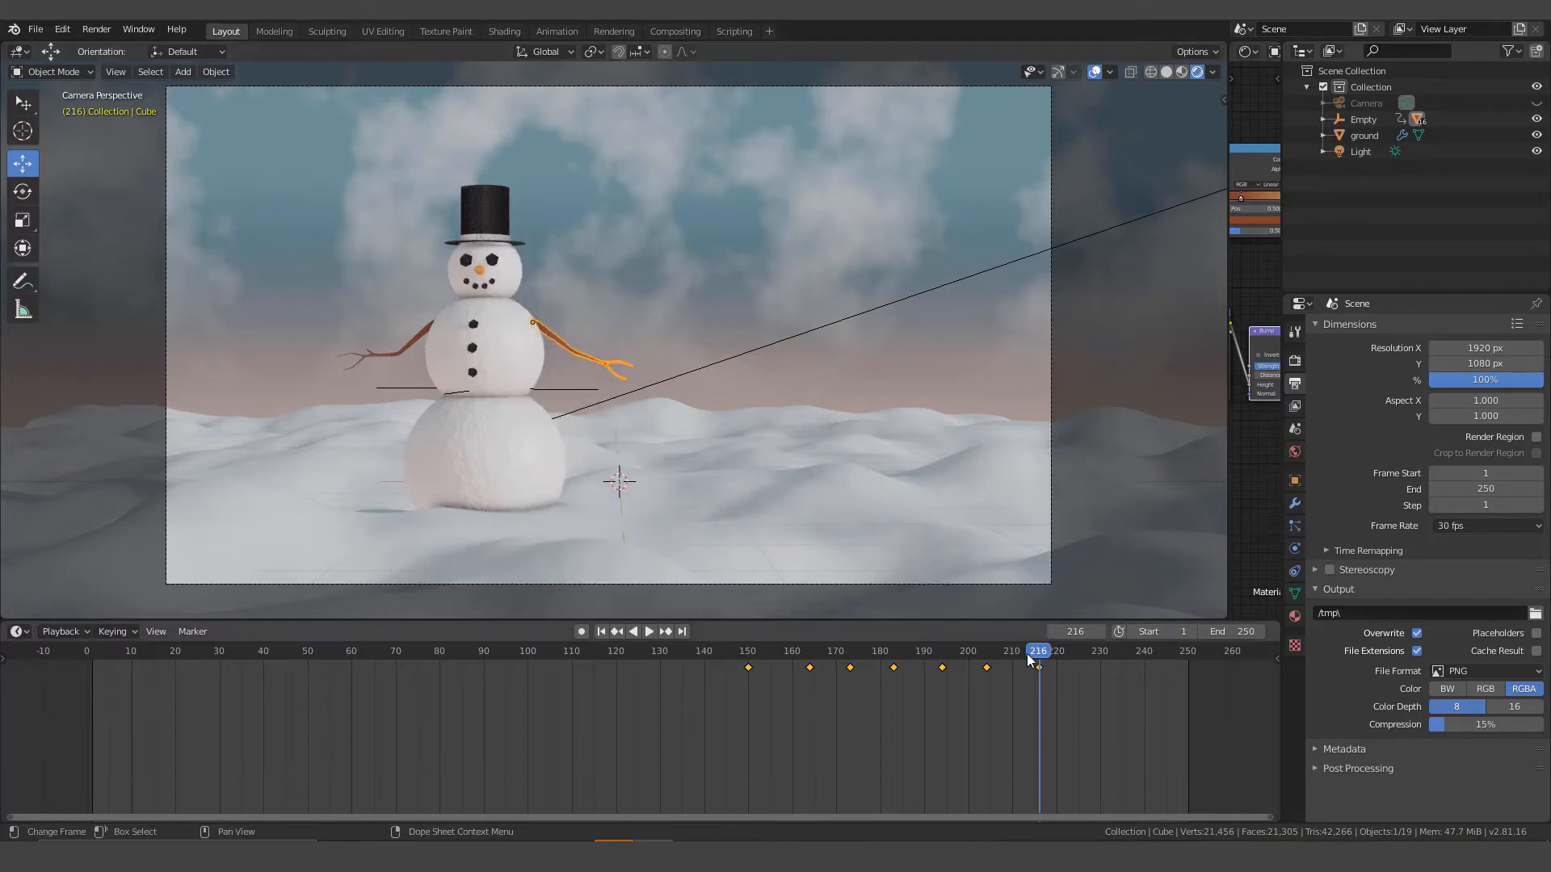
Play back the snowman animation from about frame 129 to review the arm movement.
left_click_drag(1030, 654, 656, 608)
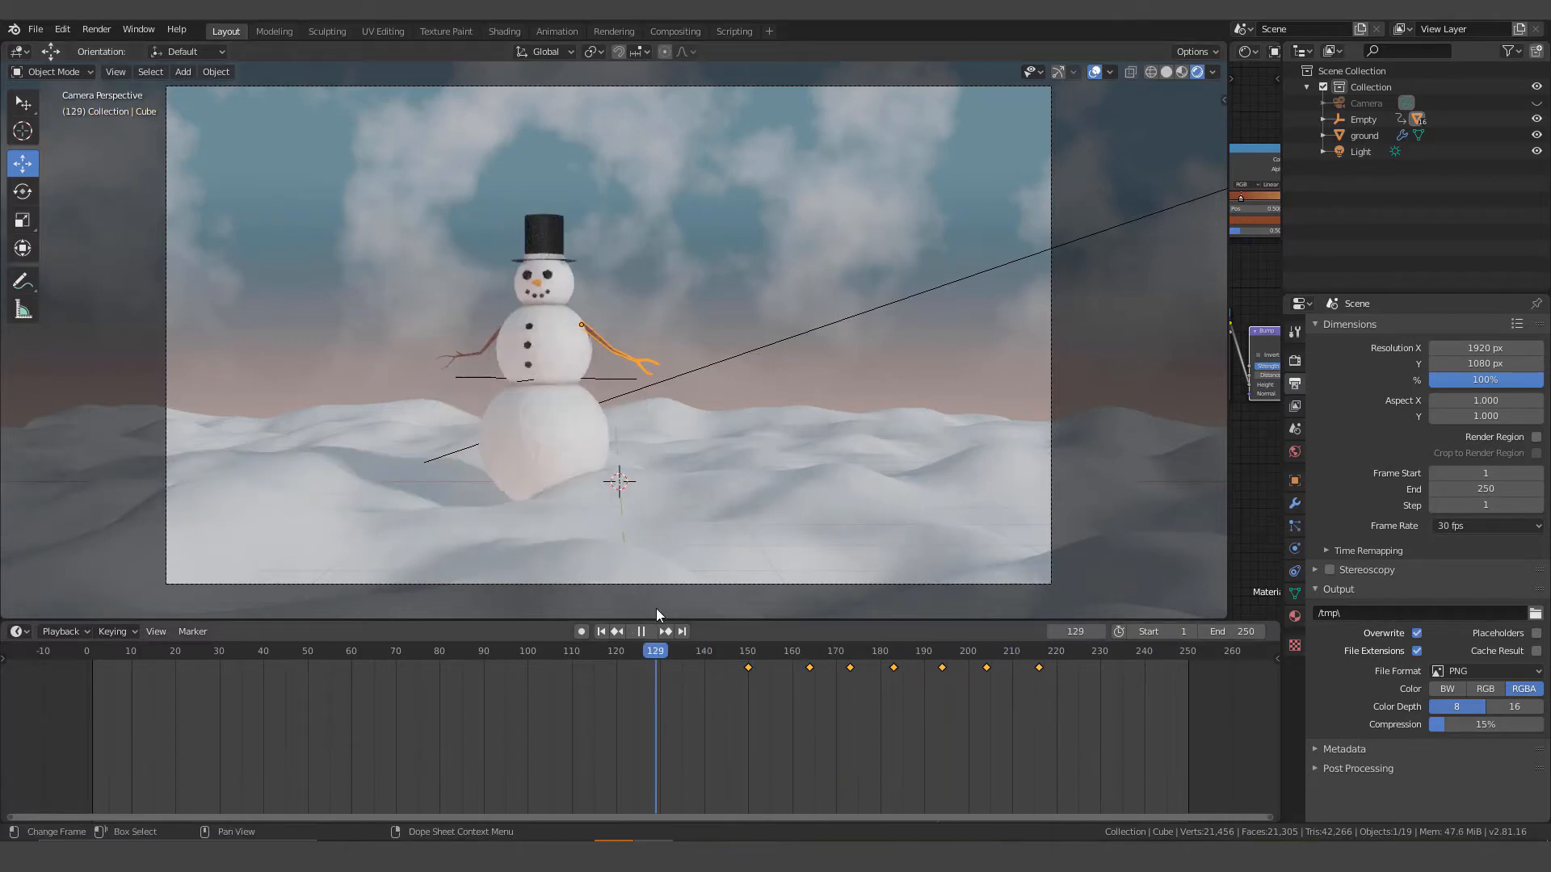
left_click(650, 630)
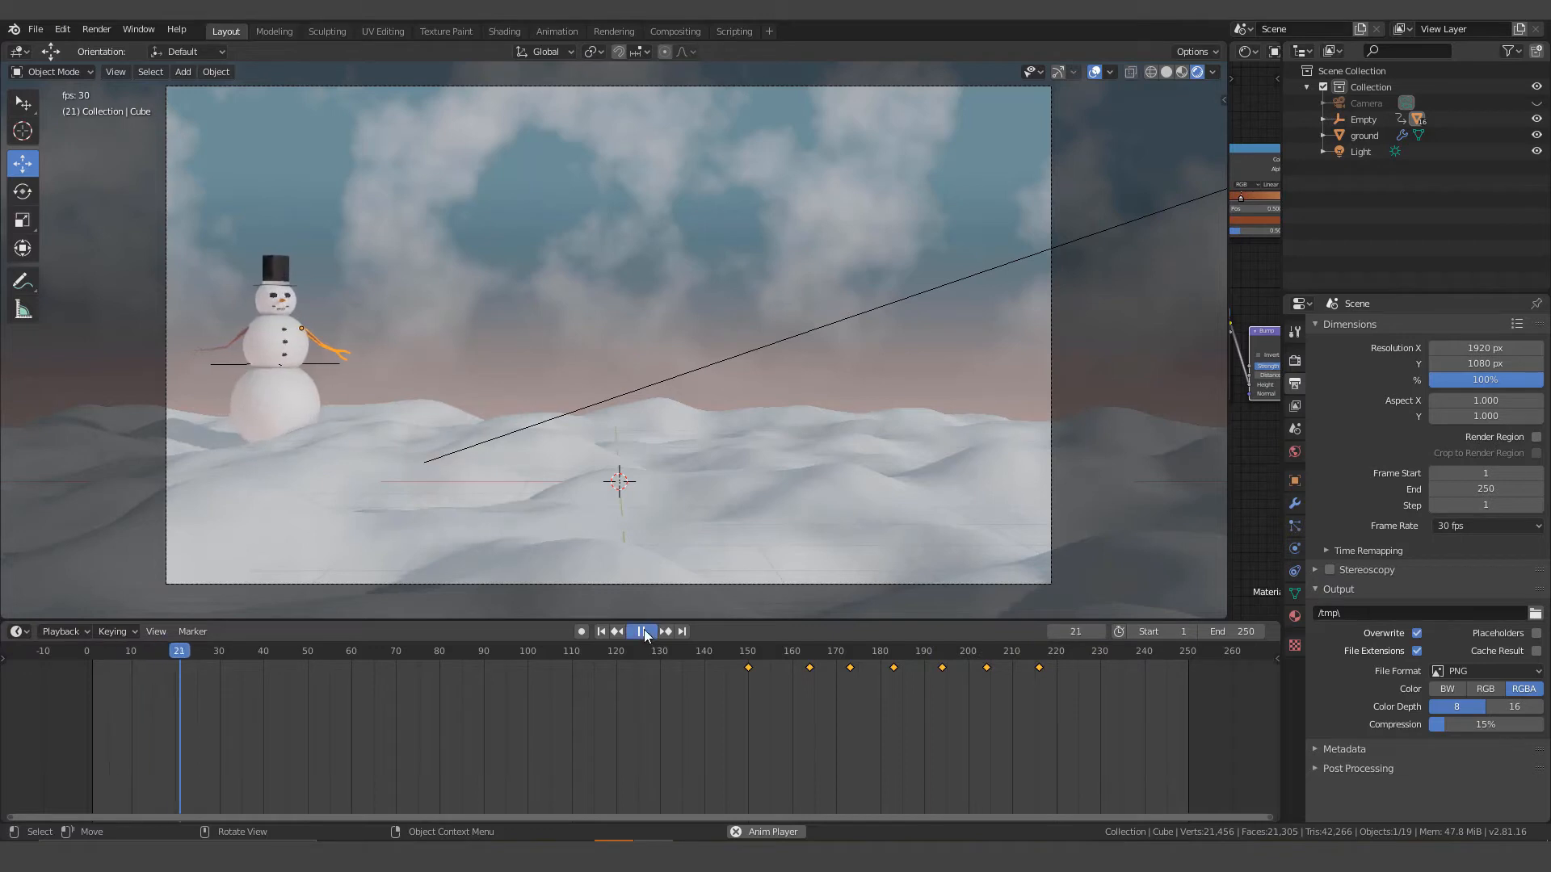
left_click(642, 631)
At frame 216, insert a LocRot keyframe for the snowman's head.
left_click_drag(187, 653, 1047, 691)
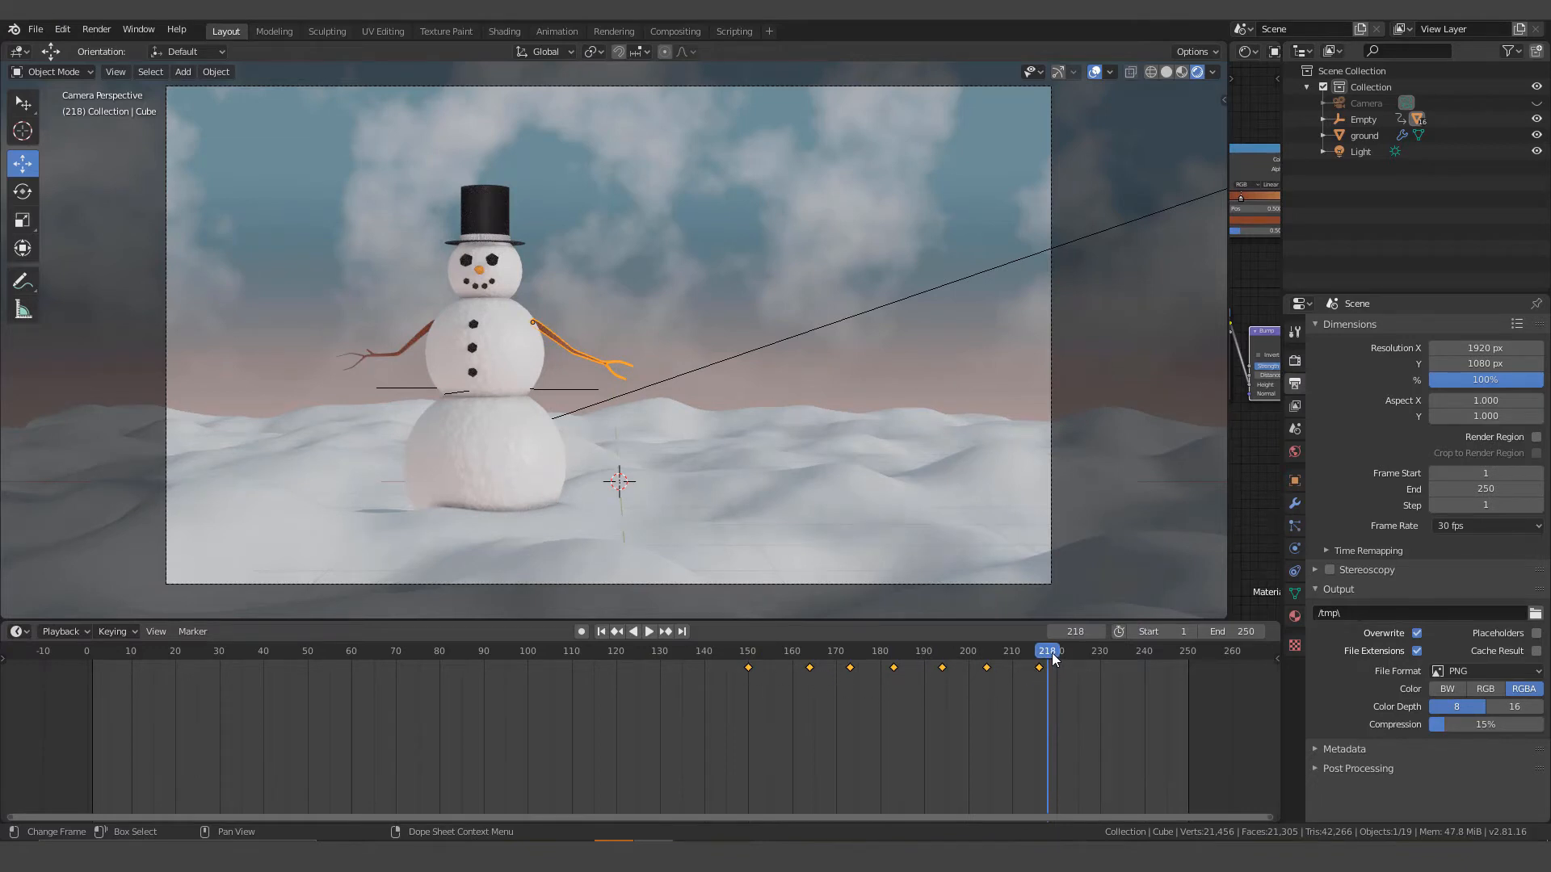
mouse_move(1052, 659)
left_mouse_down()
mouse_move(700, 659)
mouse_move(1079, 651)
mouse_move(1015, 637)
mouse_move(1059, 633)
mouse_move(1038, 633)
left_mouse_up()
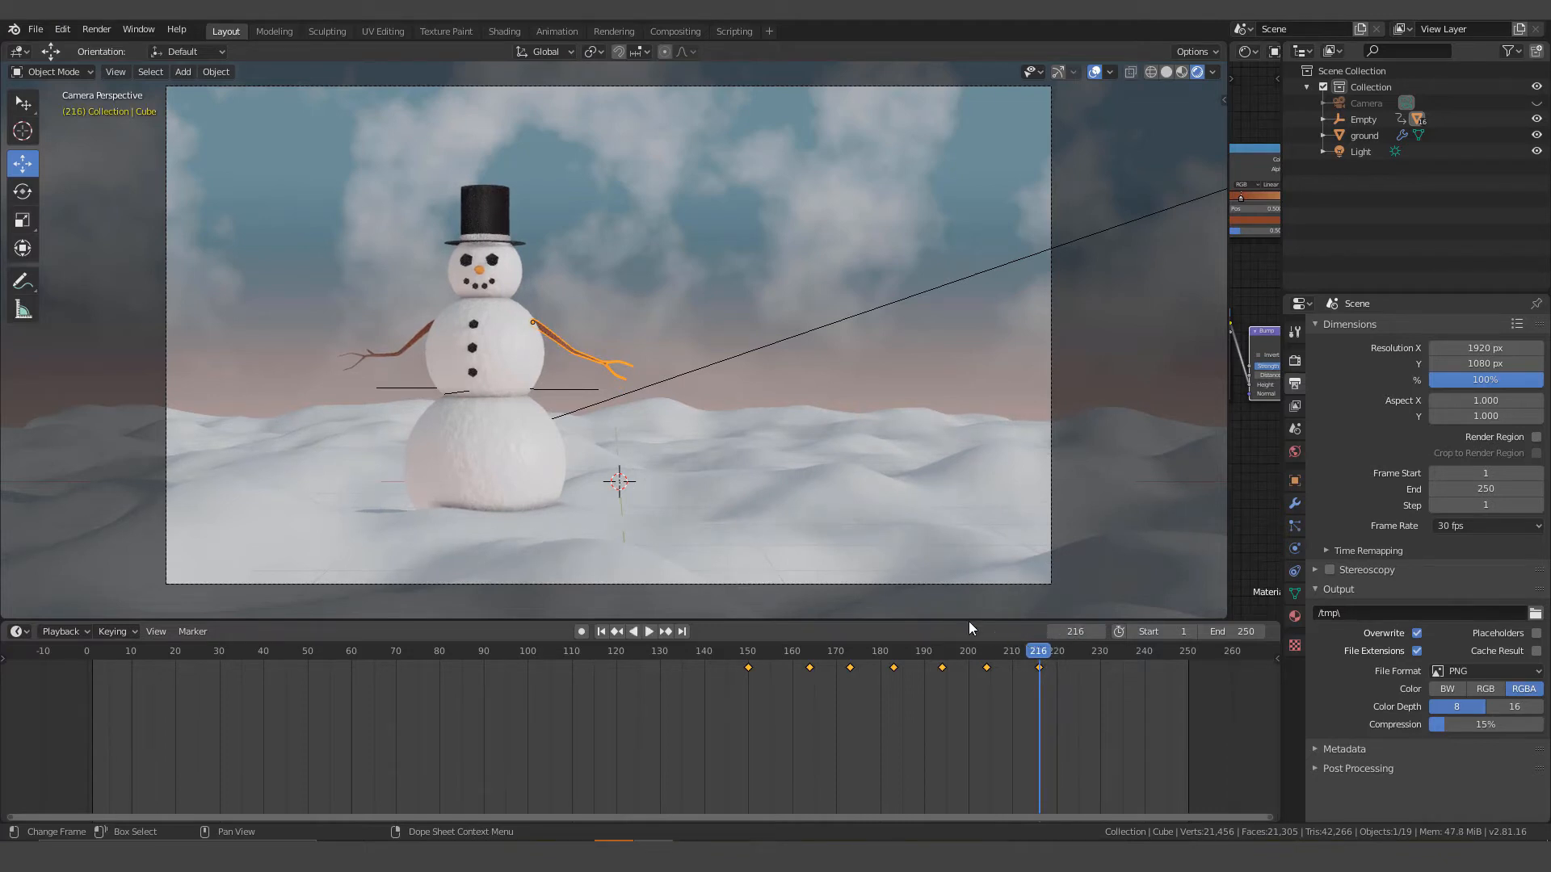
left_click(512, 279)
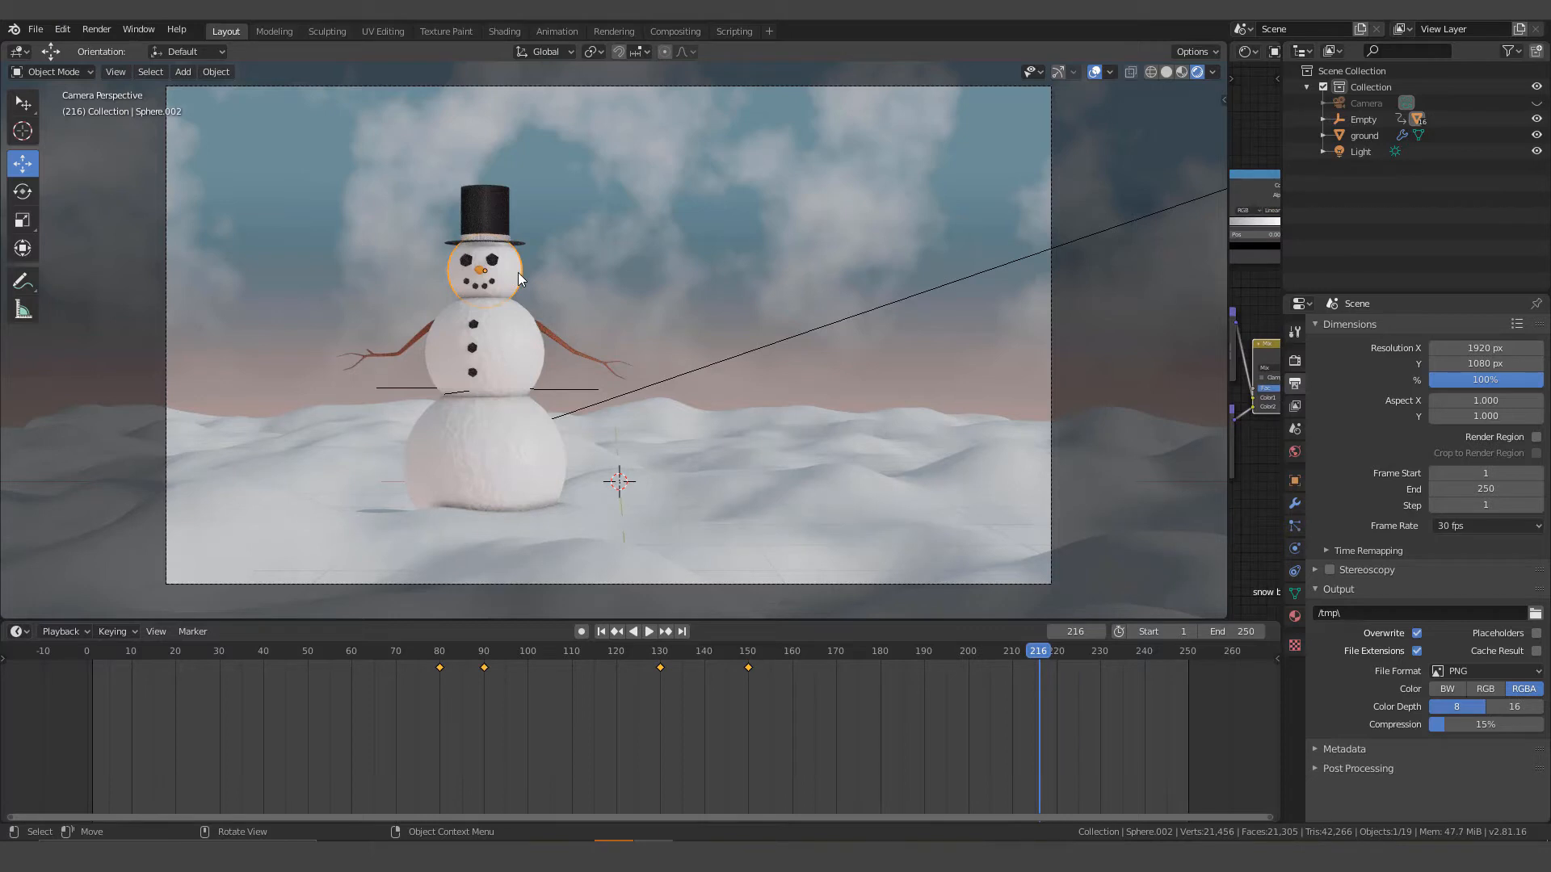
key("i")
left_click(499, 275)
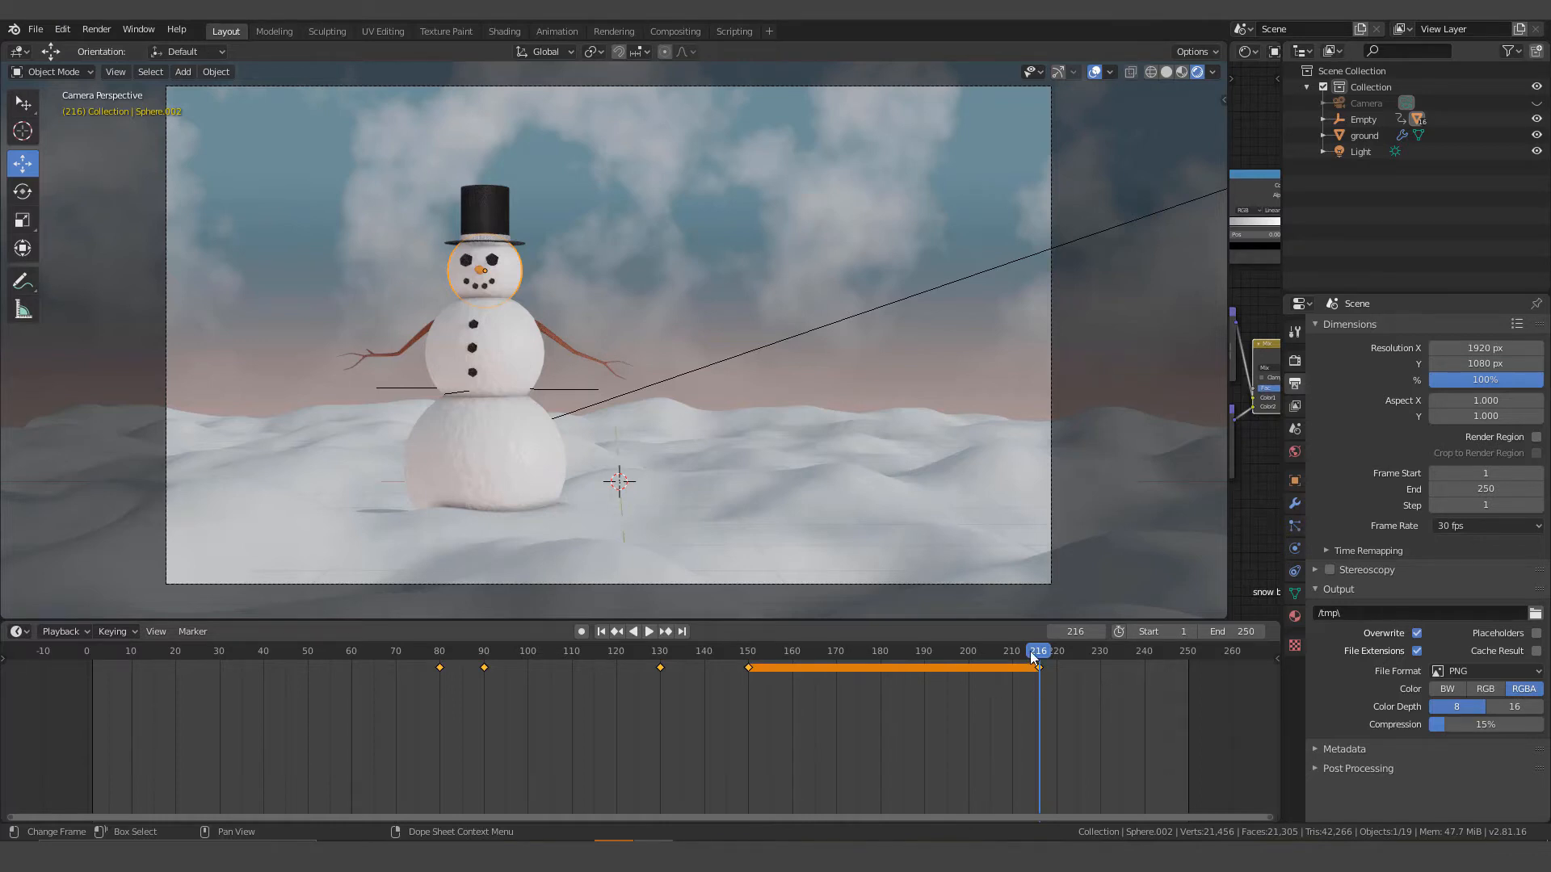
At frame 222, rotate the head about 24° around global Z and insert a LocRot keyframe.
key("space")
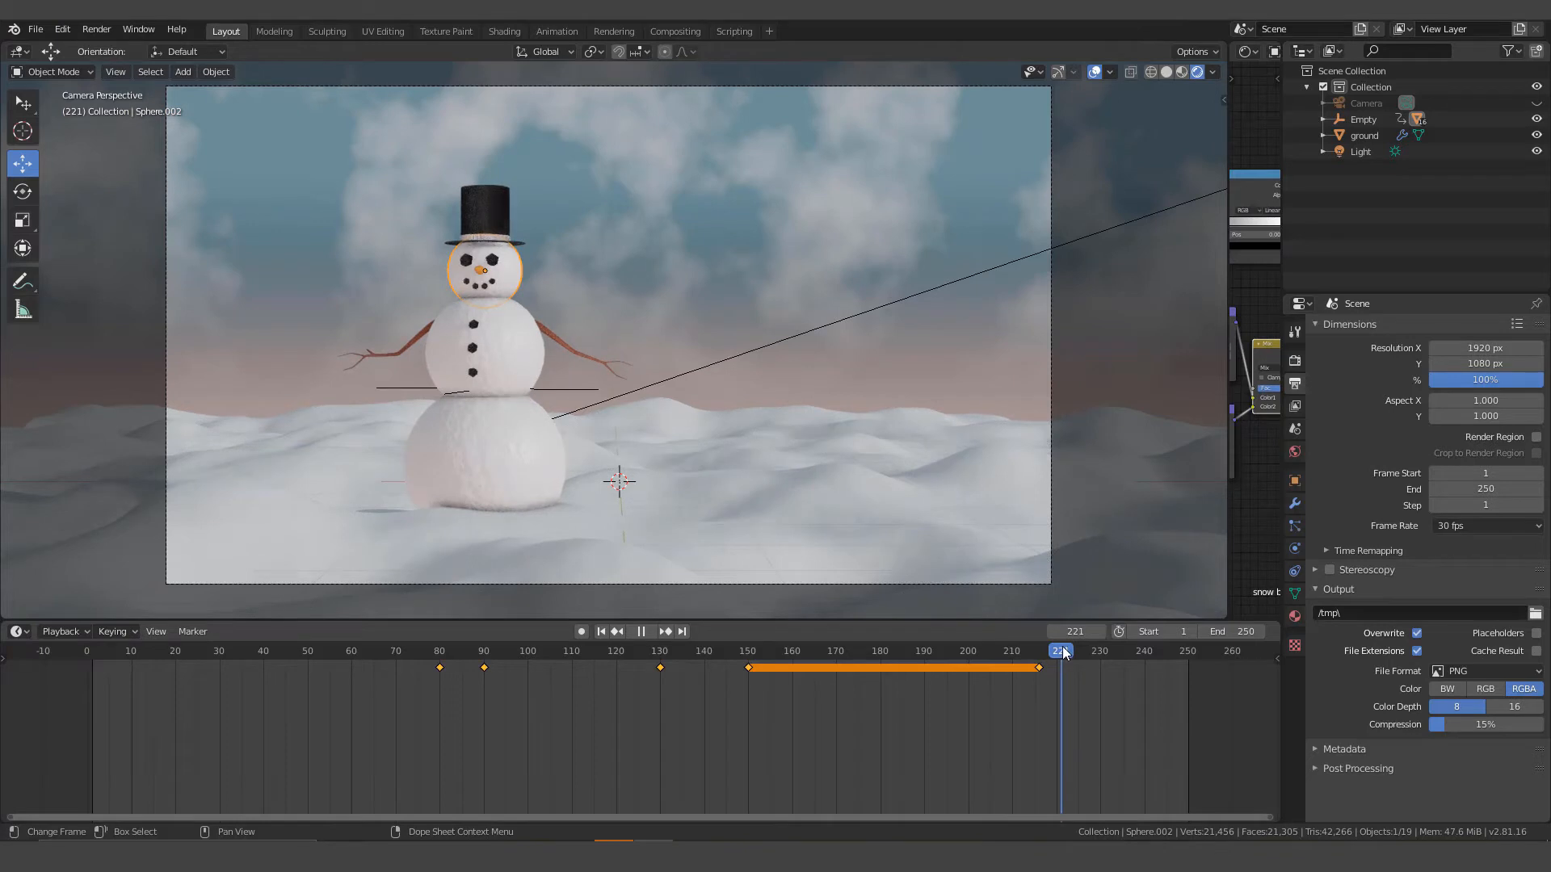
key("space")
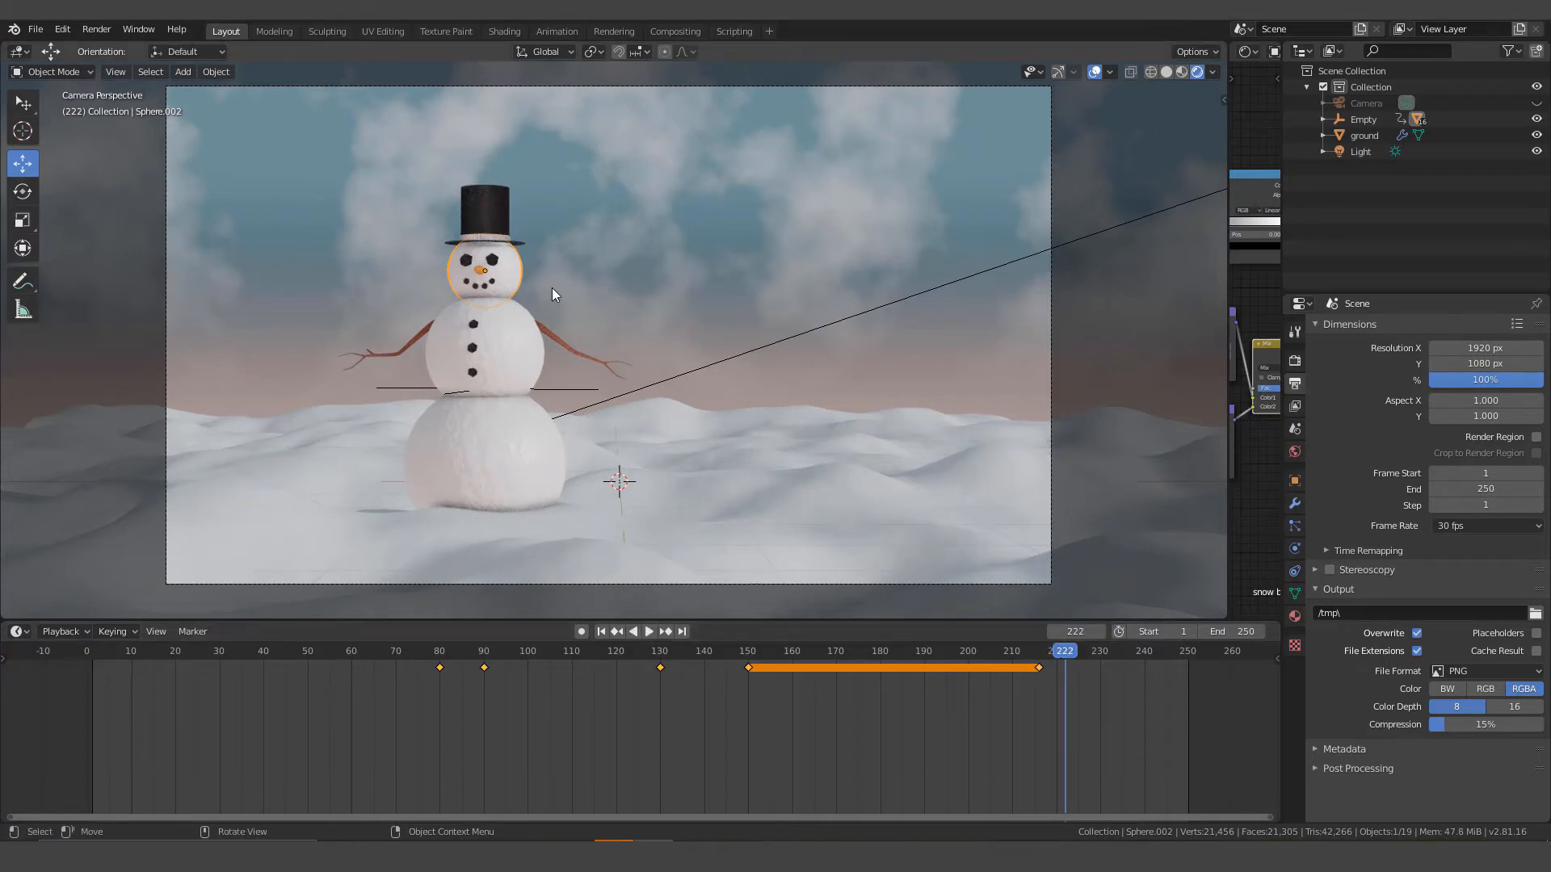
key("r")
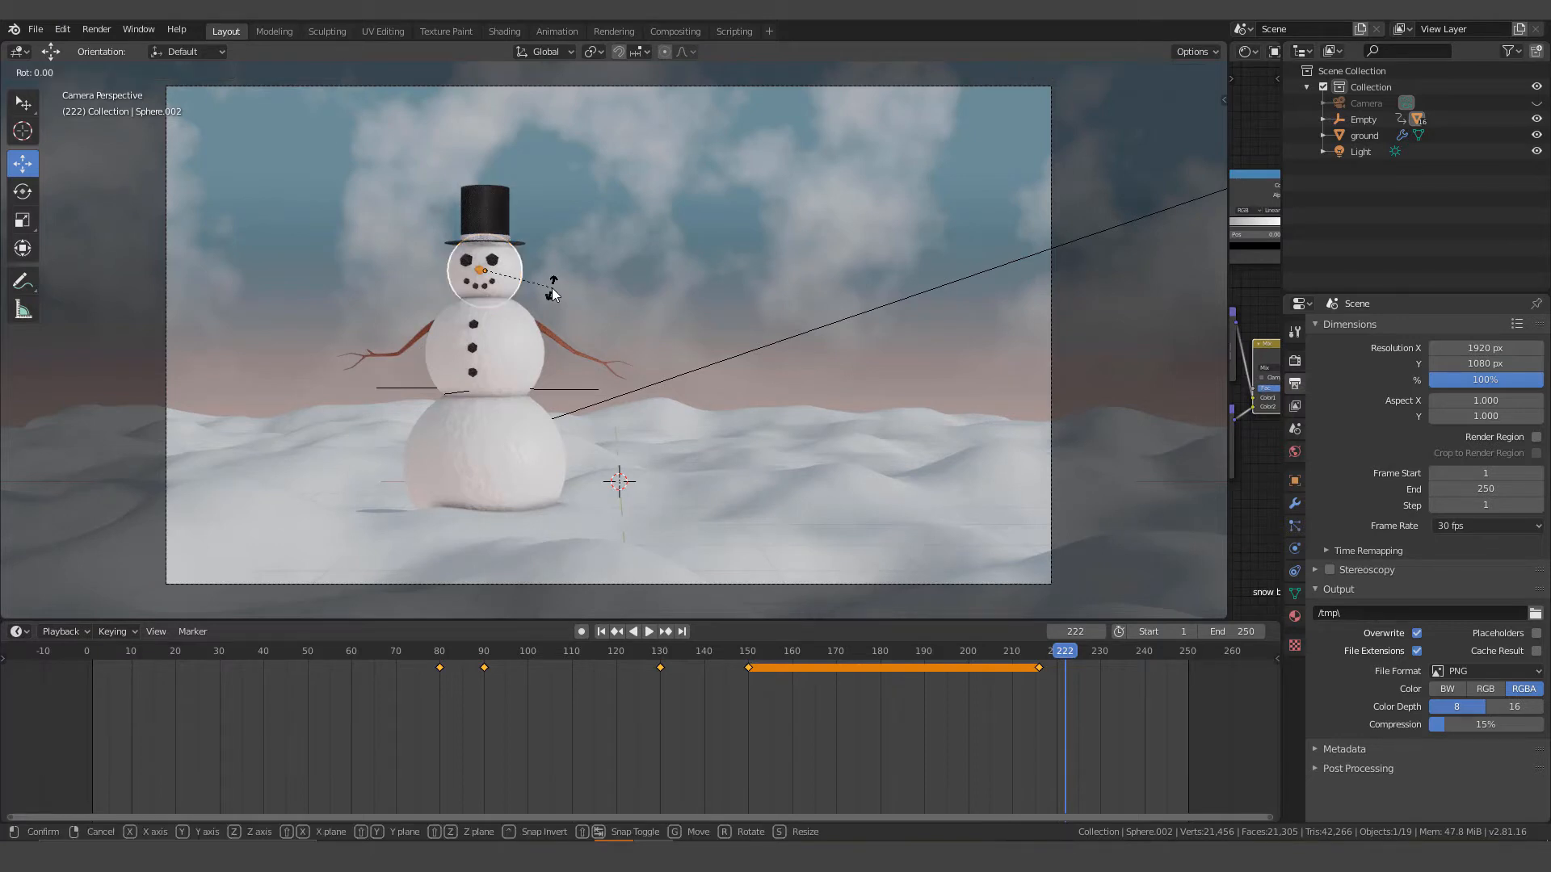
key("z")
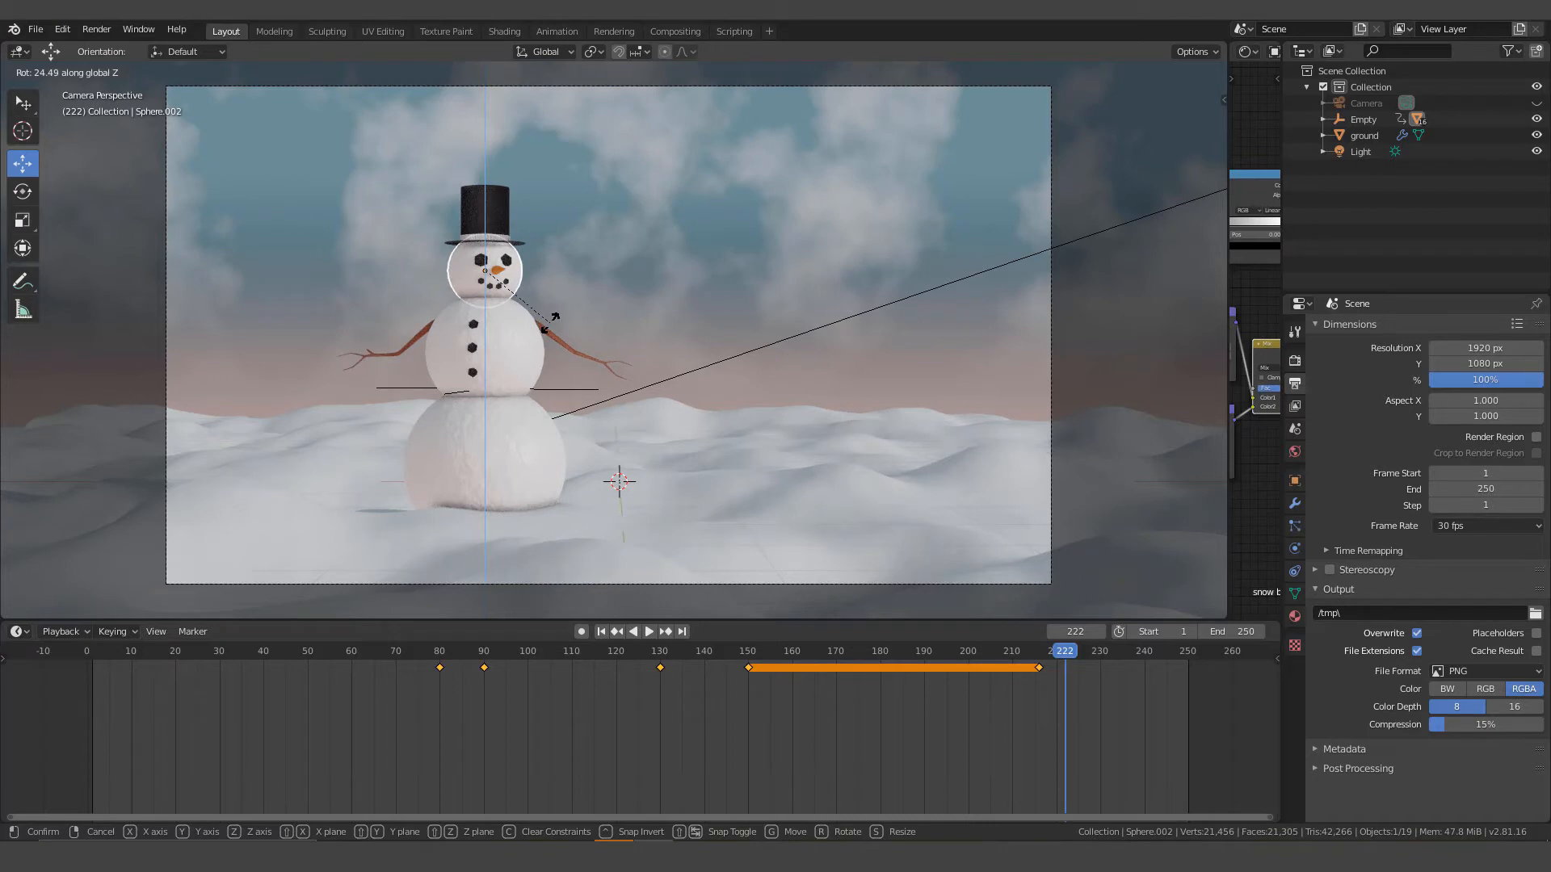
left_click(550, 323)
key("i")
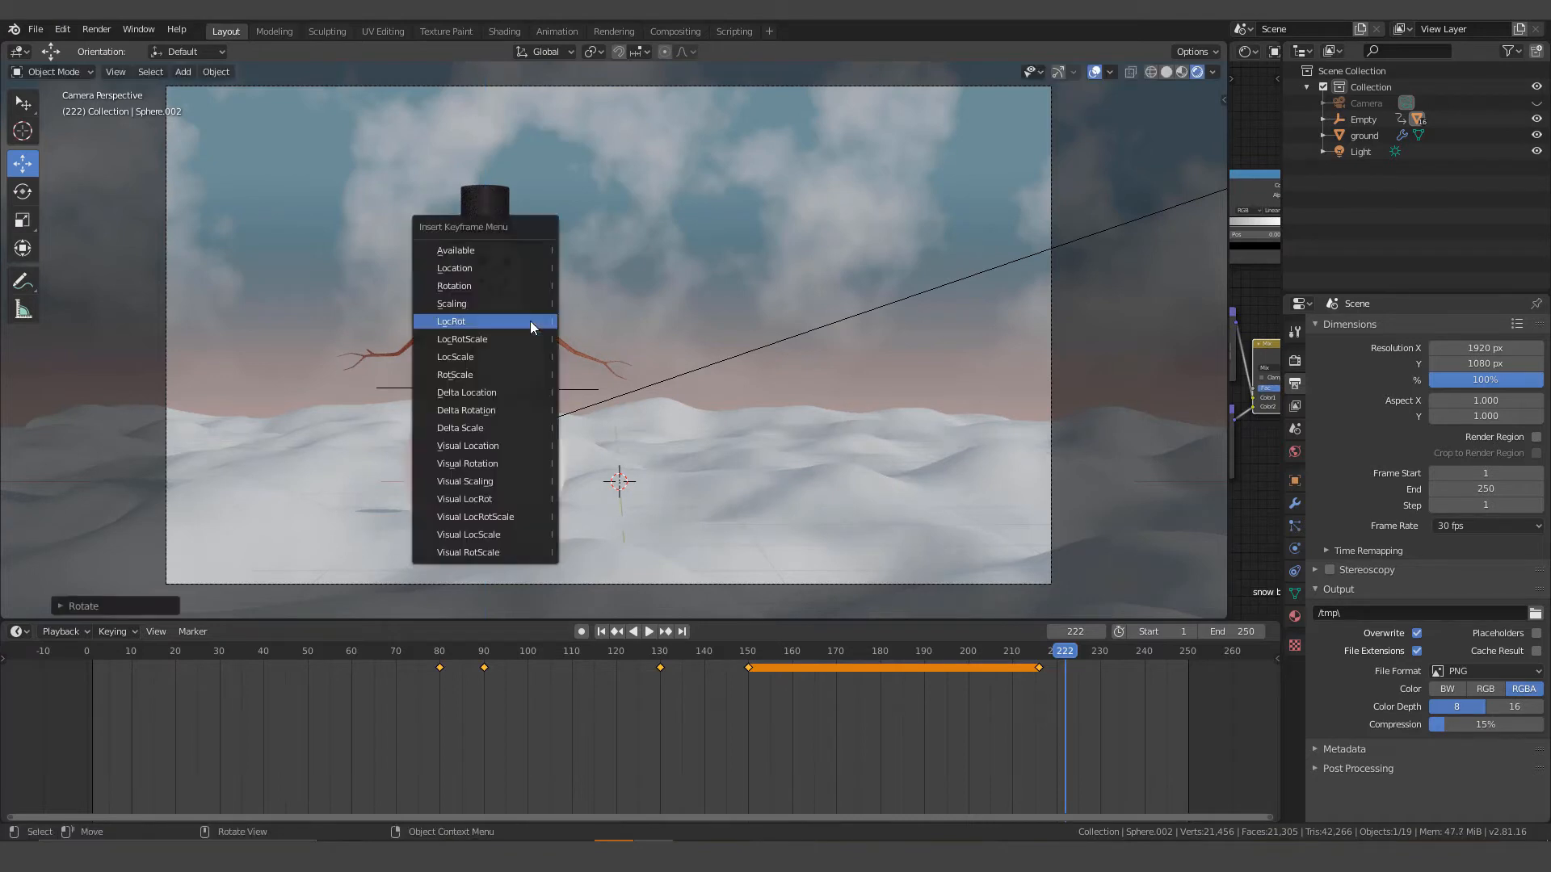
left_click(457, 322)
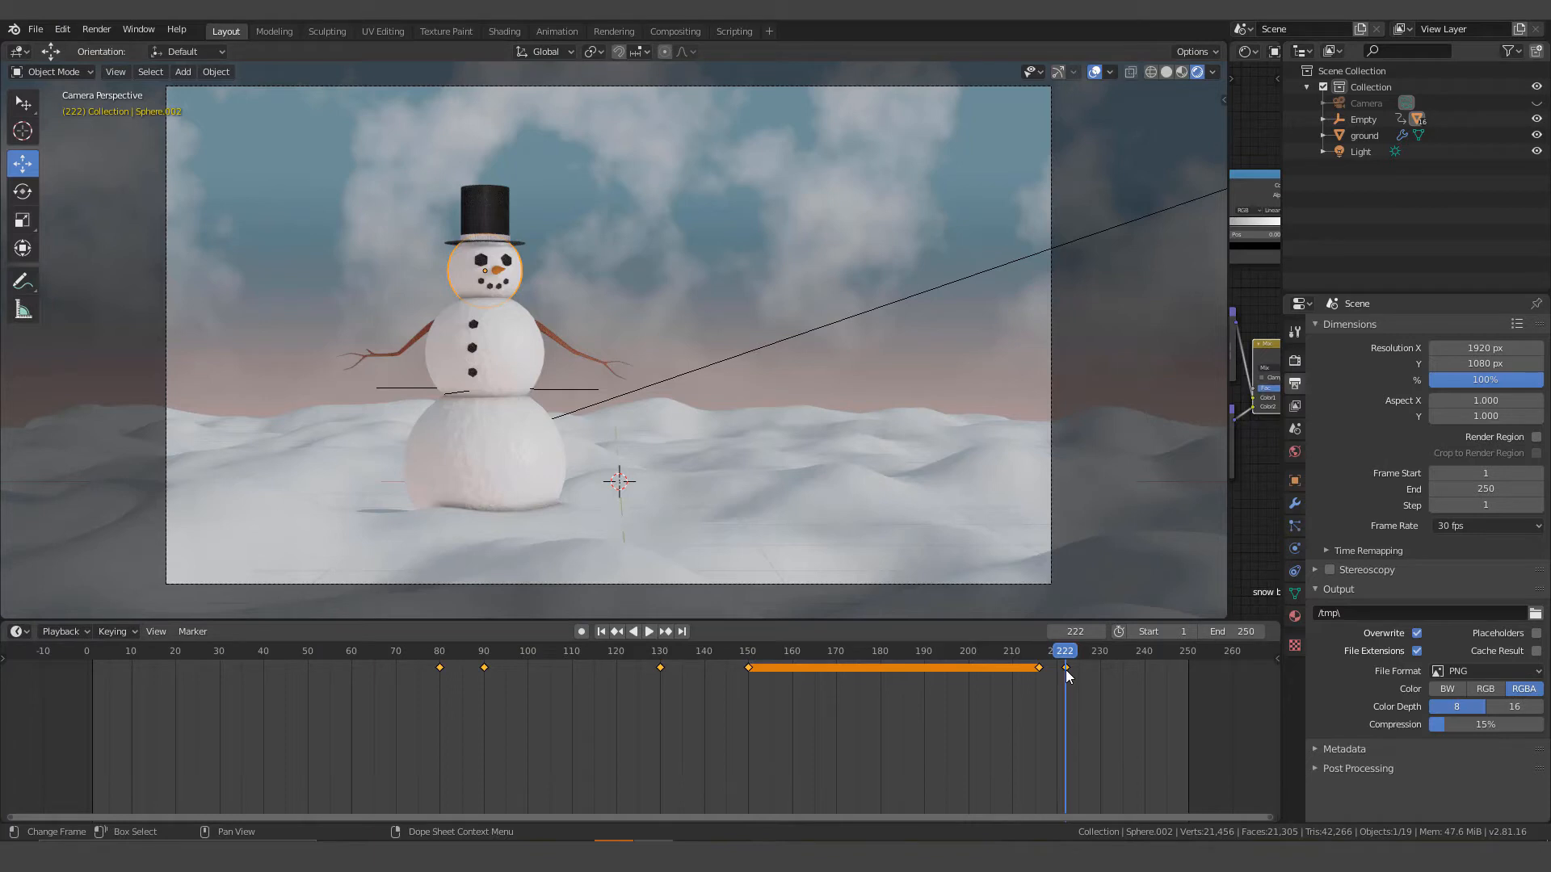
Select the snowman's middle and bottom body spheres together and insert a LocRot keyframe for both at frame 222.
left_click(516, 358)
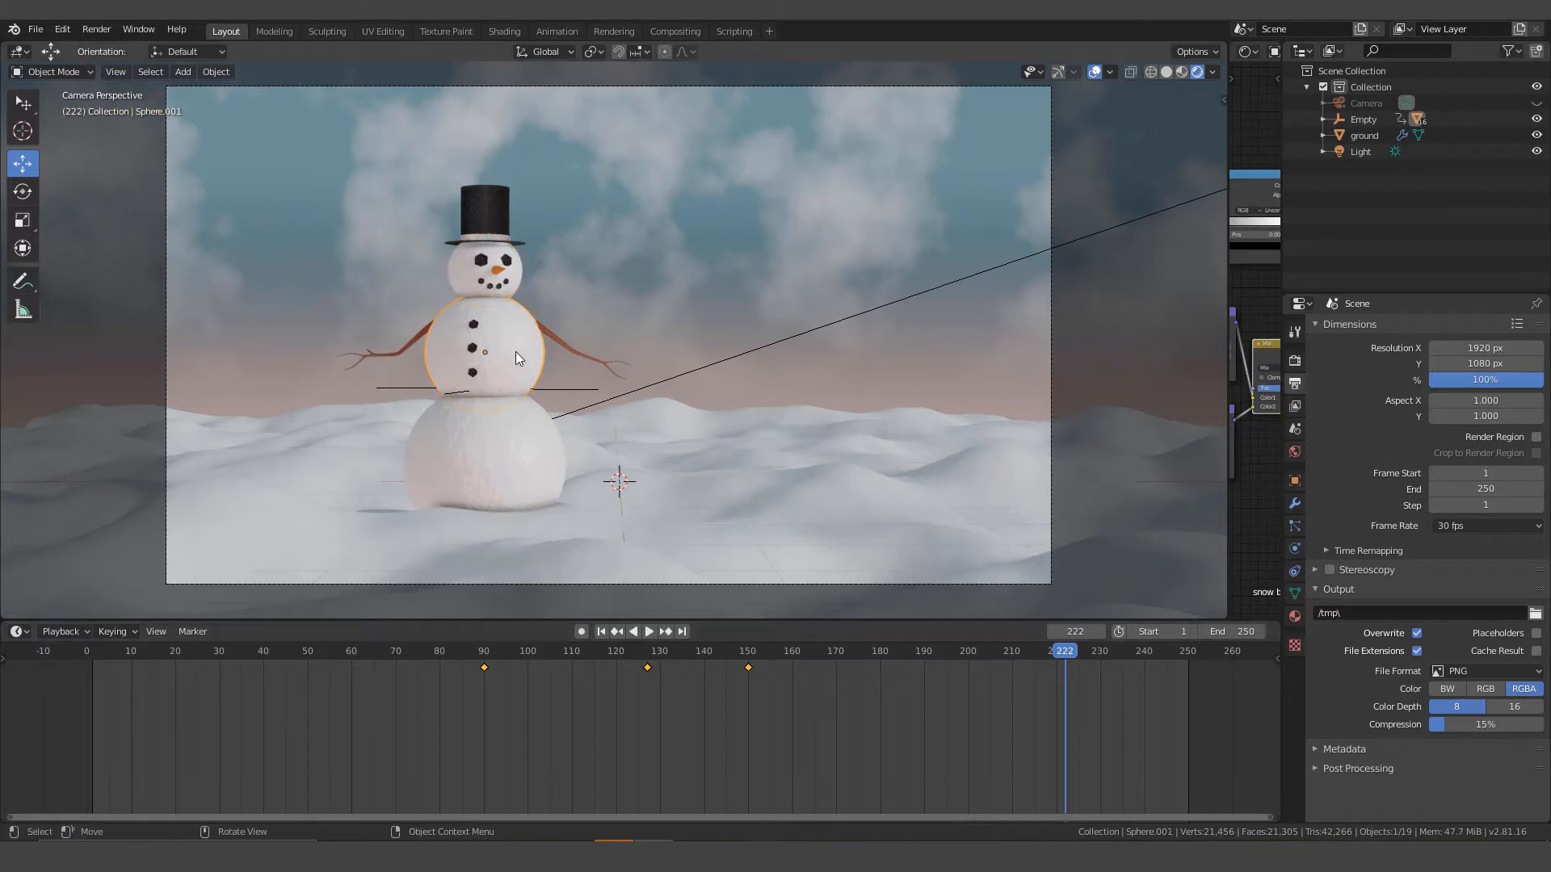
left_click(520, 450, "shift")
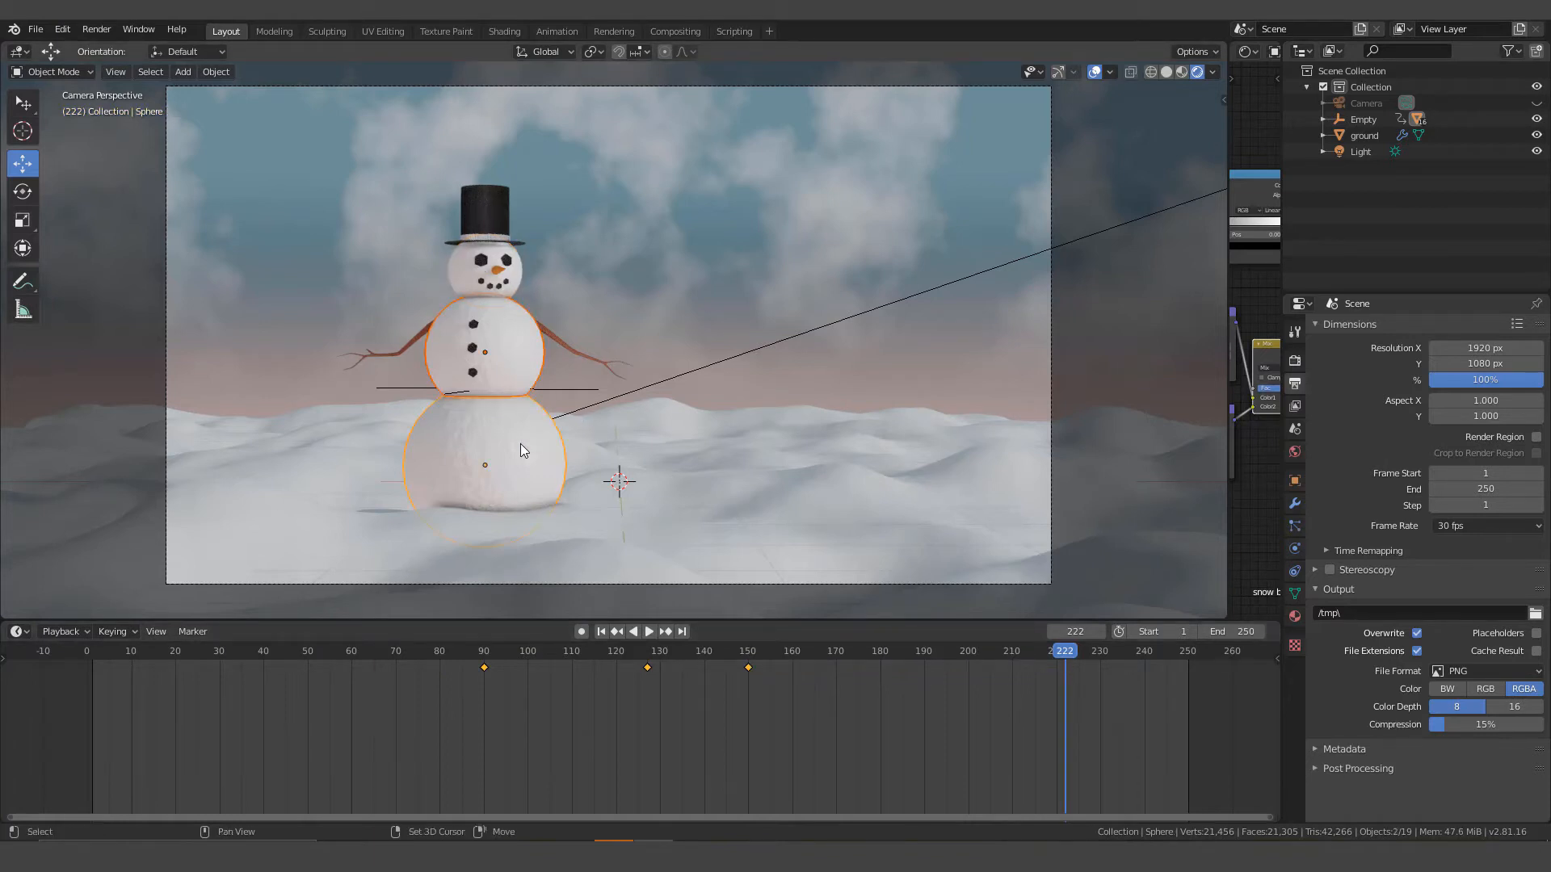
key("i")
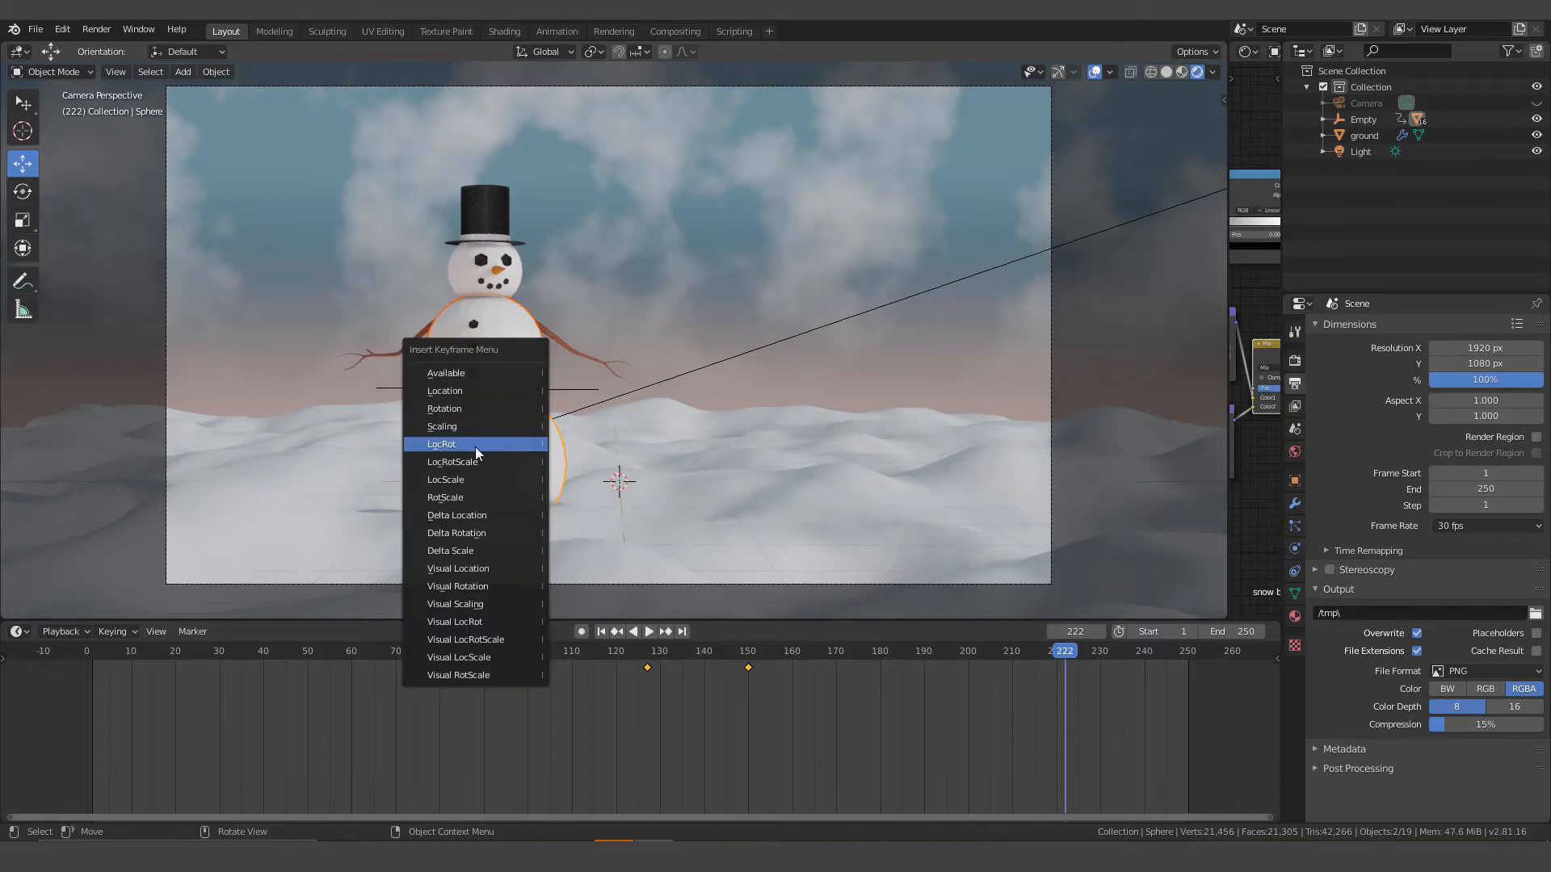
left_click(452, 444)
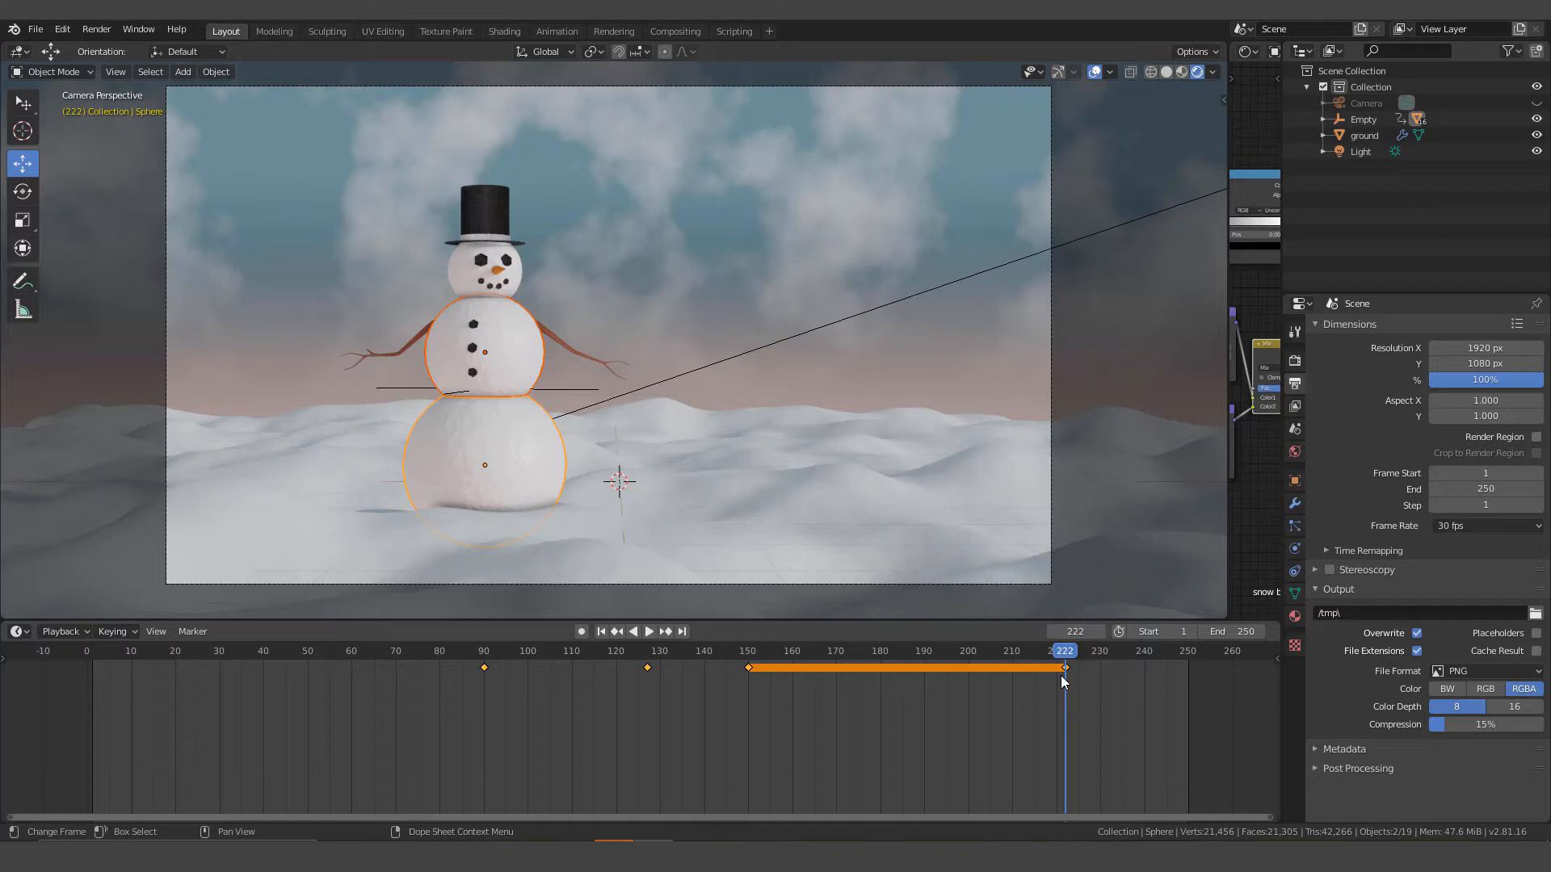
At frame 230, rotate the two body spheres about 29° around global Z and insert a LocRot keyframe.
left_click_drag(1067, 655, 1101, 656)
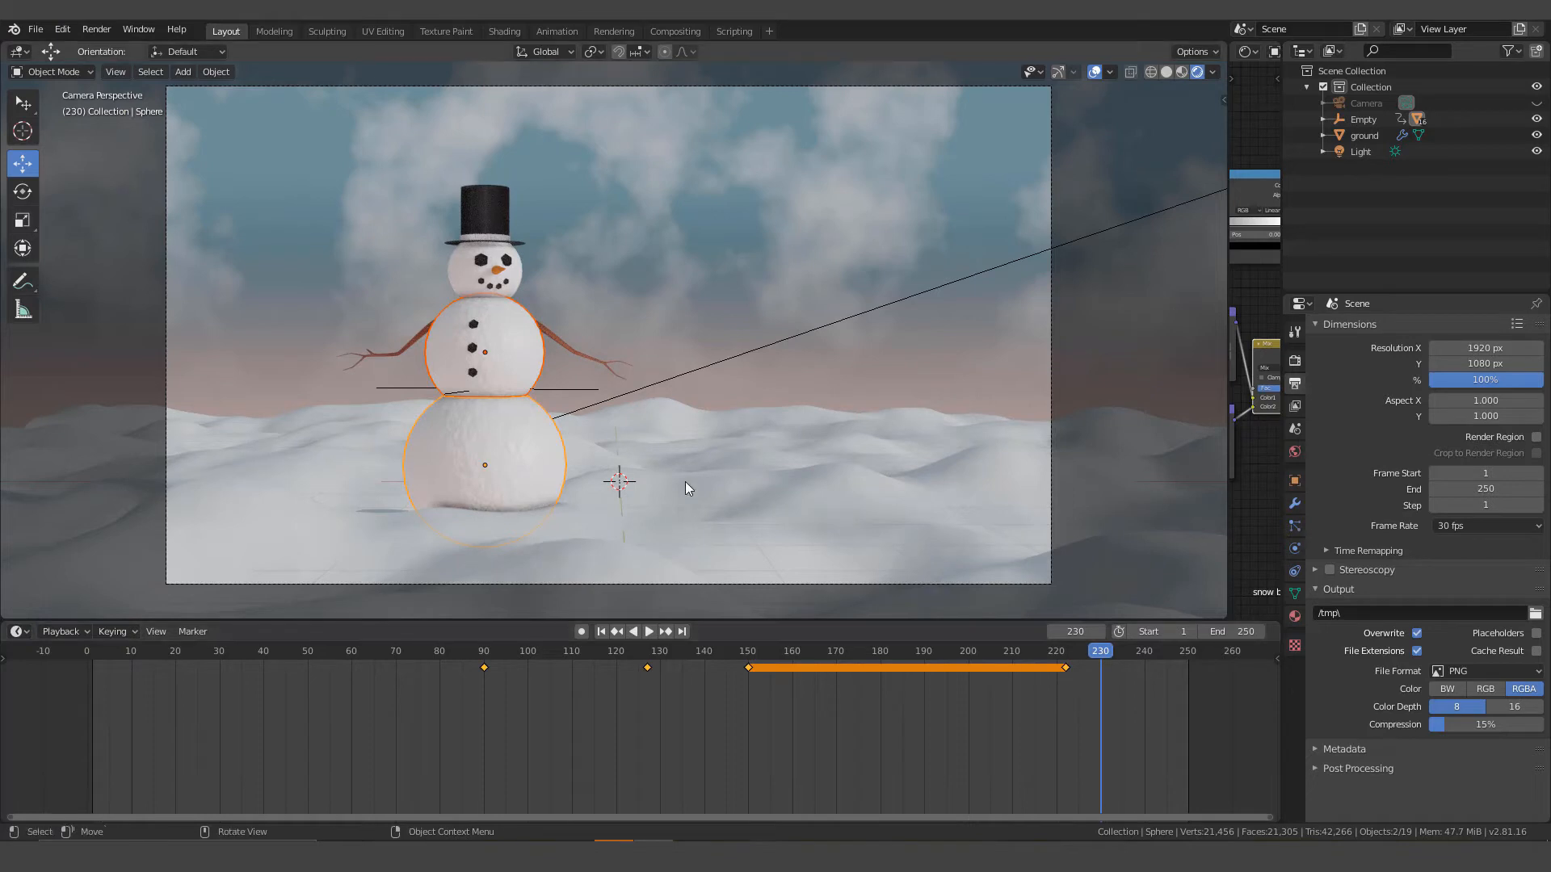
key("r")
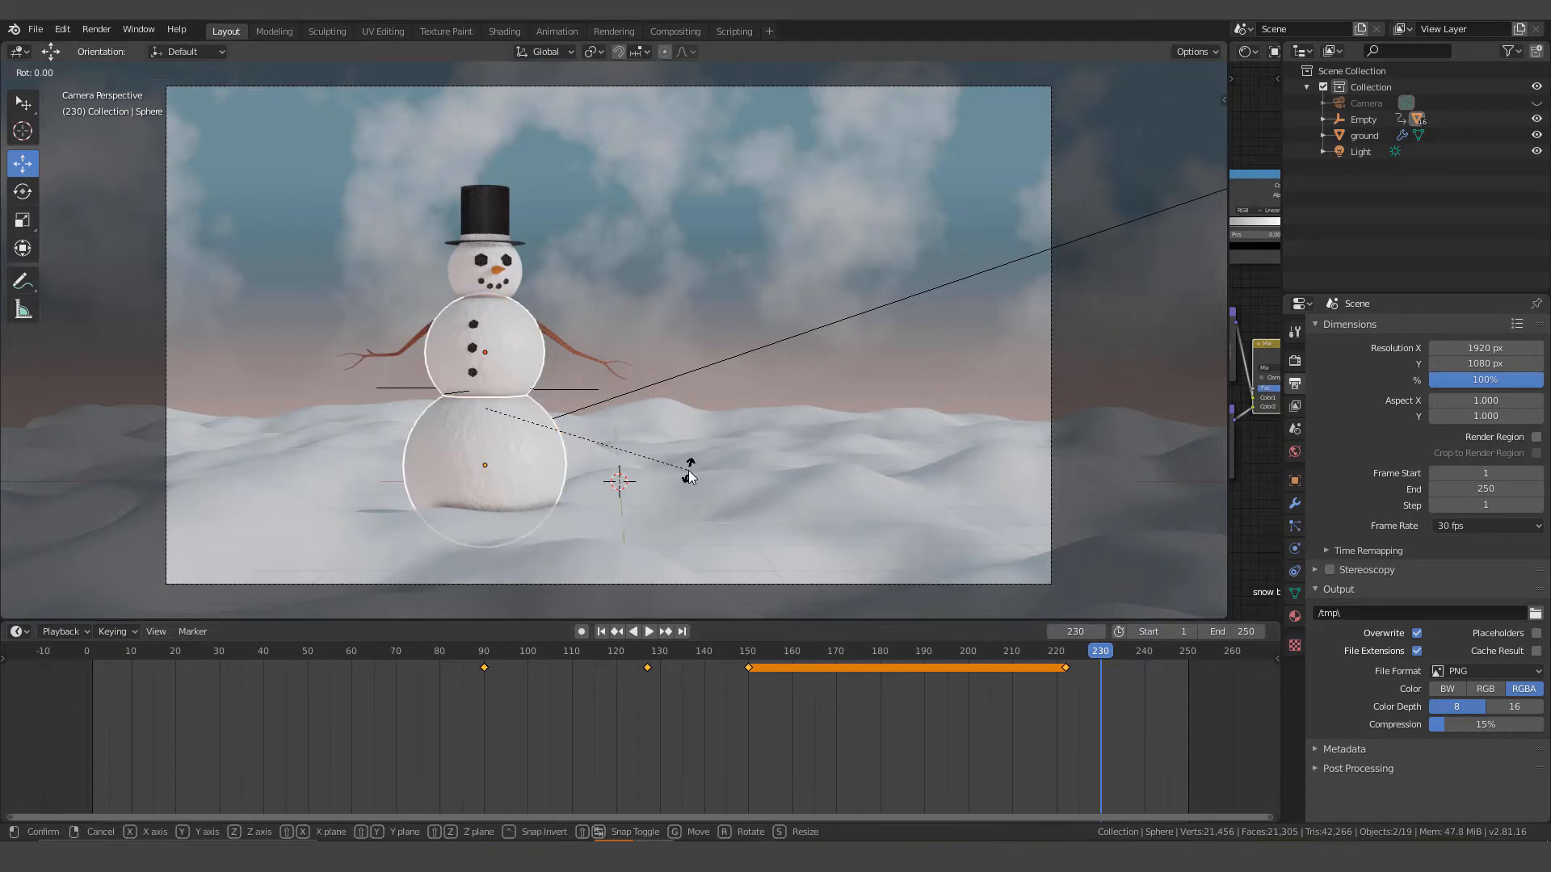
key("z")
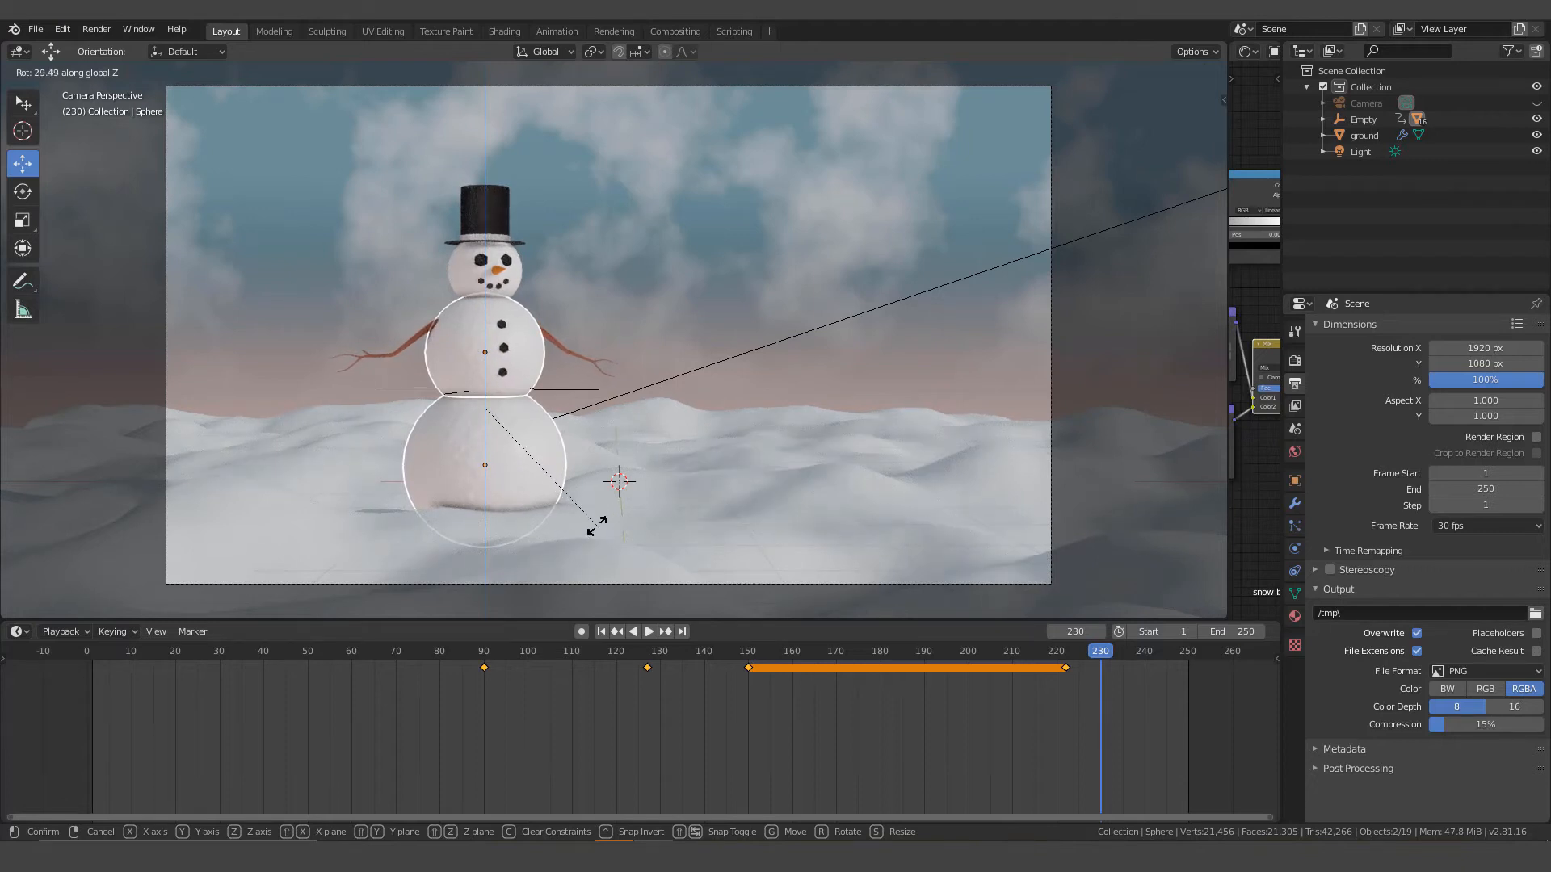
left_click(598, 526)
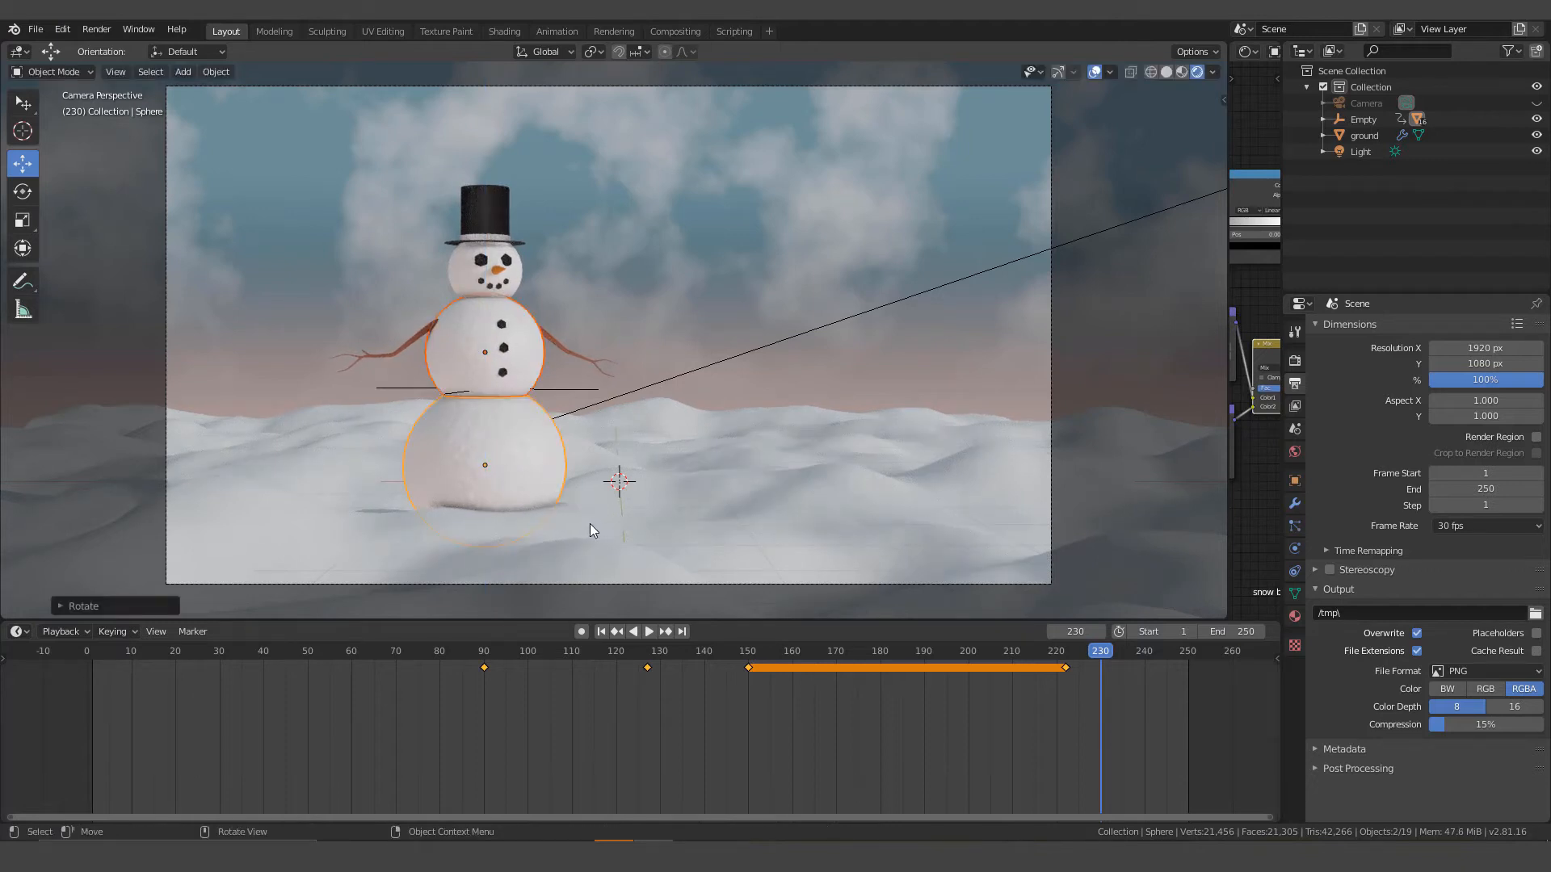
key("i")
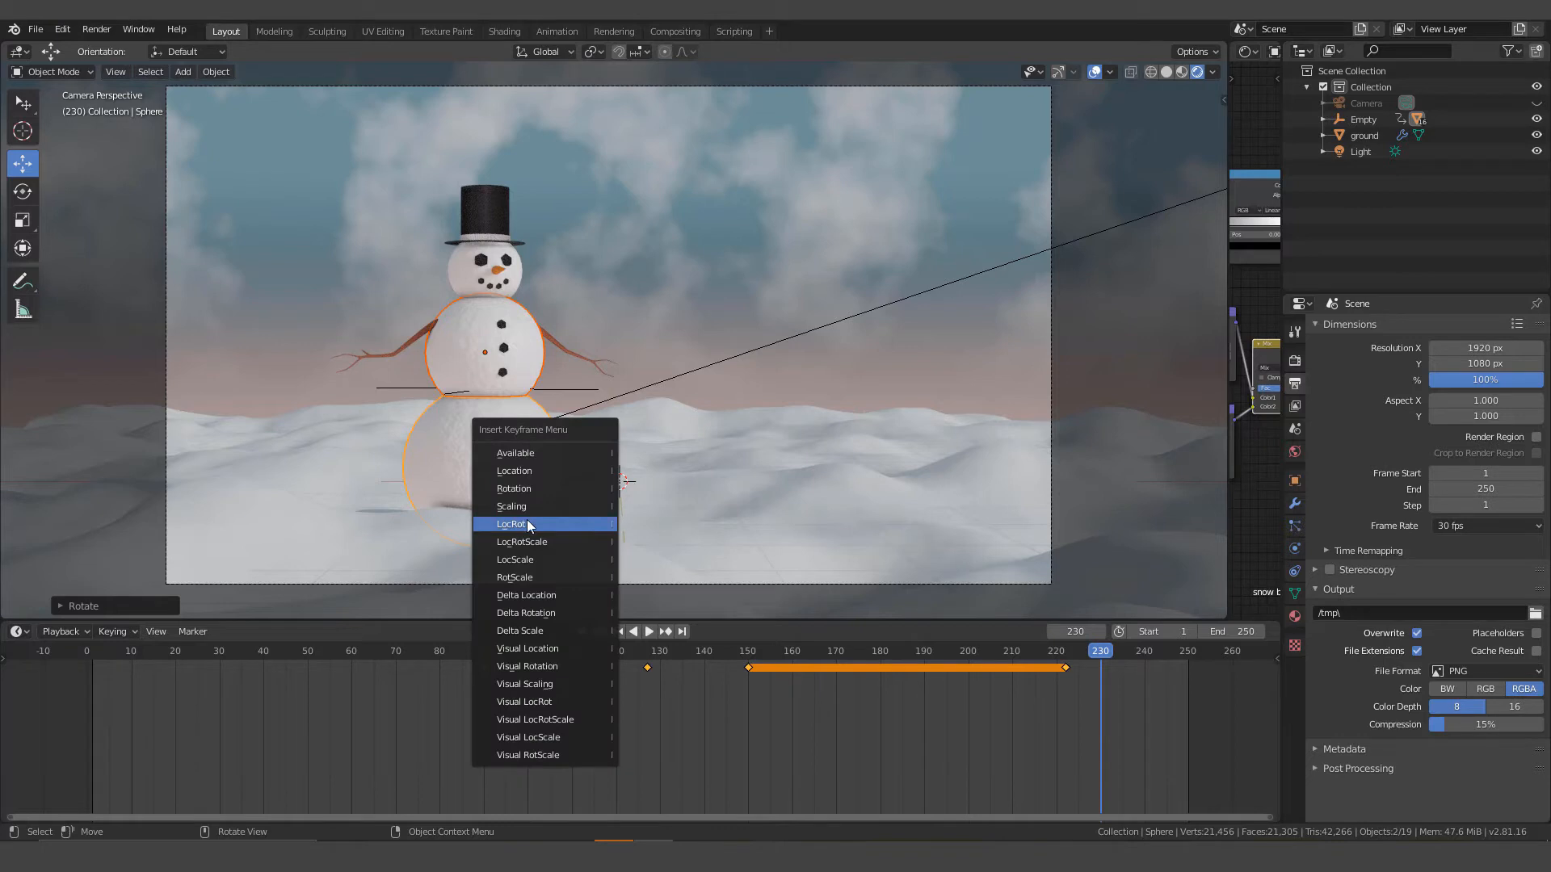
left_click(526, 524)
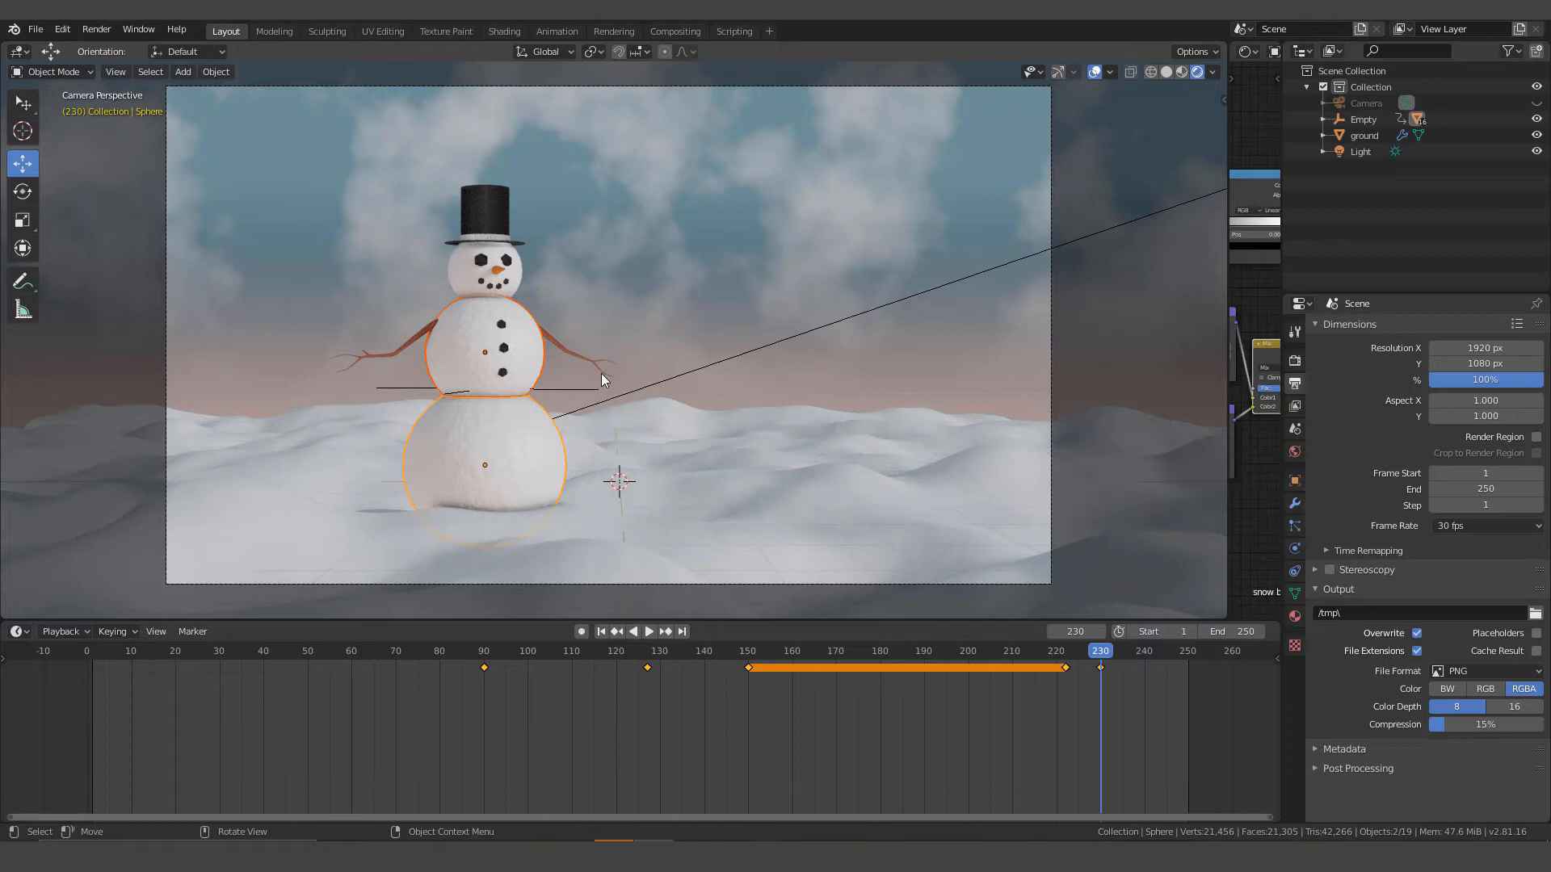
Select the Empty that carries the snowman and insert a LocRot keyframe for it at frame 230.
left_click(400, 394)
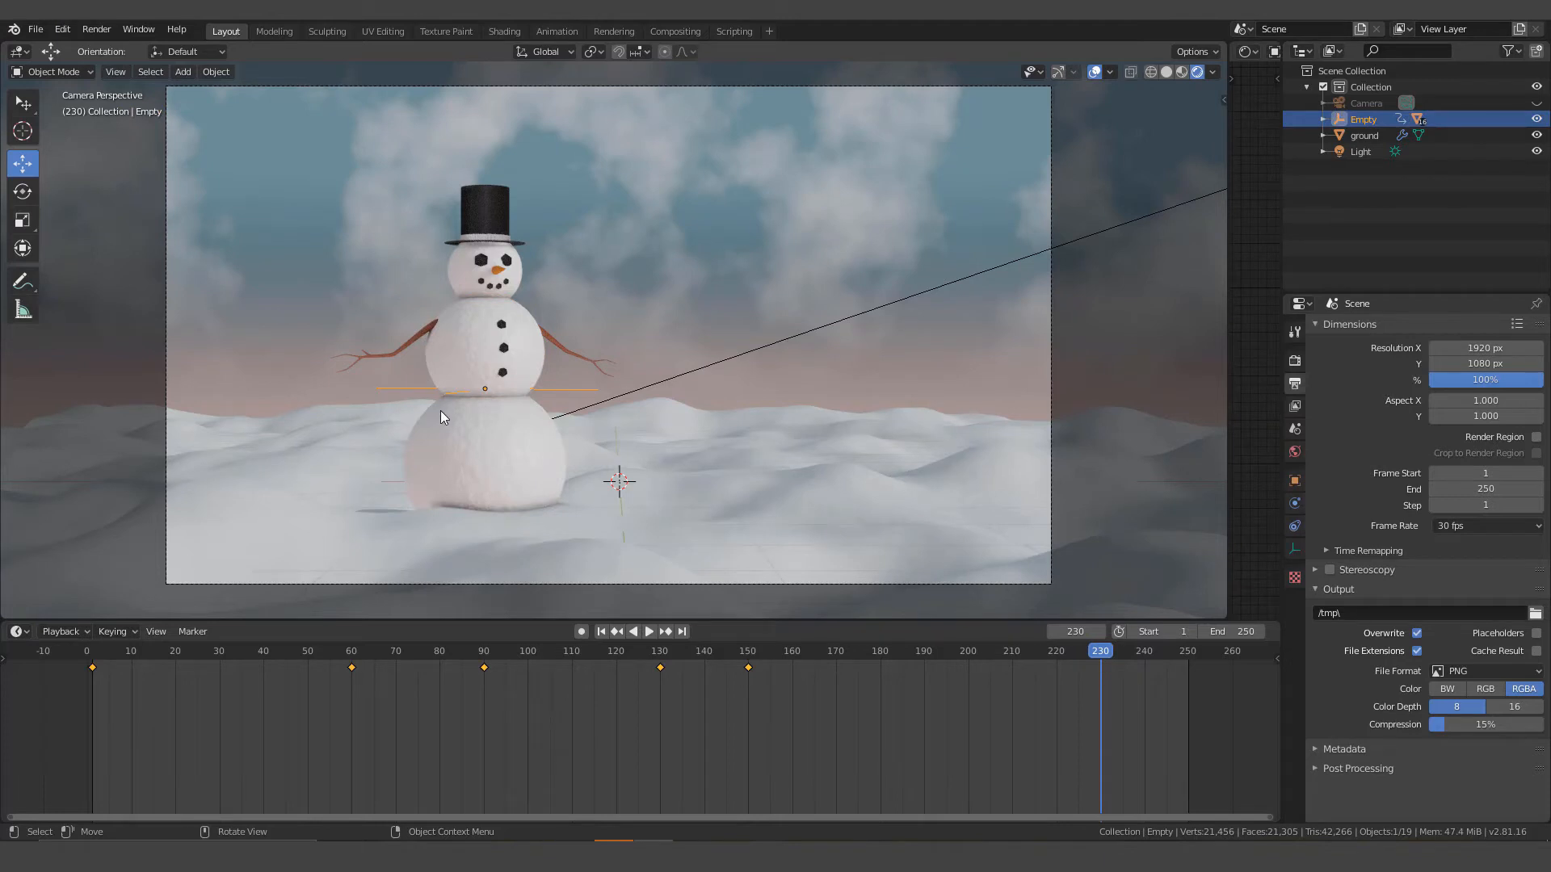
scroll(448, 410, "down", 1)
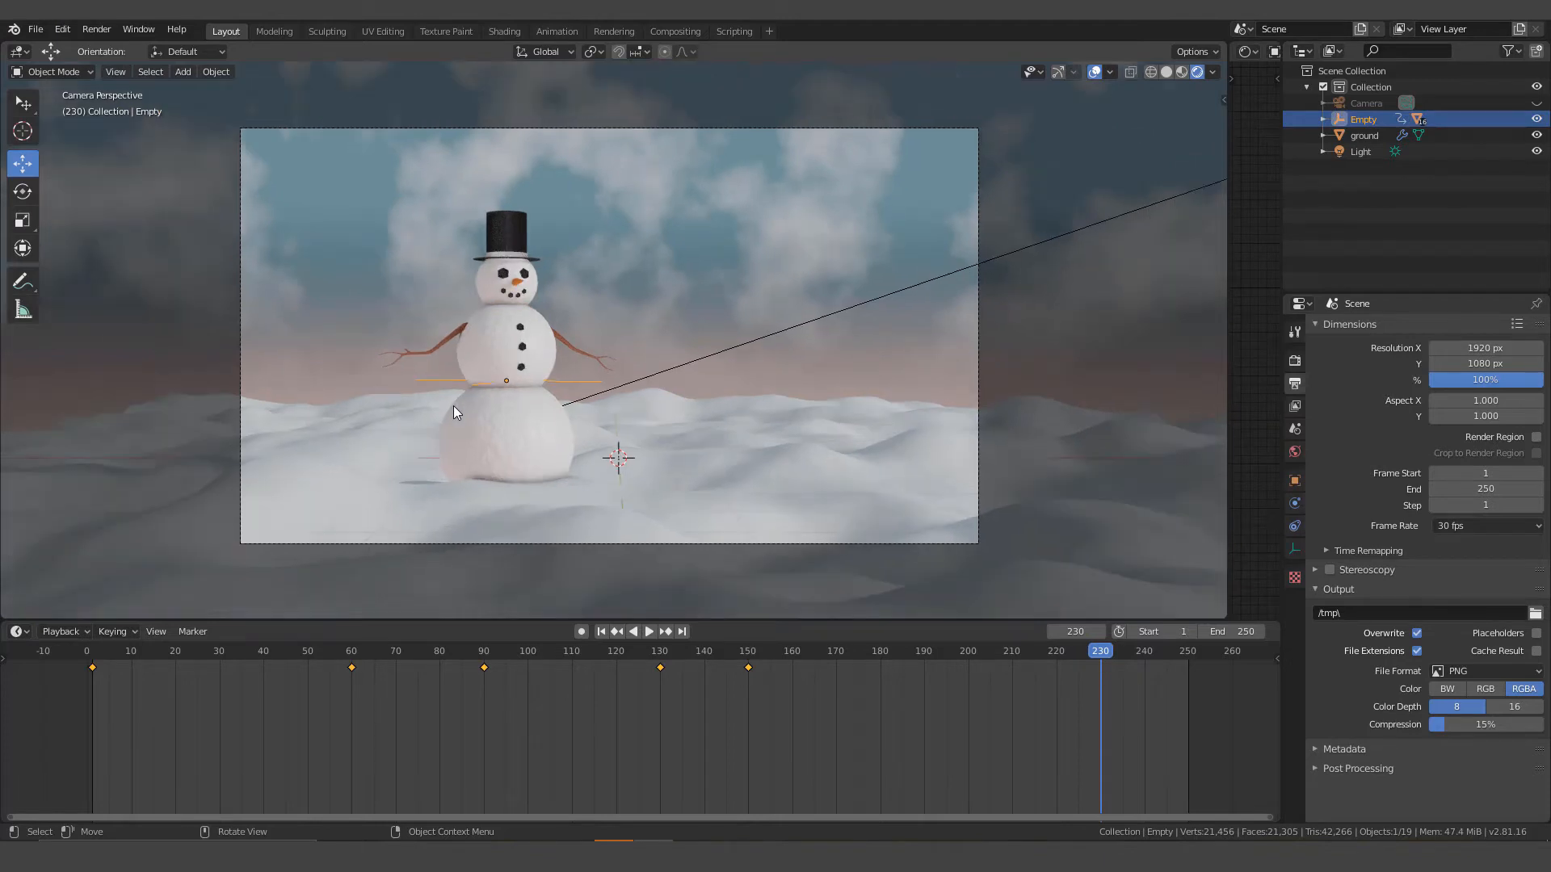
scroll(453, 408, "down", 2)
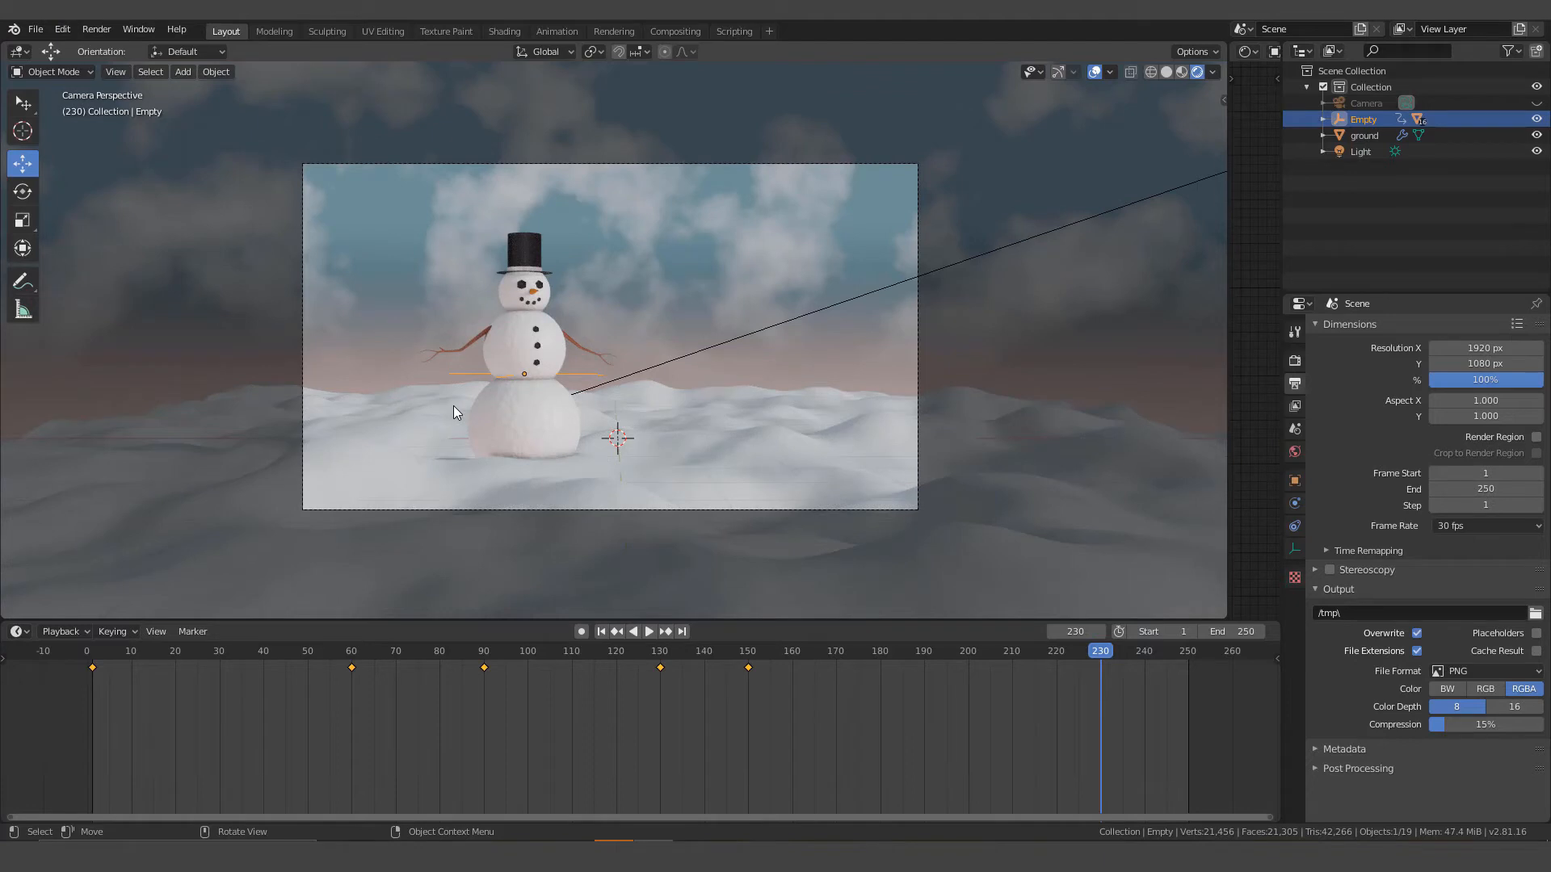
key("i")
left_click(435, 405)
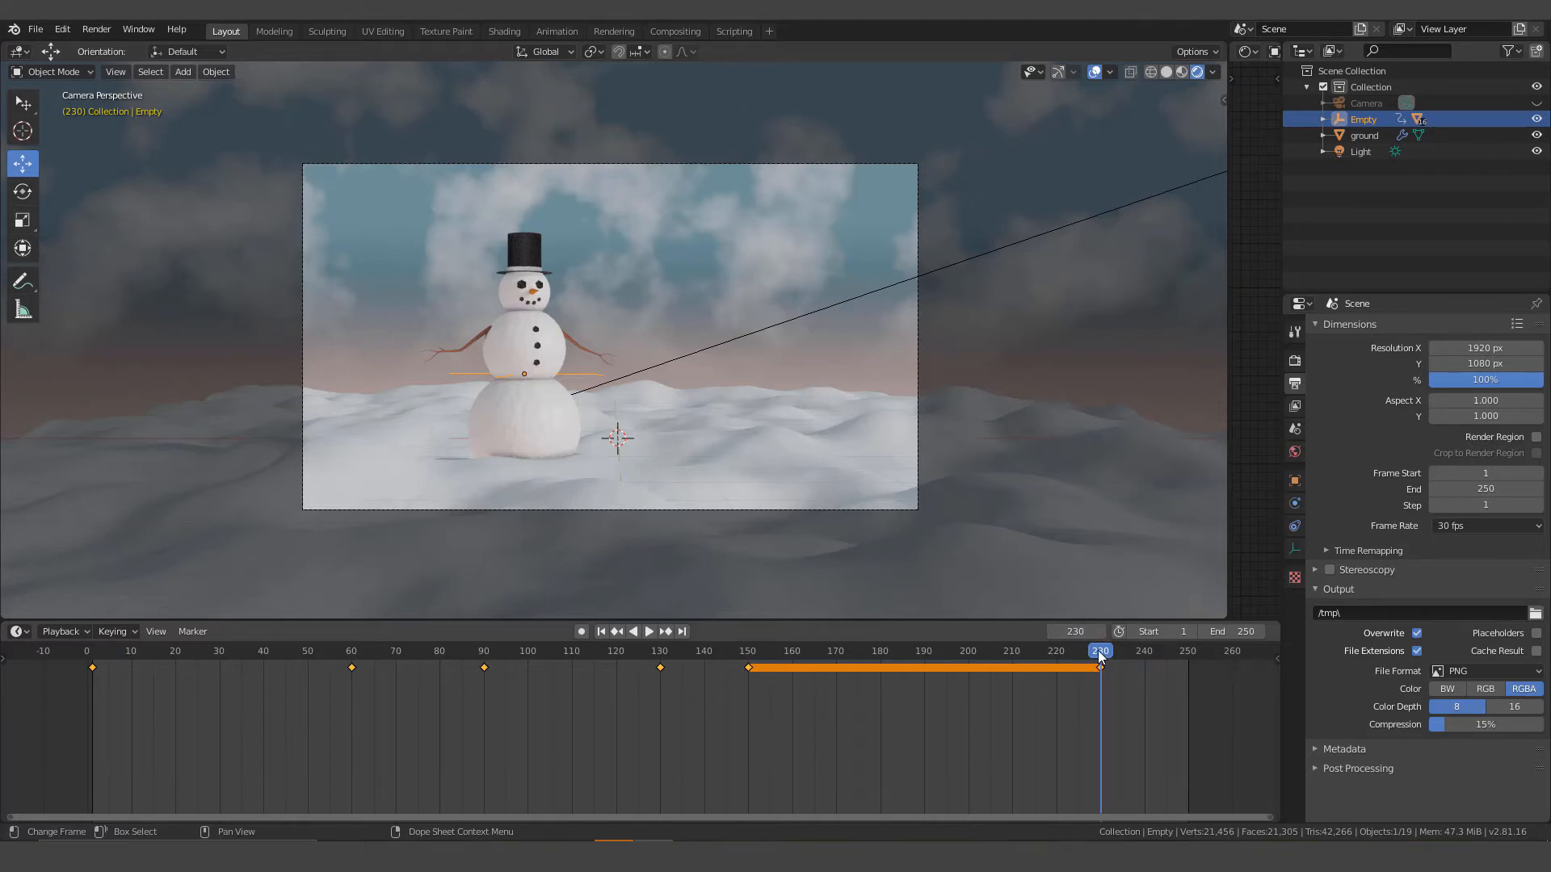
At frame 250, move the Empty along global Y to bring the snowman much closer to the camera.
key("space")
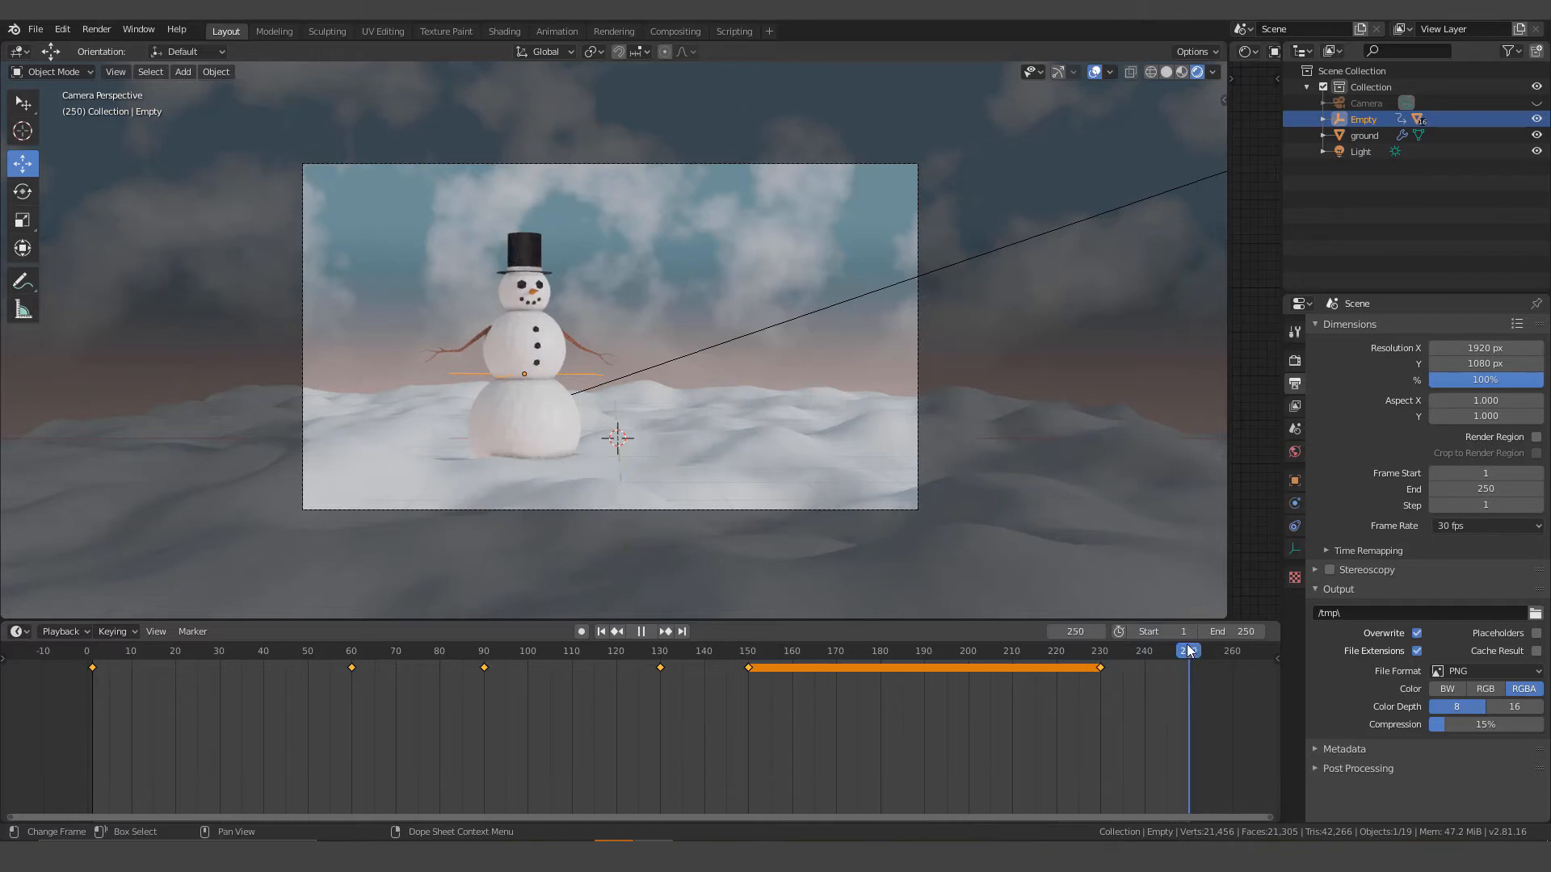
key("space")
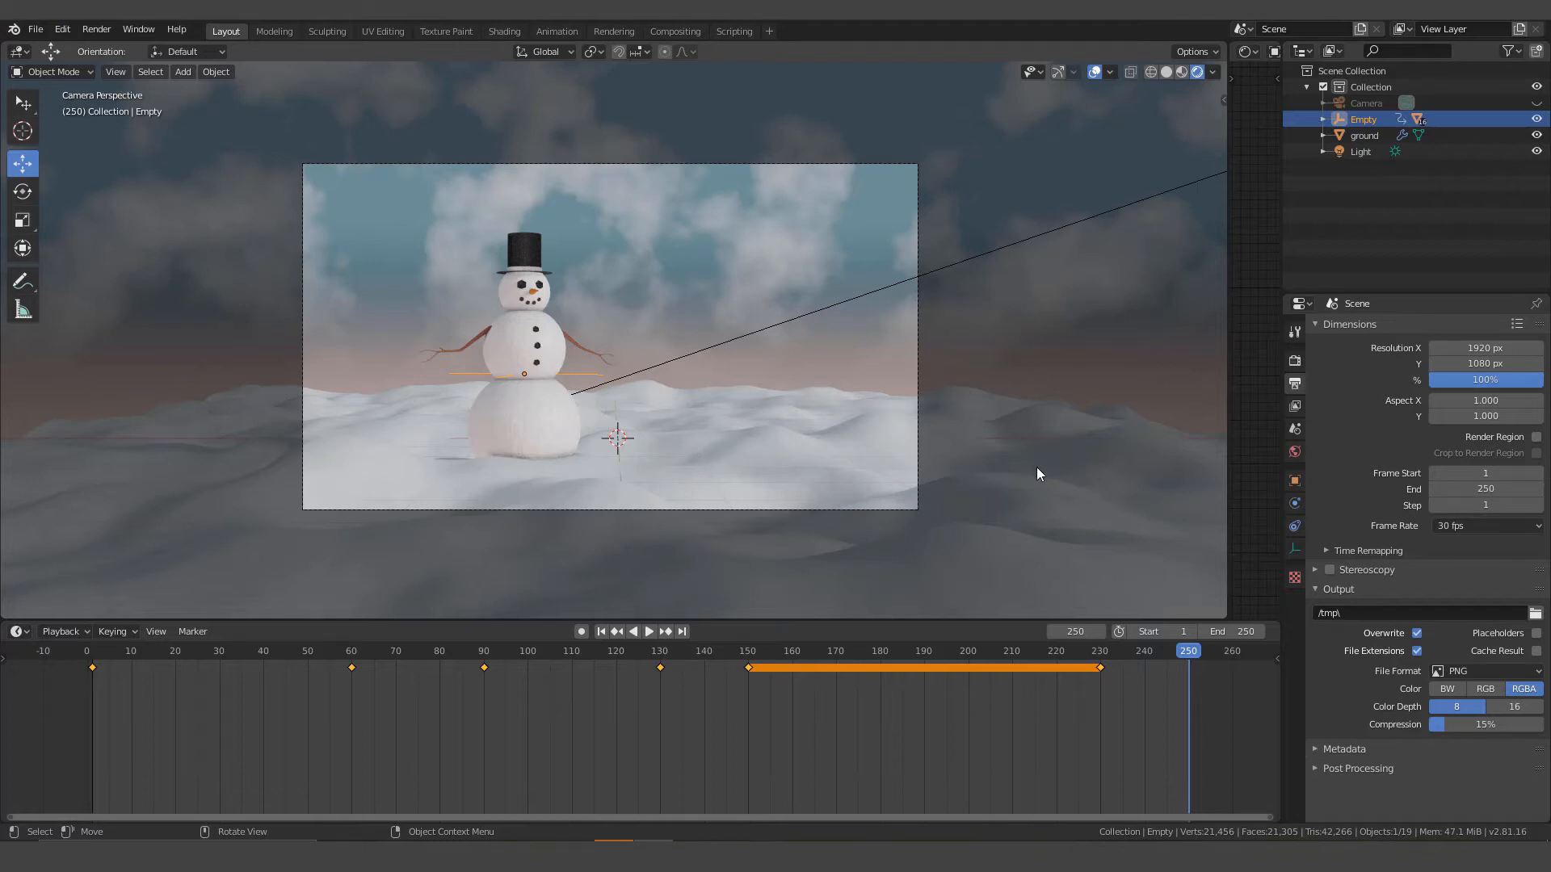
scroll(611, 408, "down", 1)
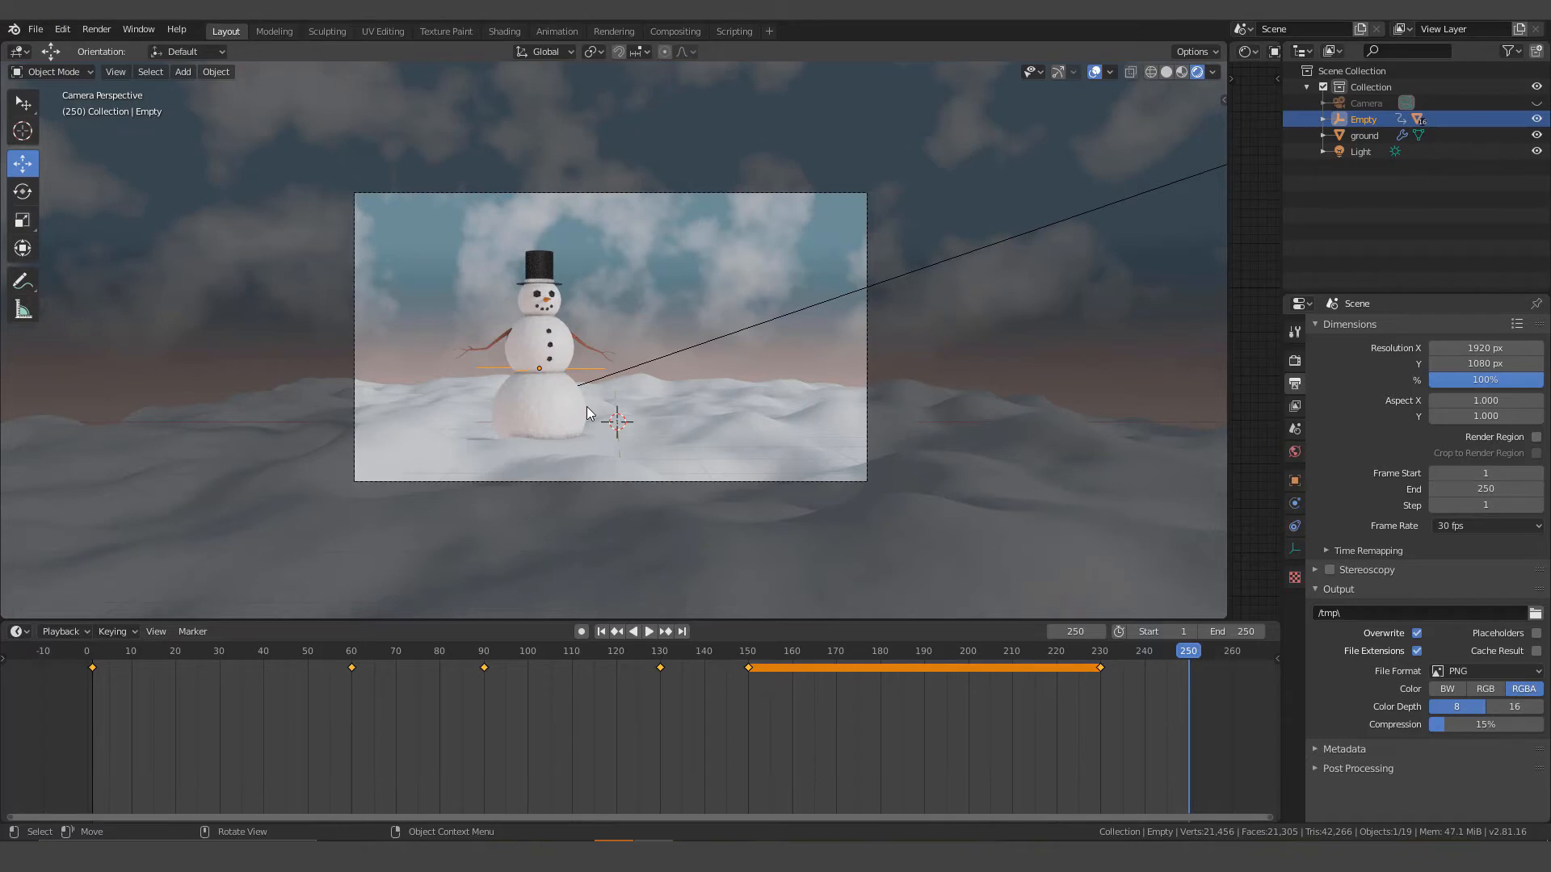
key("g")
key("y")
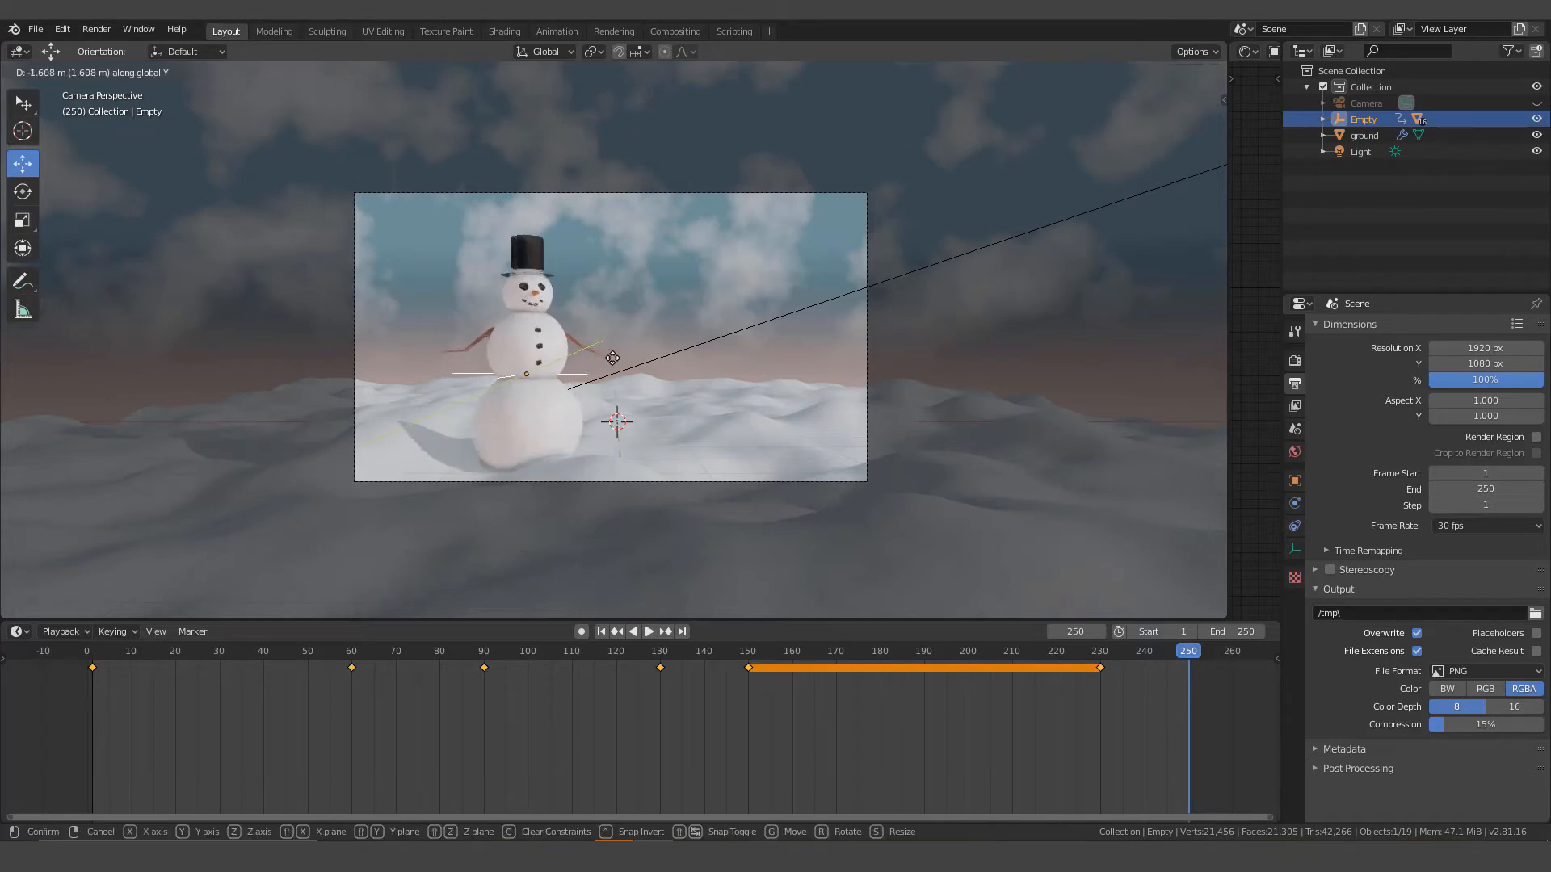
left_click(628, 328)
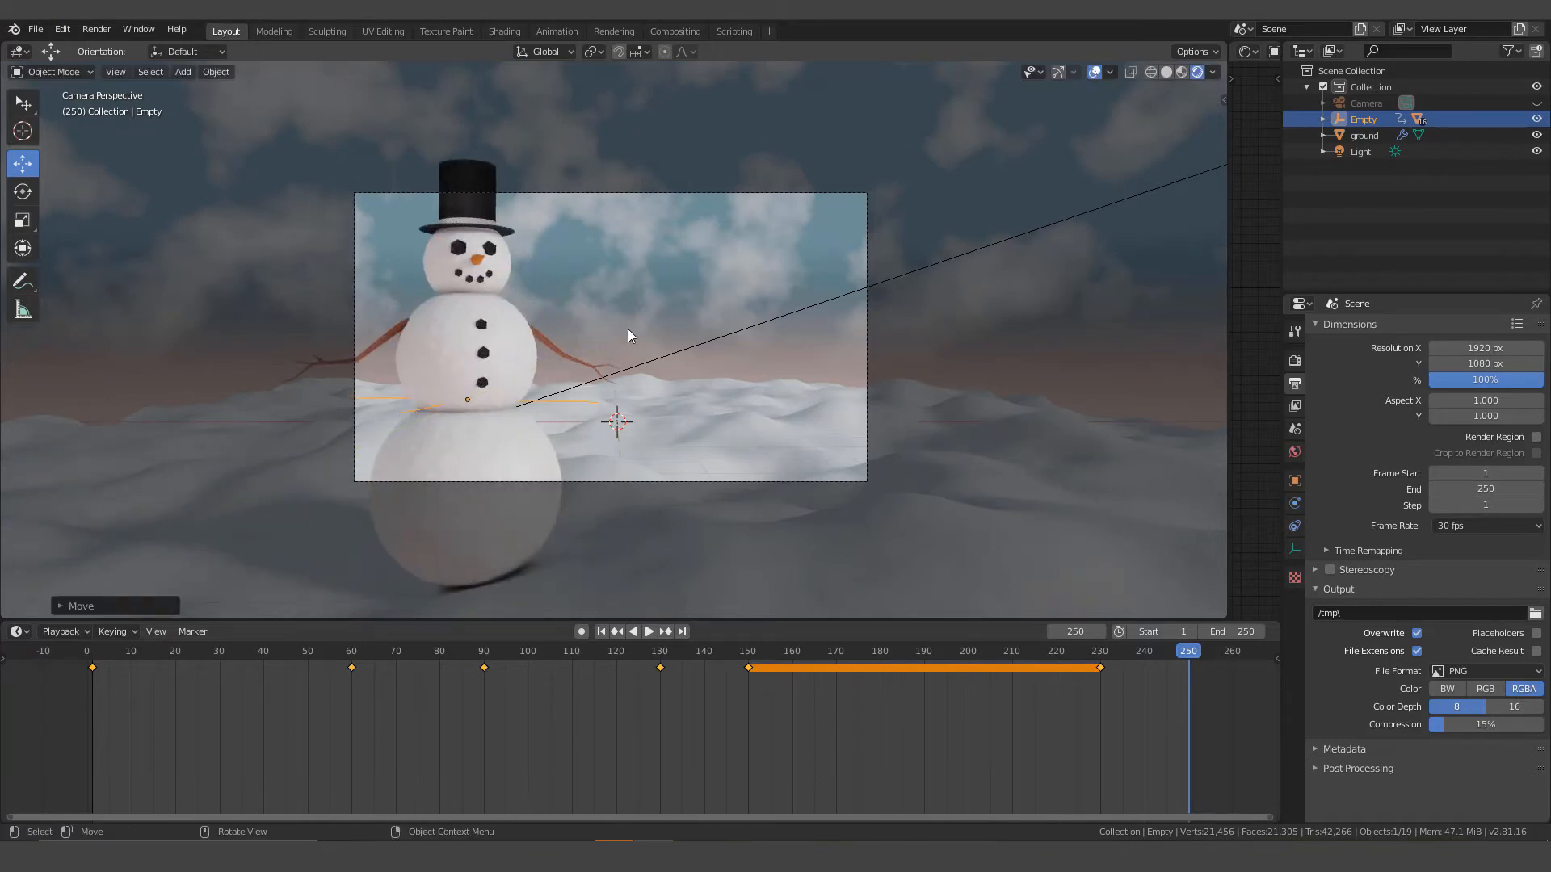
Move the Empty along global X until the snowman is past the right edge of the camera frame, and bring it slightly closer along global Y.
key("g")
key("x")
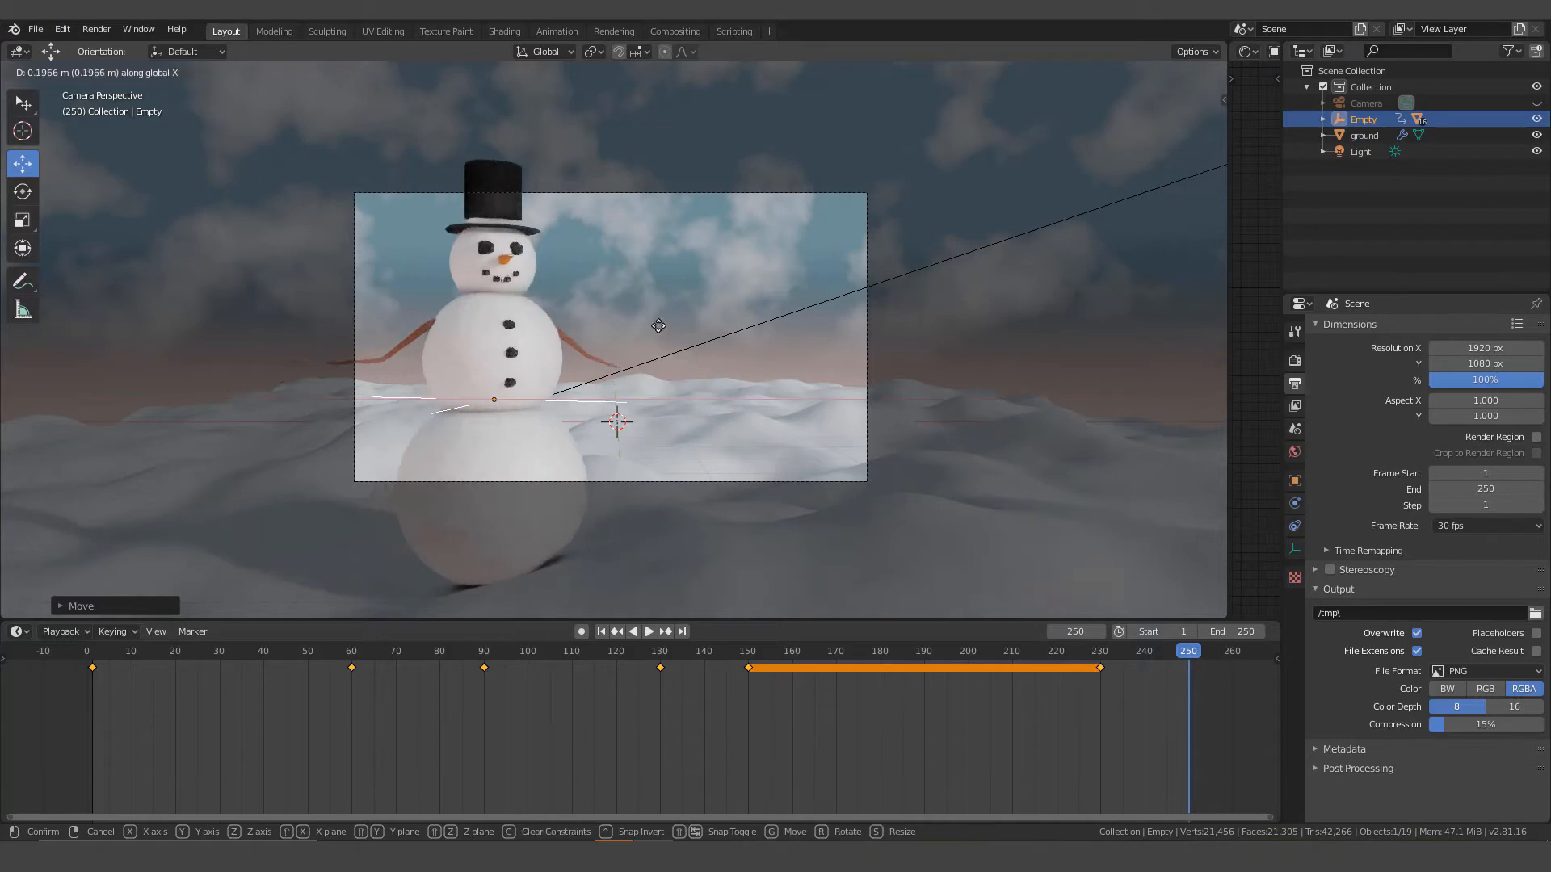
left_click(1171, 319)
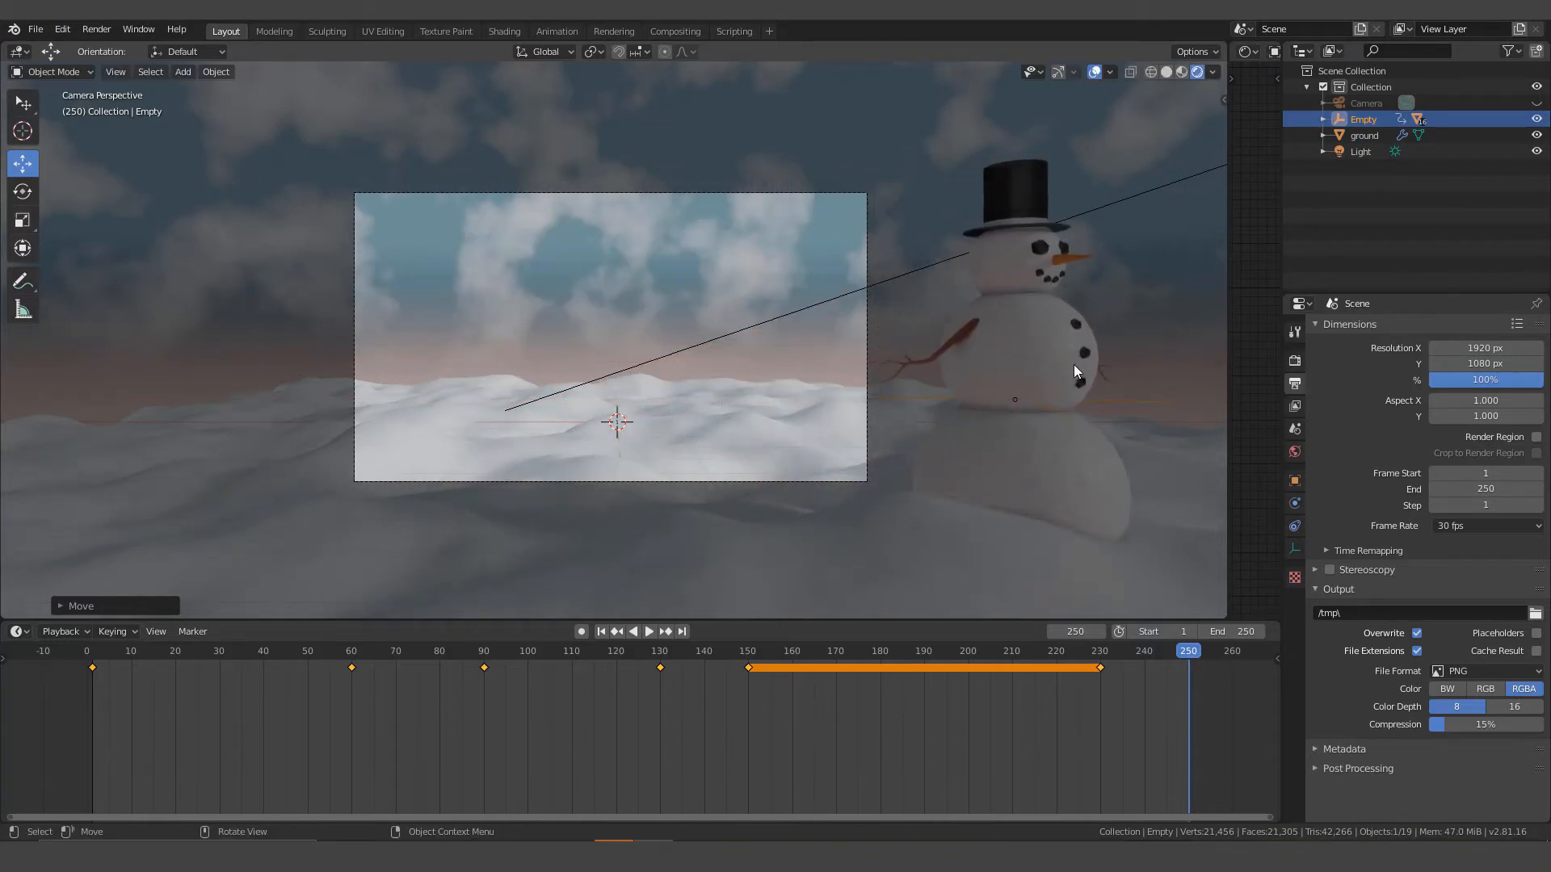
key("g")
key("y")
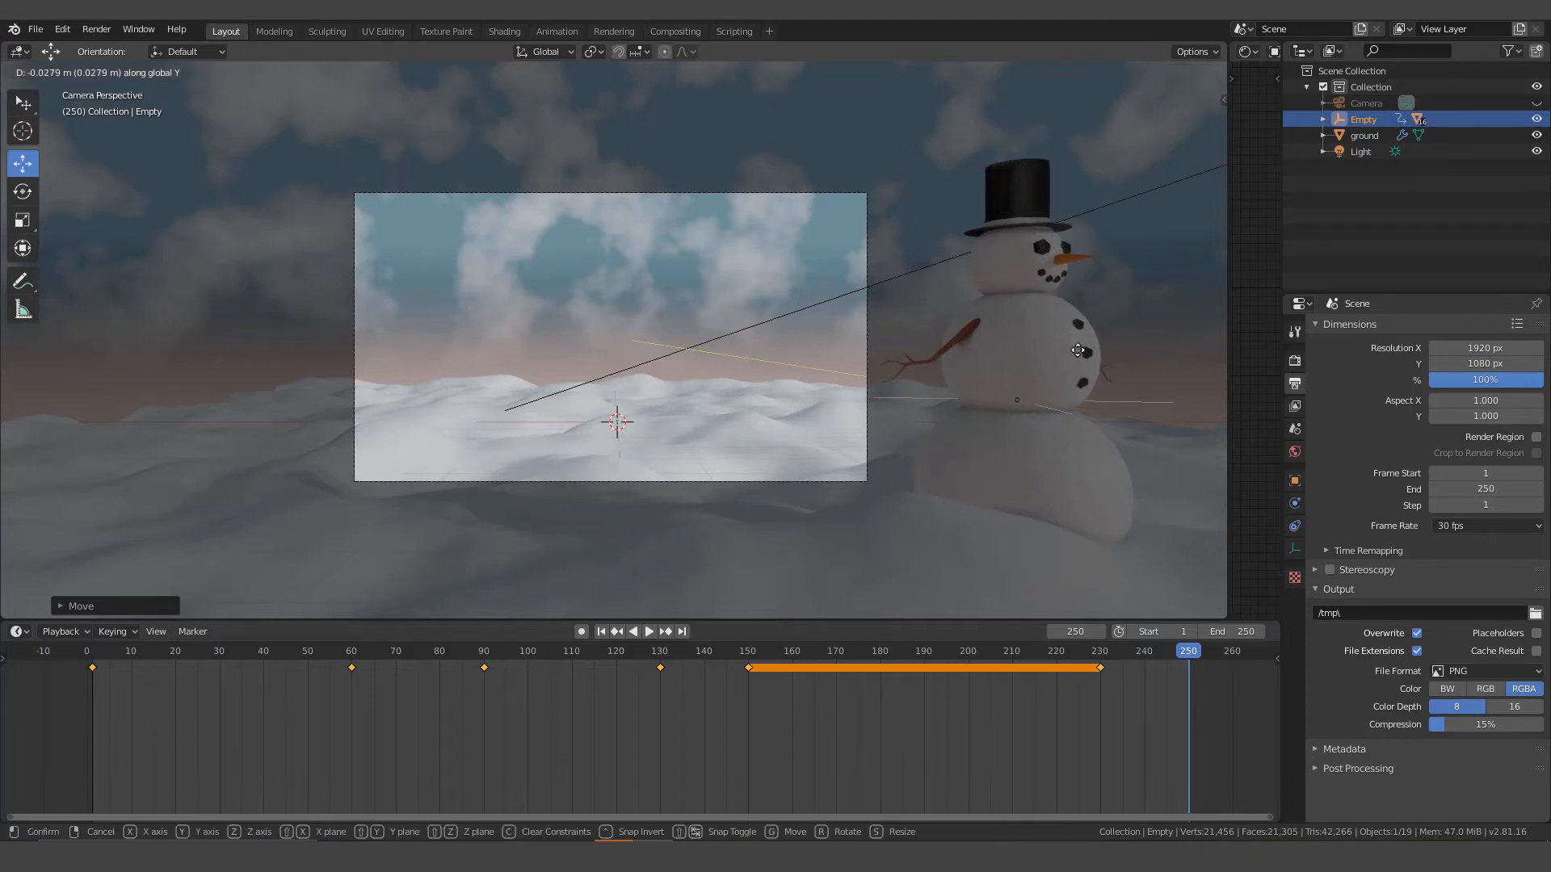
left_click(1087, 304)
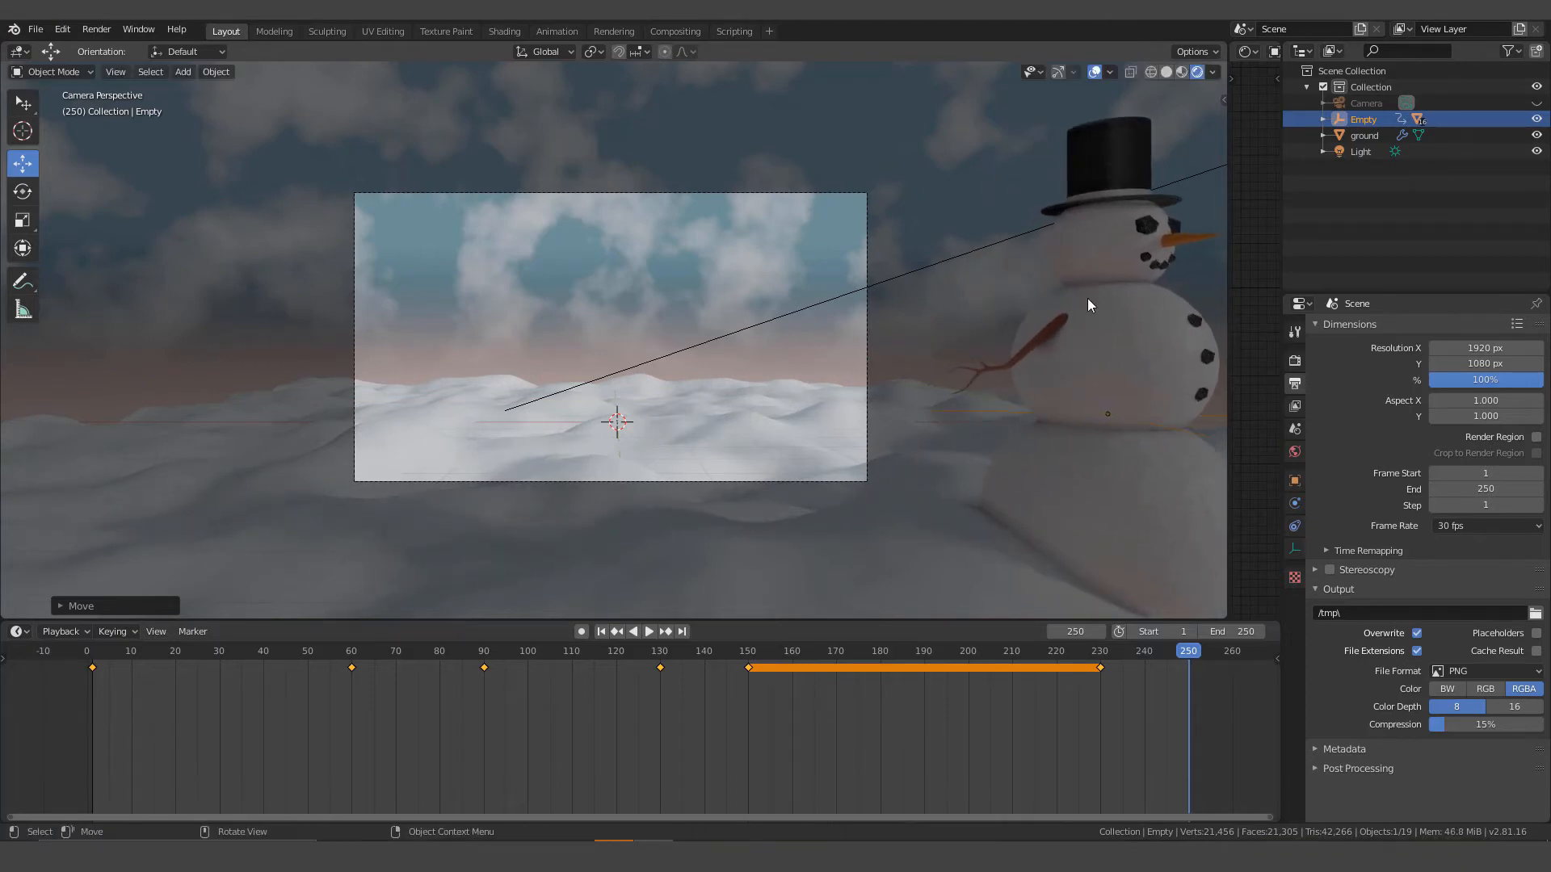
Move the Empty back along global X to bring the snowman nearer the camera frame's right edge, and insert a LocRot keyframe at frame 250.
key("g")
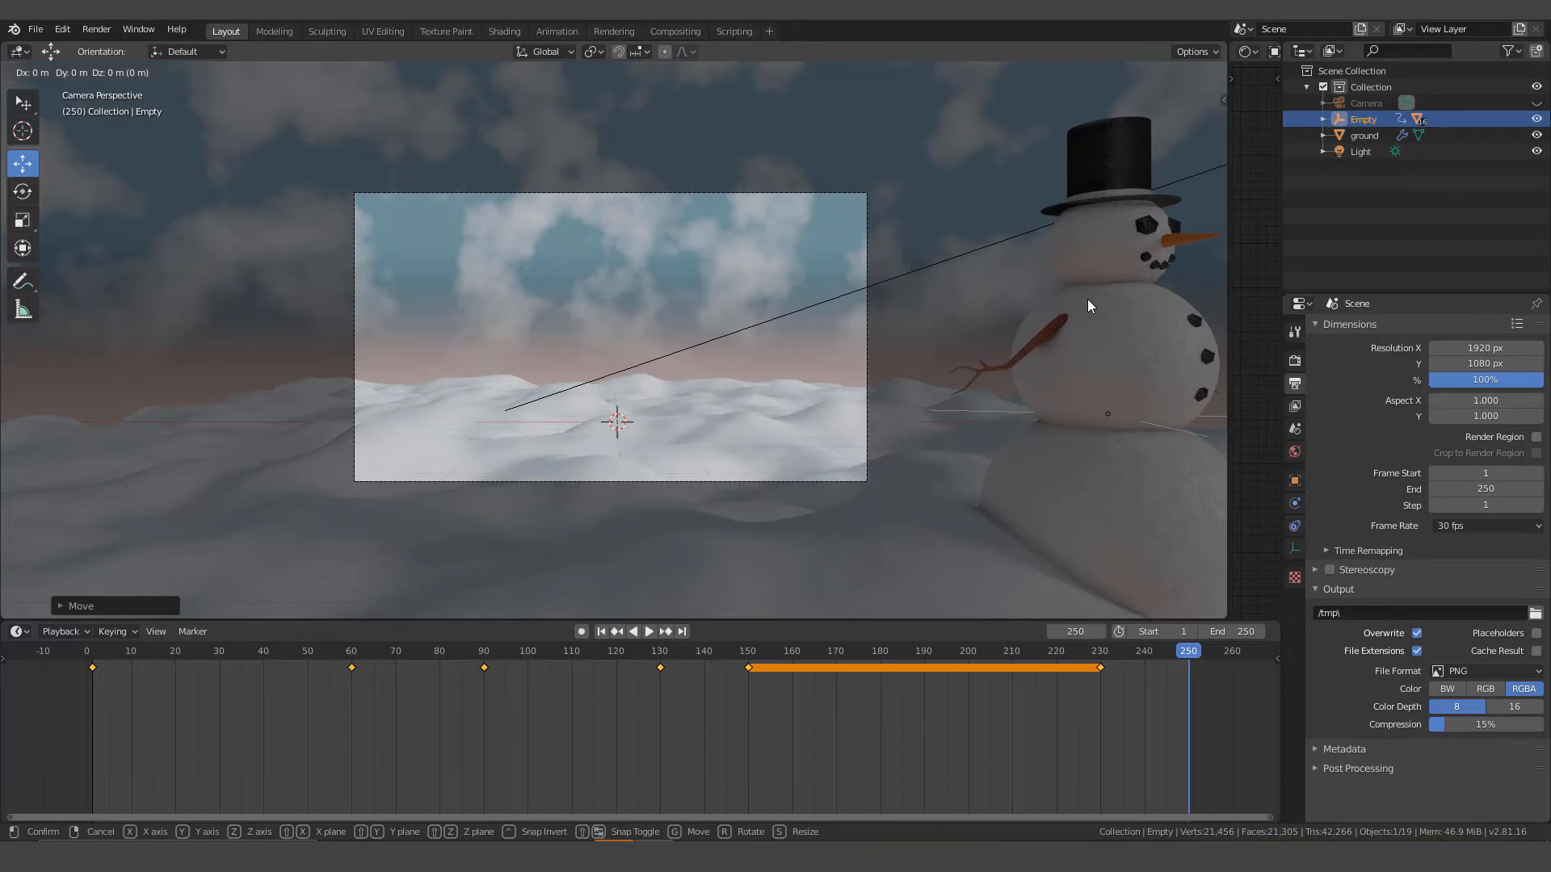
key("x")
left_click(1028, 299)
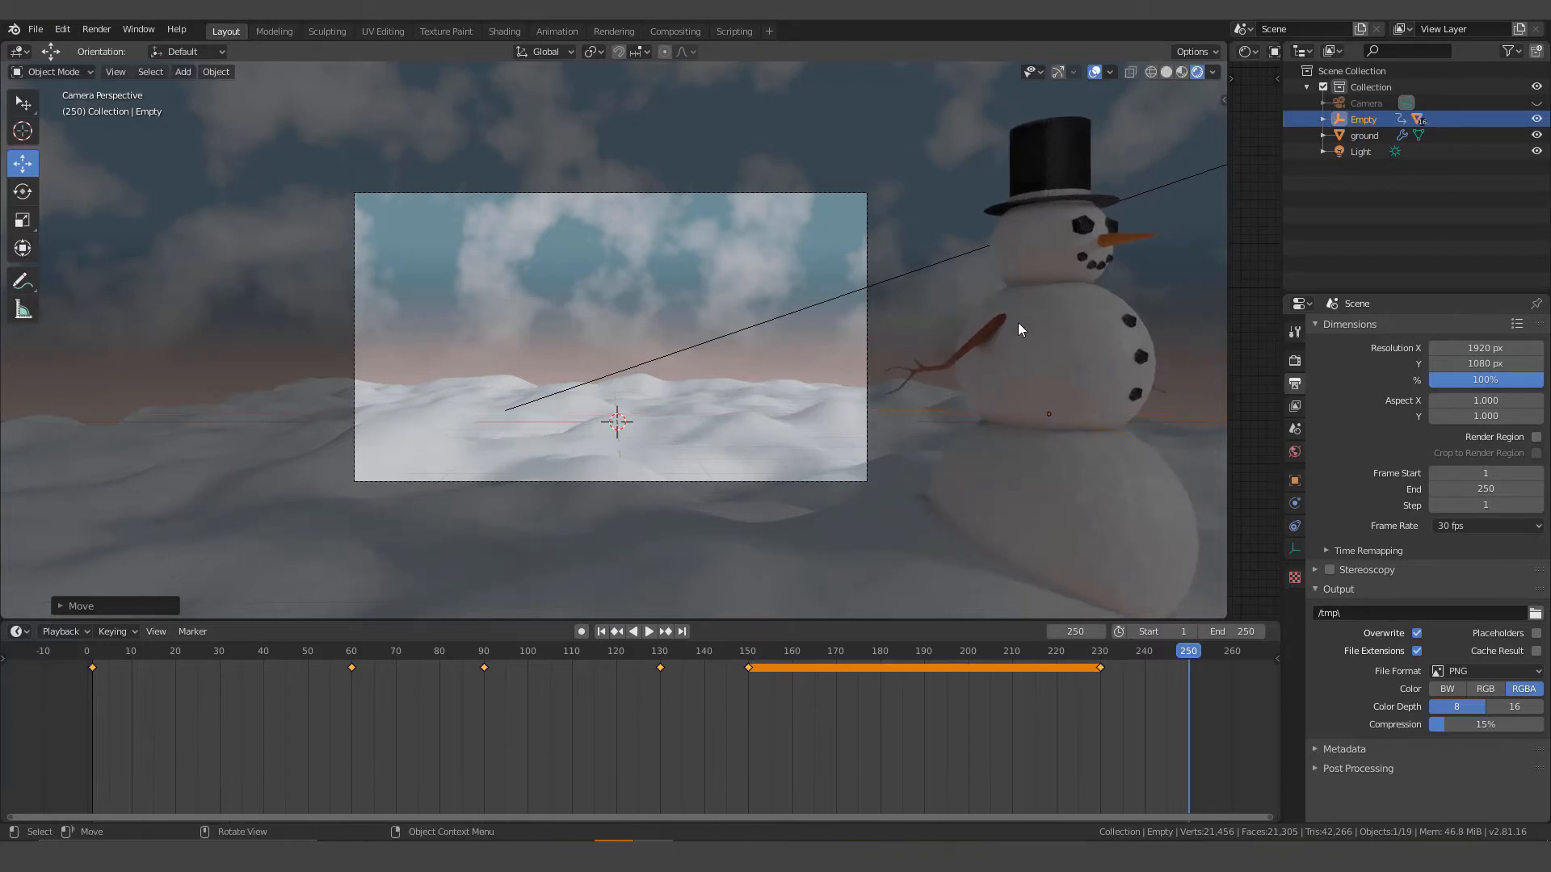
scroll(951, 384, "up", 2)
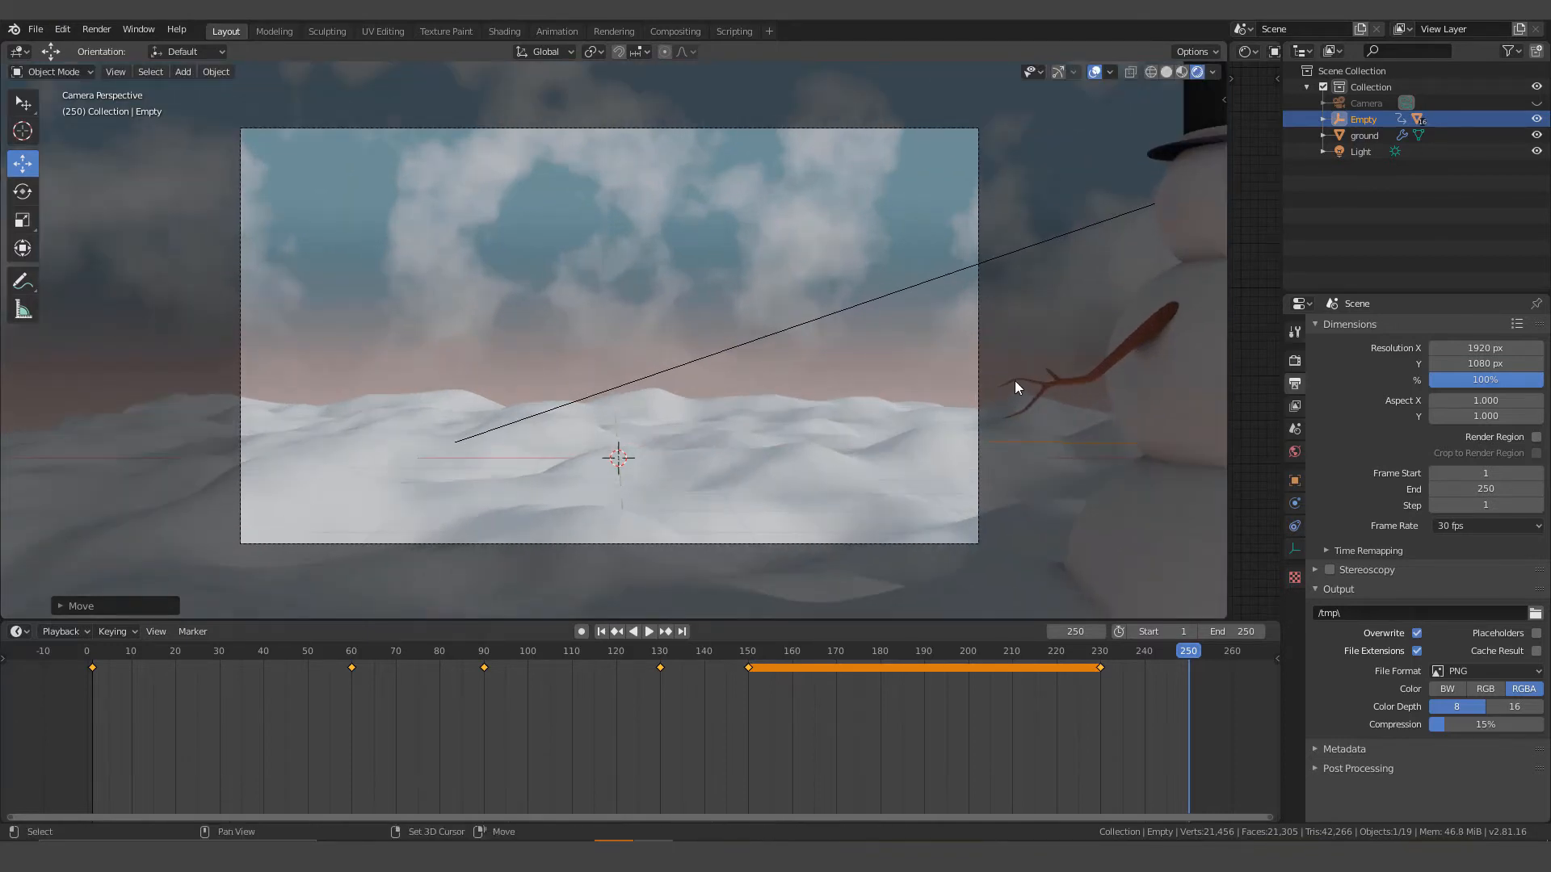
middle_click_drag(1015, 380, 807, 352, "shift")
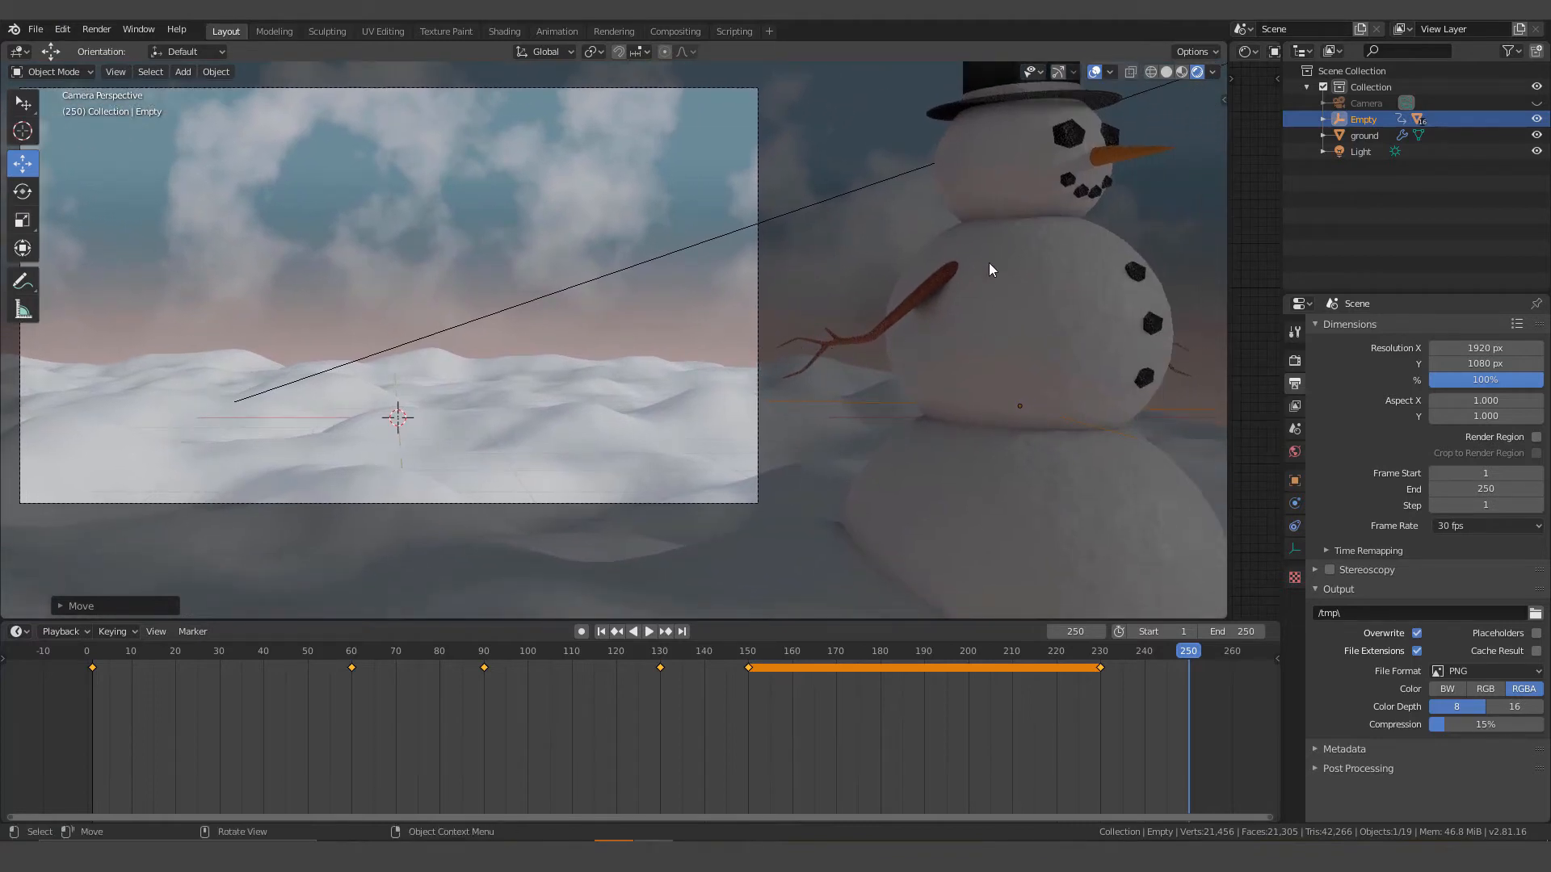
scroll(842, 350, "down", 2)
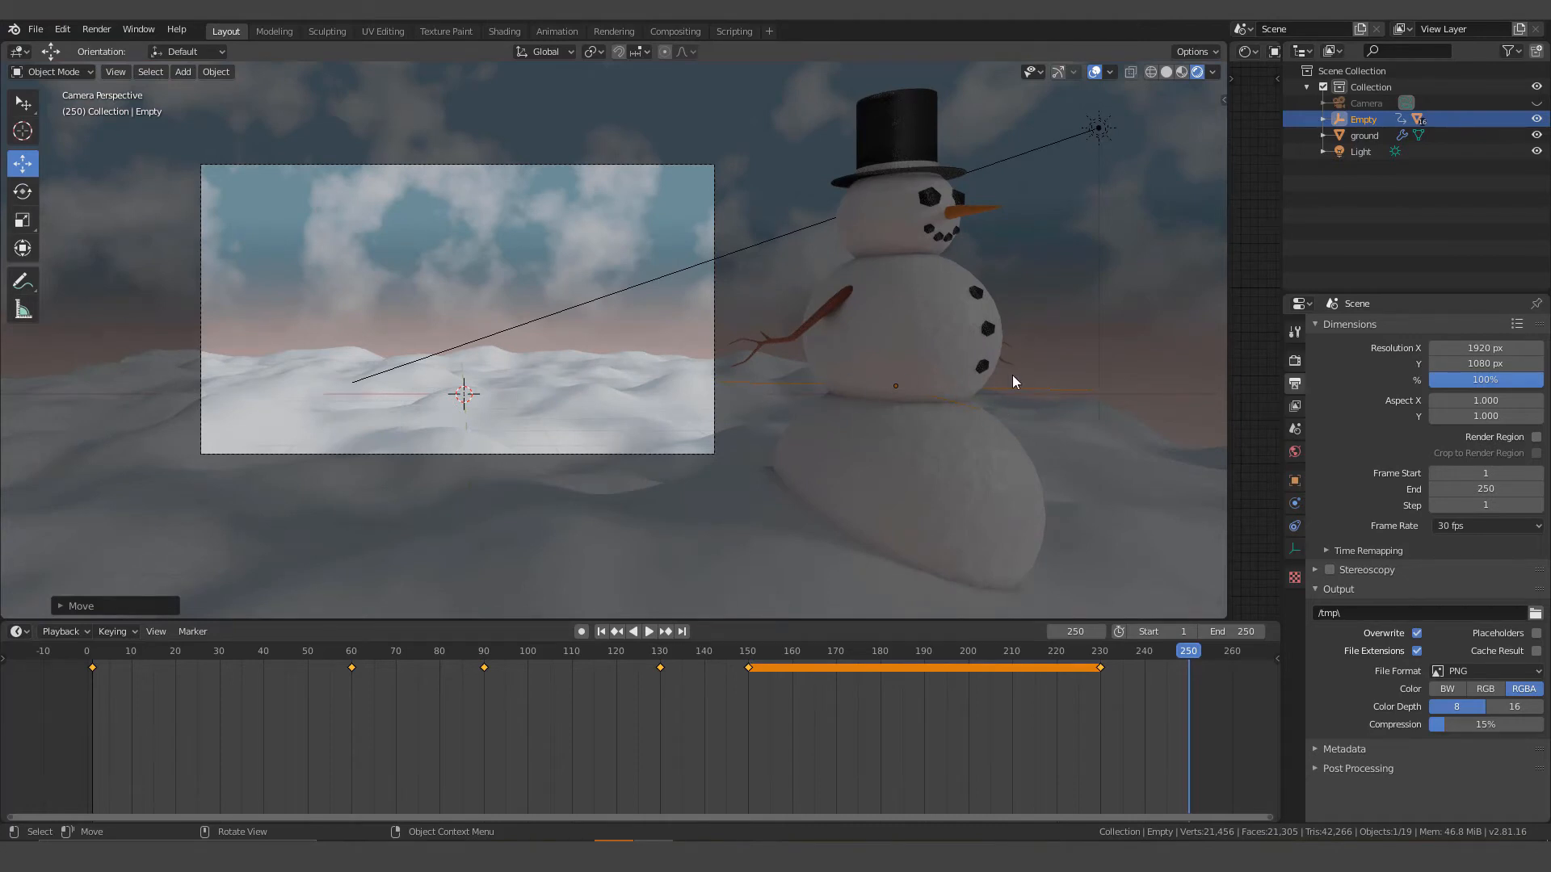
key("i")
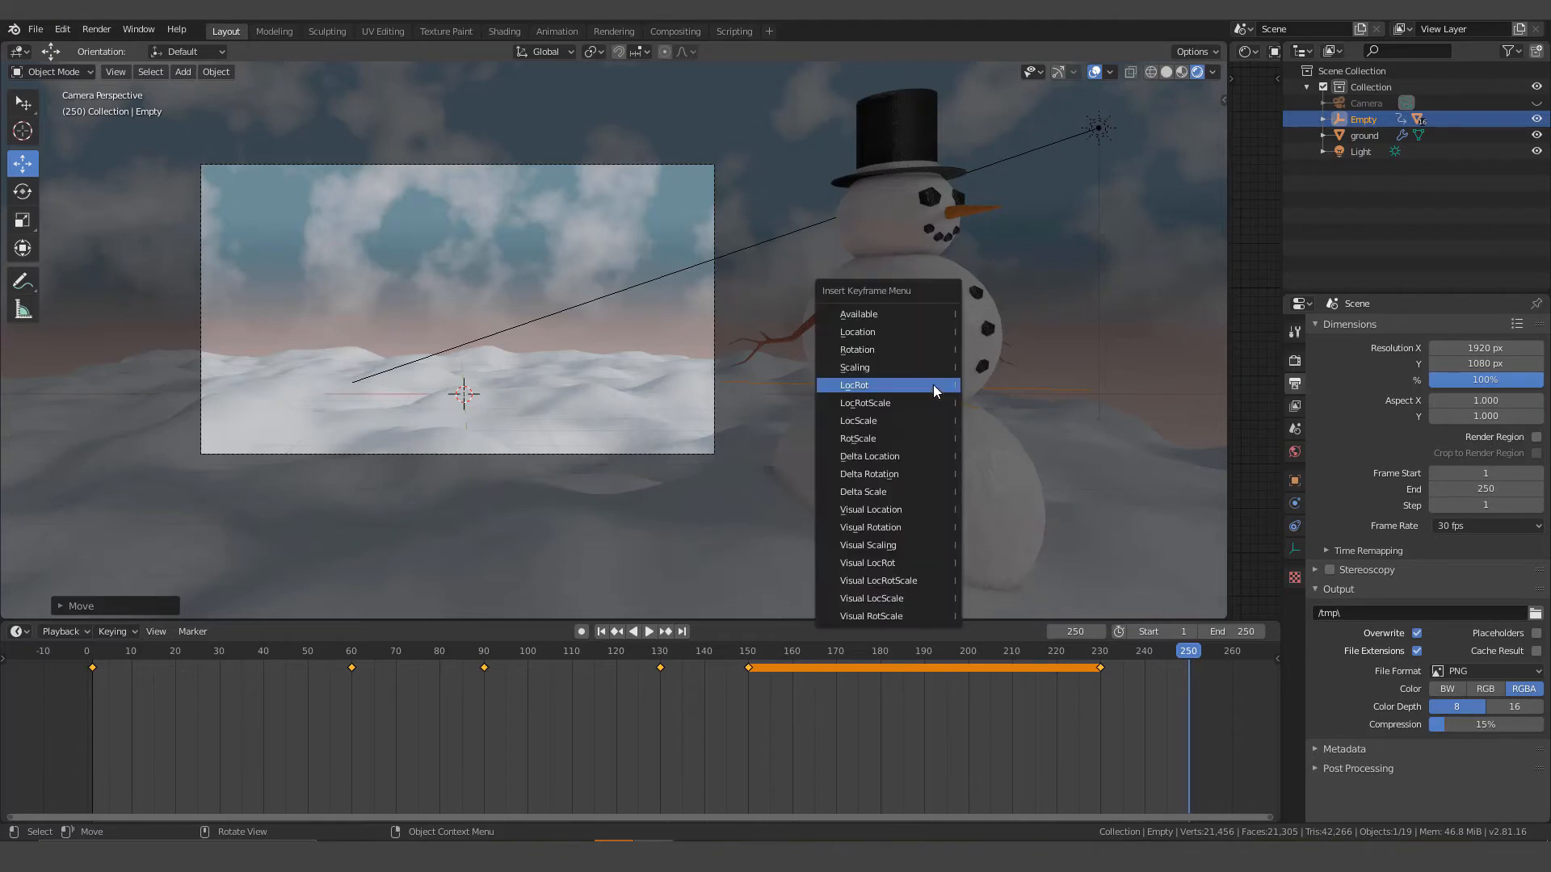
left_click(866, 388)
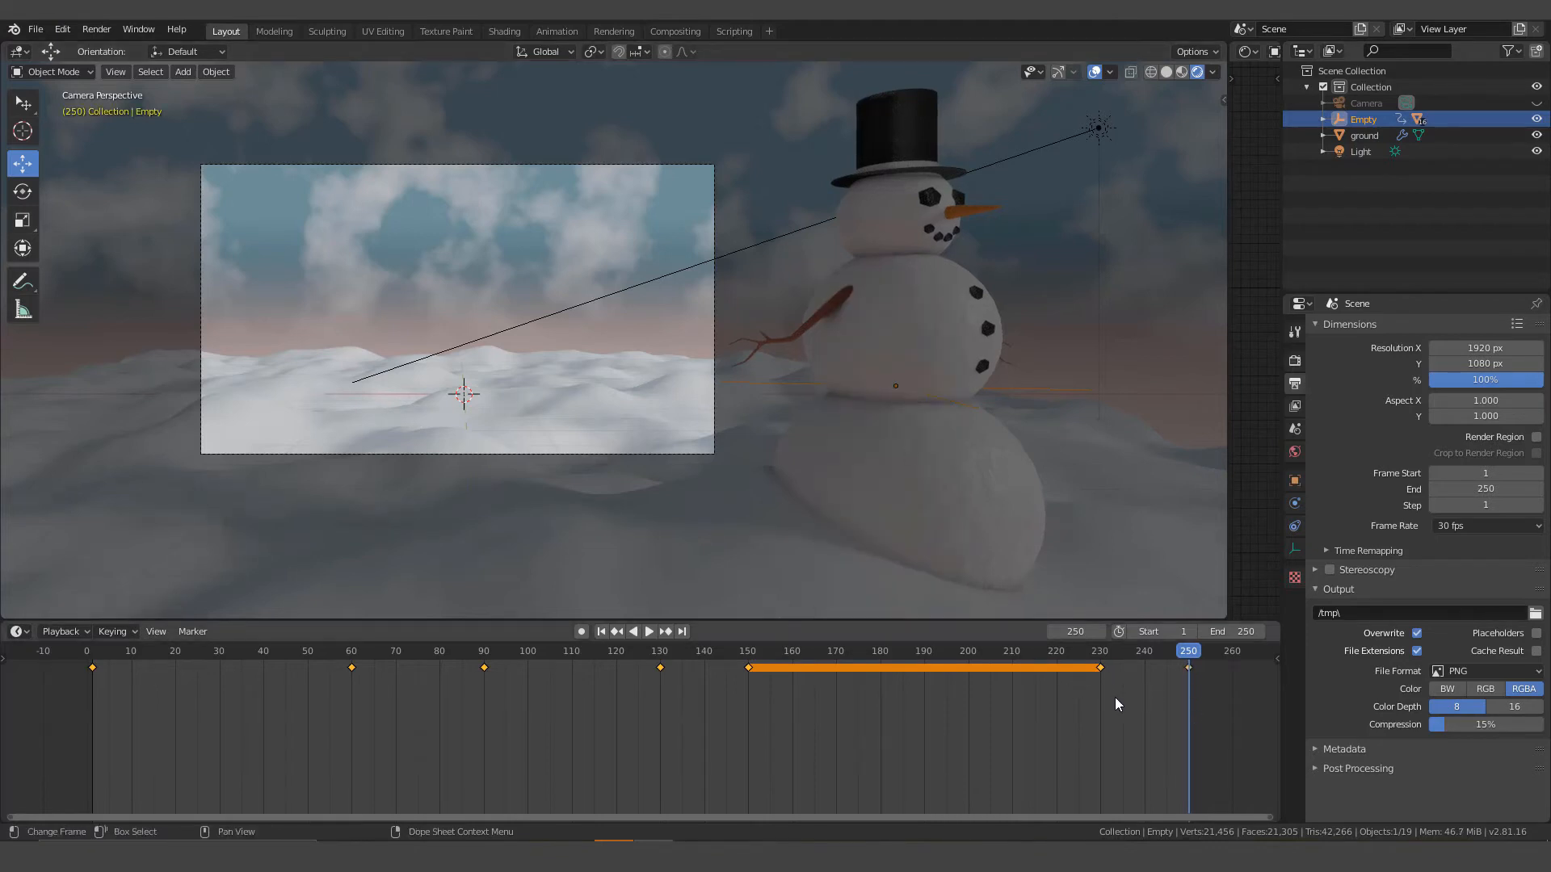
Play the whole animation from the first frame to review the snowman's motion, and stop playback.
left_click(601, 631)
left_click(648, 632)
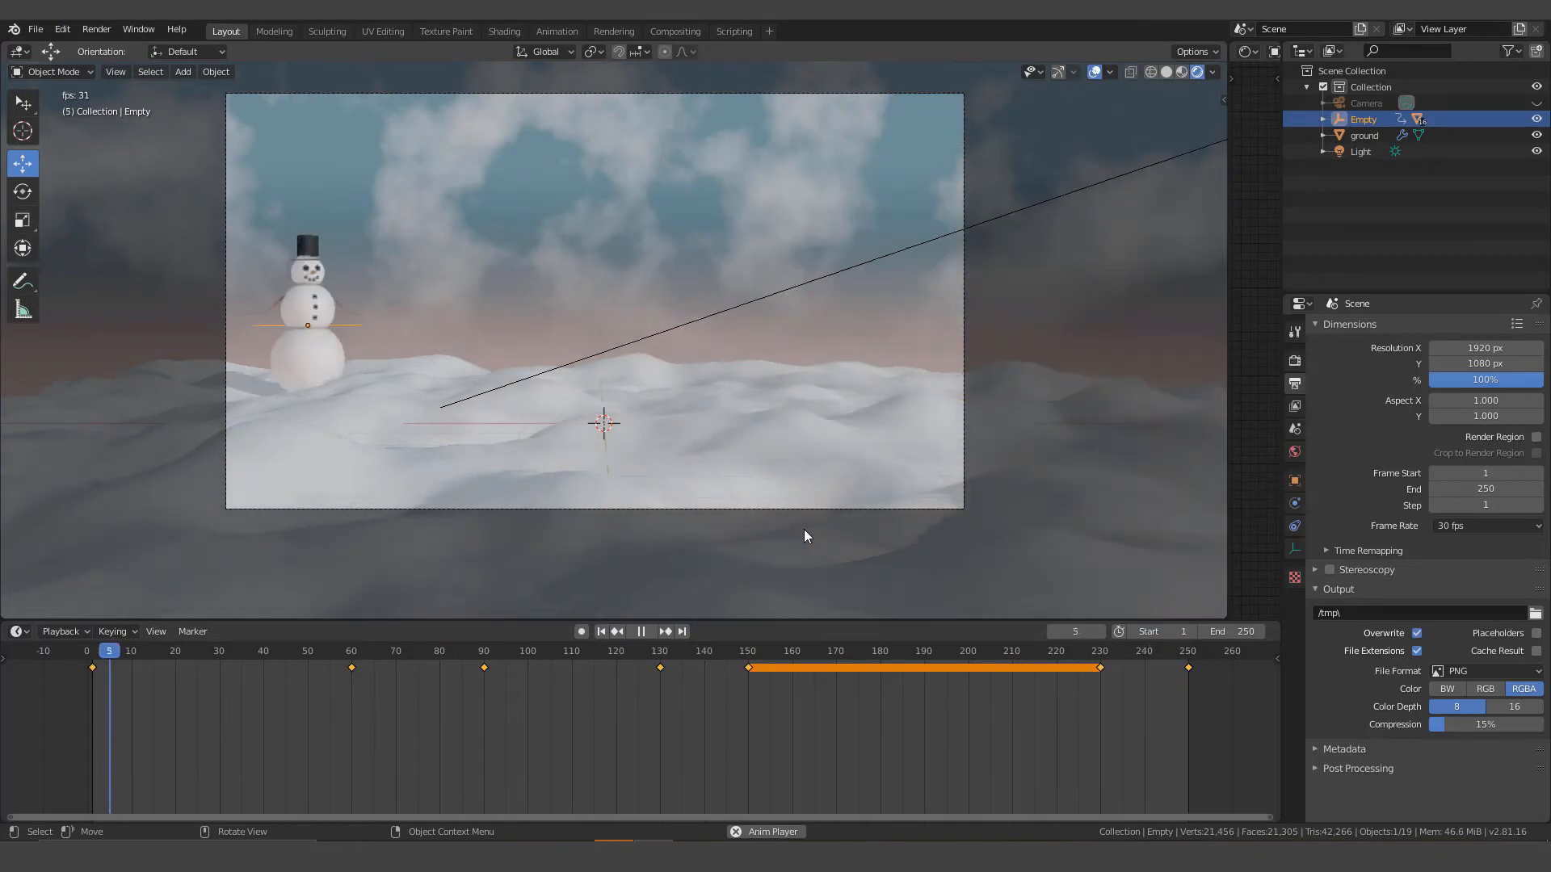
left_click(641, 632)
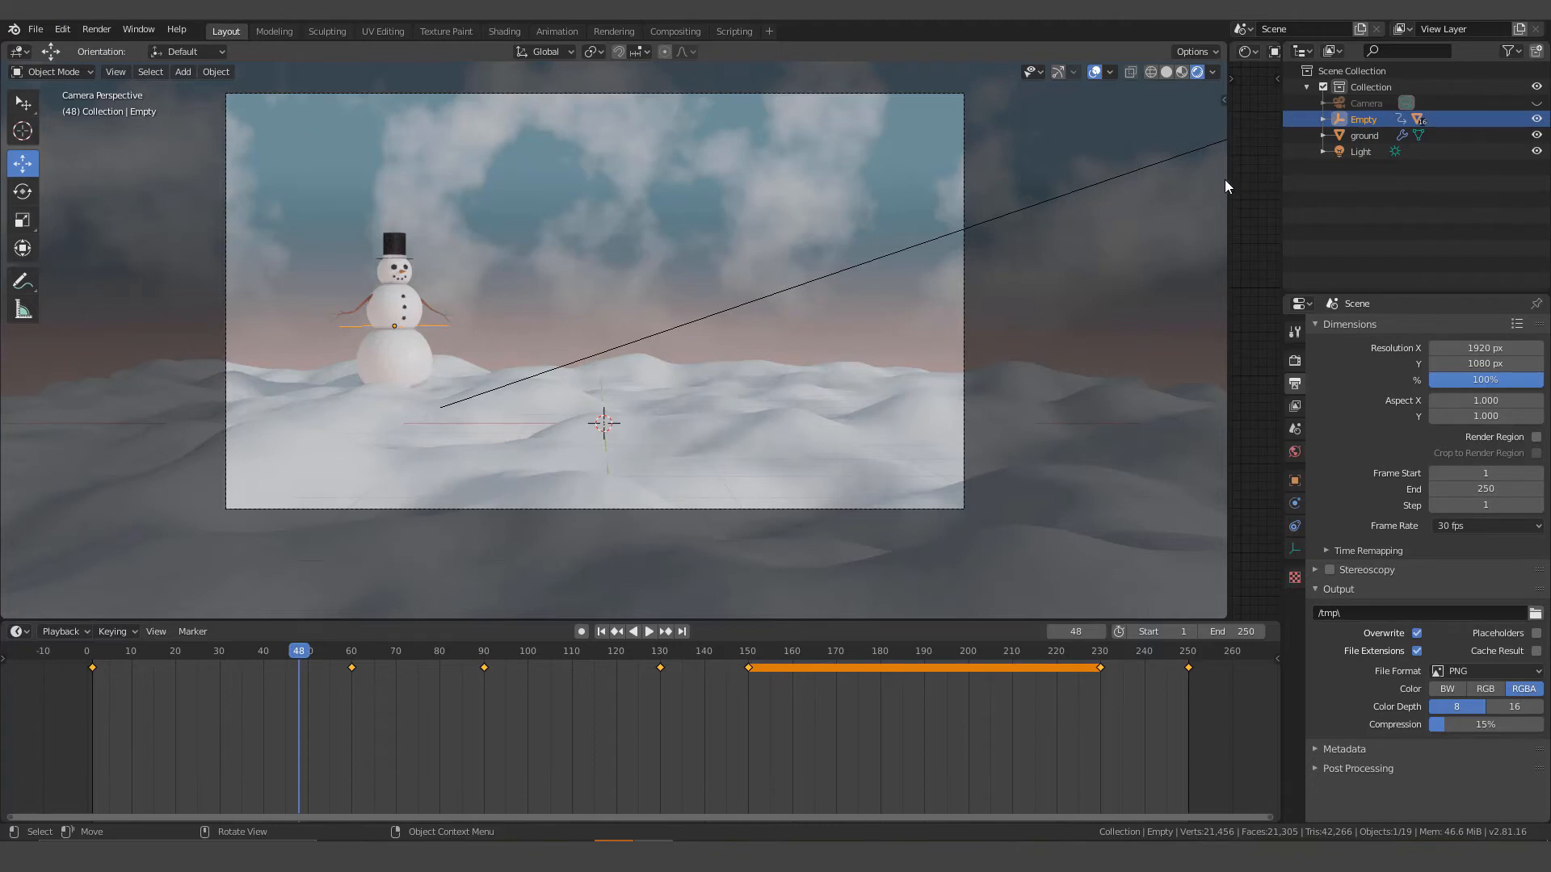
Widen the node editor area beside the 3D viewport and switch it to the Dope Sheet to examine the objects' keyframes.
left_click_drag(1226, 184, 790, 232)
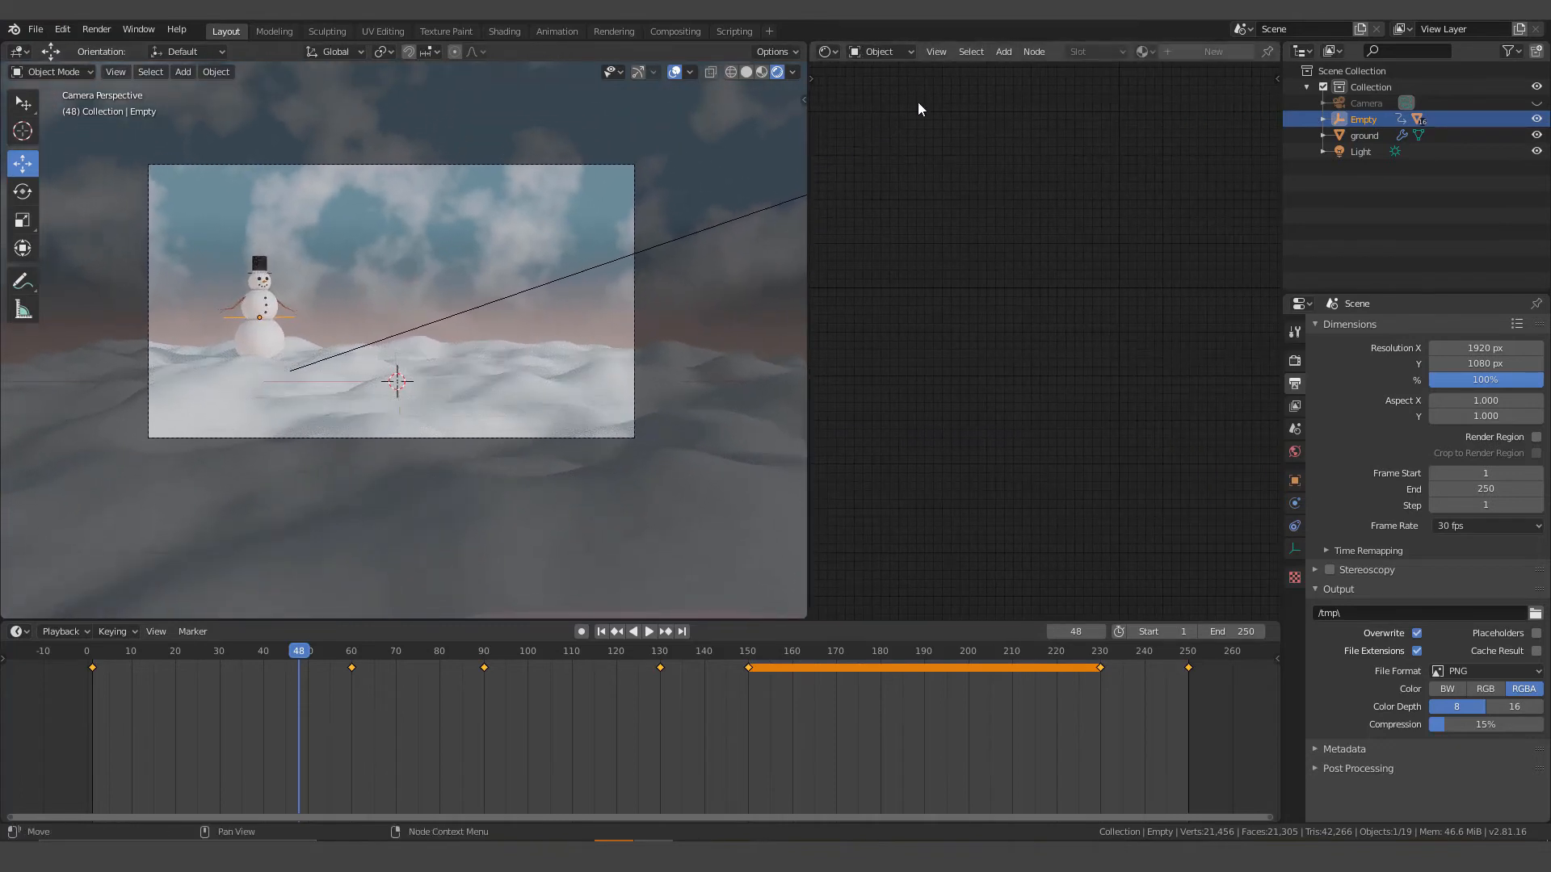
left_click(825, 51)
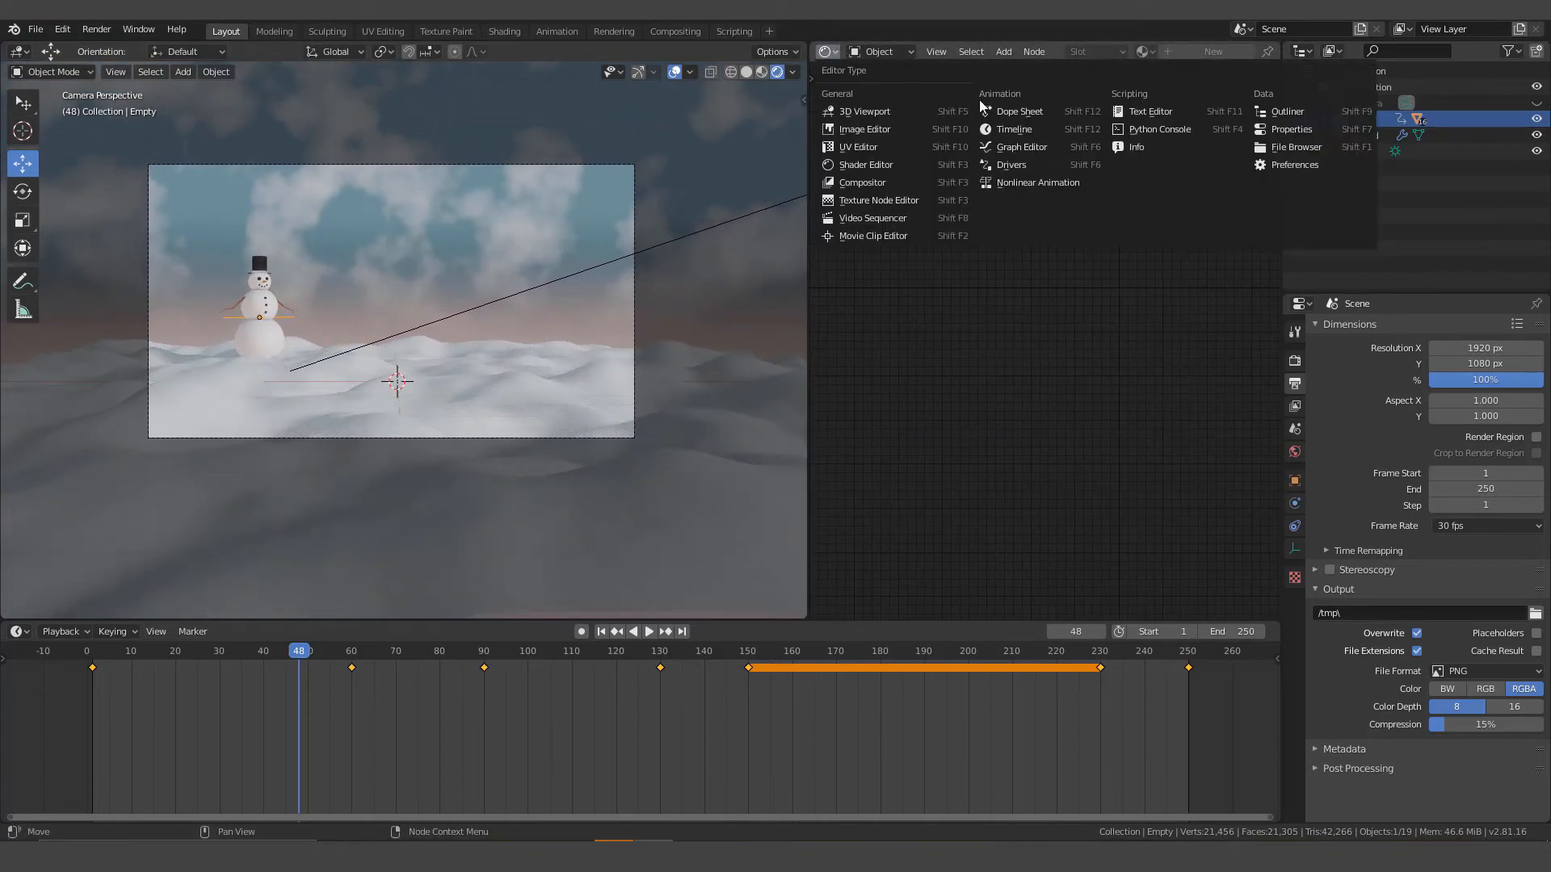
left_click(1017, 111)
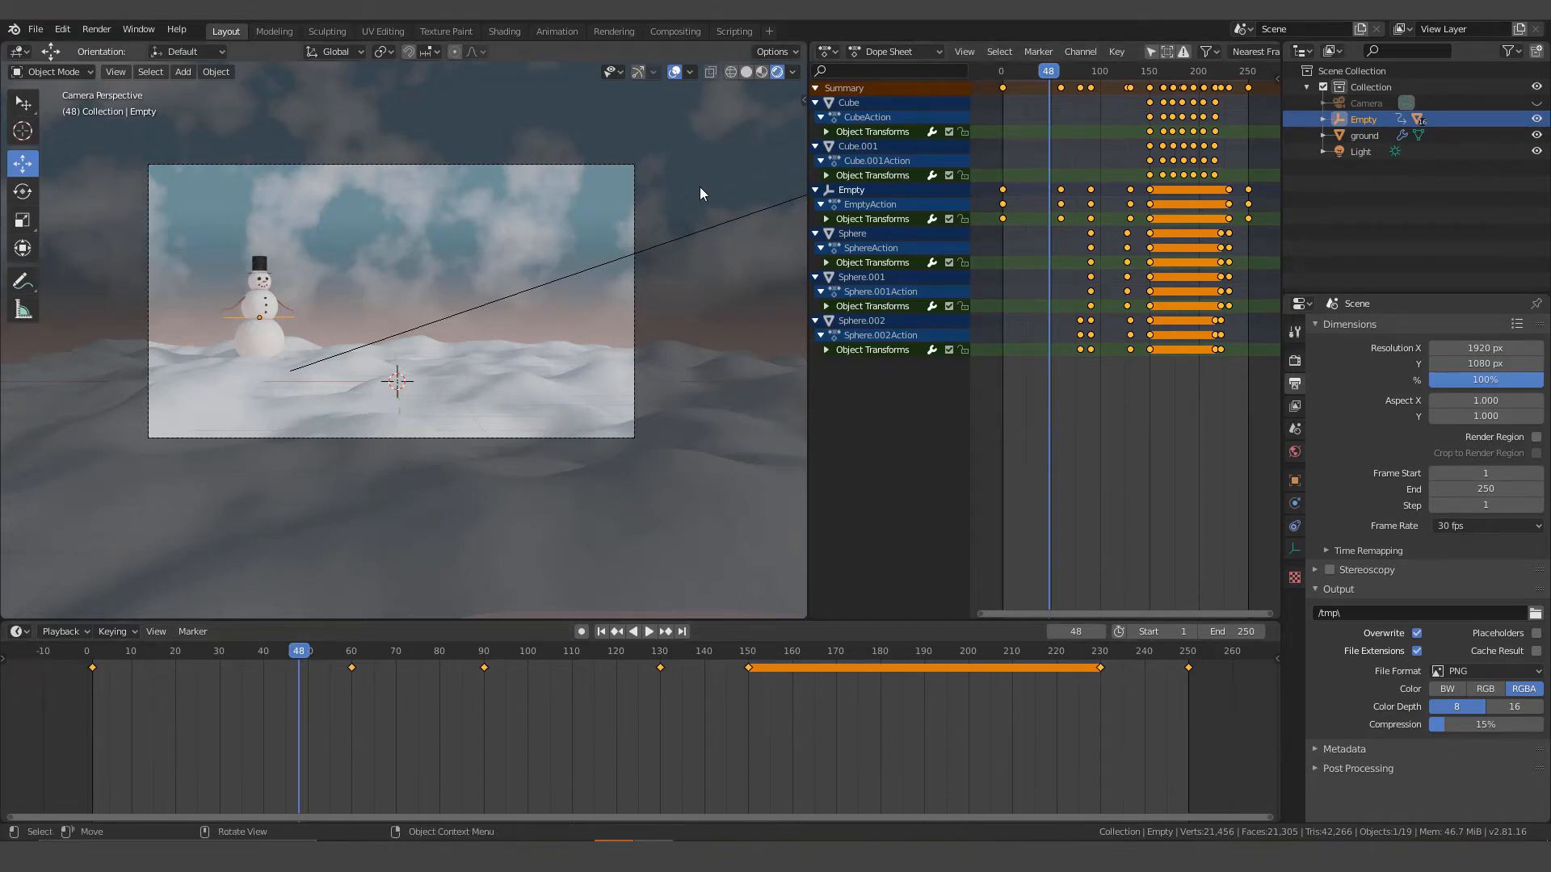
Join the Dope Sheet area into the 3D viewport and shrink the timeline's height to enlarge the viewport.
right_click(807, 273)
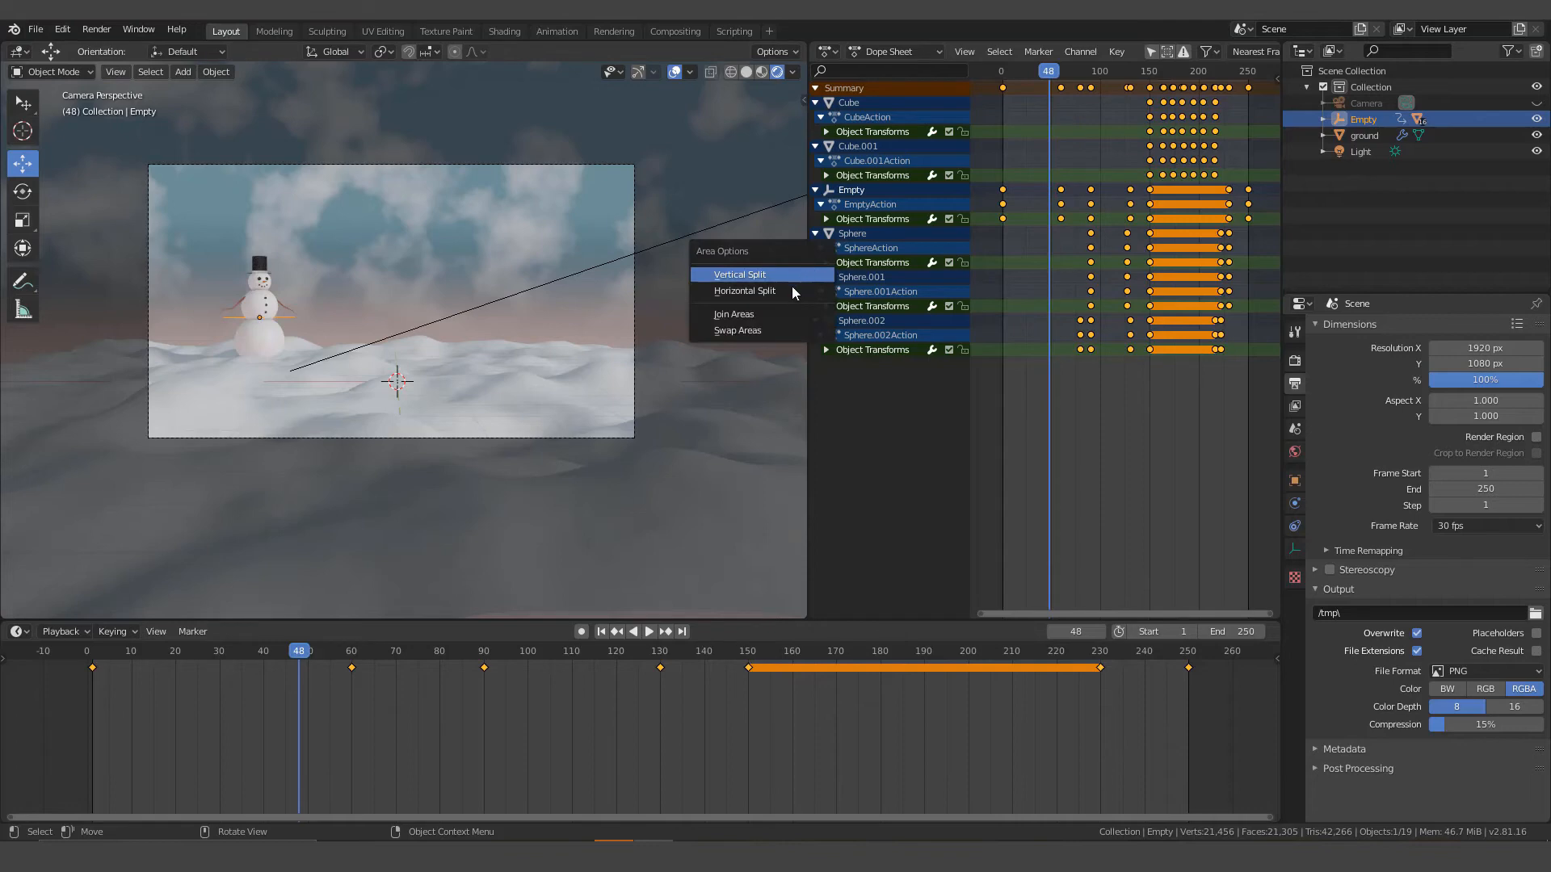
left_click(750, 315)
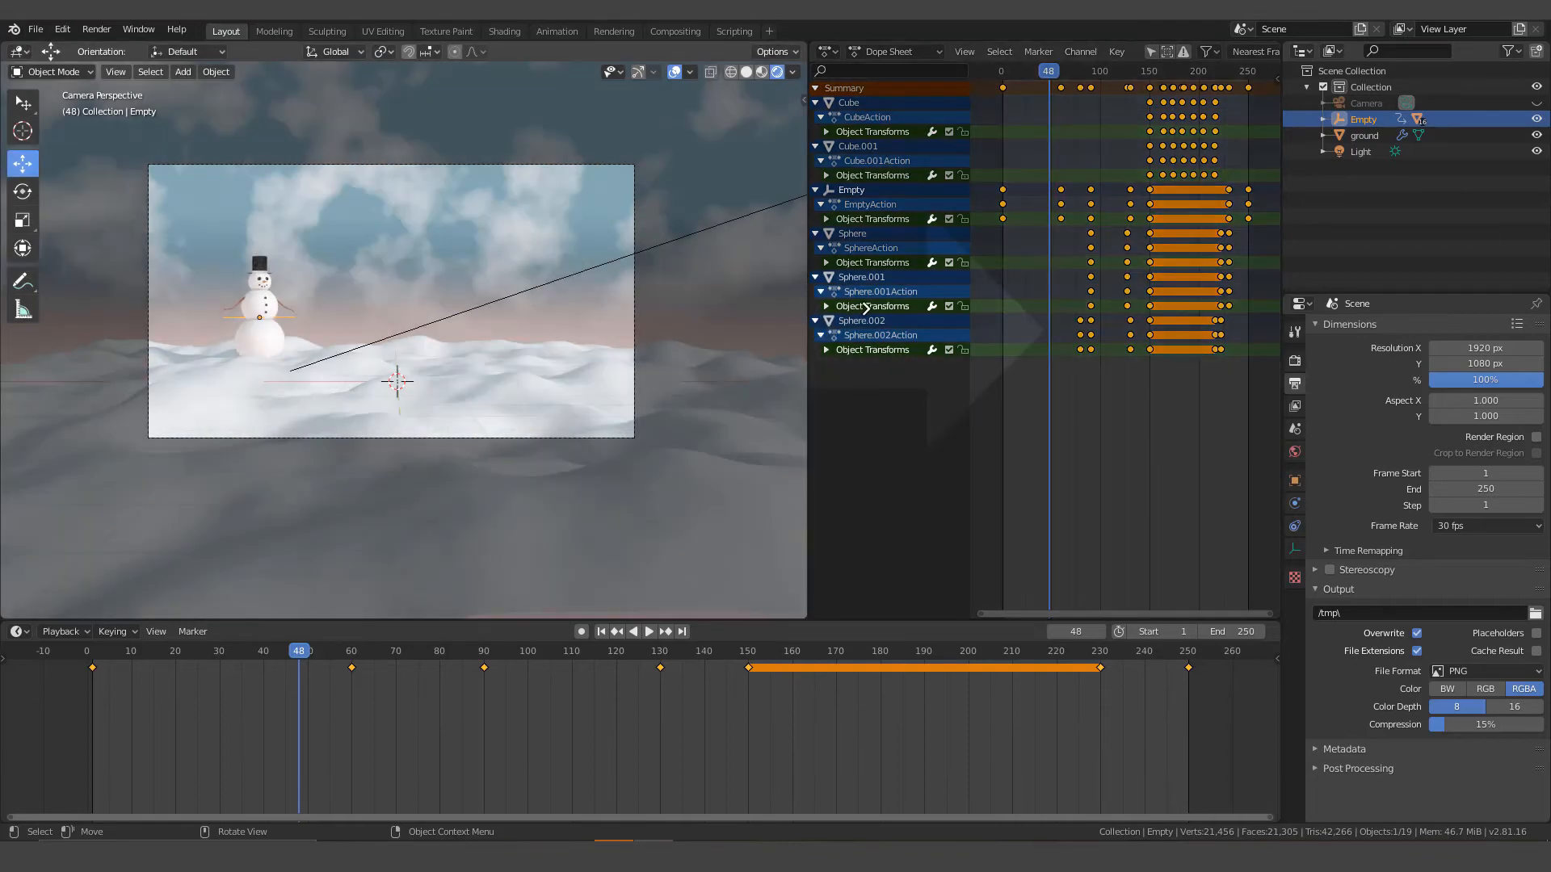
left_click(926, 325)
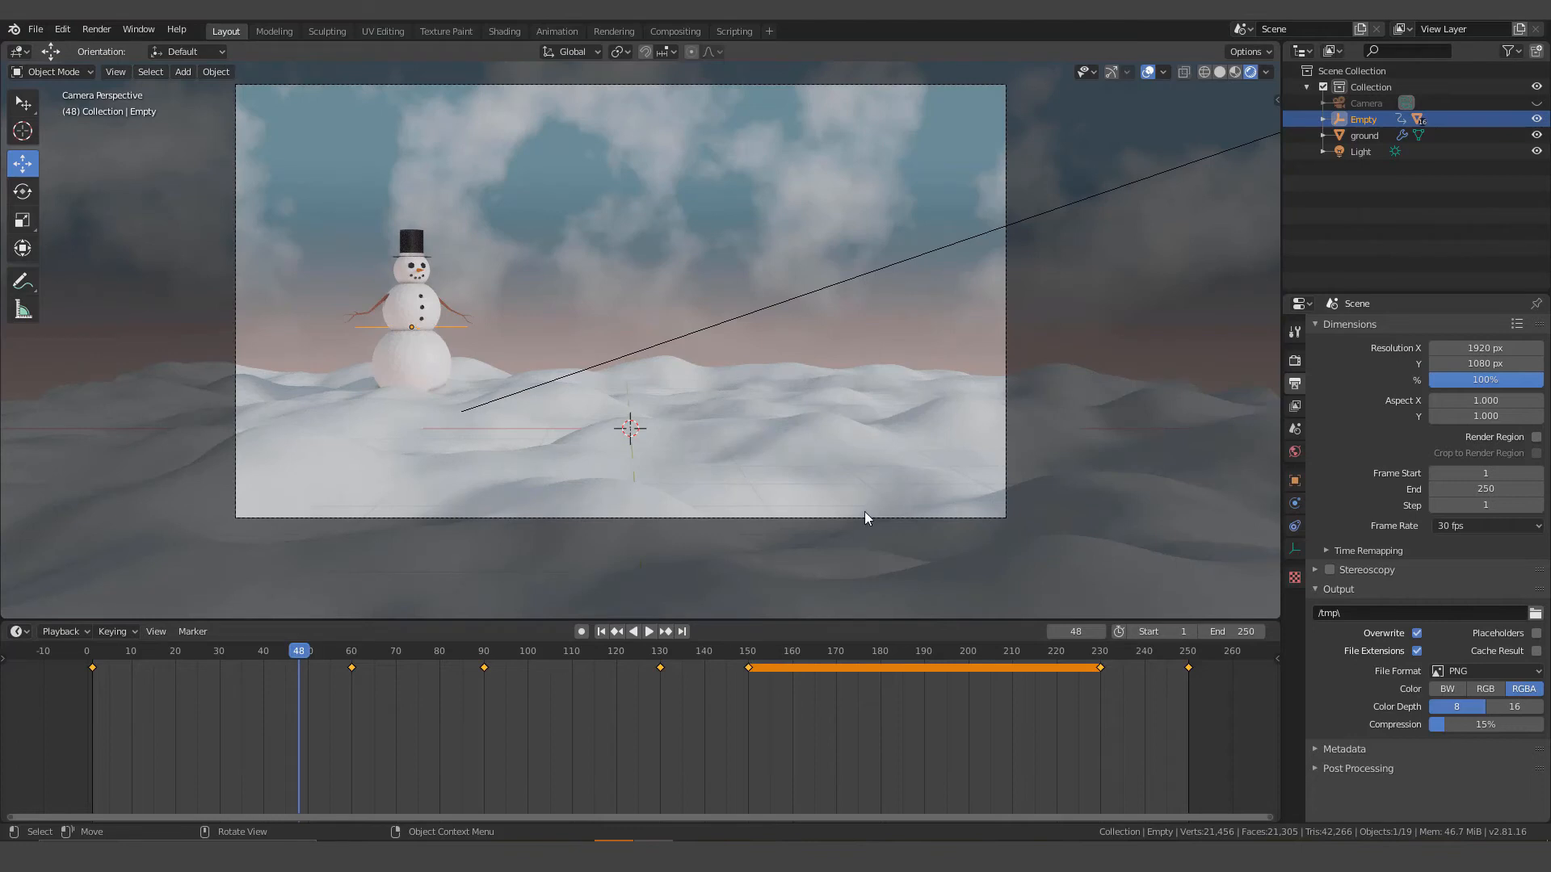
left_click_drag(795, 620, 807, 737)
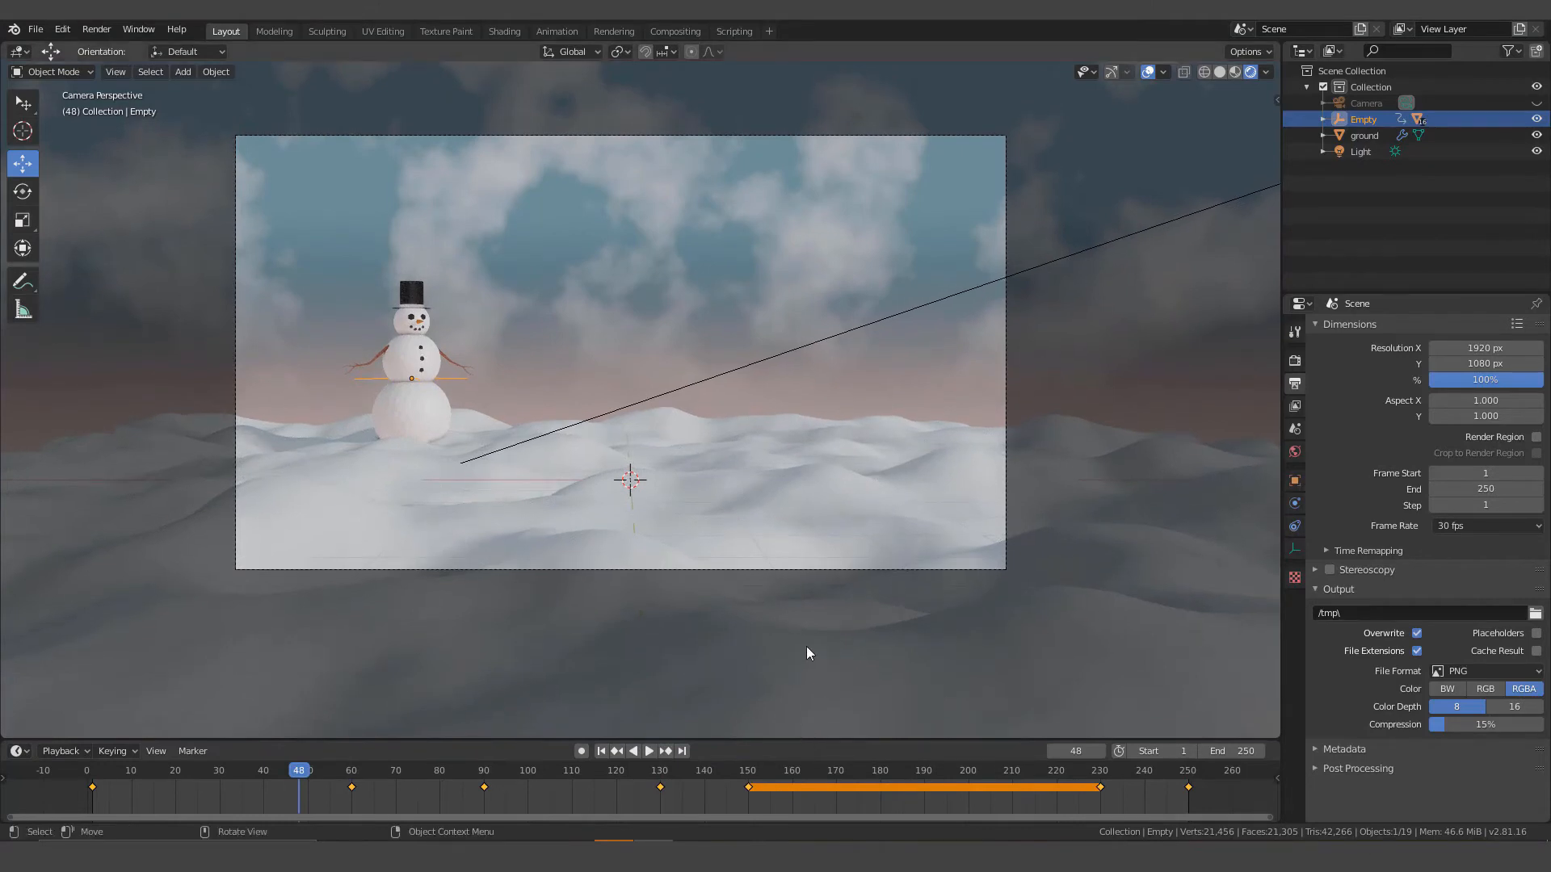
Replay the animation from its start in the enlarged viewport and stop it again.
left_click(601, 751)
left_click(649, 751)
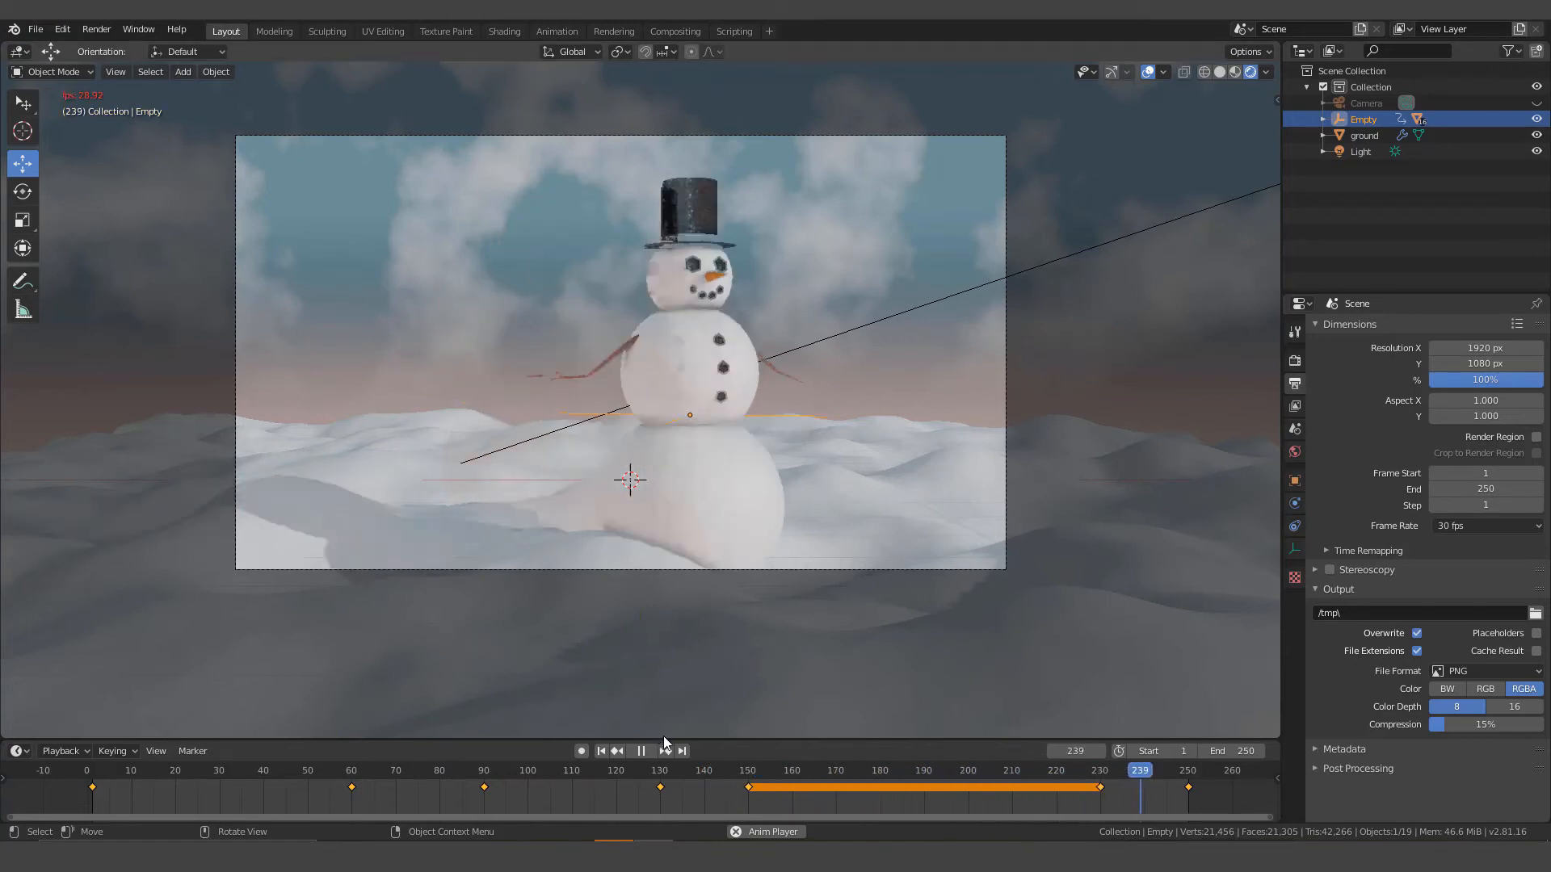
left_click(641, 751)
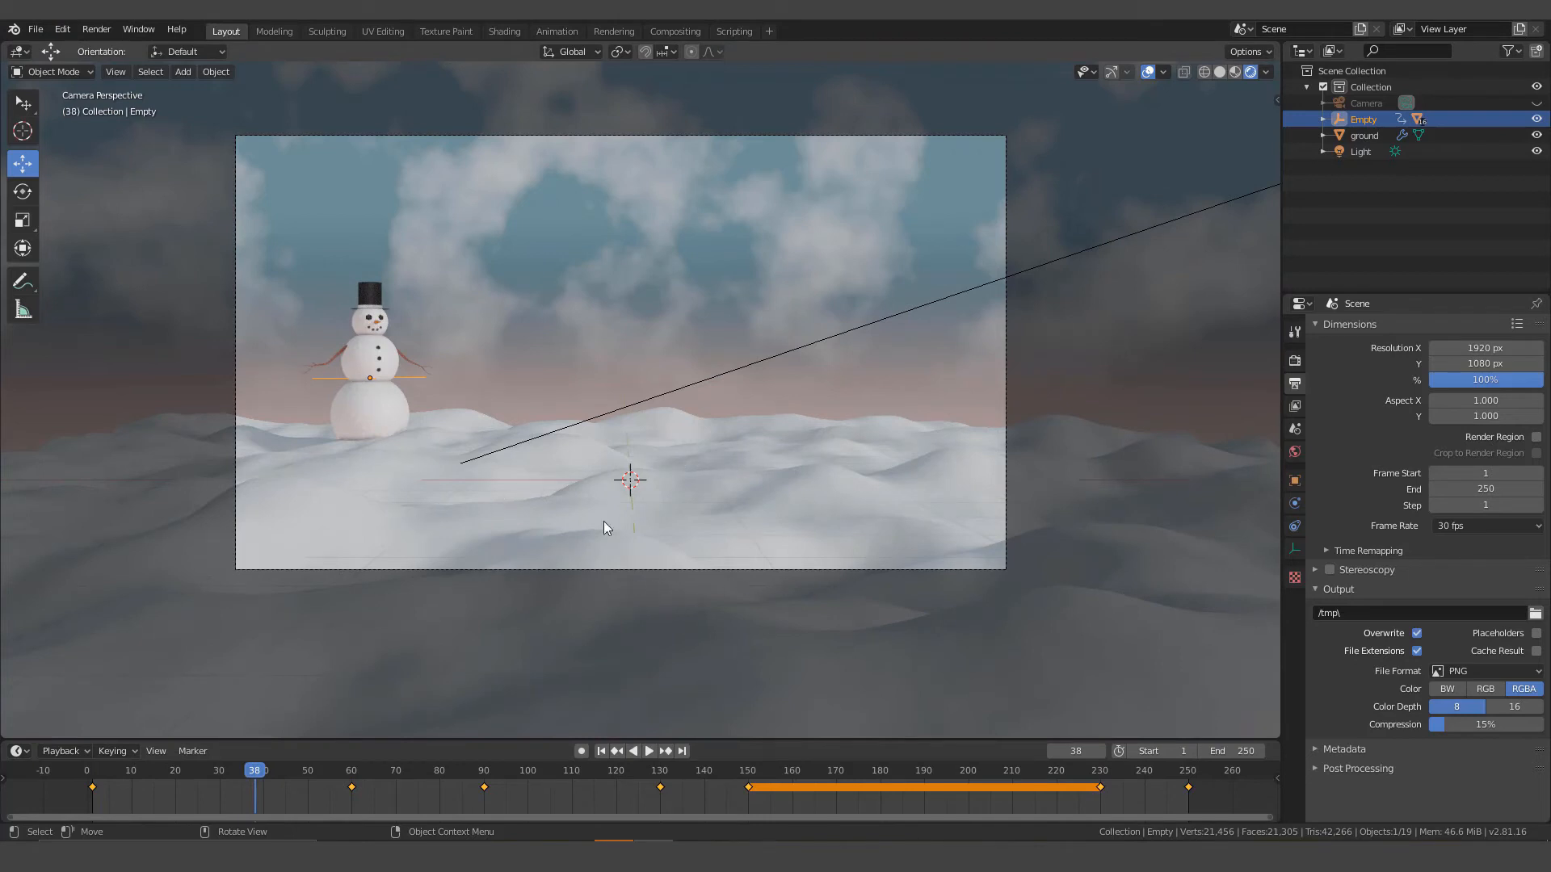
Duplicate the ground object in place and move the copy along global X, far to the right of the original.
scroll(647, 564, "down", 4)
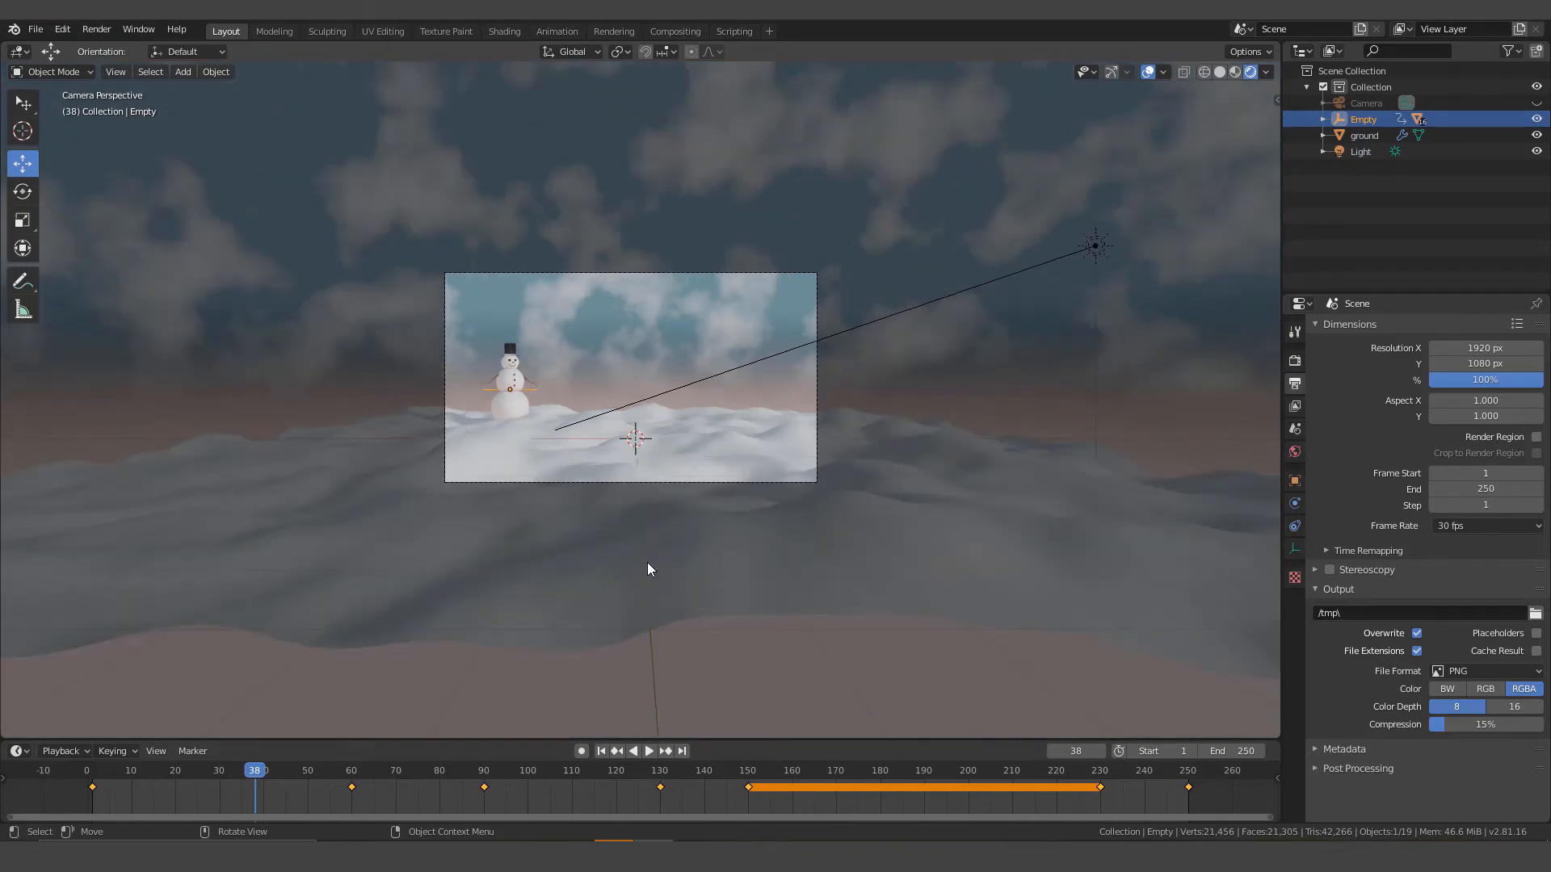
scroll(648, 564, "down", 4)
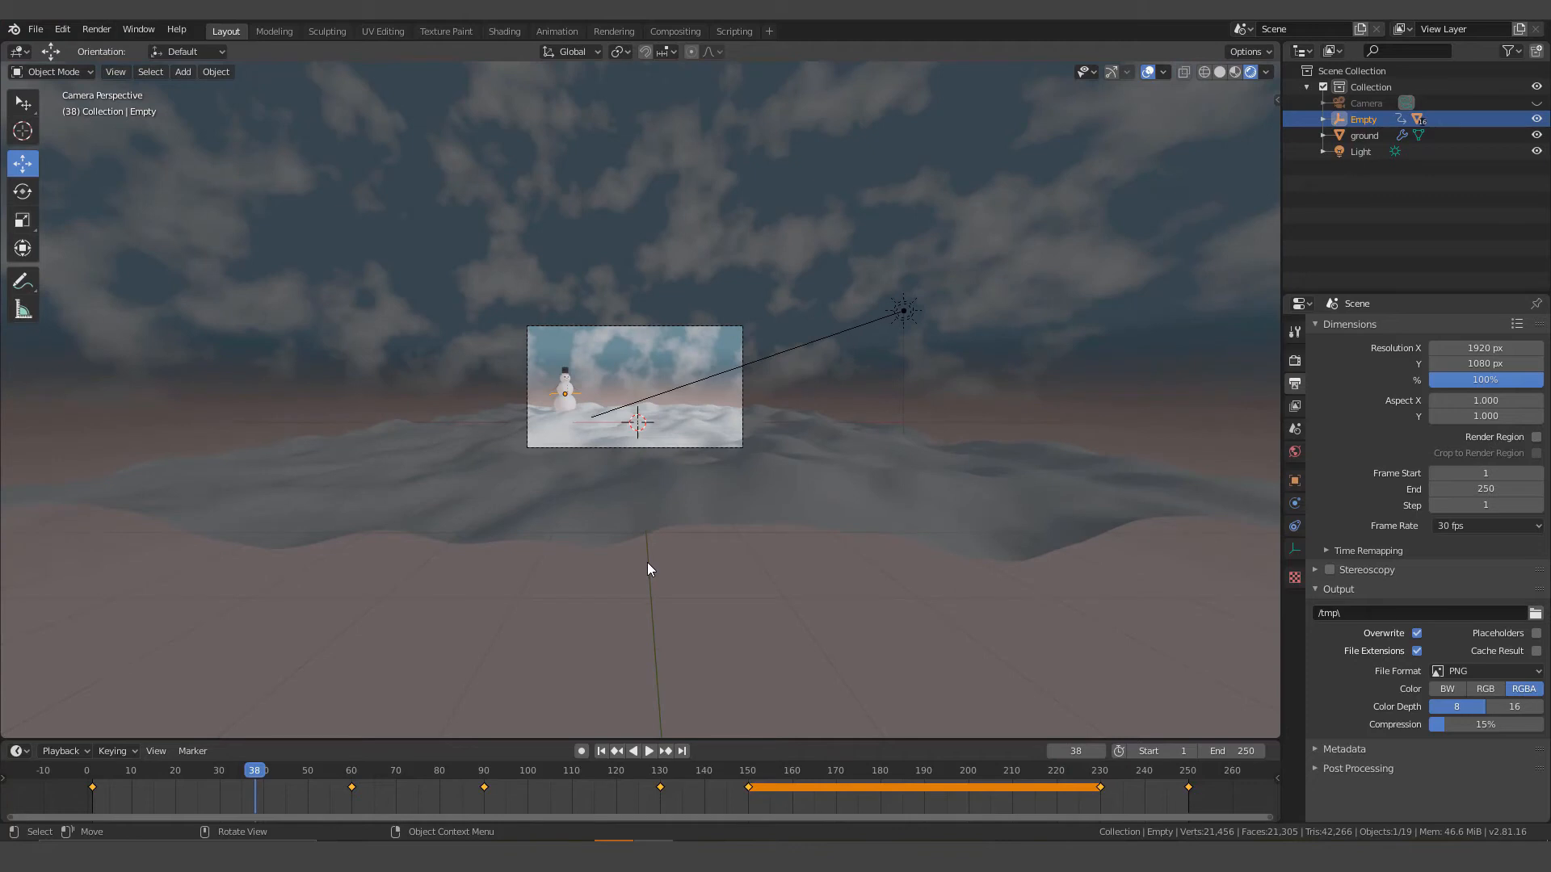
scroll(607, 428, "up", 5)
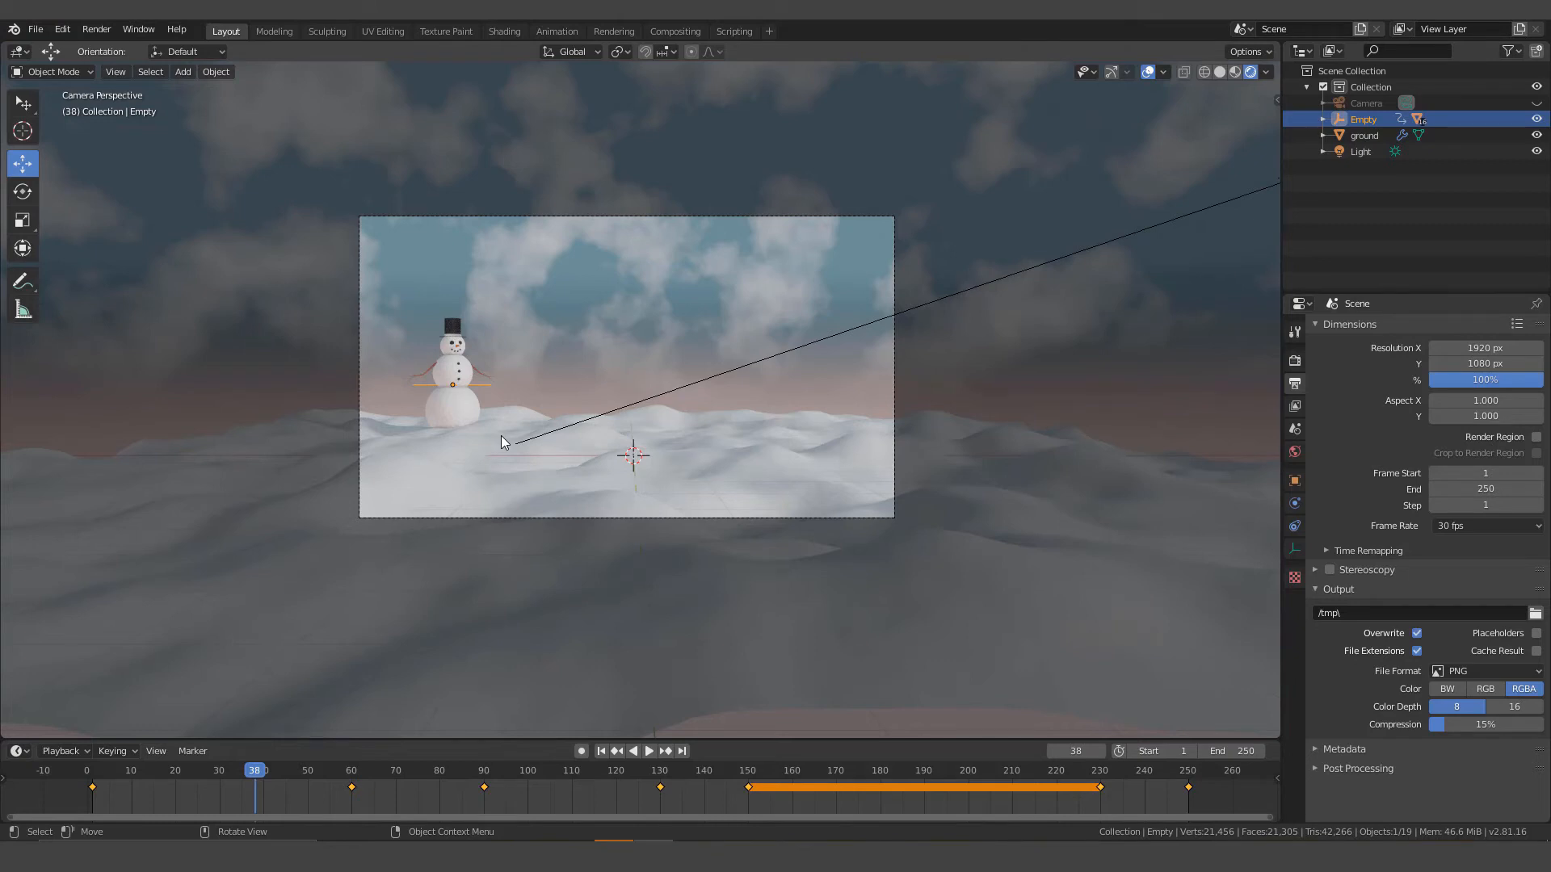
scroll(501, 436, "down", 5)
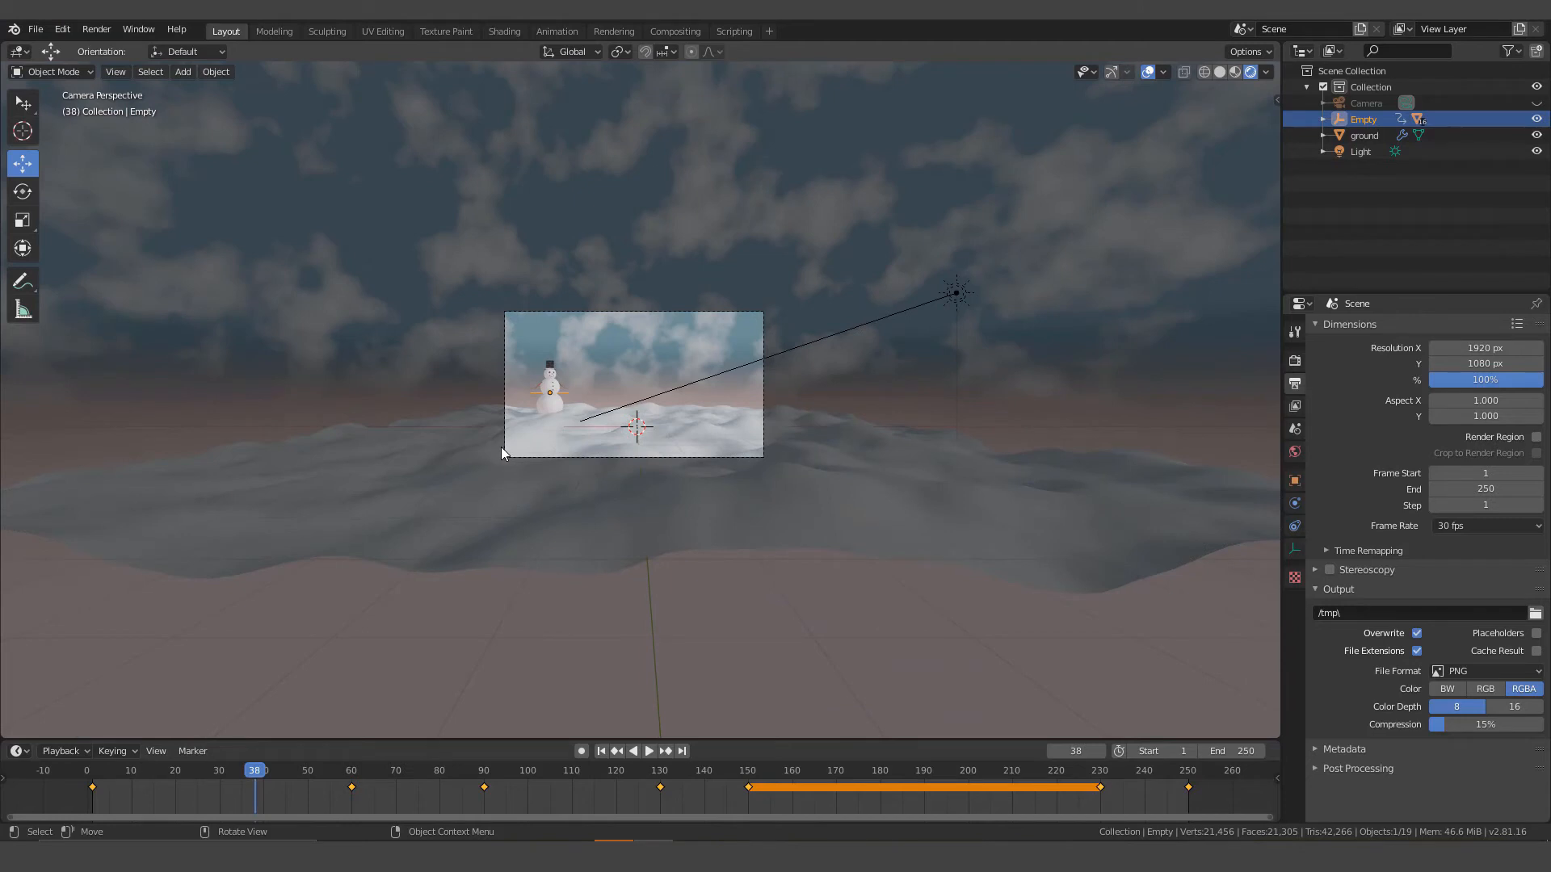
left_click(514, 493)
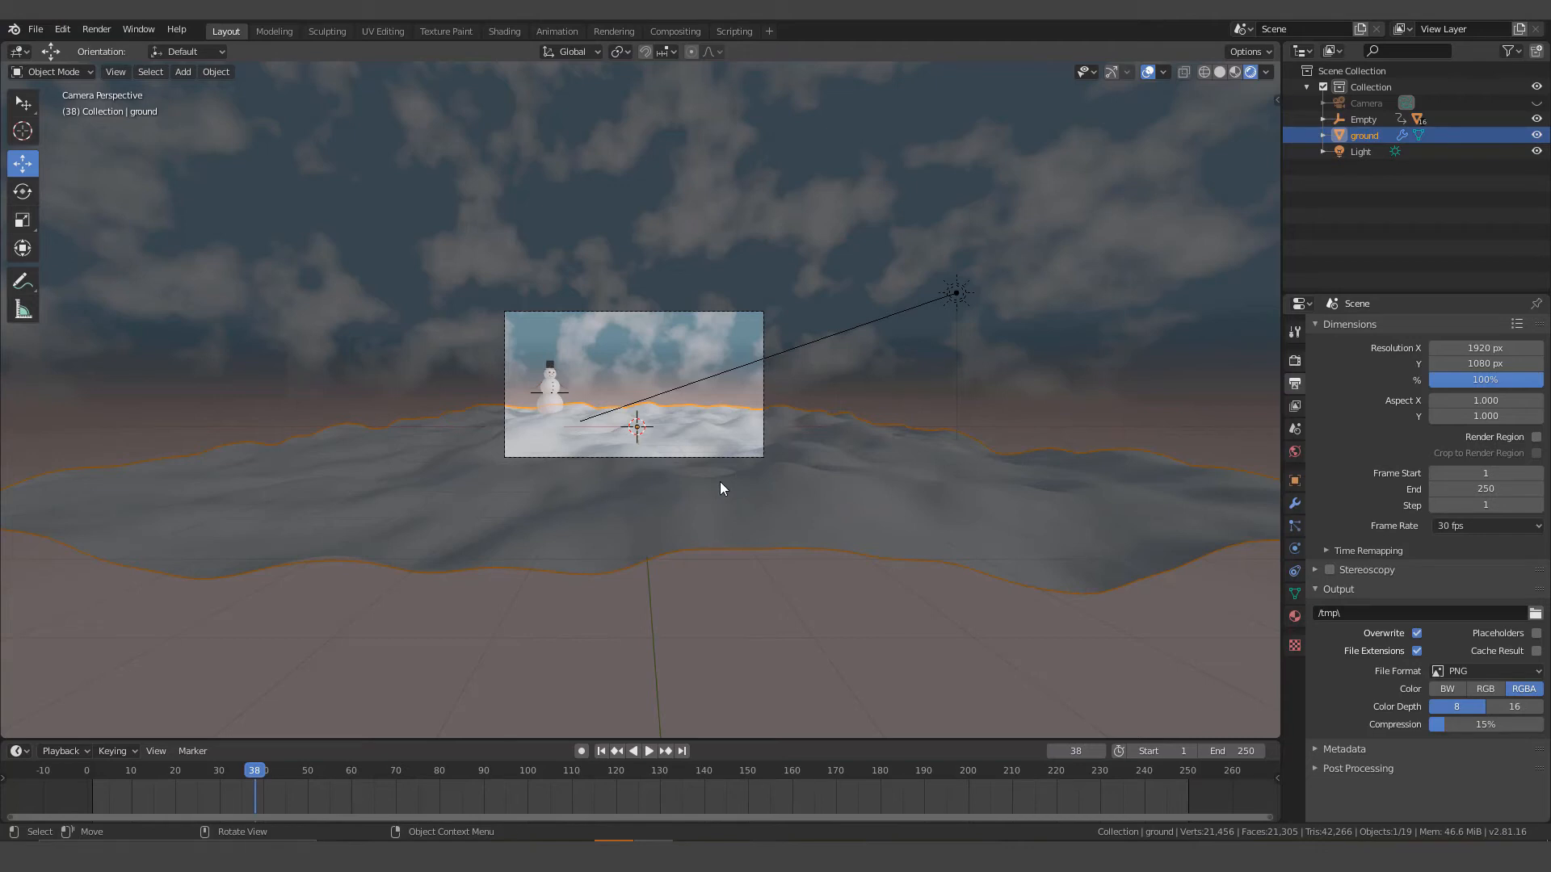
key("shift+d")
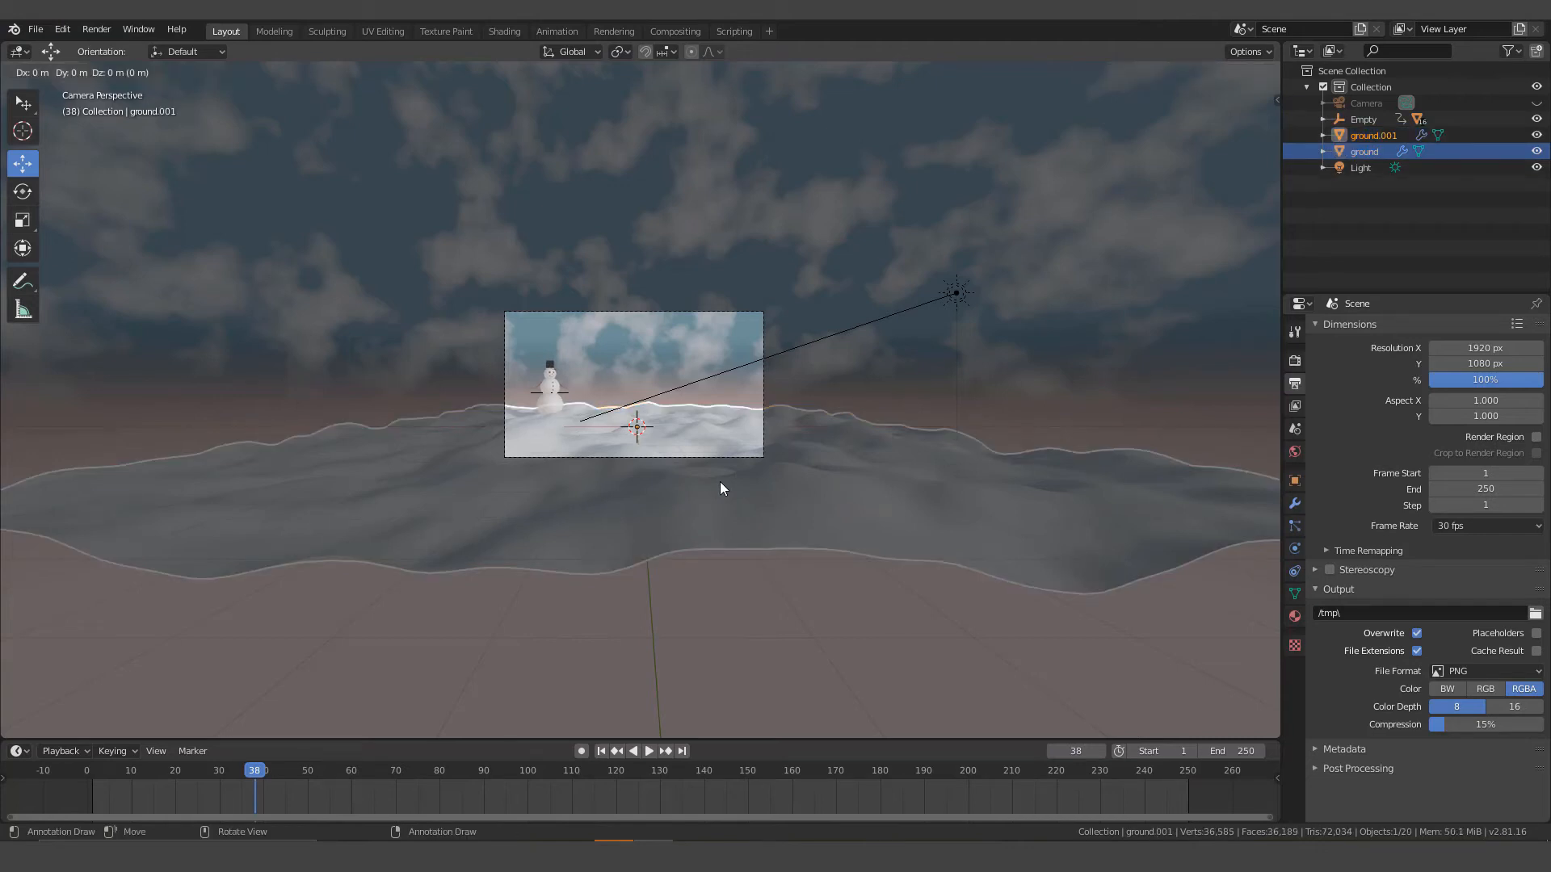
right_click(720, 481)
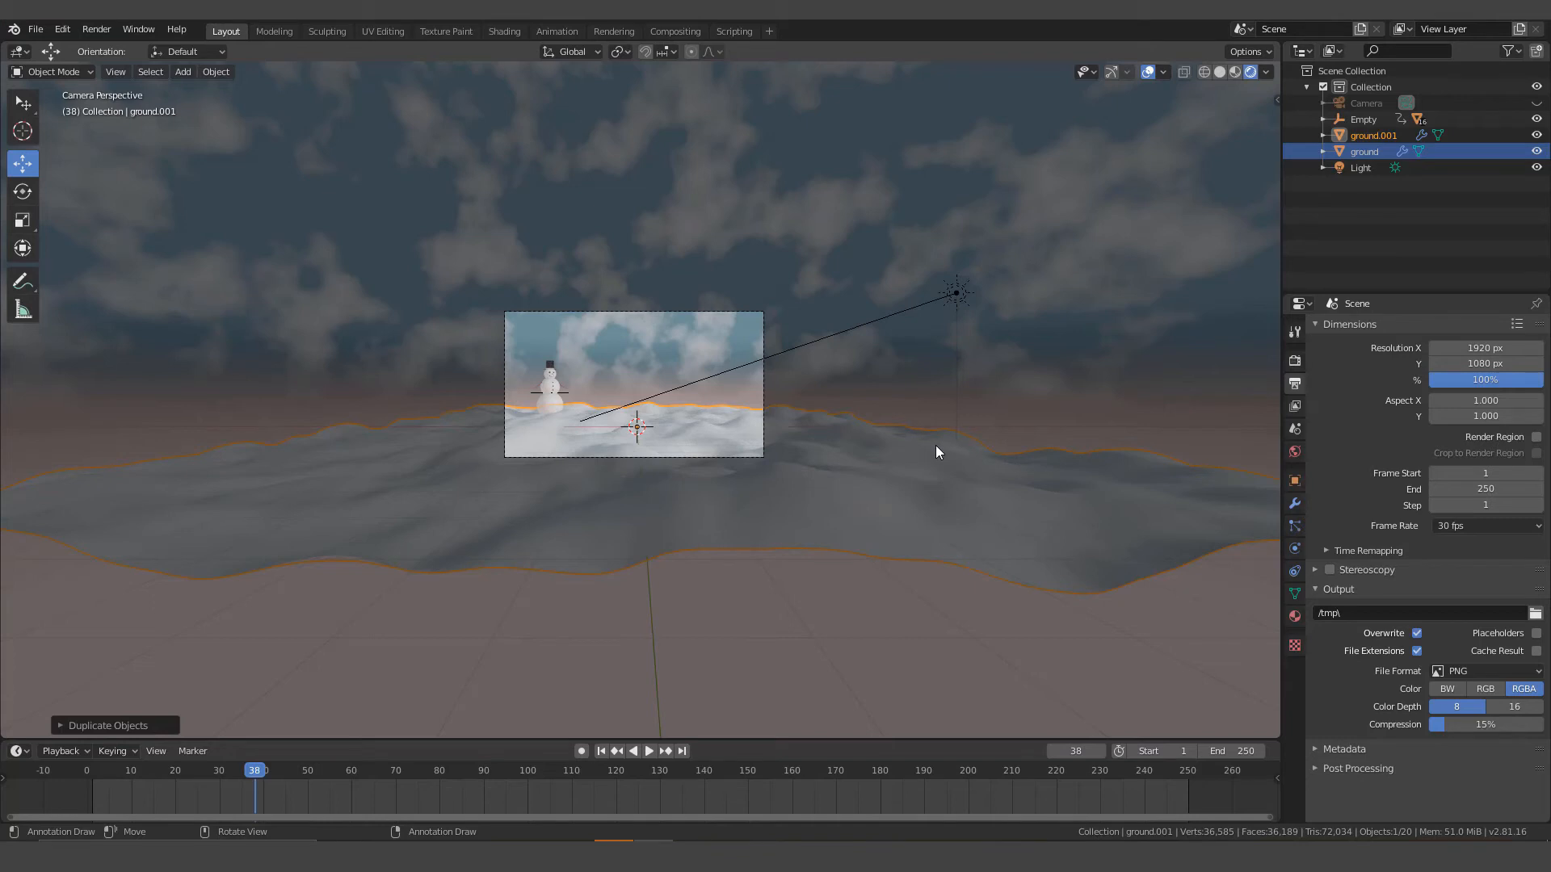
key("g")
key("x")
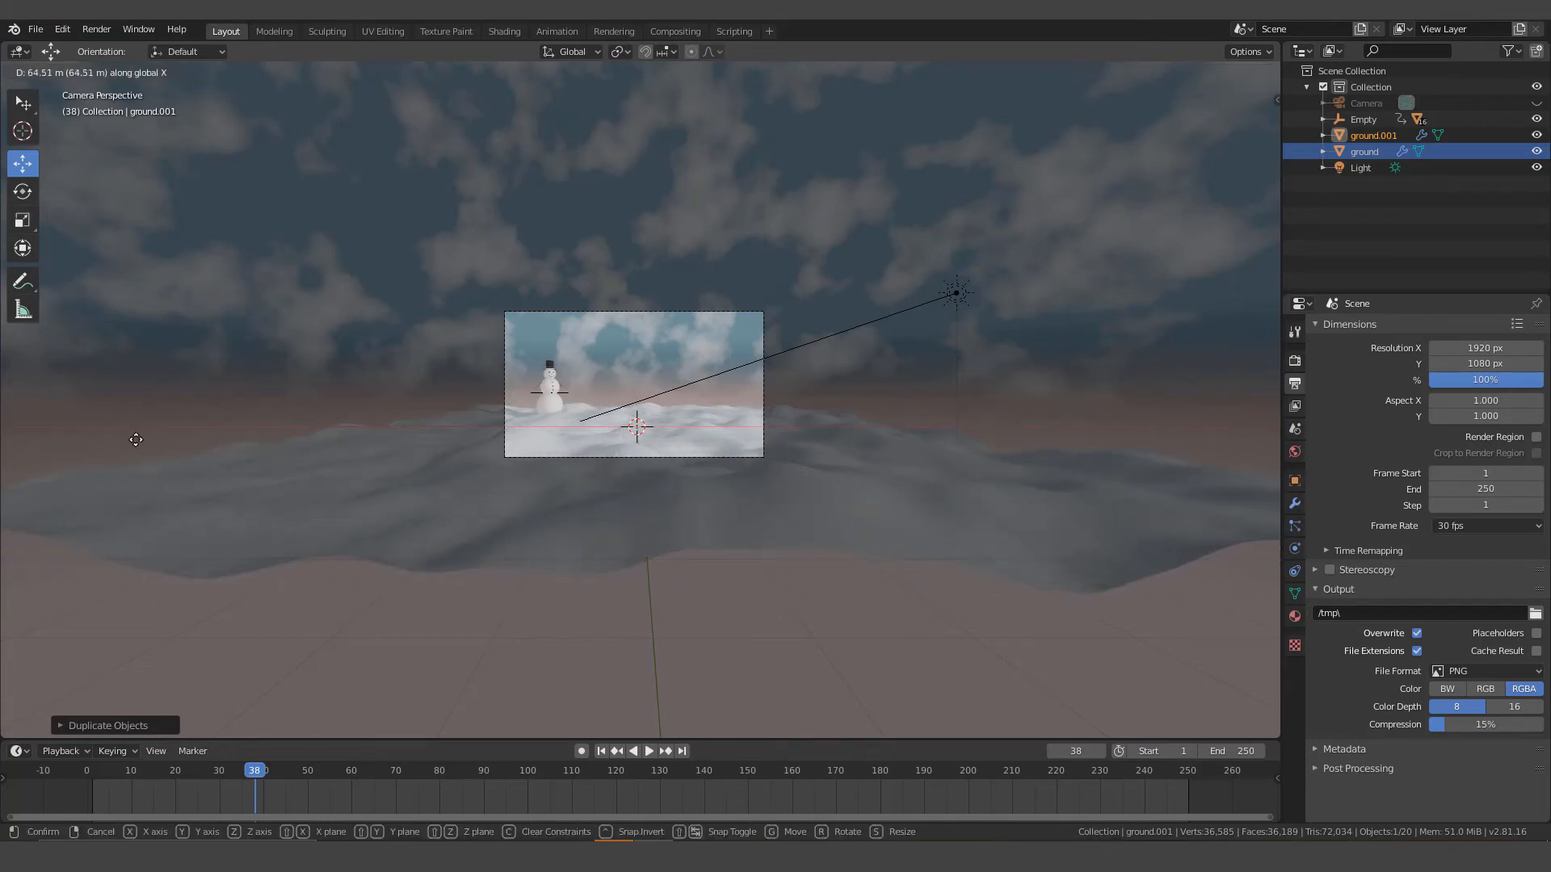
left_click(198, 443)
Move the duplicated ground about -28 m along global X, leaving a gap between it and the original ground.
scroll(707, 474, "down", 1)
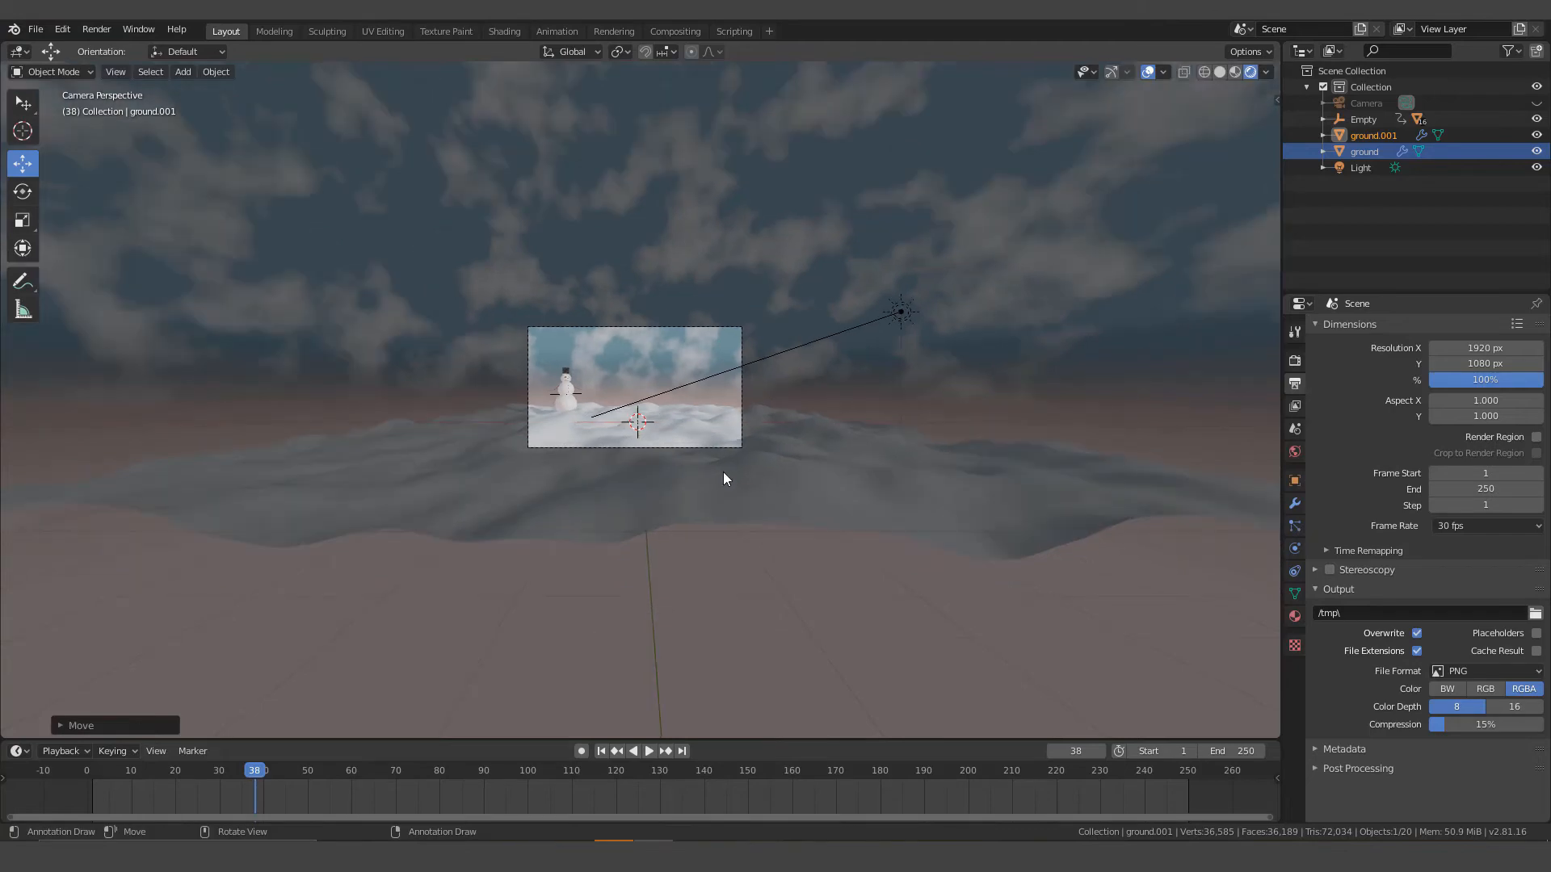
middle_click_drag(724, 472, 737, 503)
scroll(741, 495, "down", 8)
scroll(751, 480, "down", 1)
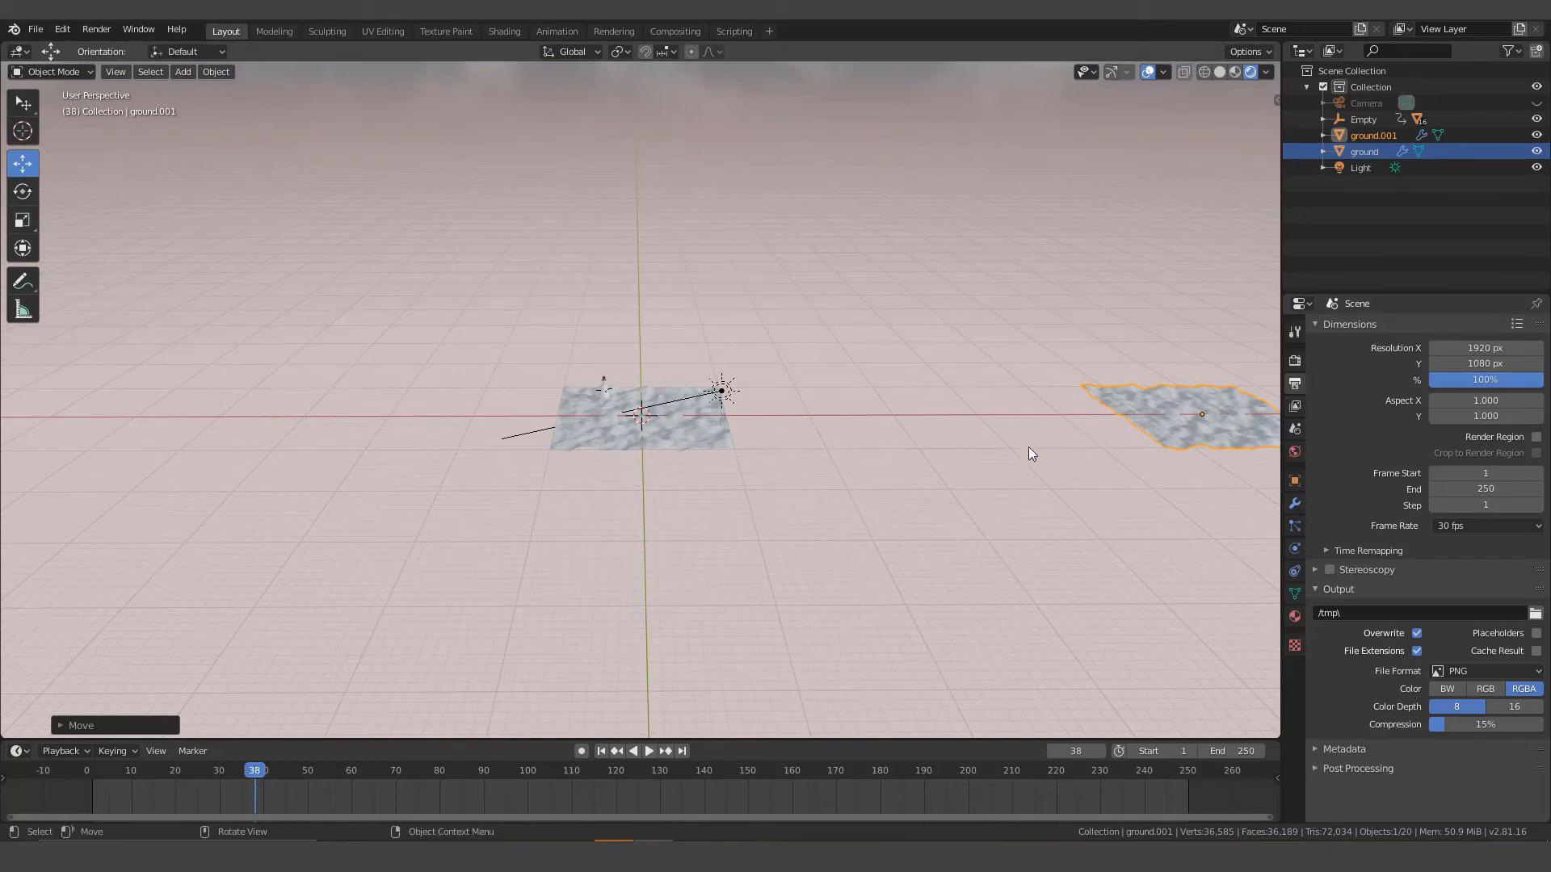
key("x")
key("g")
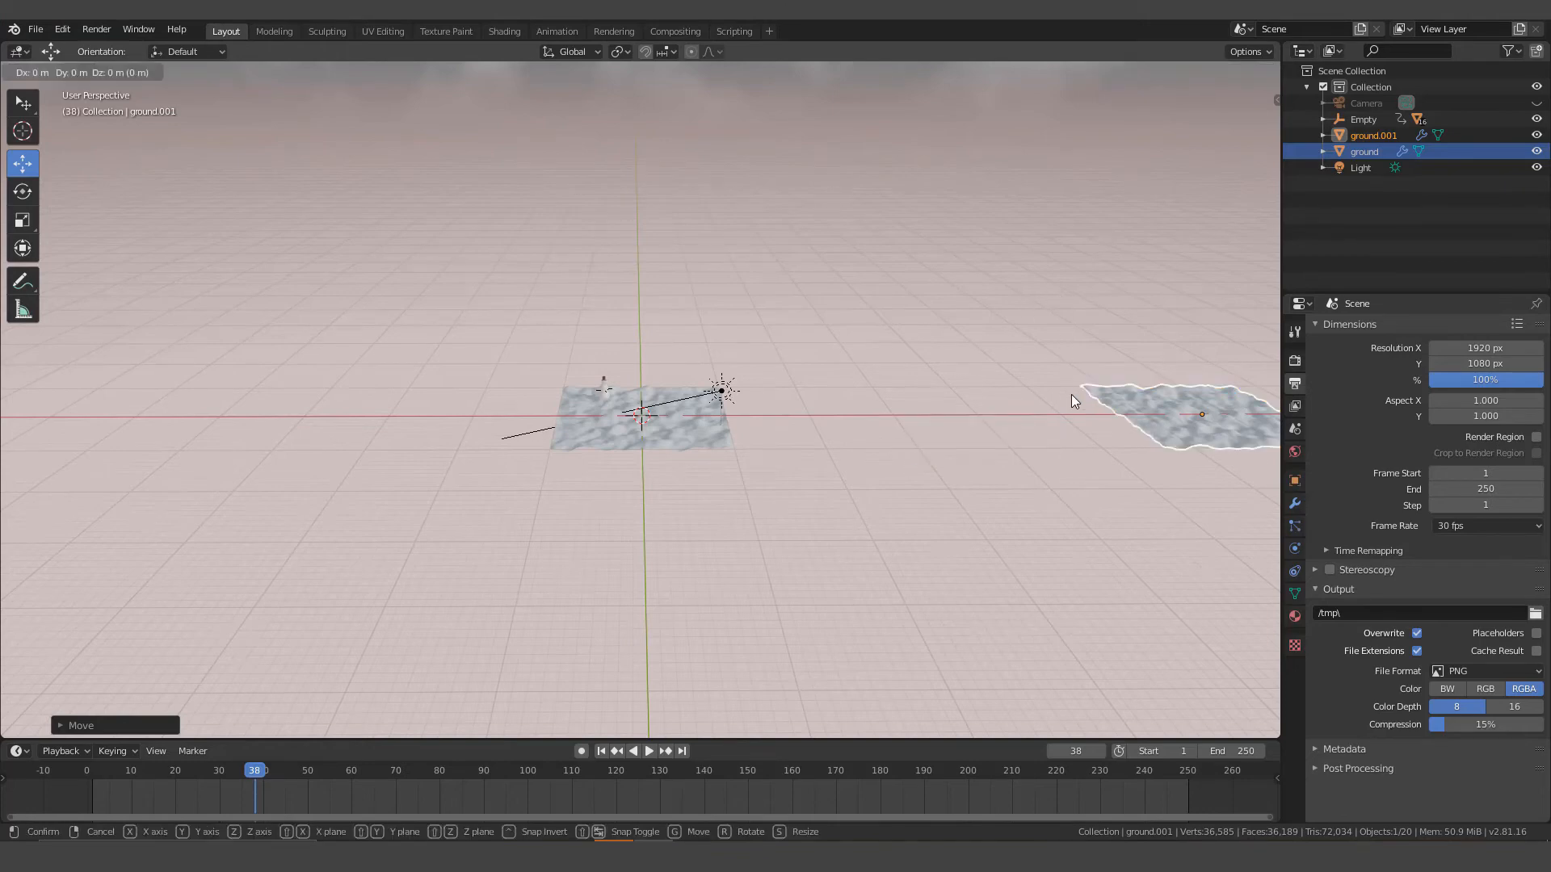
key("x")
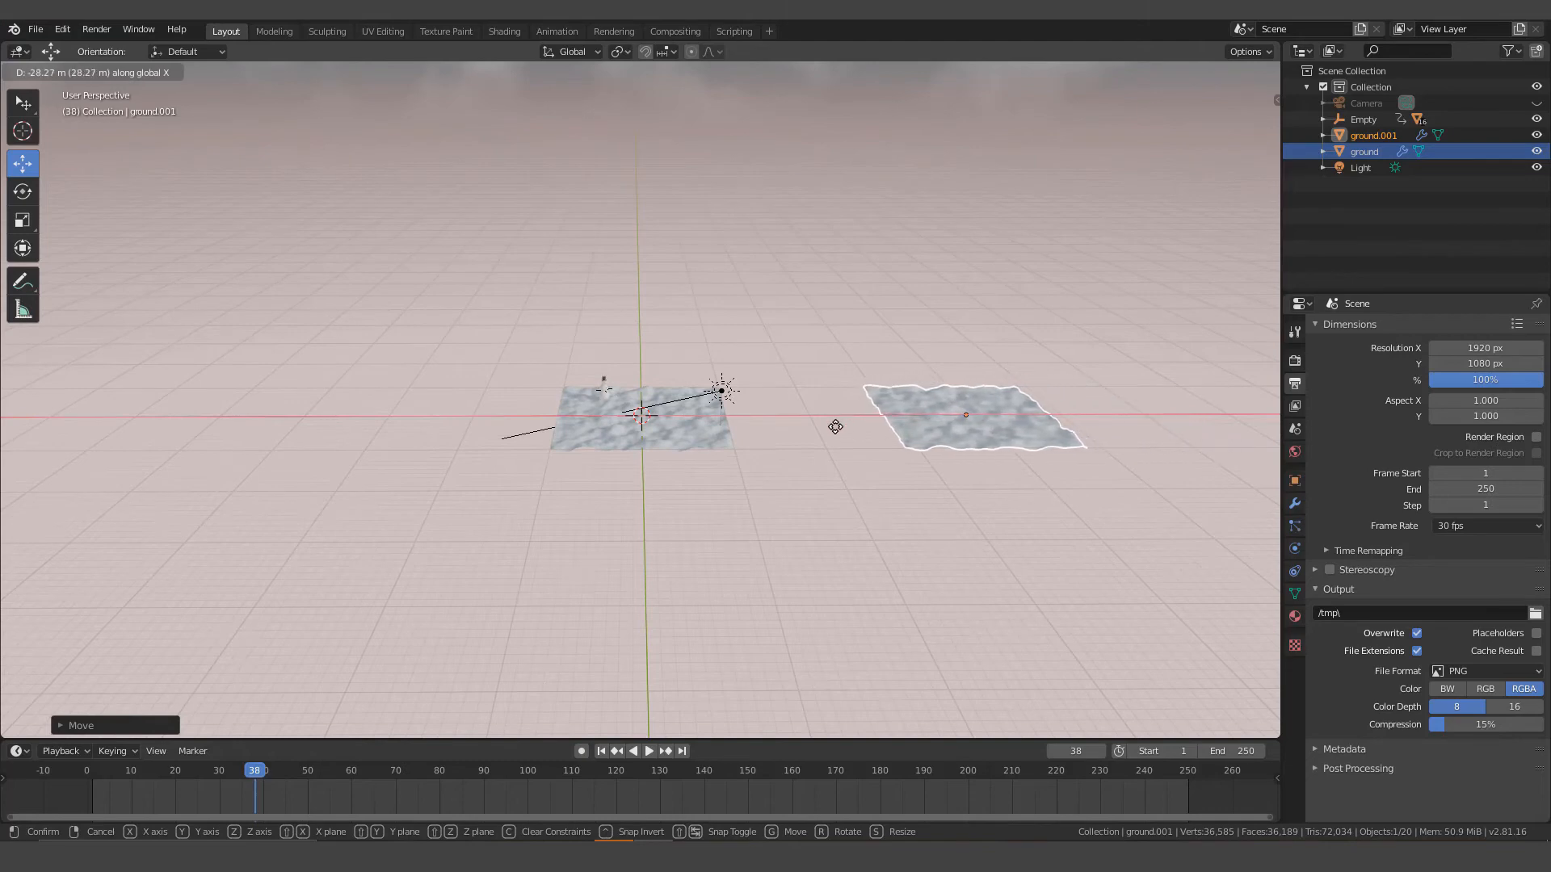
left_click(814, 450)
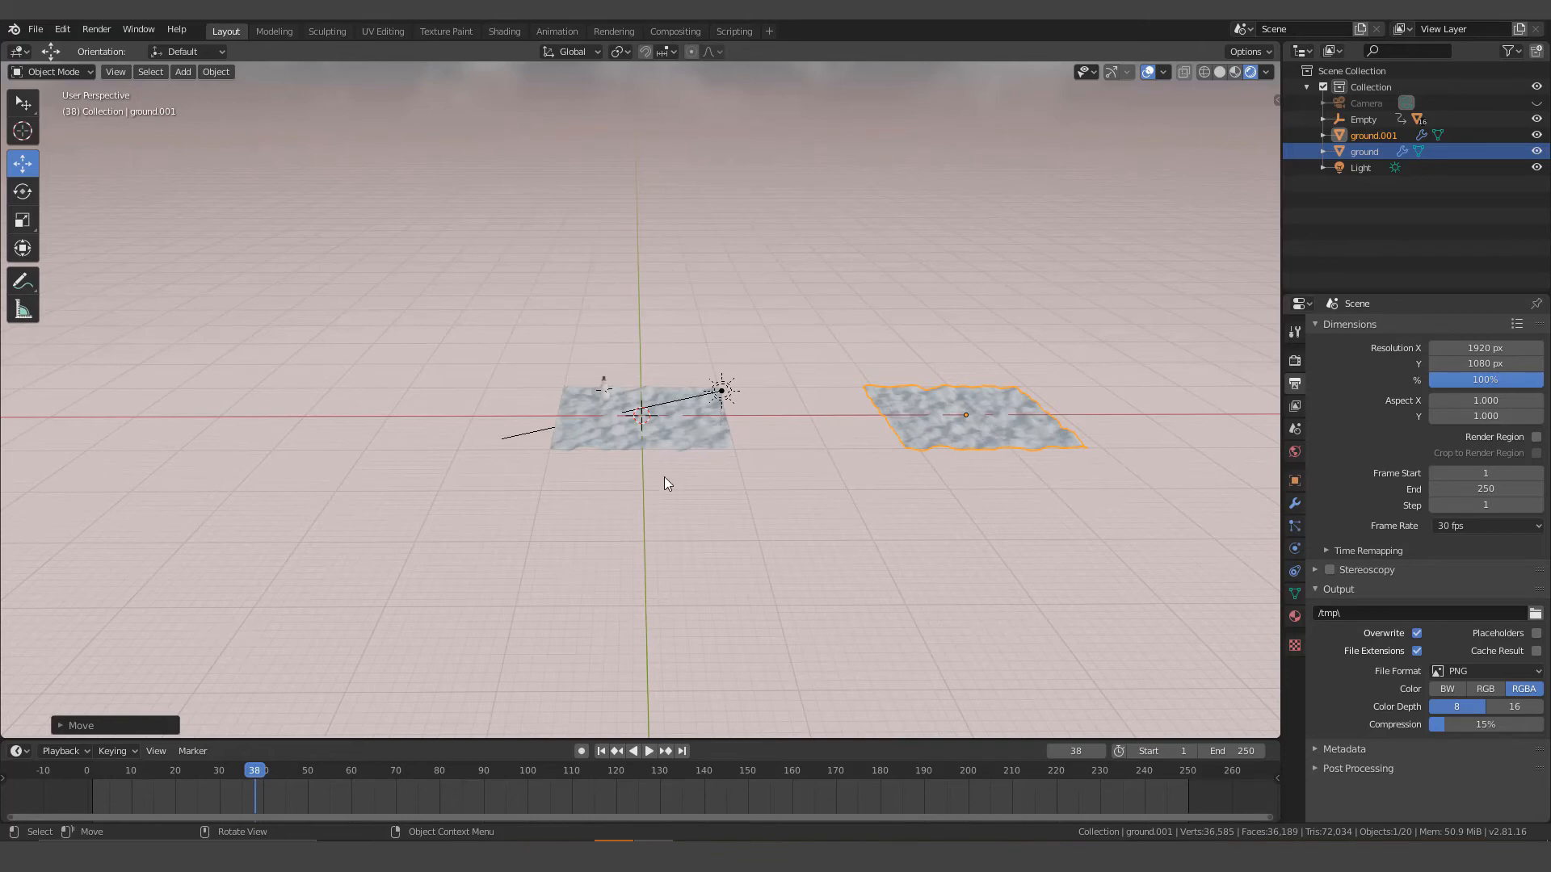
Return to the camera view, select the original ground and open its modifier settings.
scroll(664, 477, "up", 7)
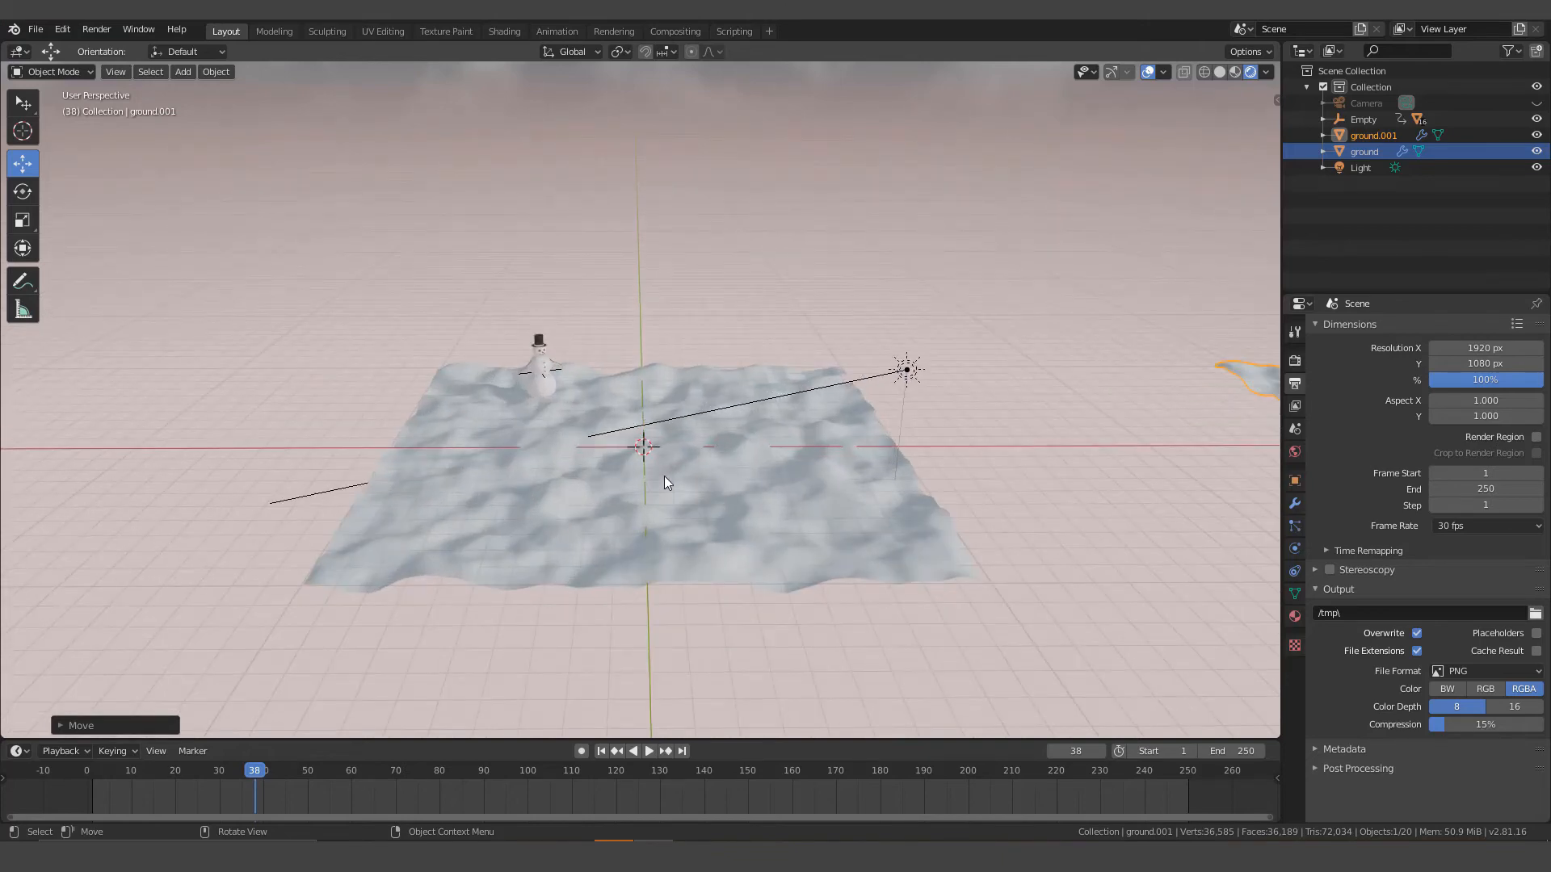
key("KP_0")
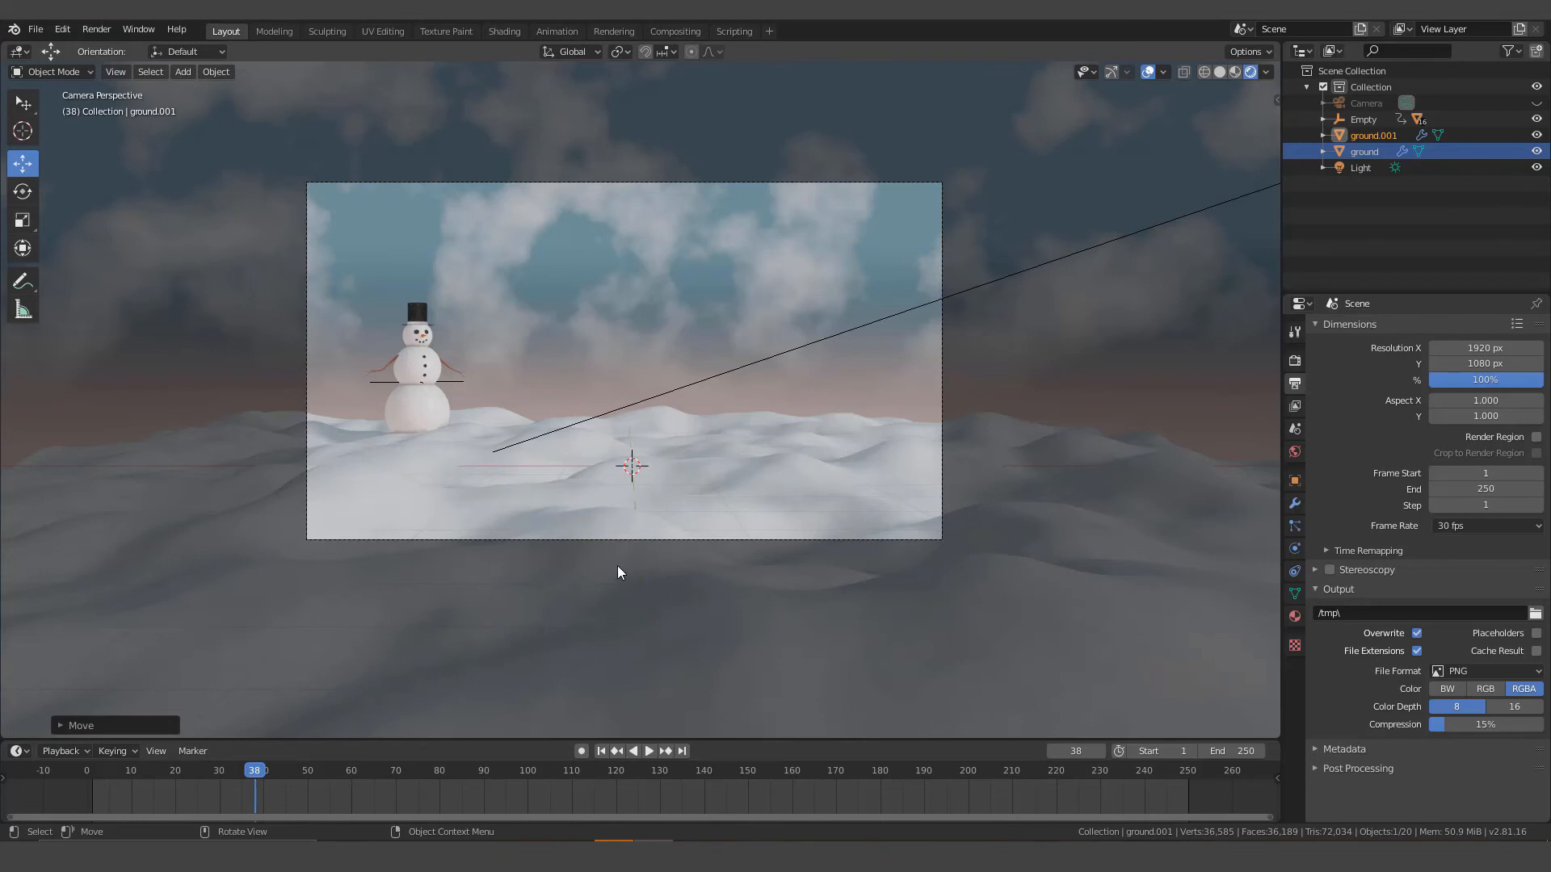
left_click(693, 570)
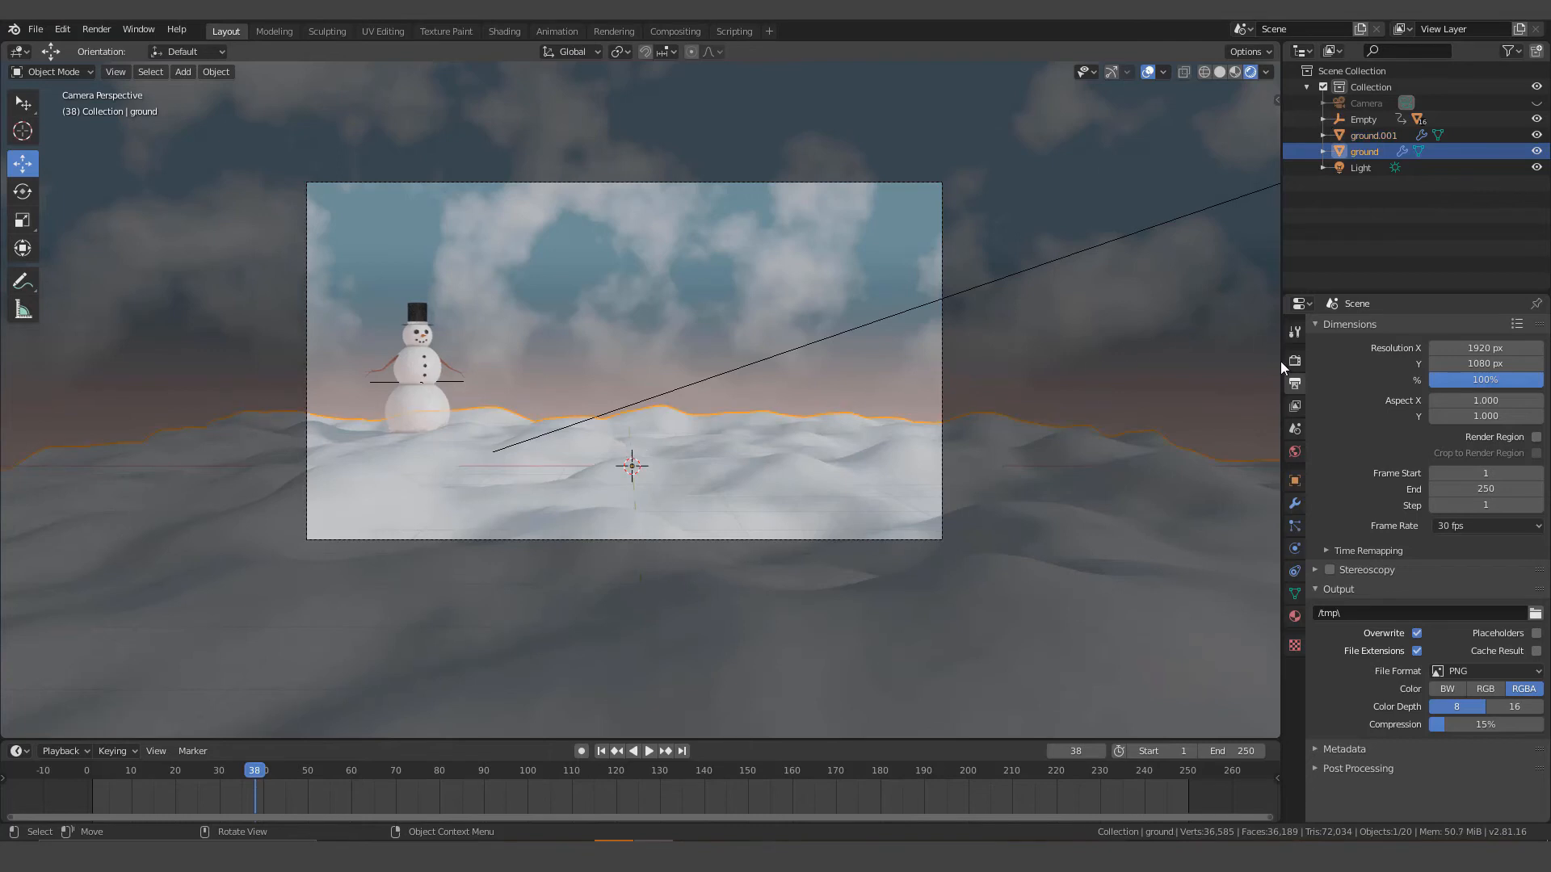
left_click(1295, 504)
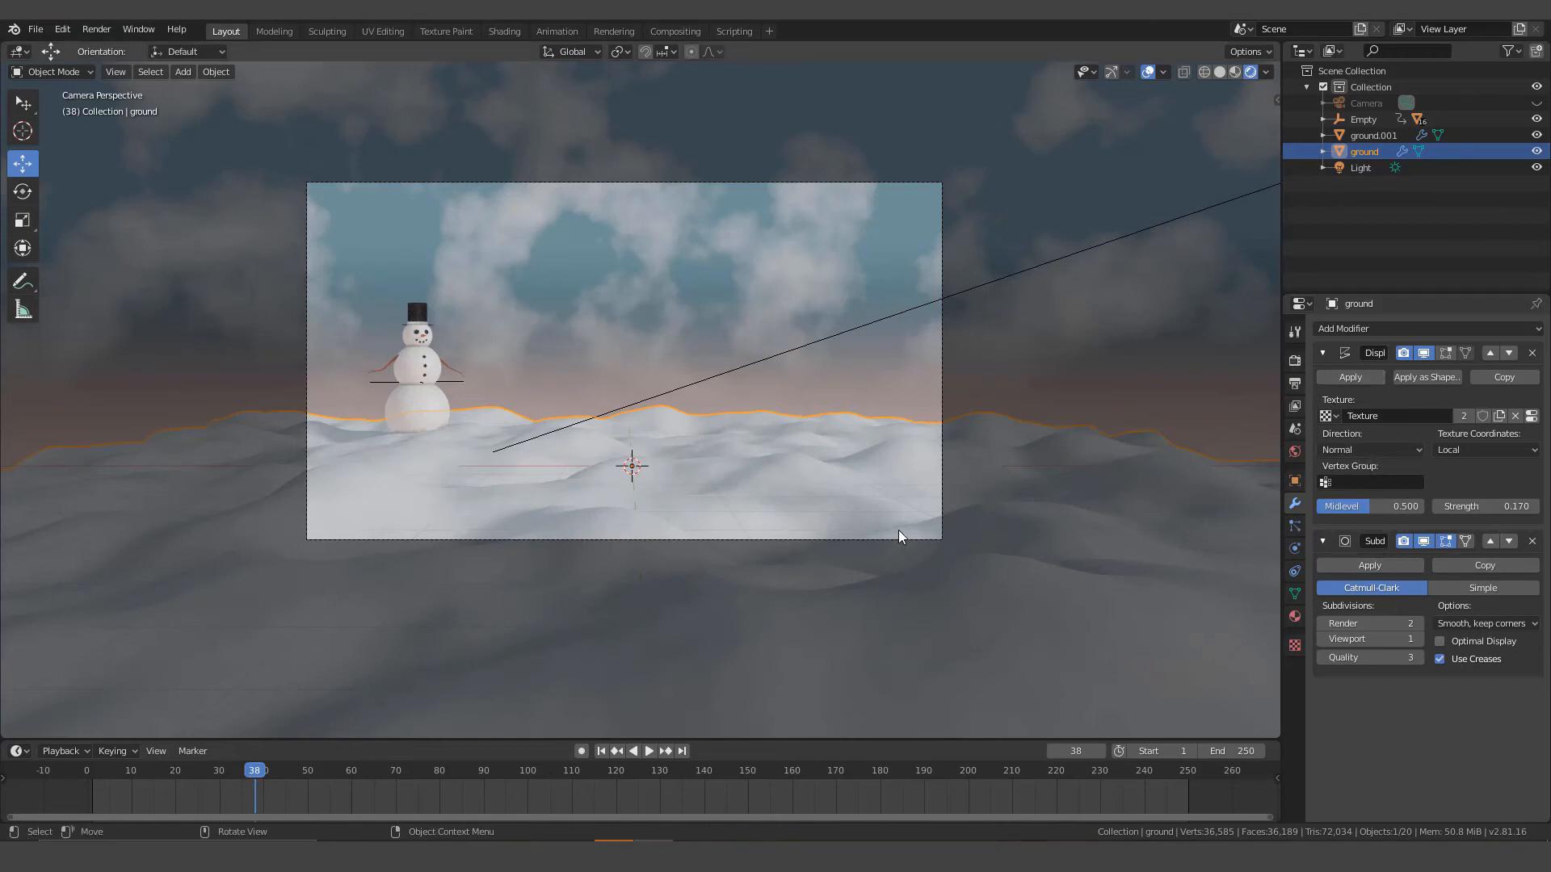
Apply both the Displace and the Subdivision modifiers on the original ground.
left_click(1346, 380)
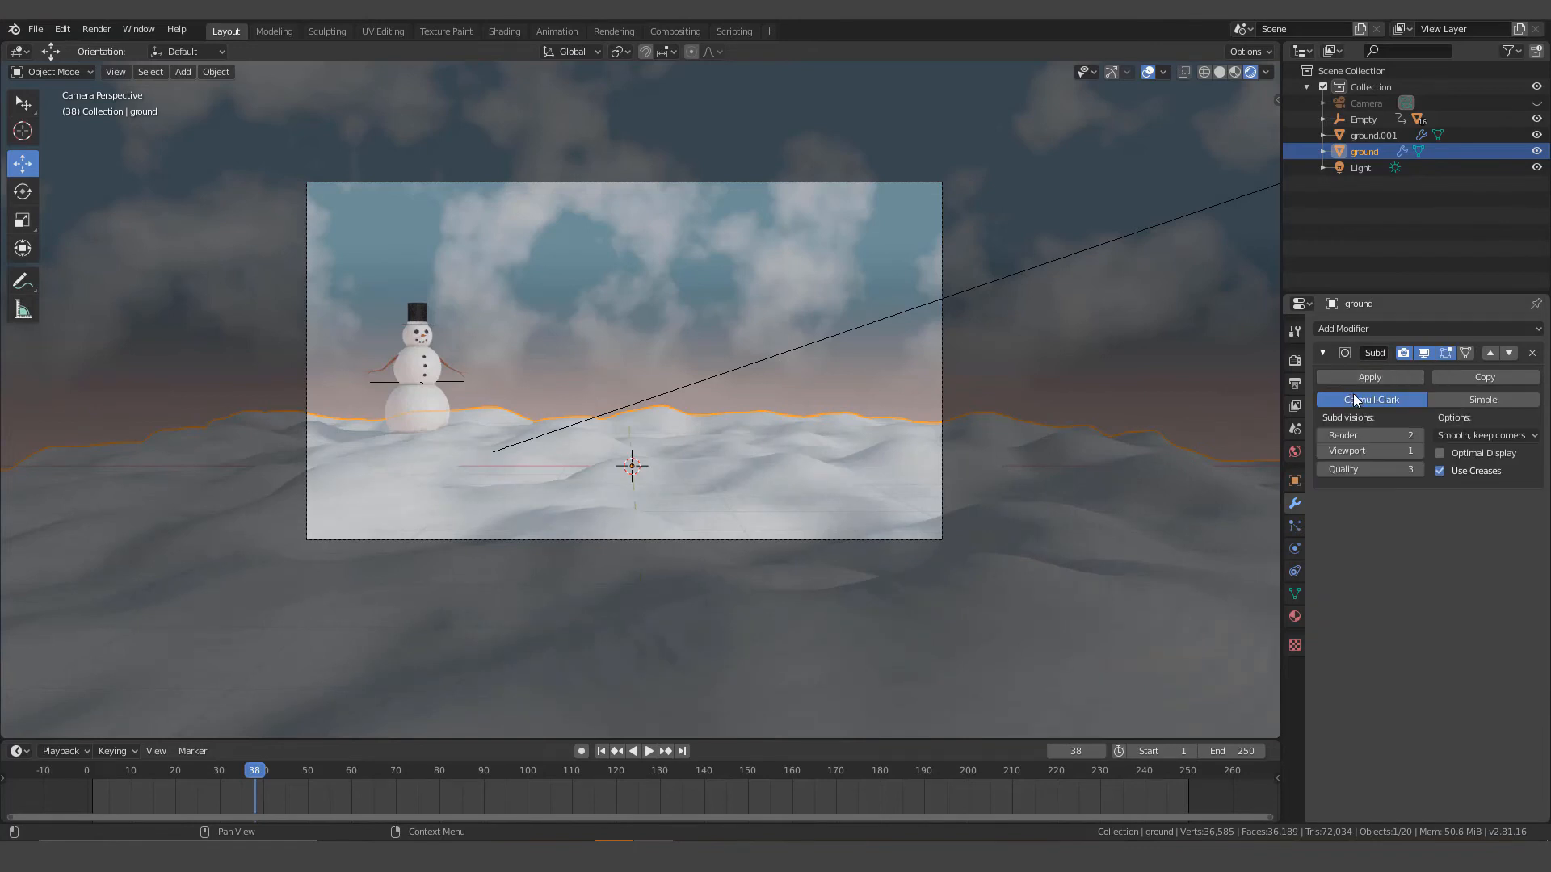
left_click(1356, 378)
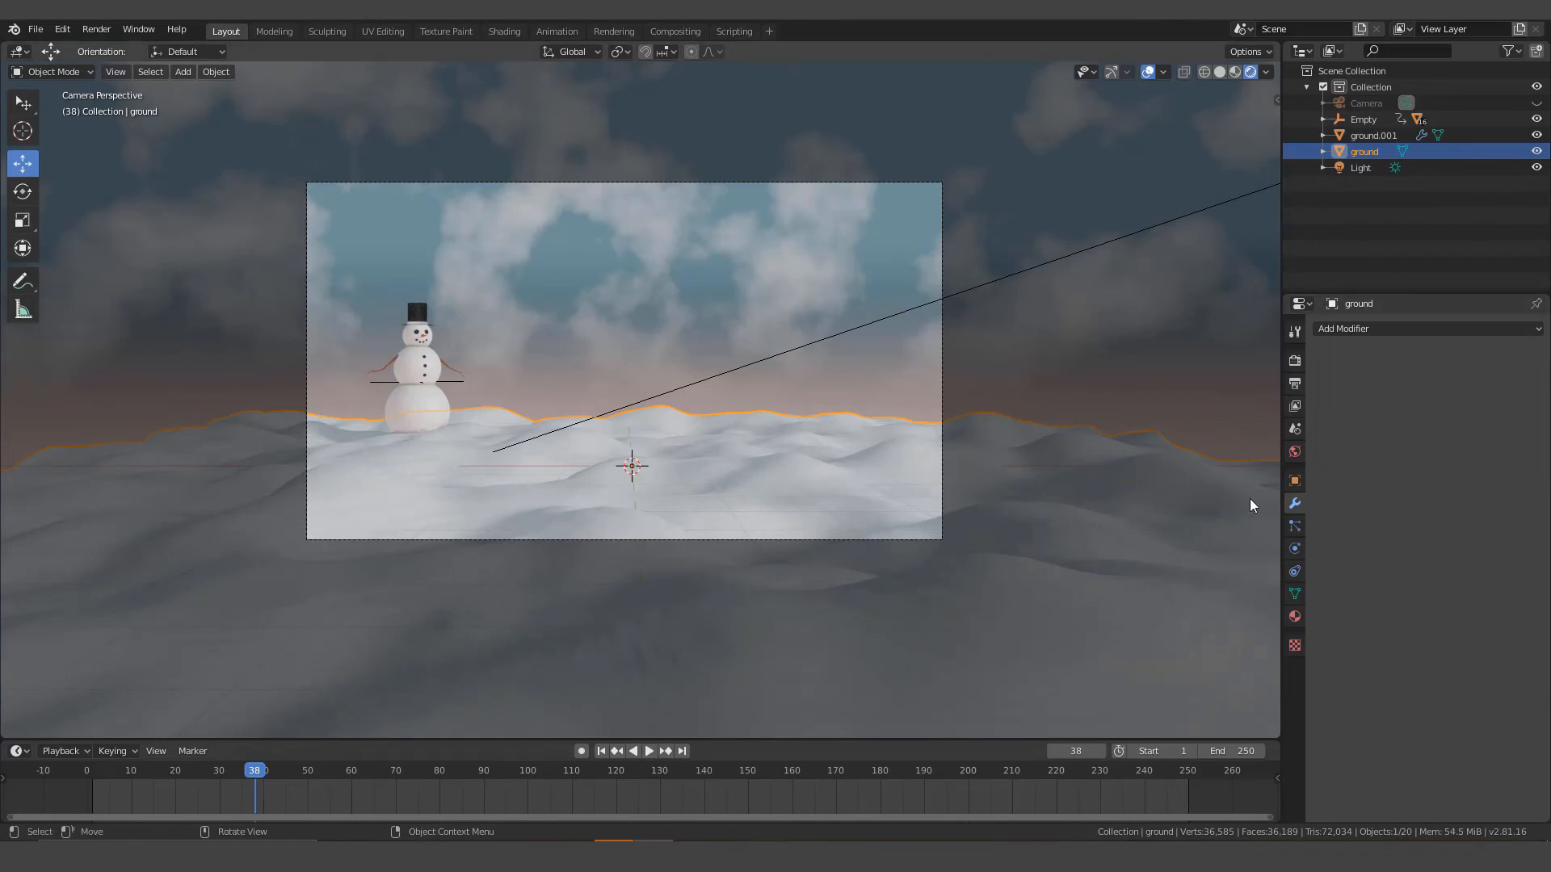
scroll(645, 649, "up", 1)
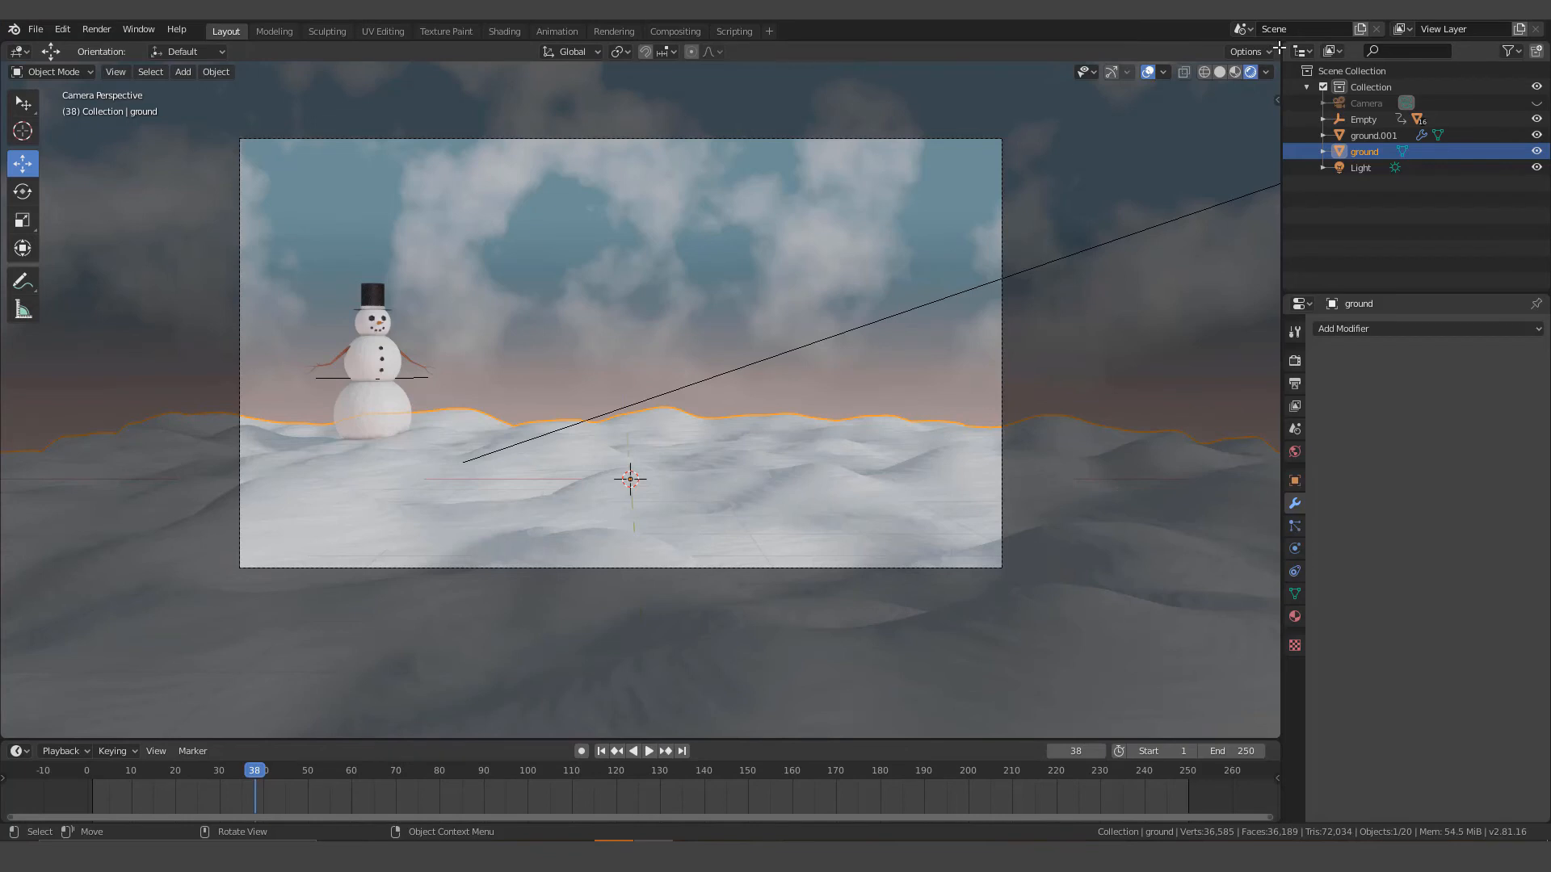
Split the viewport into two side-by-side areas, switch the new one to the Shader Editor and hide its sidebar.
left_click_drag(1279, 47, 861, 98)
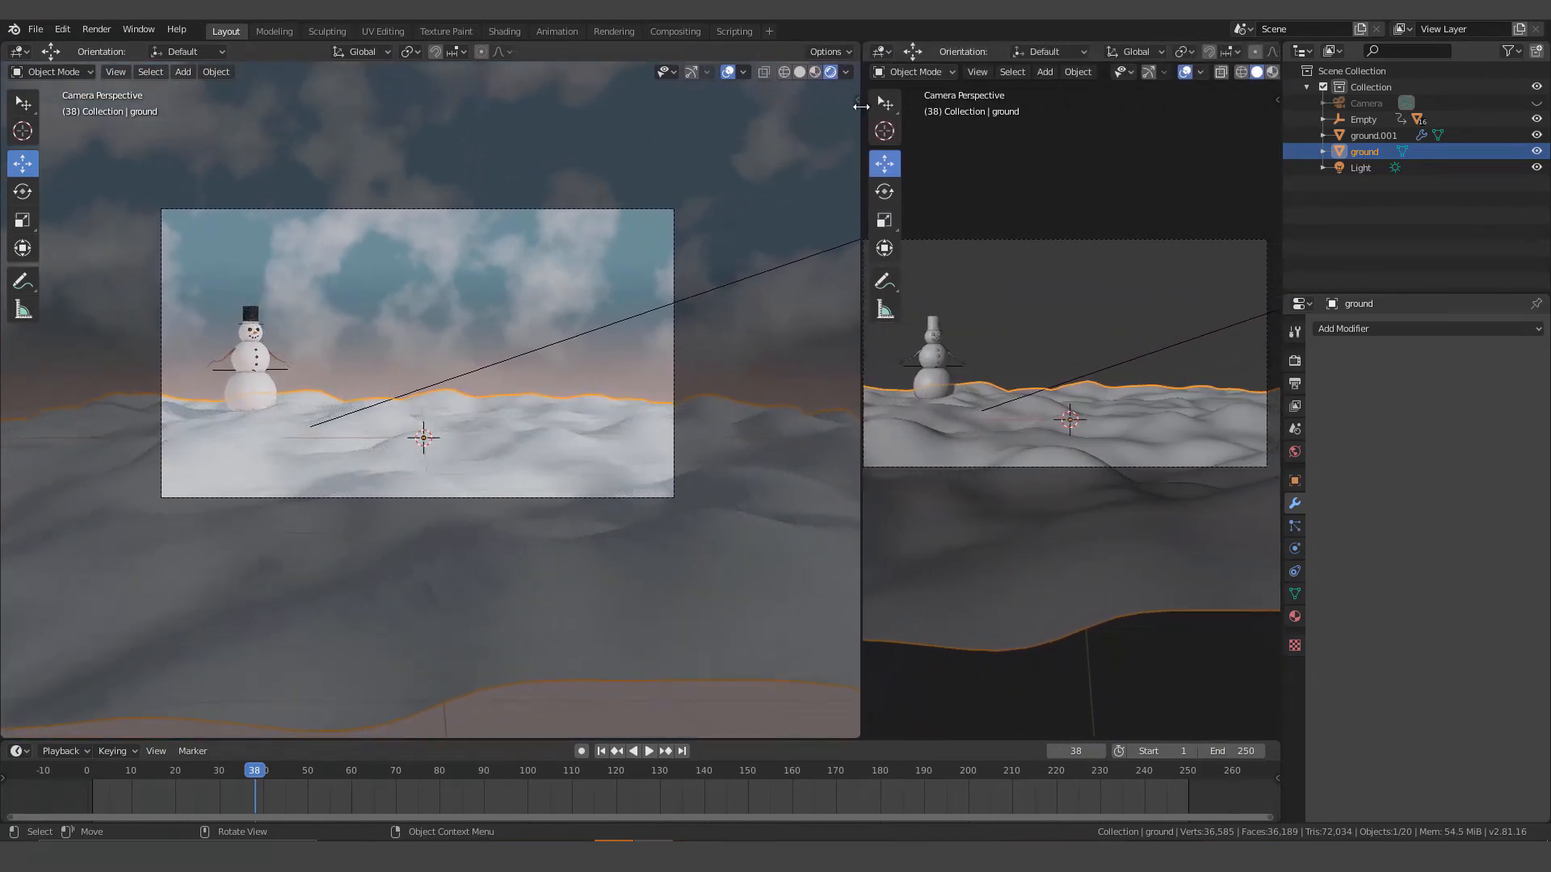
left_click(883, 52)
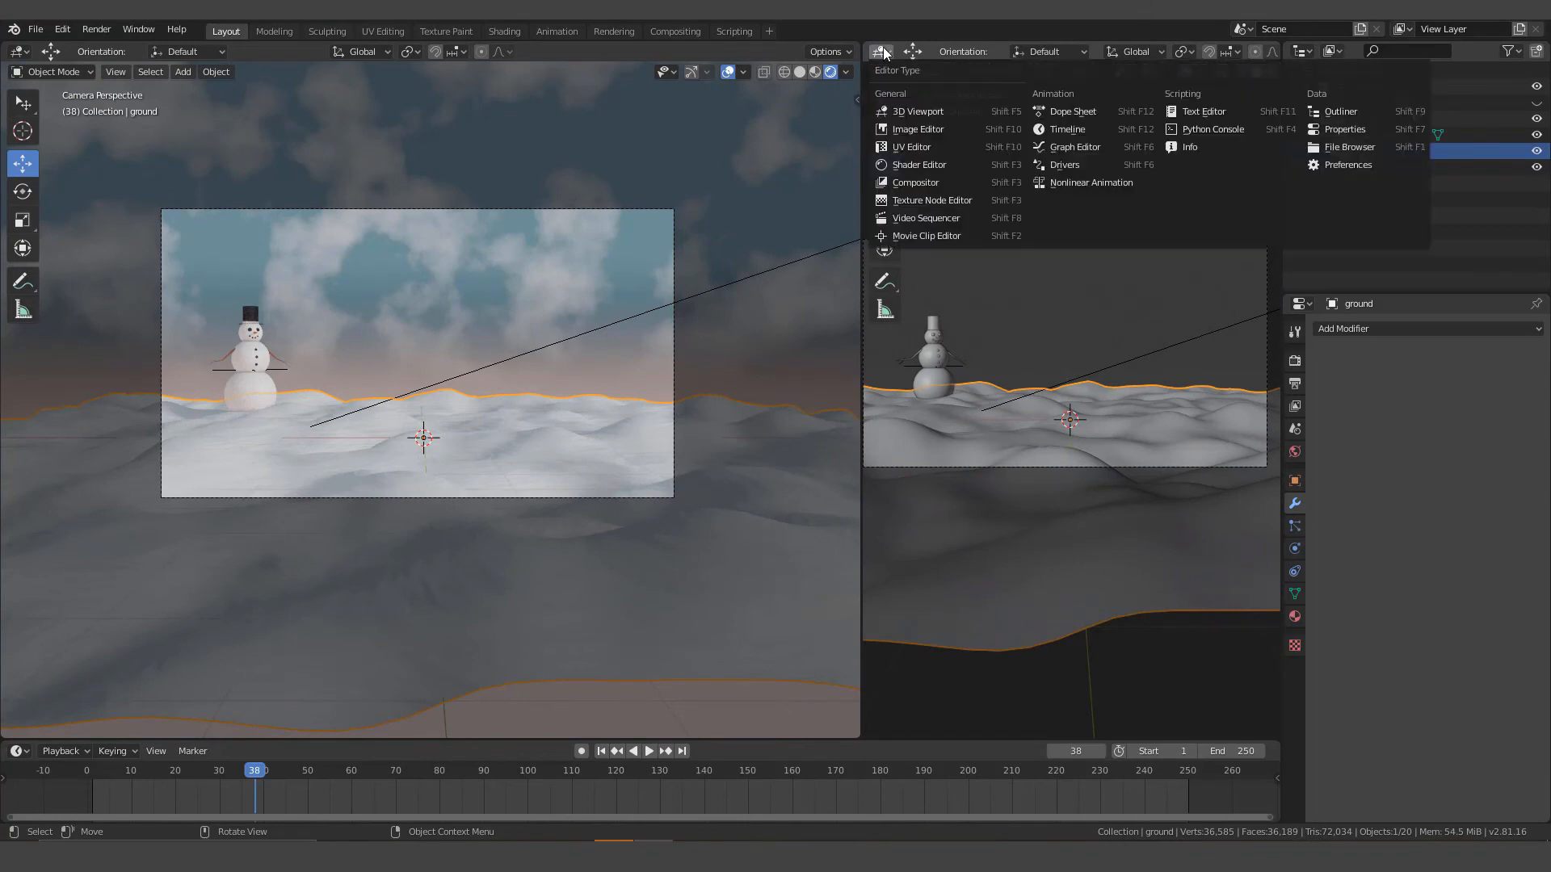
left_click(932, 166)
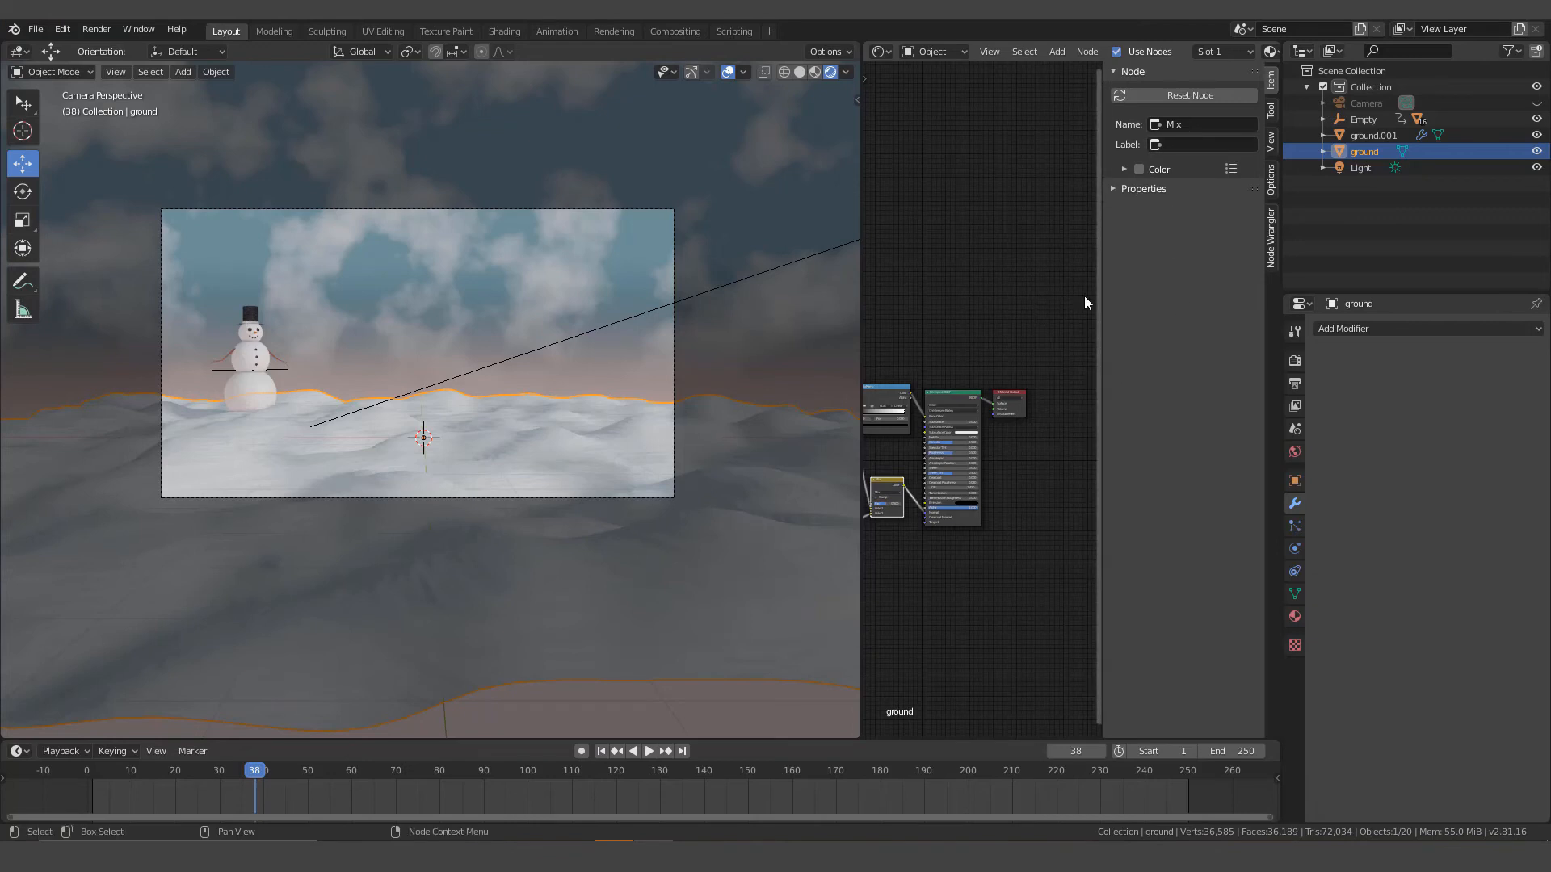
key("n")
Examine the Noise Texture, Bump and Mix nodes of the ground material and compare them with the snow in the camera view.
middle_click_drag(1051, 434, 1234, 249, "ctrl")
scroll(1109, 347, "up", 2)
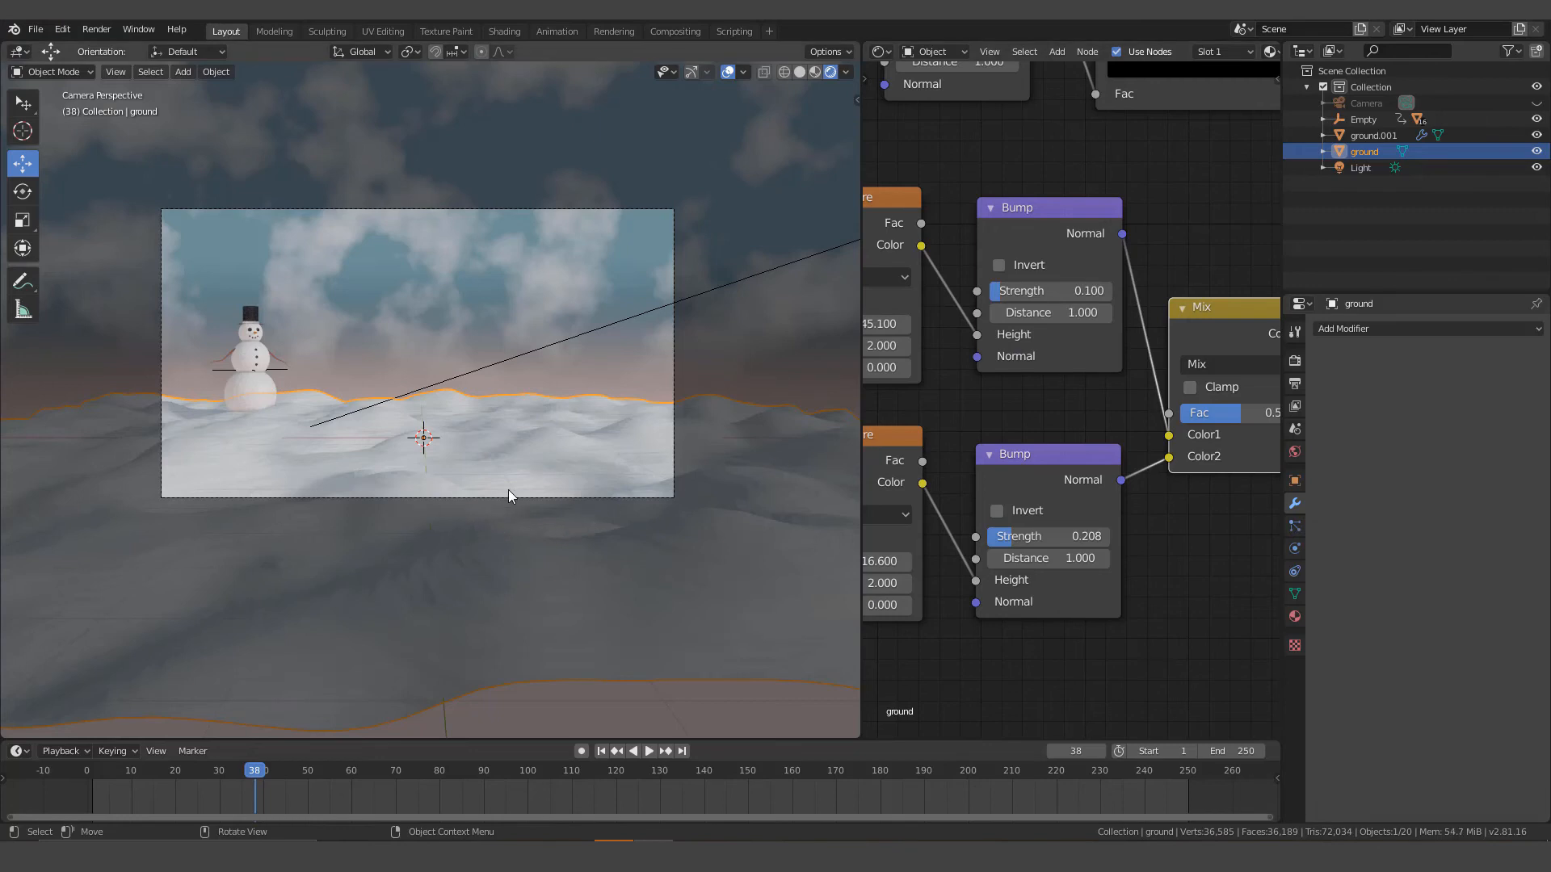
scroll(495, 490, "up", 2)
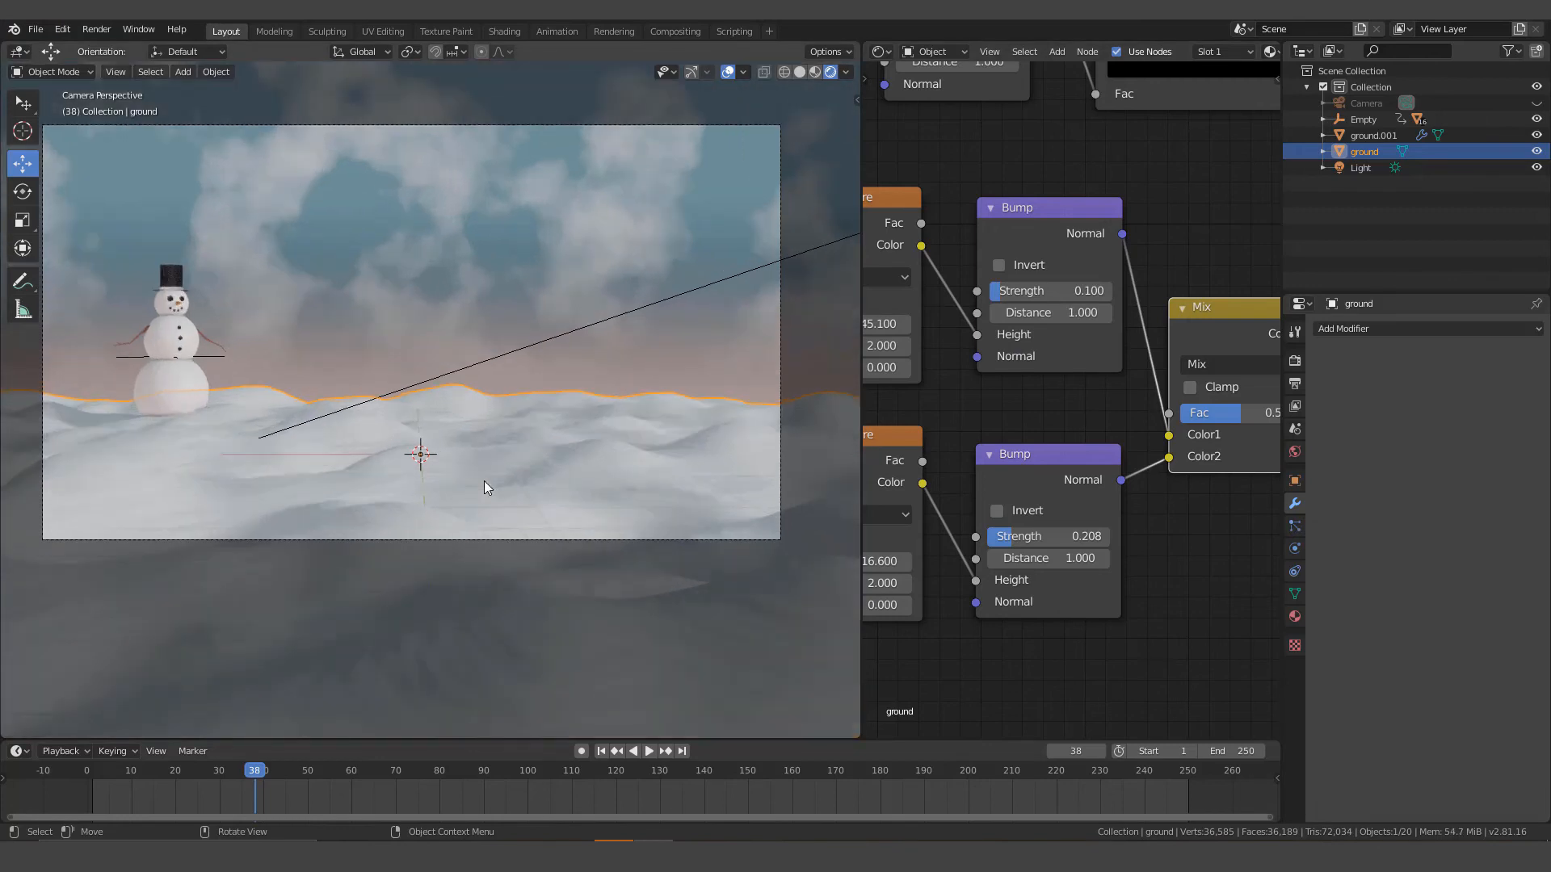
scroll(482, 482, "down", 1)
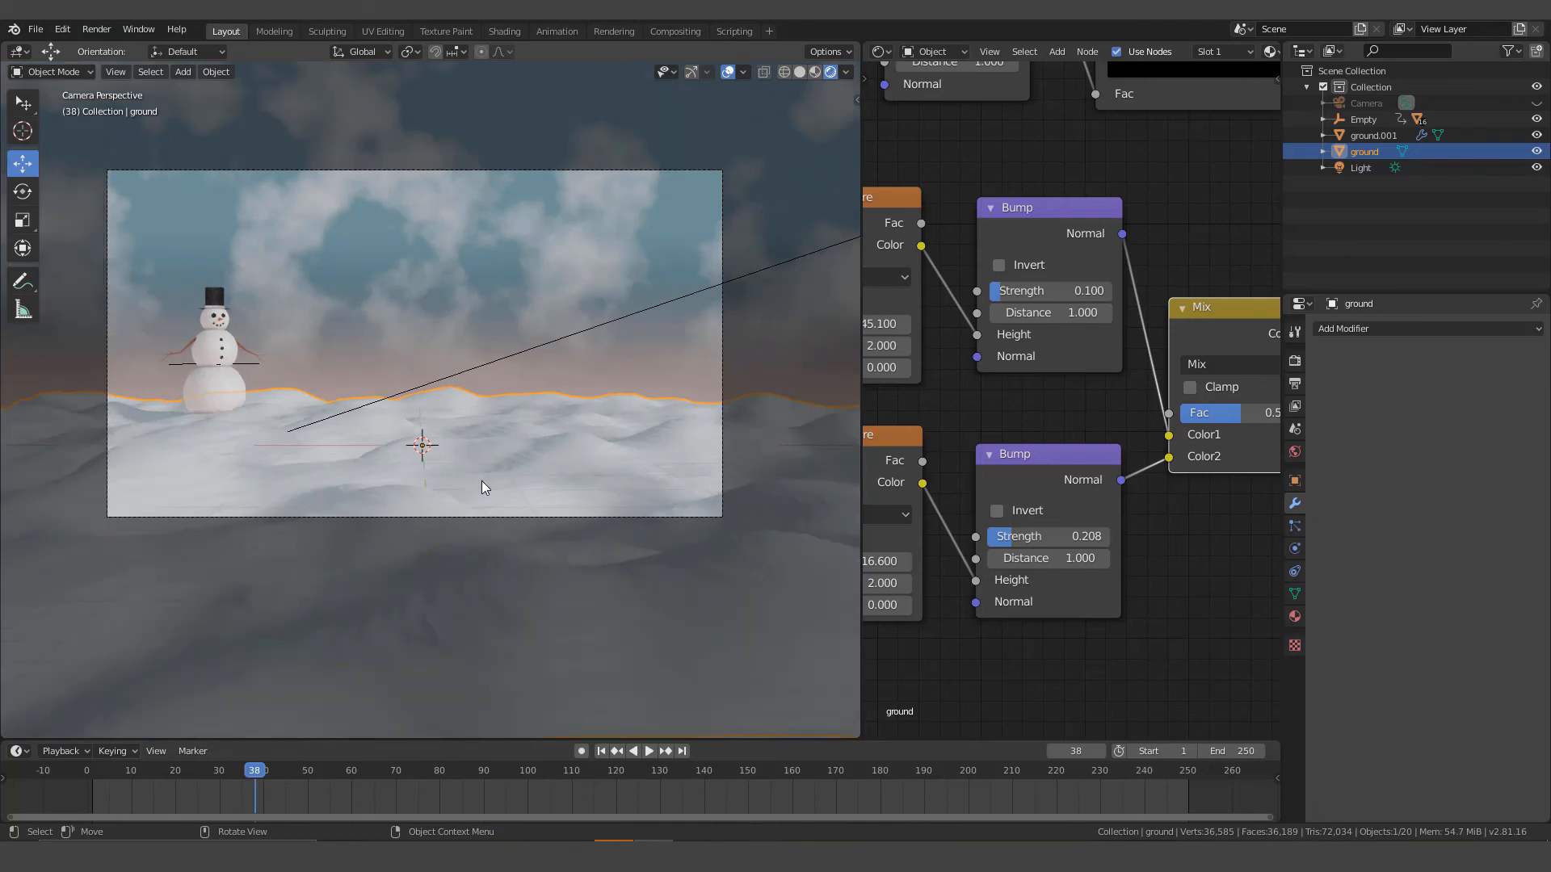
scroll(958, 370, "down", 1)
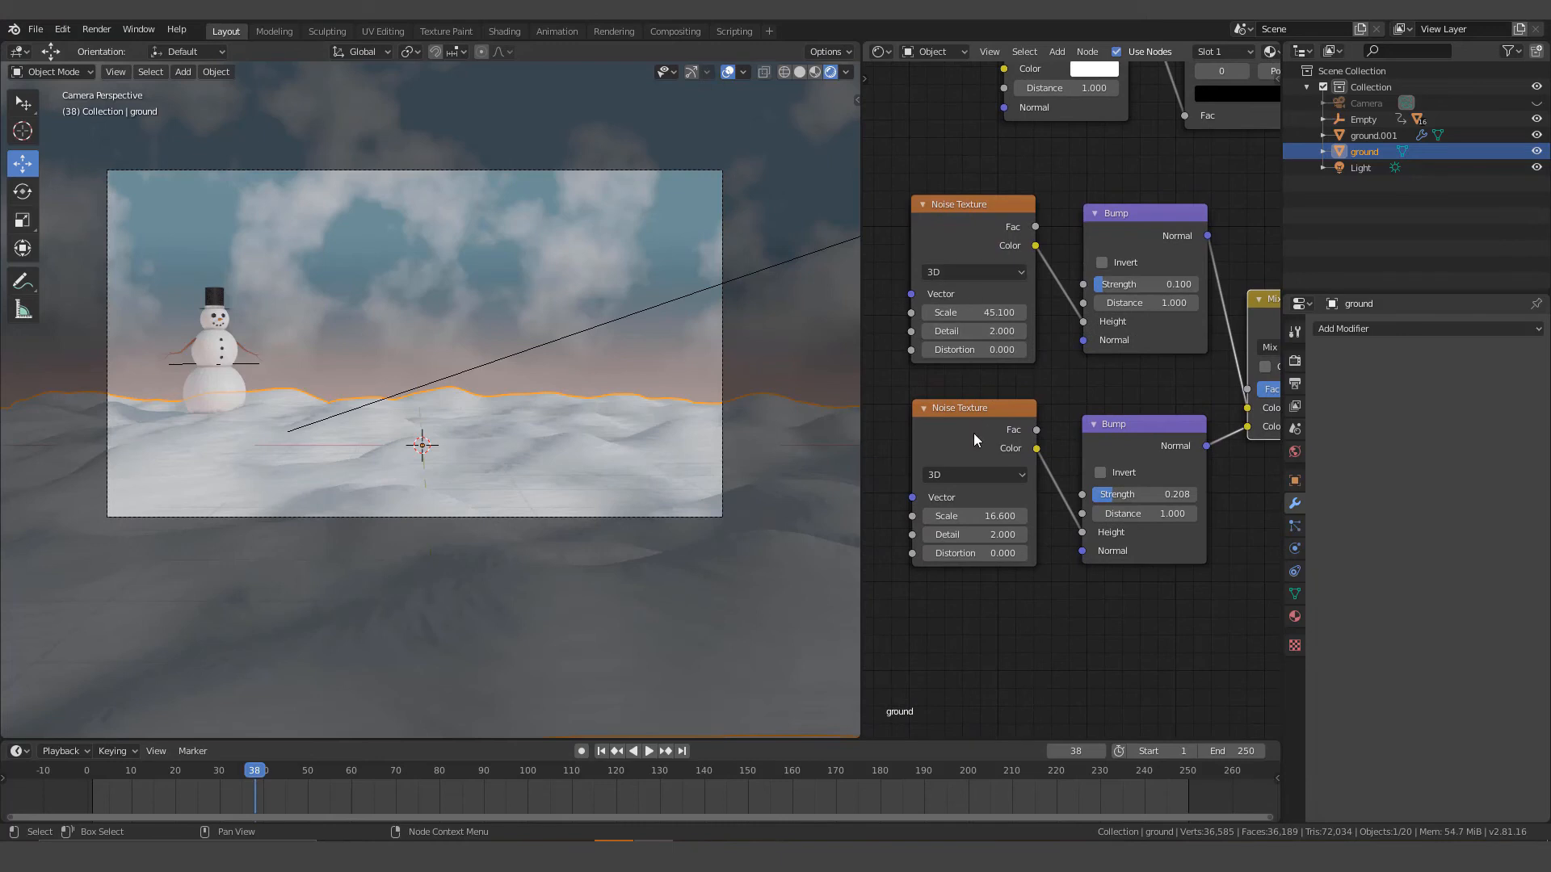
middle_click_drag(1181, 390, 1020, 380)
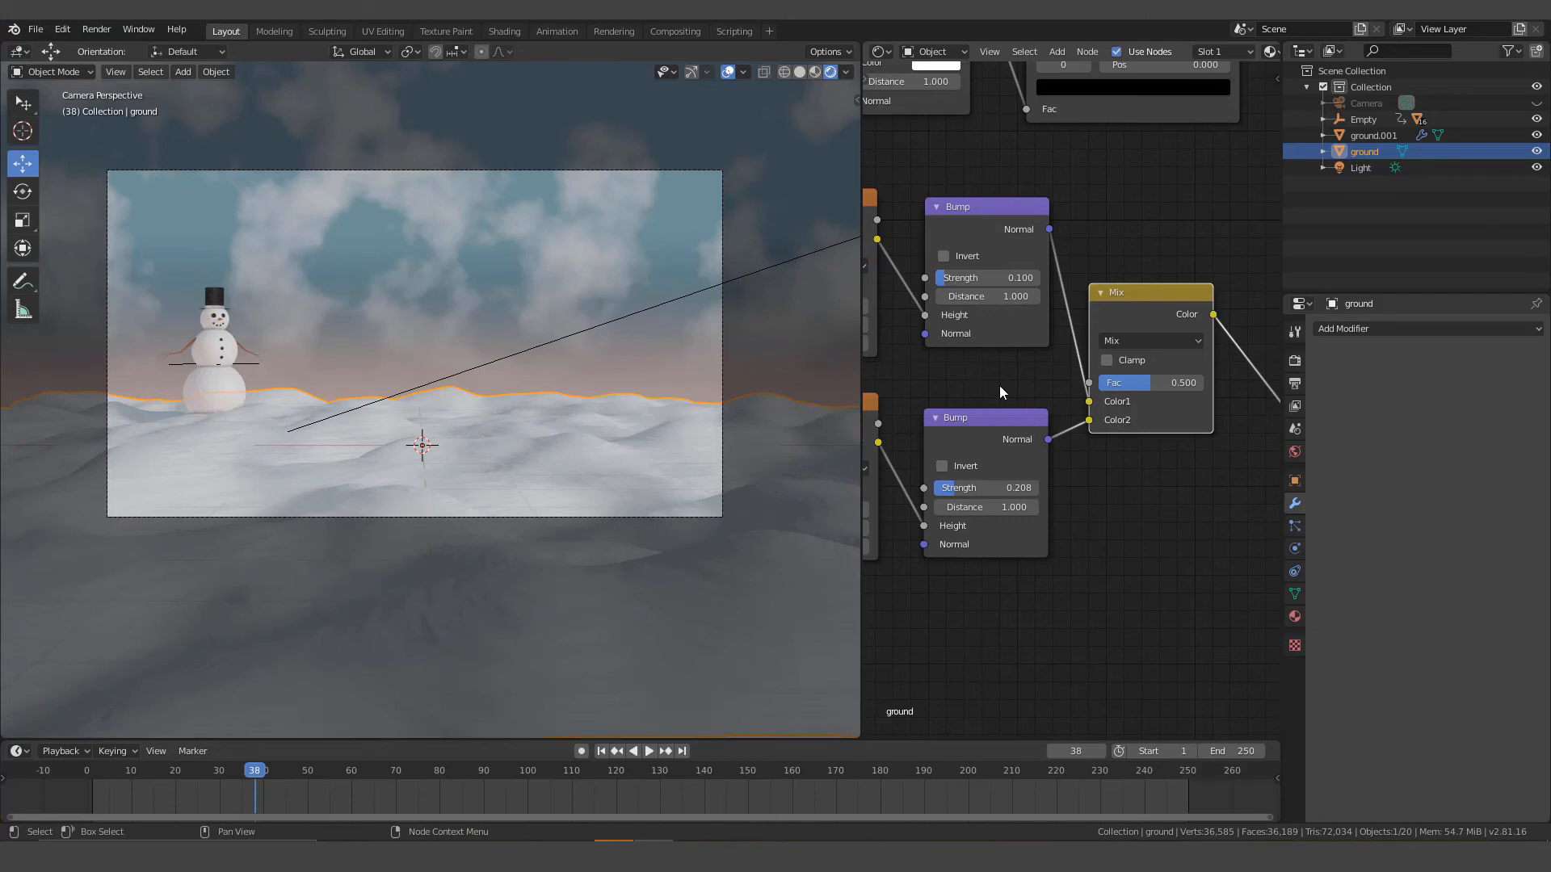
Join the Shader Editor area back into the 3D viewport so that only the camera view remains.
right_click(862, 292)
key("Escape")
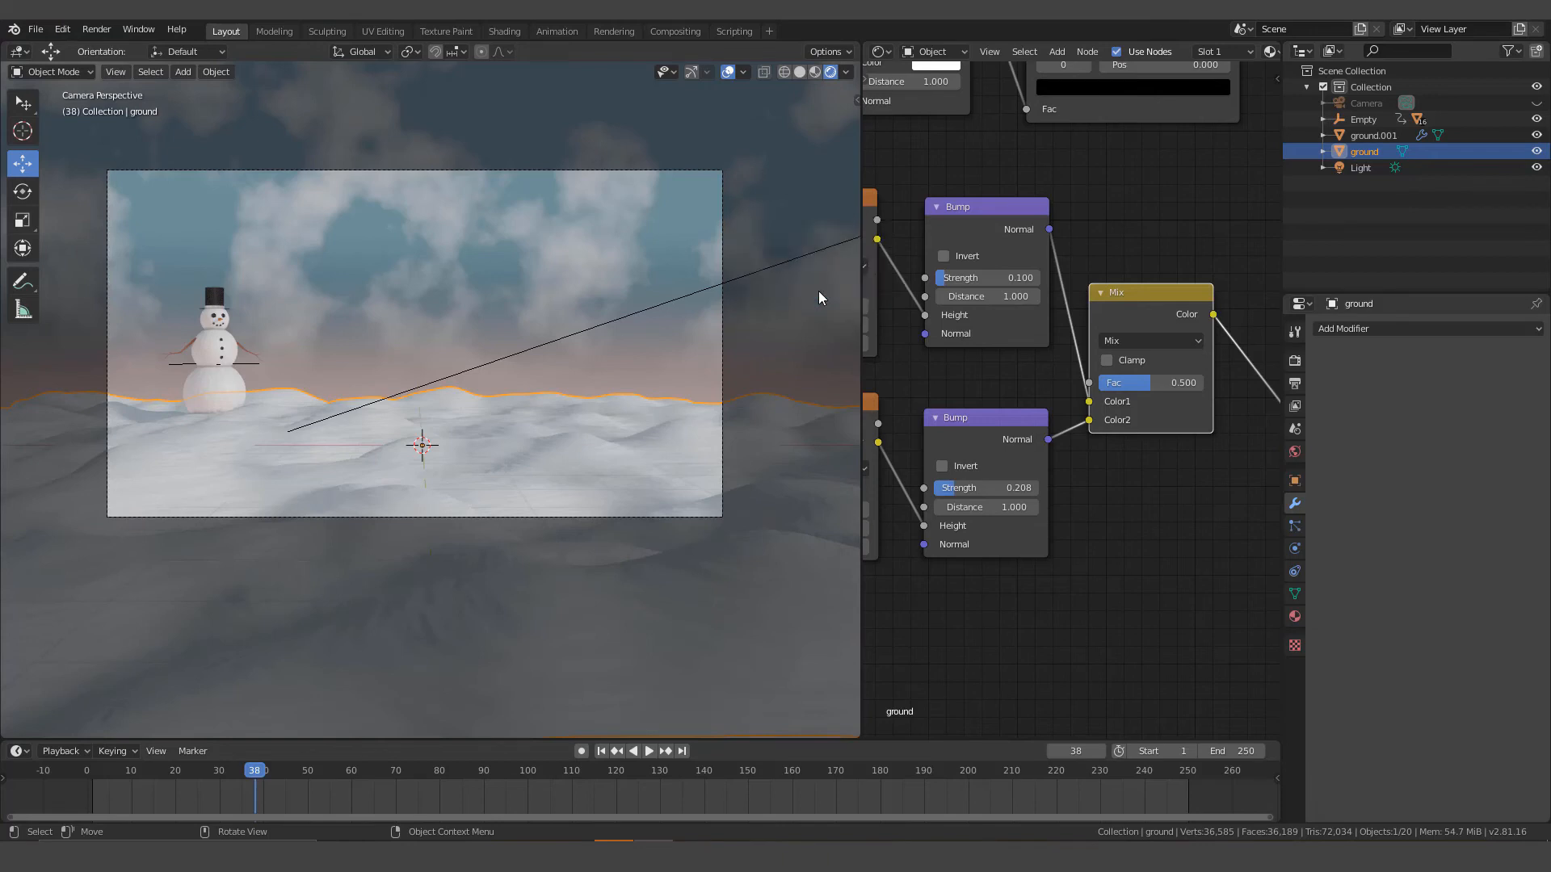
left_click(1025, 325)
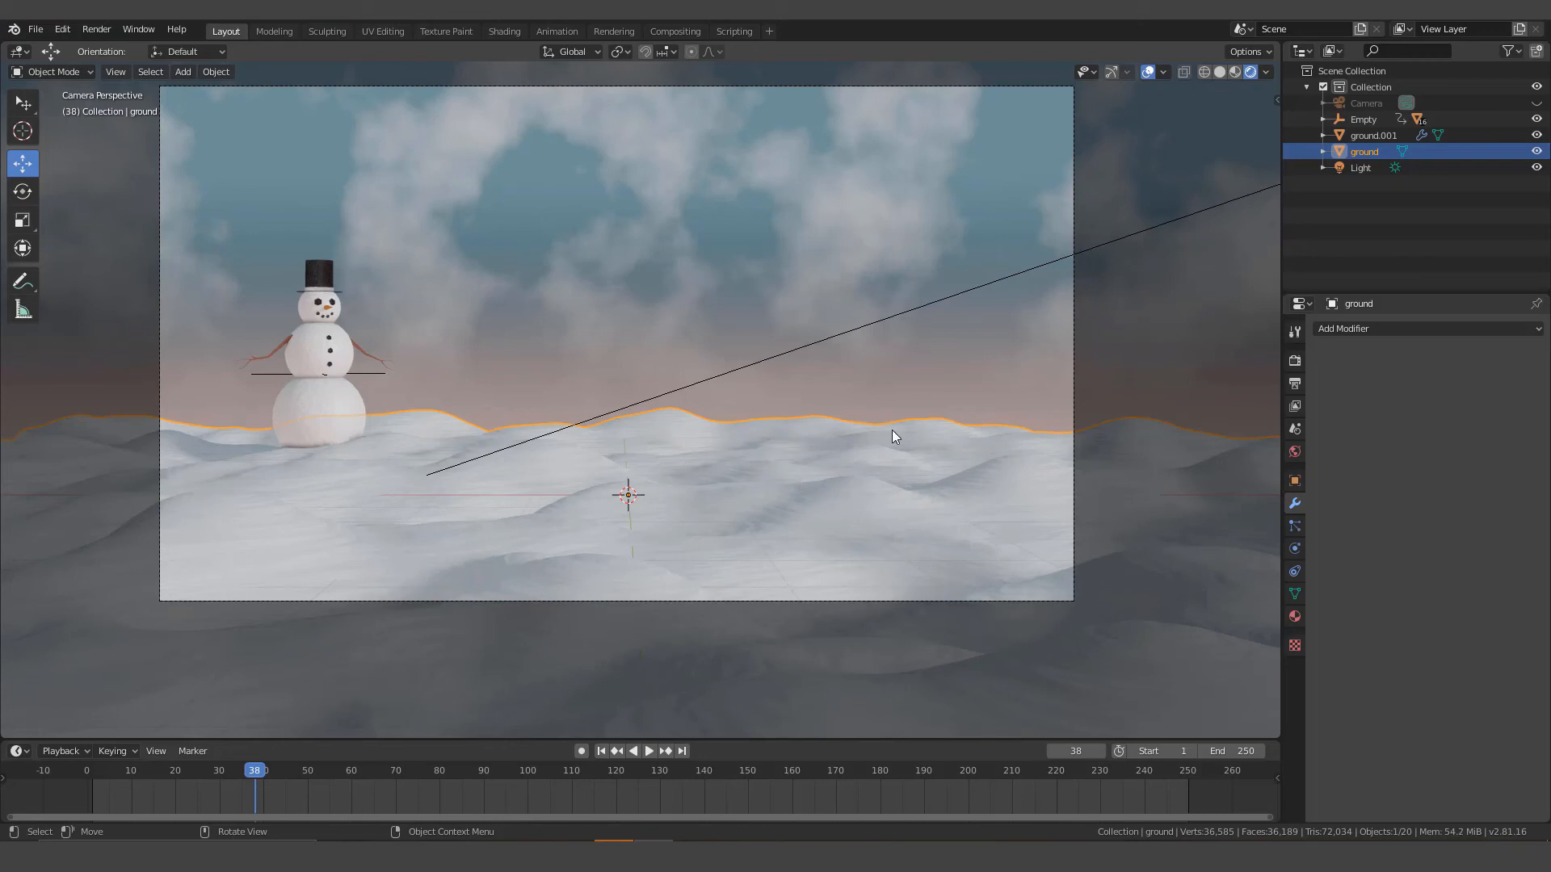
Enable Dynamic Paint physics on the ground, add a canvas and set its surface type to Displace.
left_click(1294, 550)
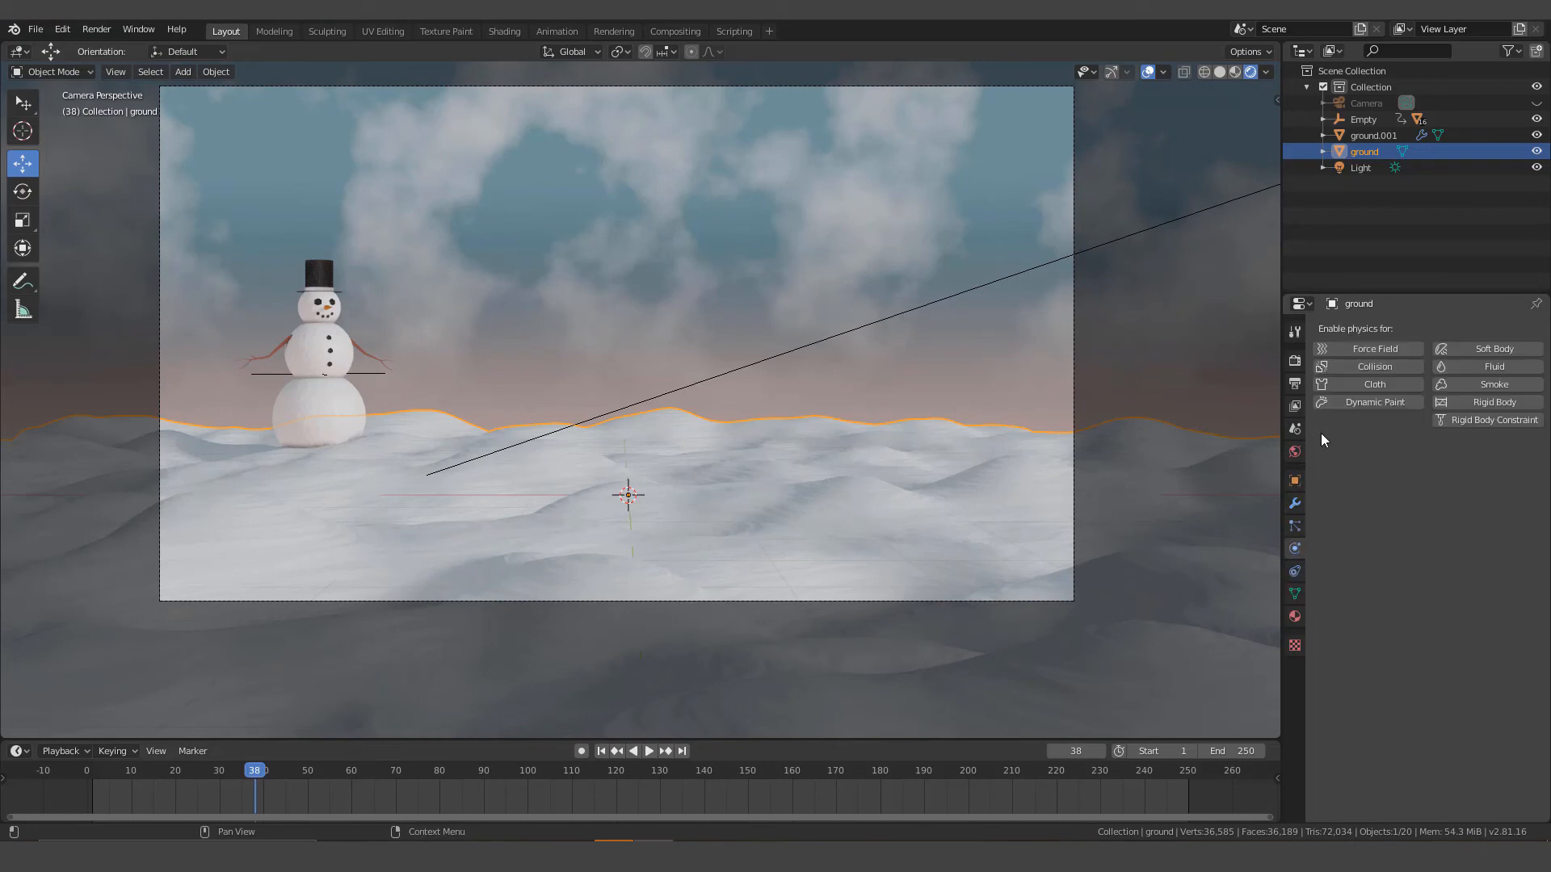
left_click(1364, 402)
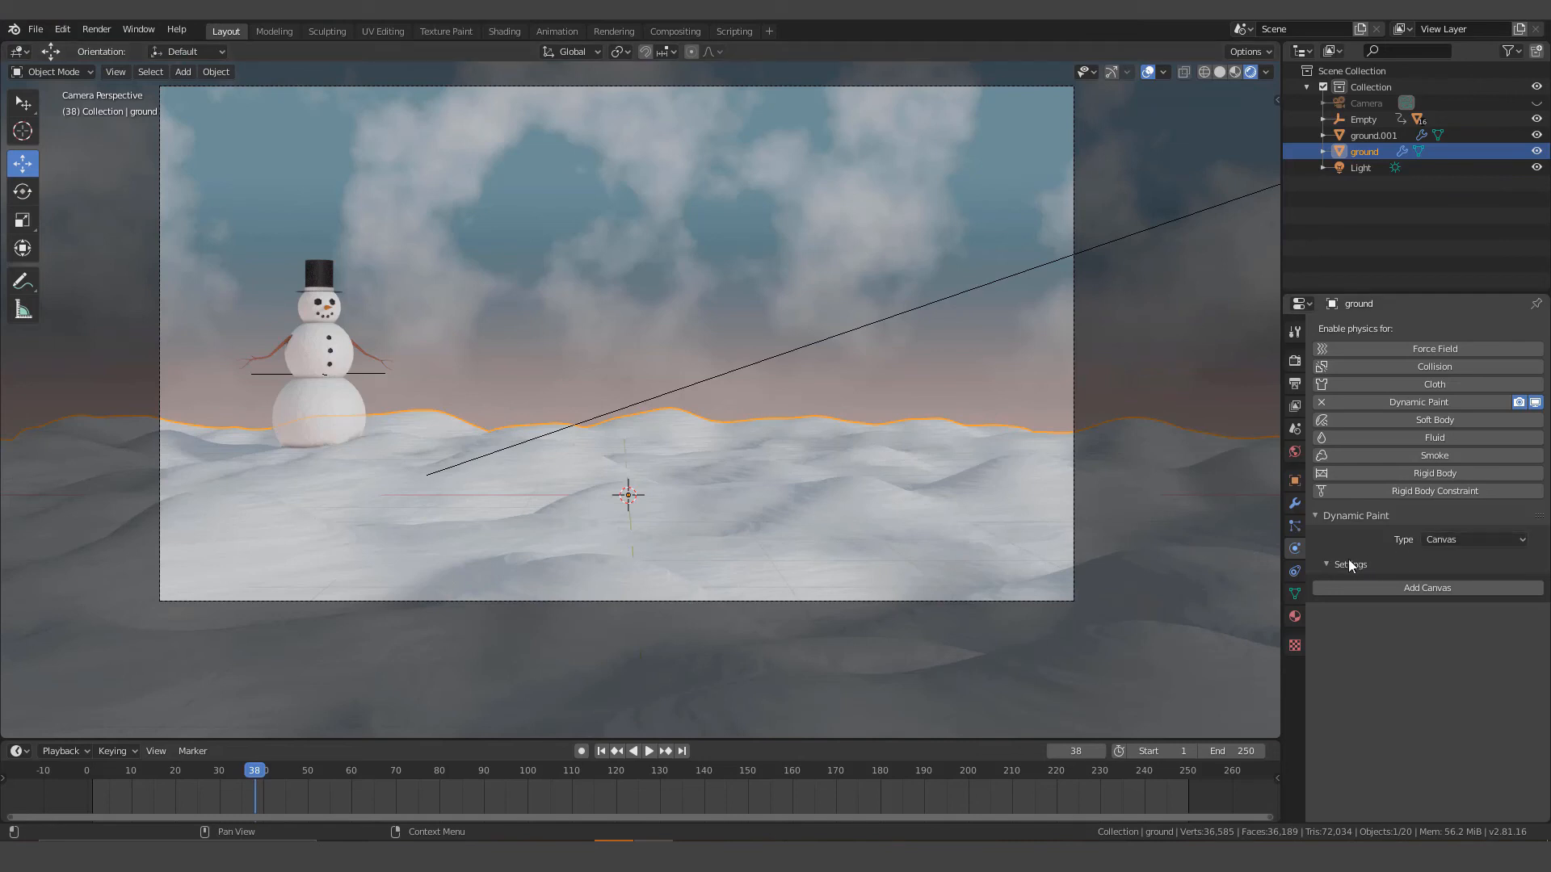
left_click(1379, 588)
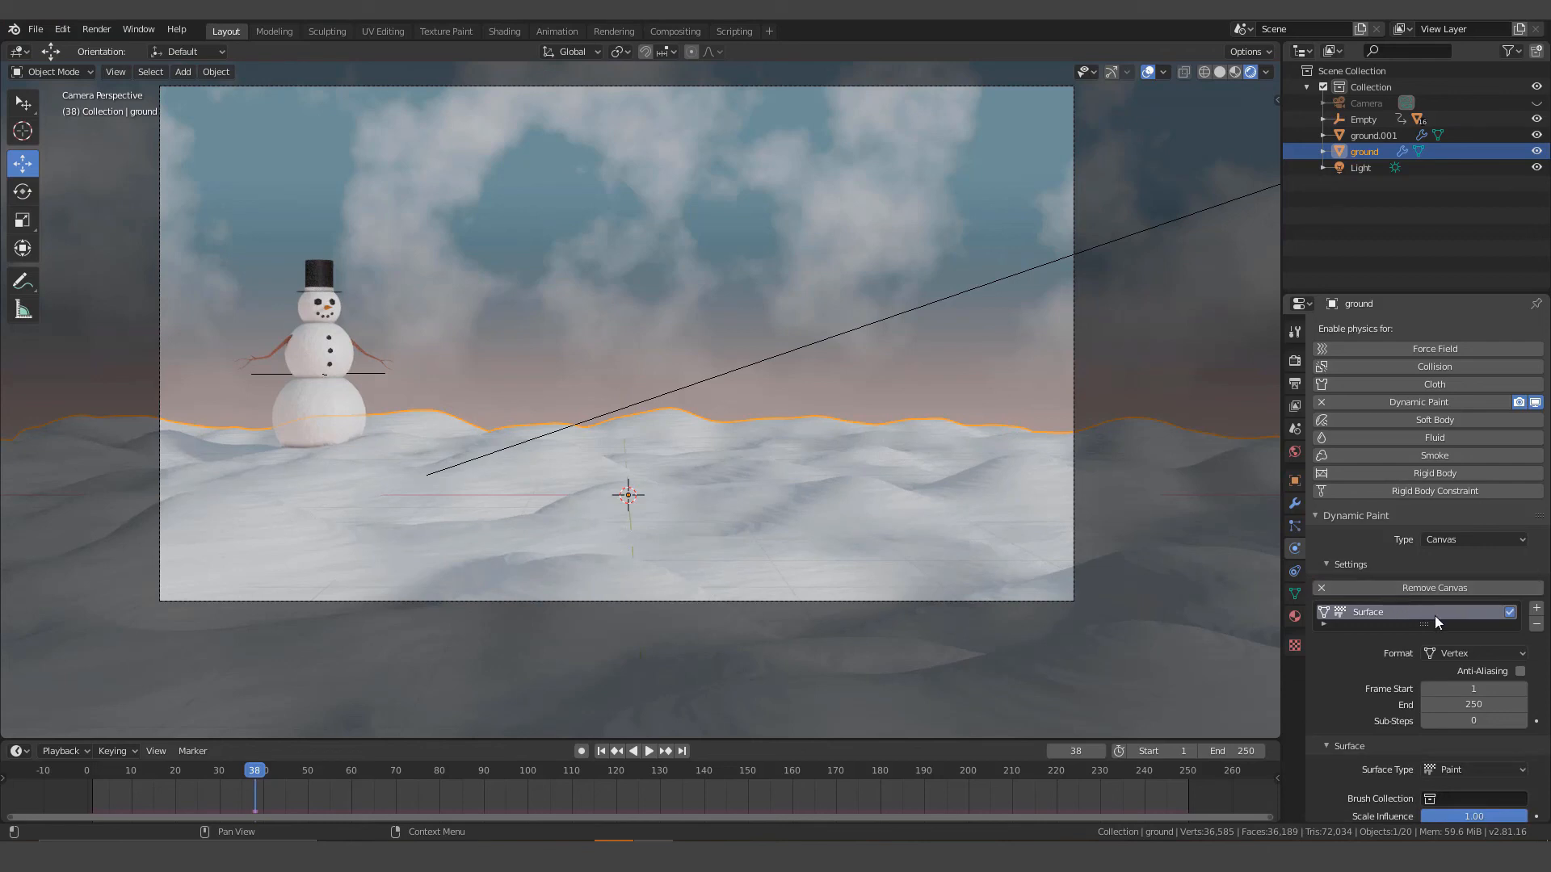
scroll(1437, 617, "down", 3)
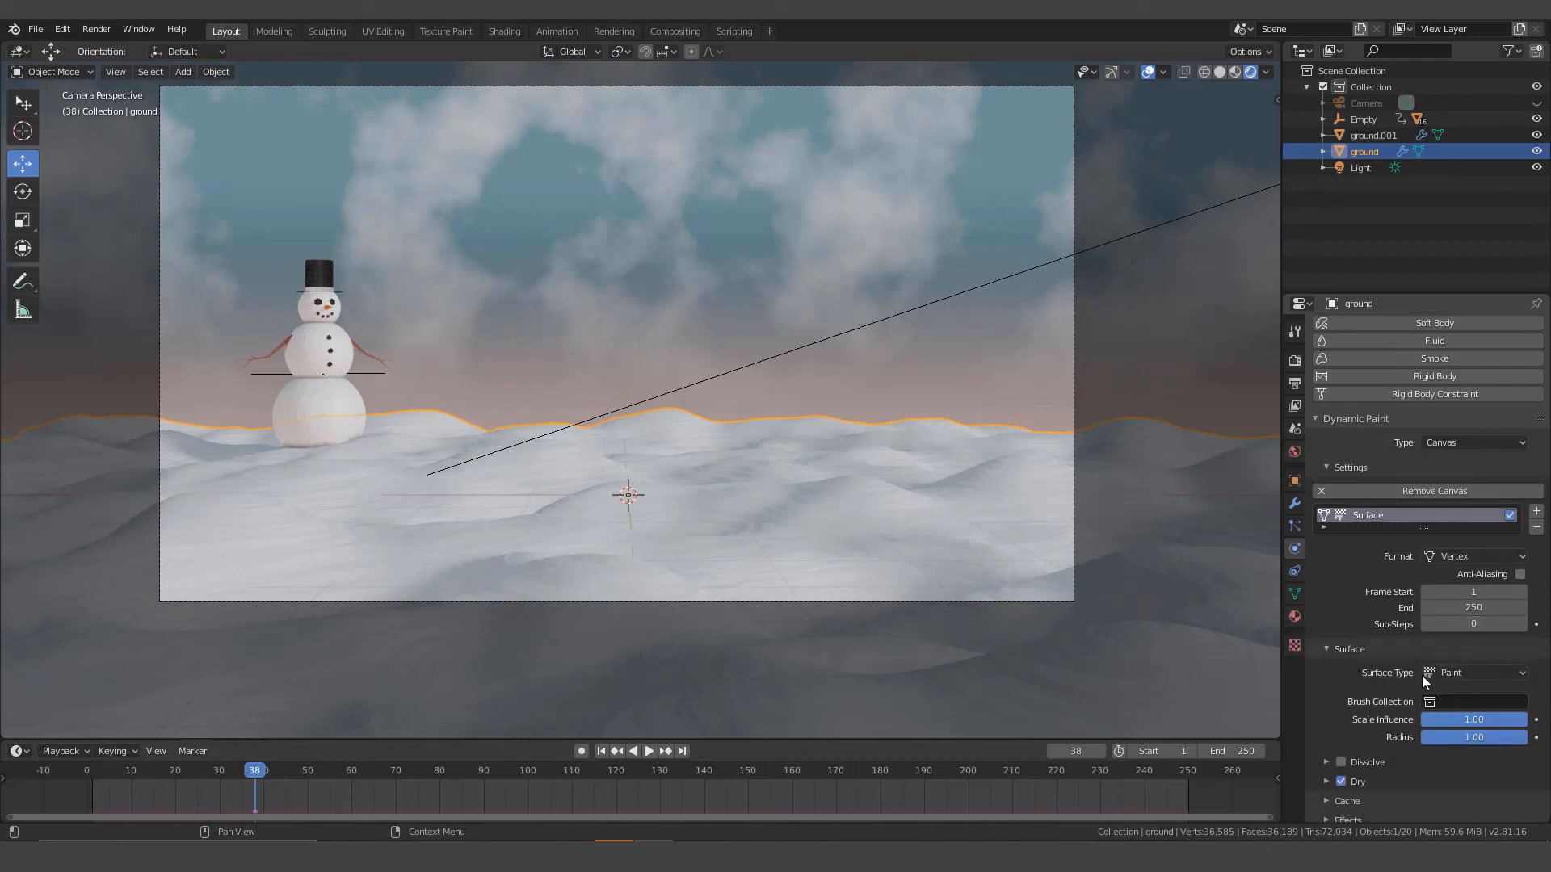
left_click(1464, 672)
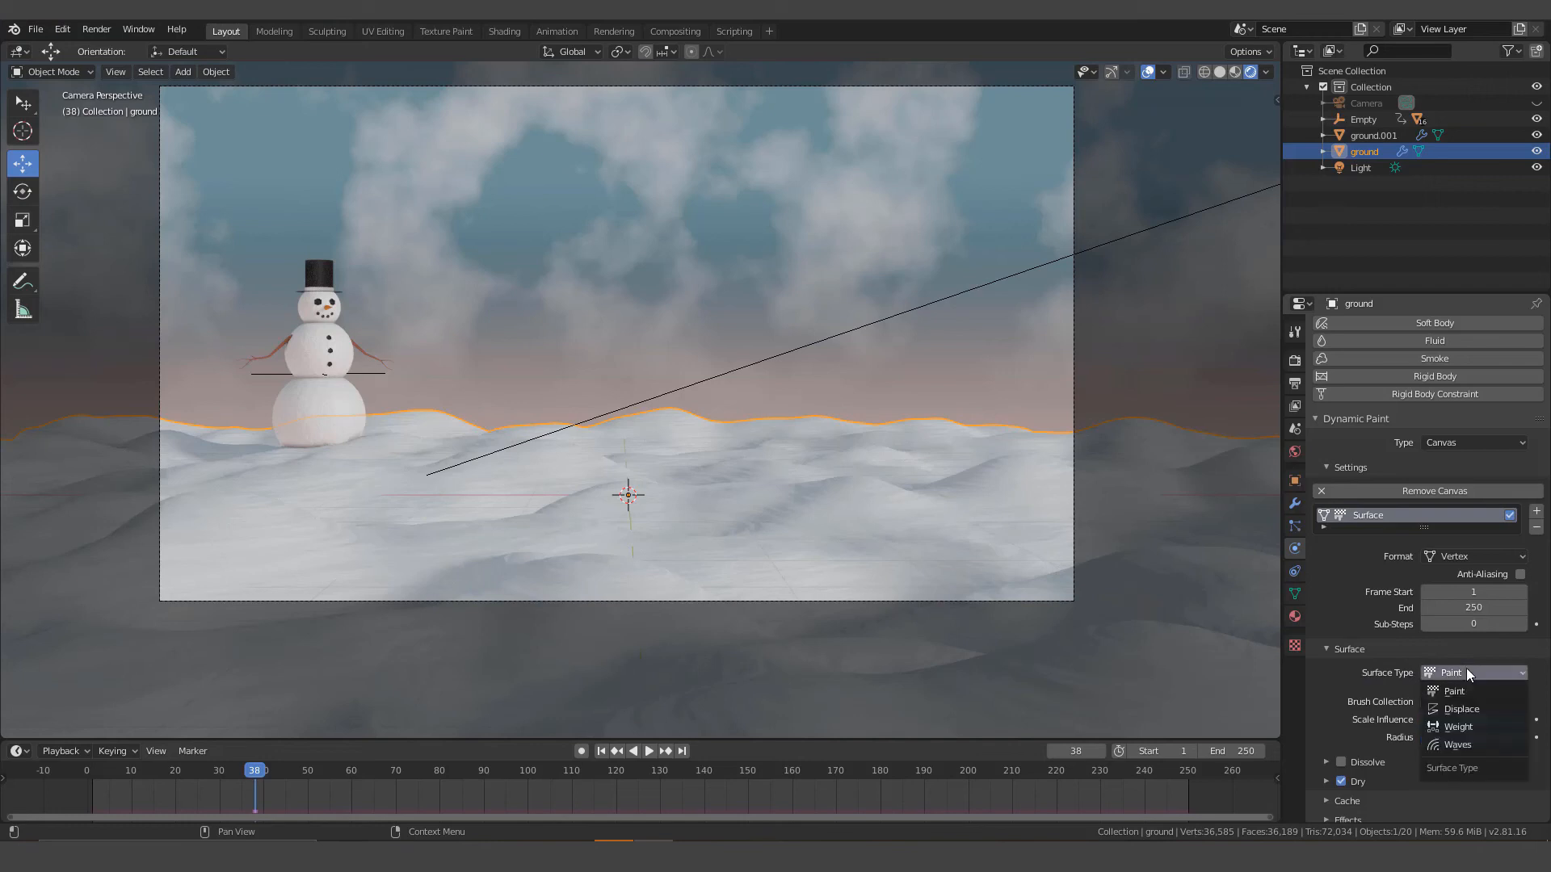
left_click(1461, 710)
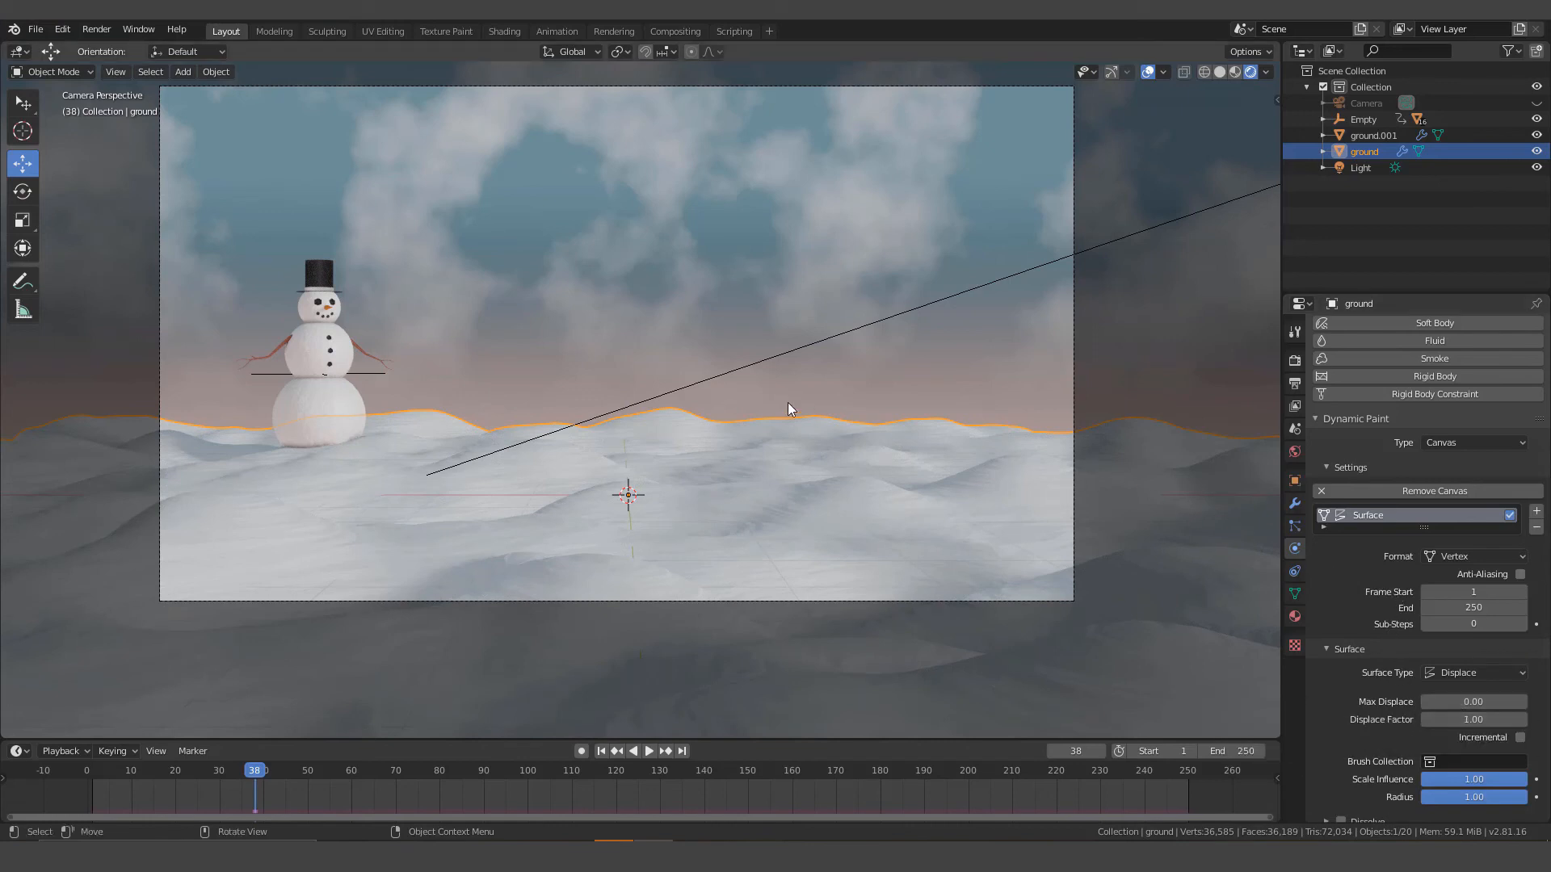
Enable Dynamic Paint on the snowman's bottom sphere with type Brush and add the brush.
left_click(305, 403)
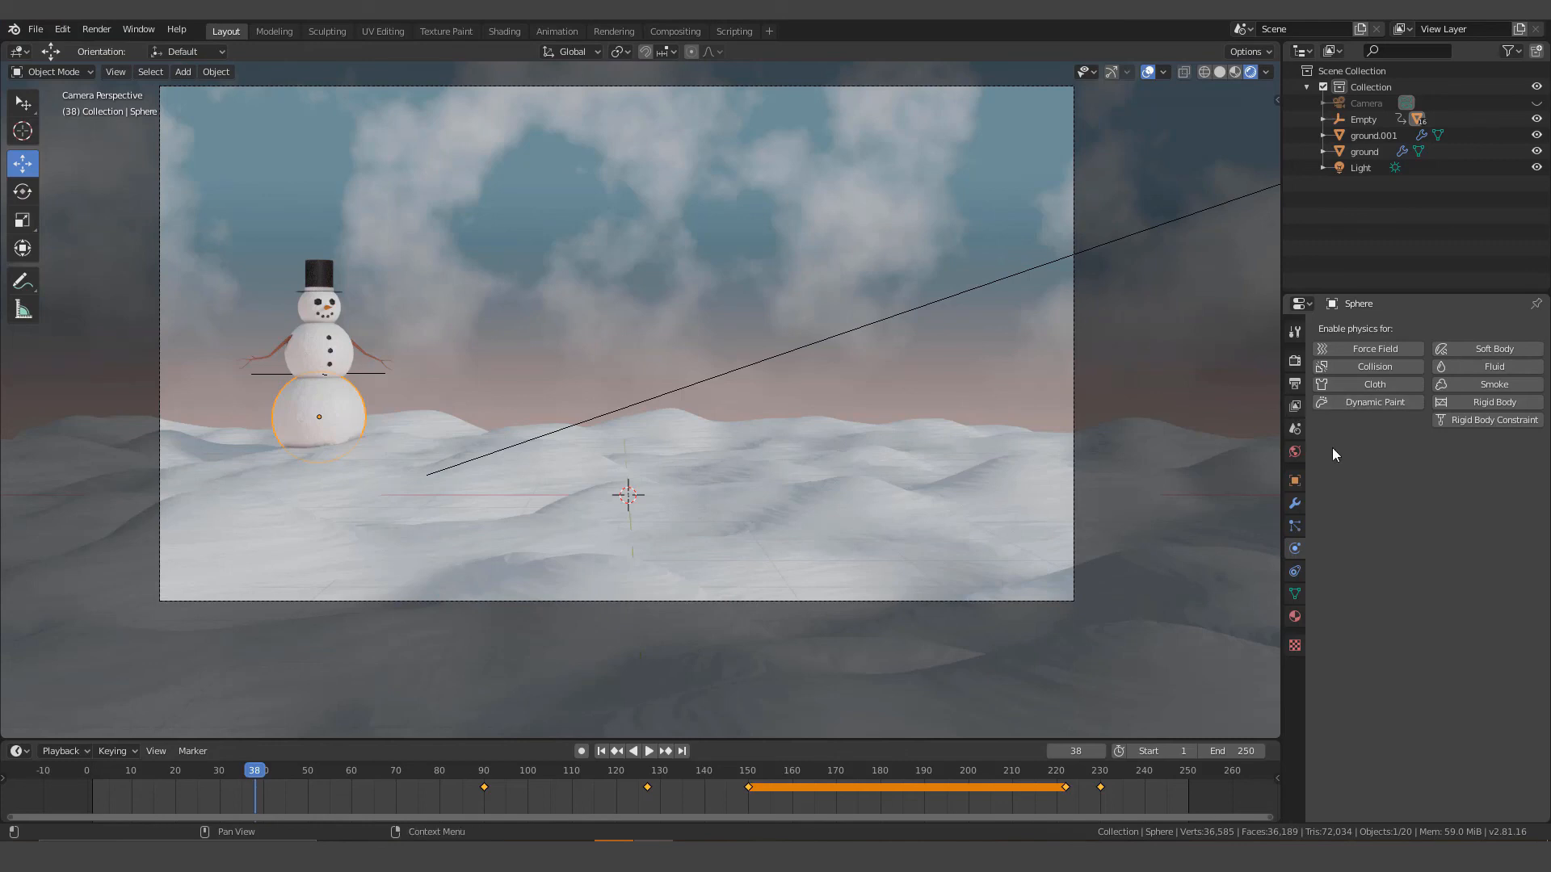
left_click(1365, 405)
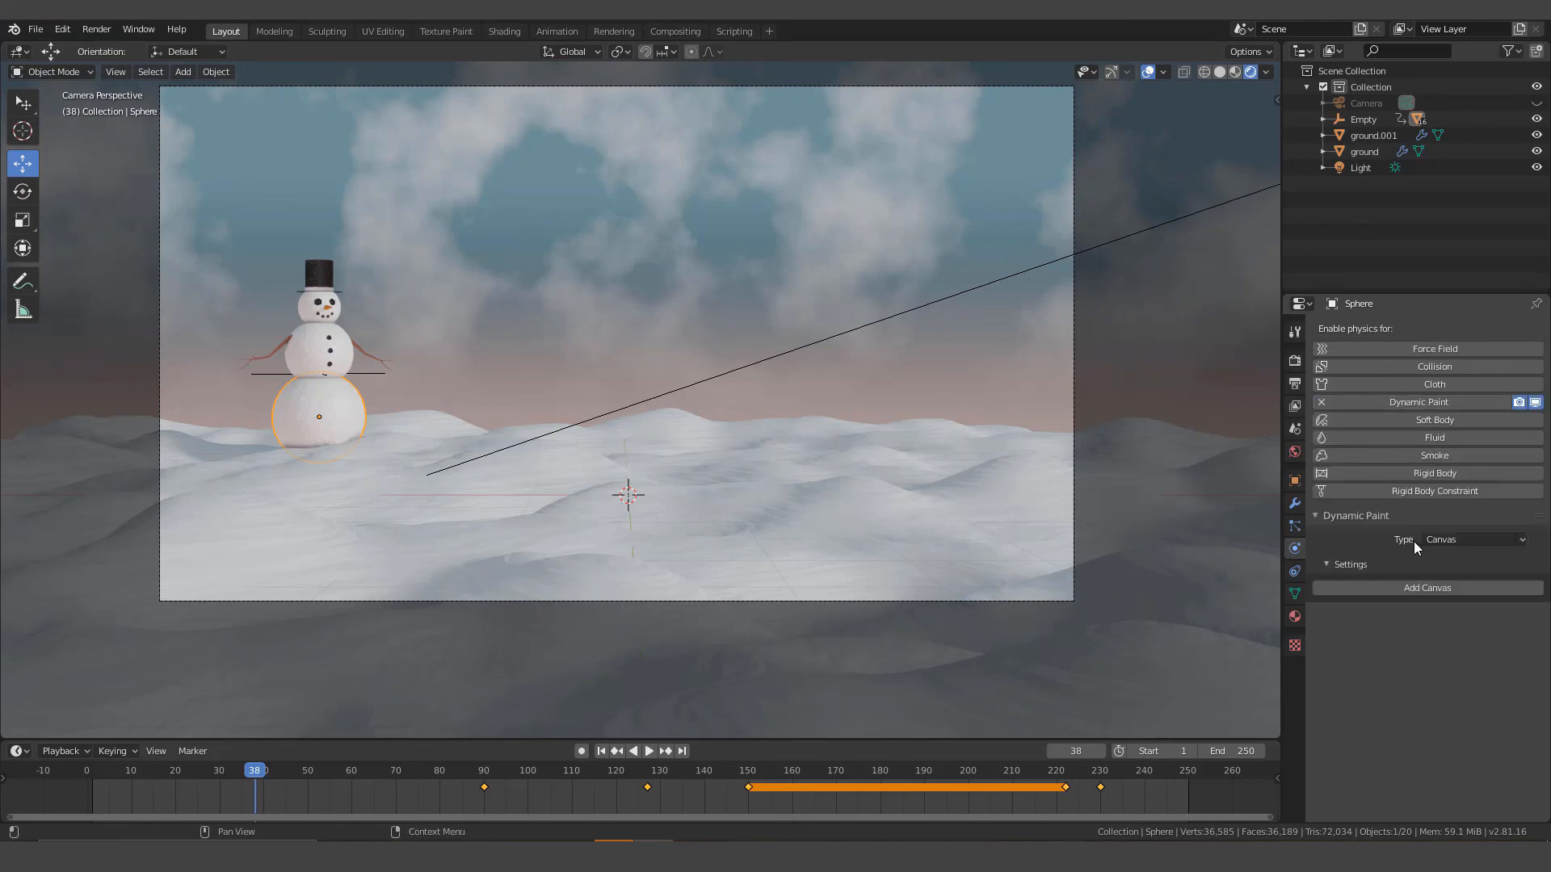
left_click(1482, 540)
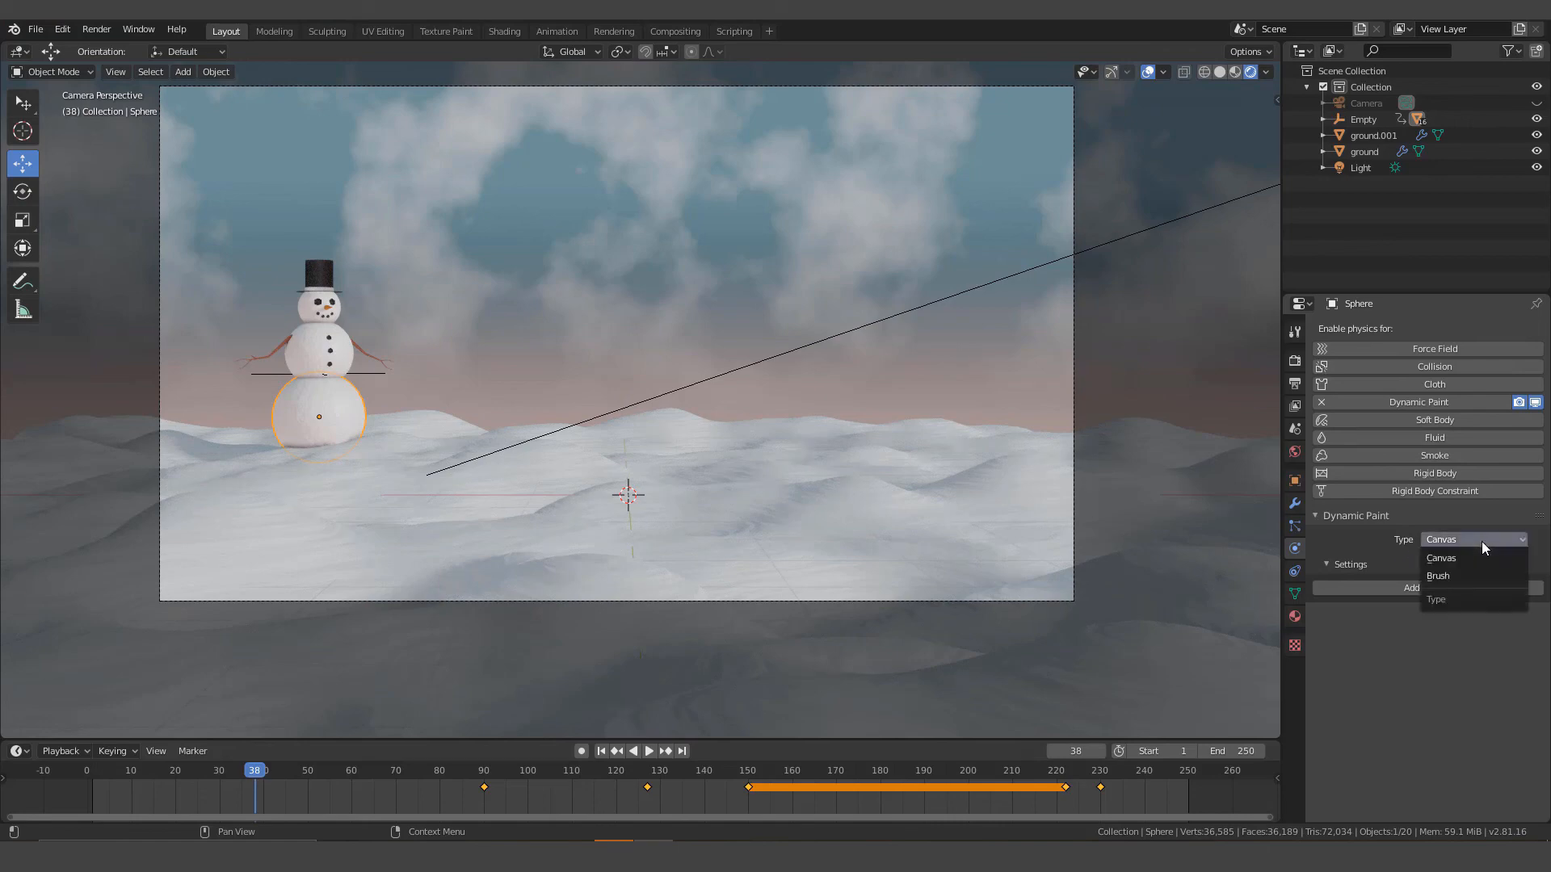
left_click(1448, 575)
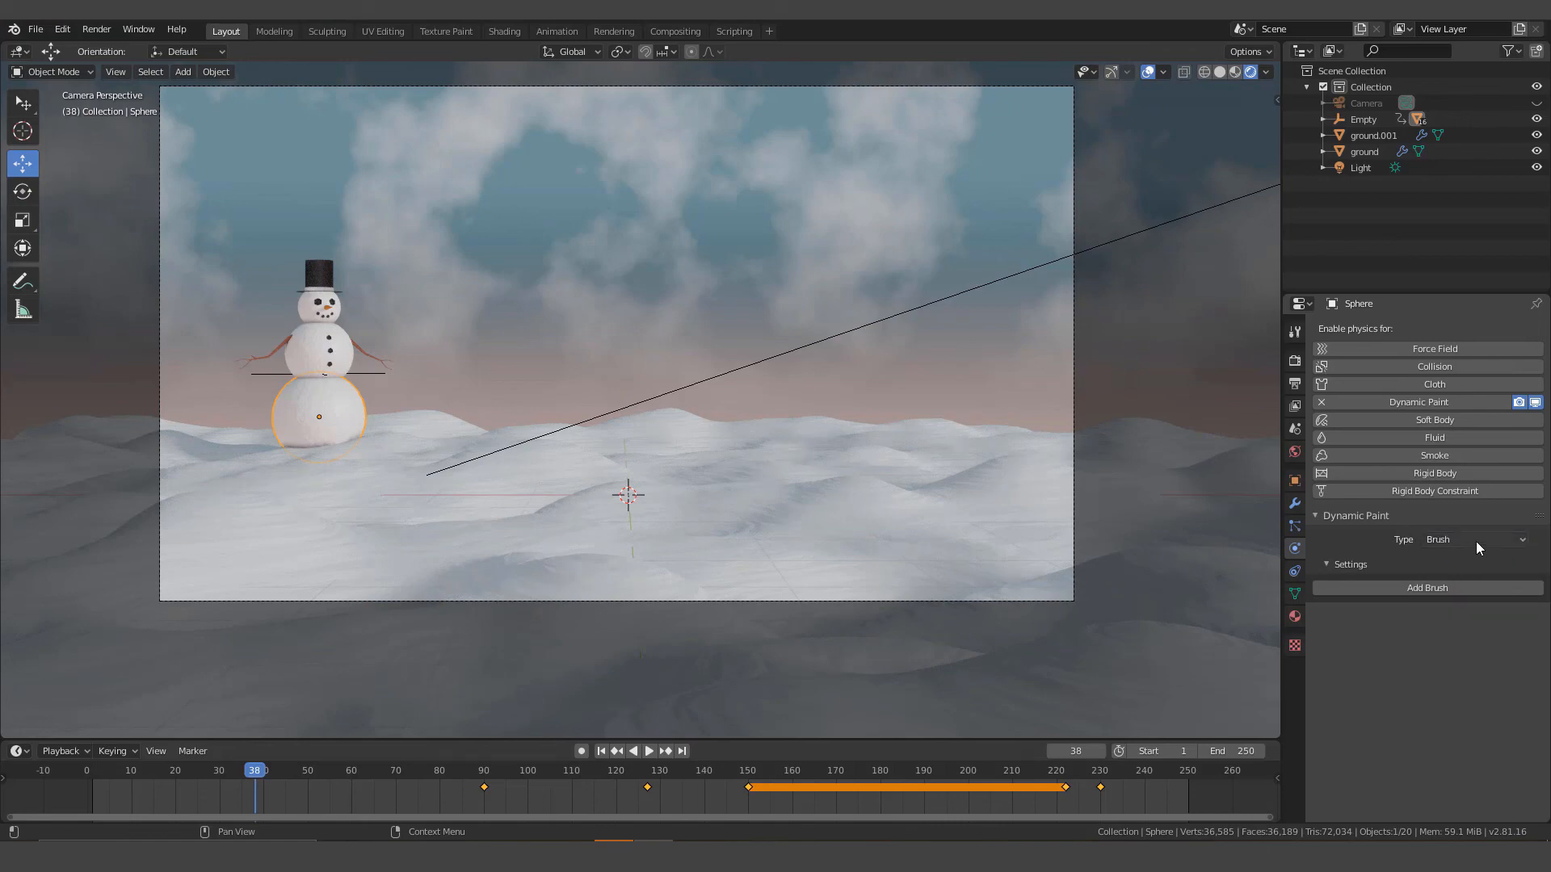
left_click(1389, 587)
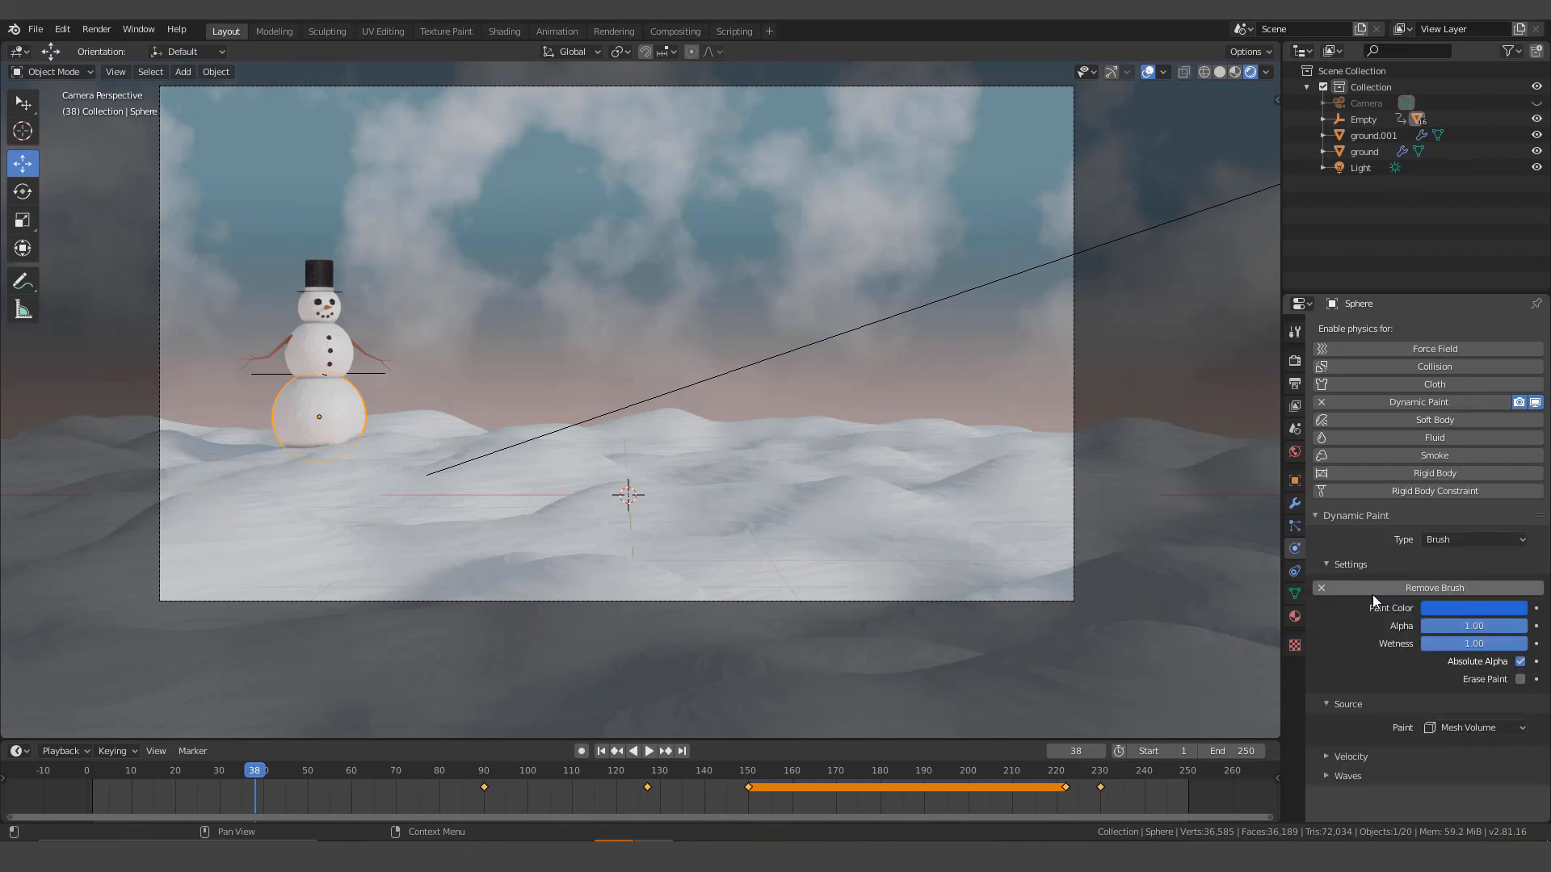
Play the animation from frame 1 to check the snow displacement, stop it and return to the first frame.
left_click(601, 750)
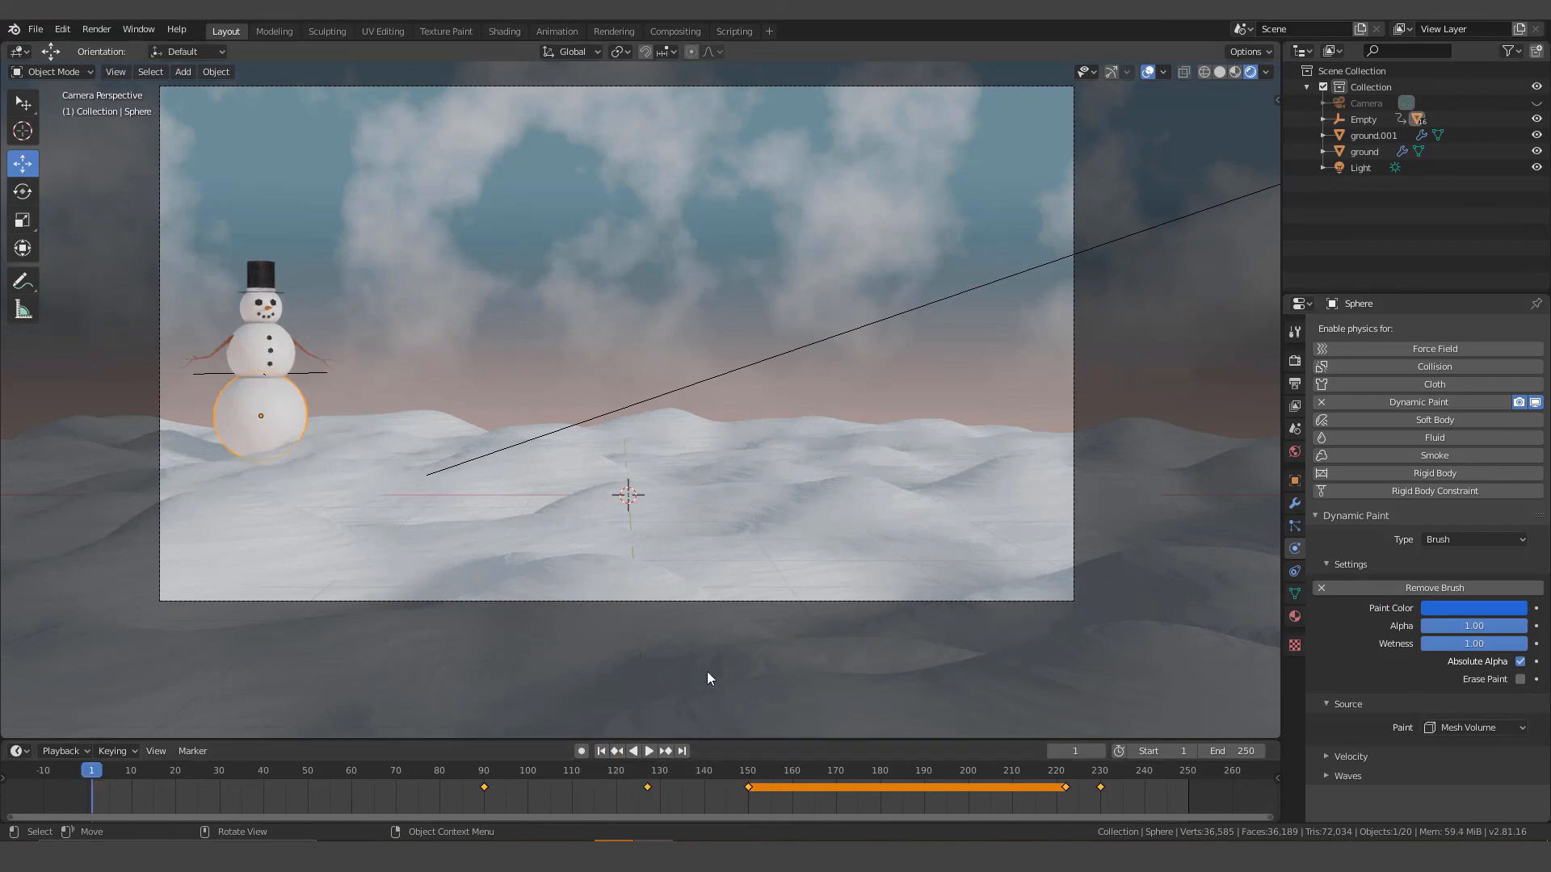
left_click(647, 752)
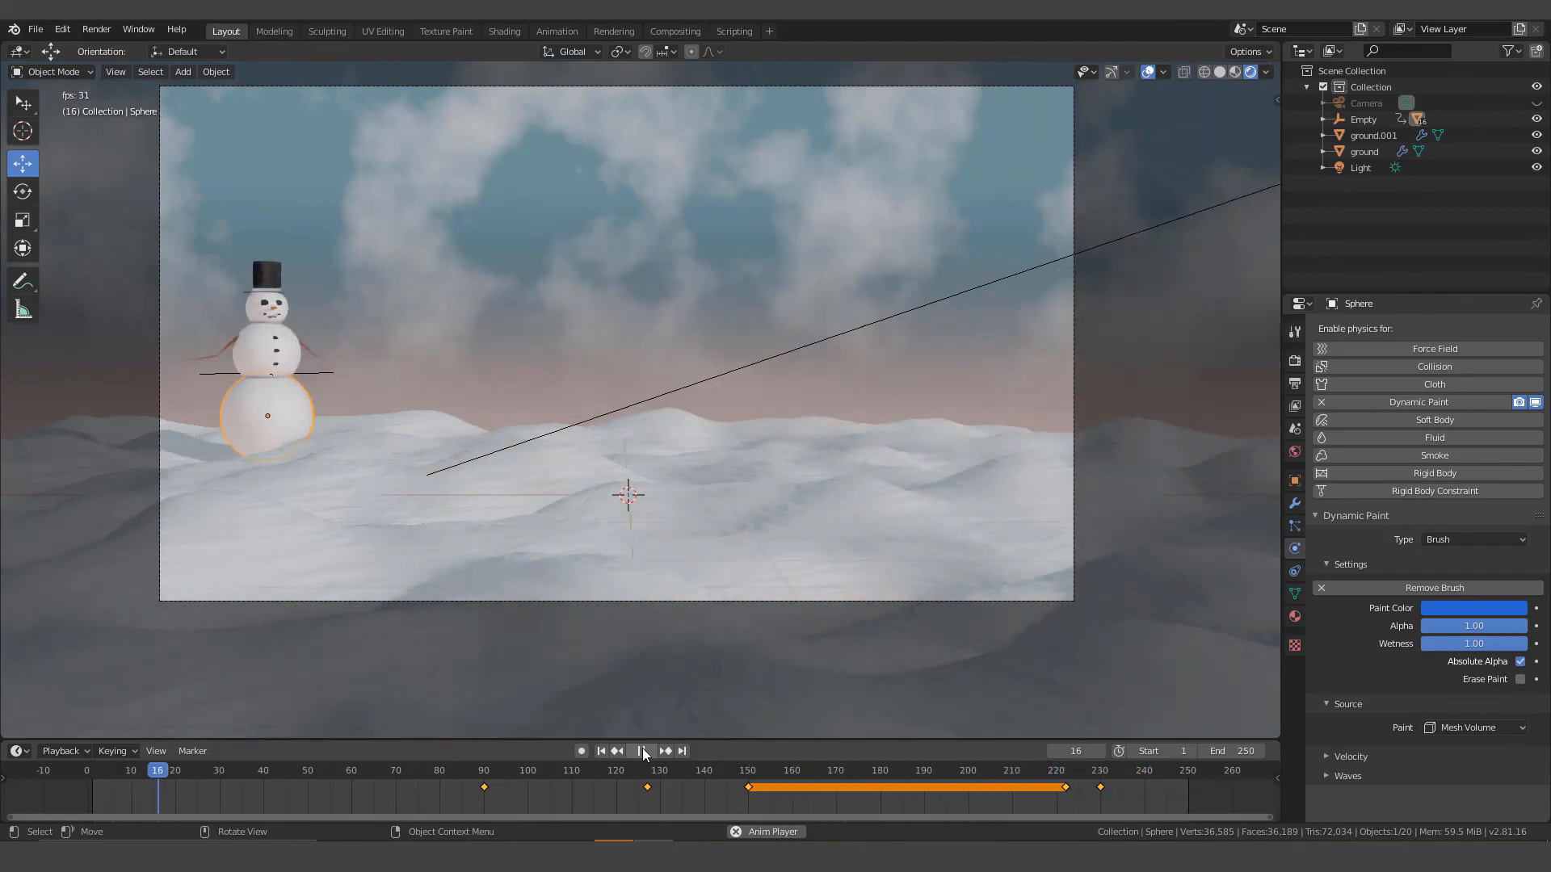
left_click(644, 751)
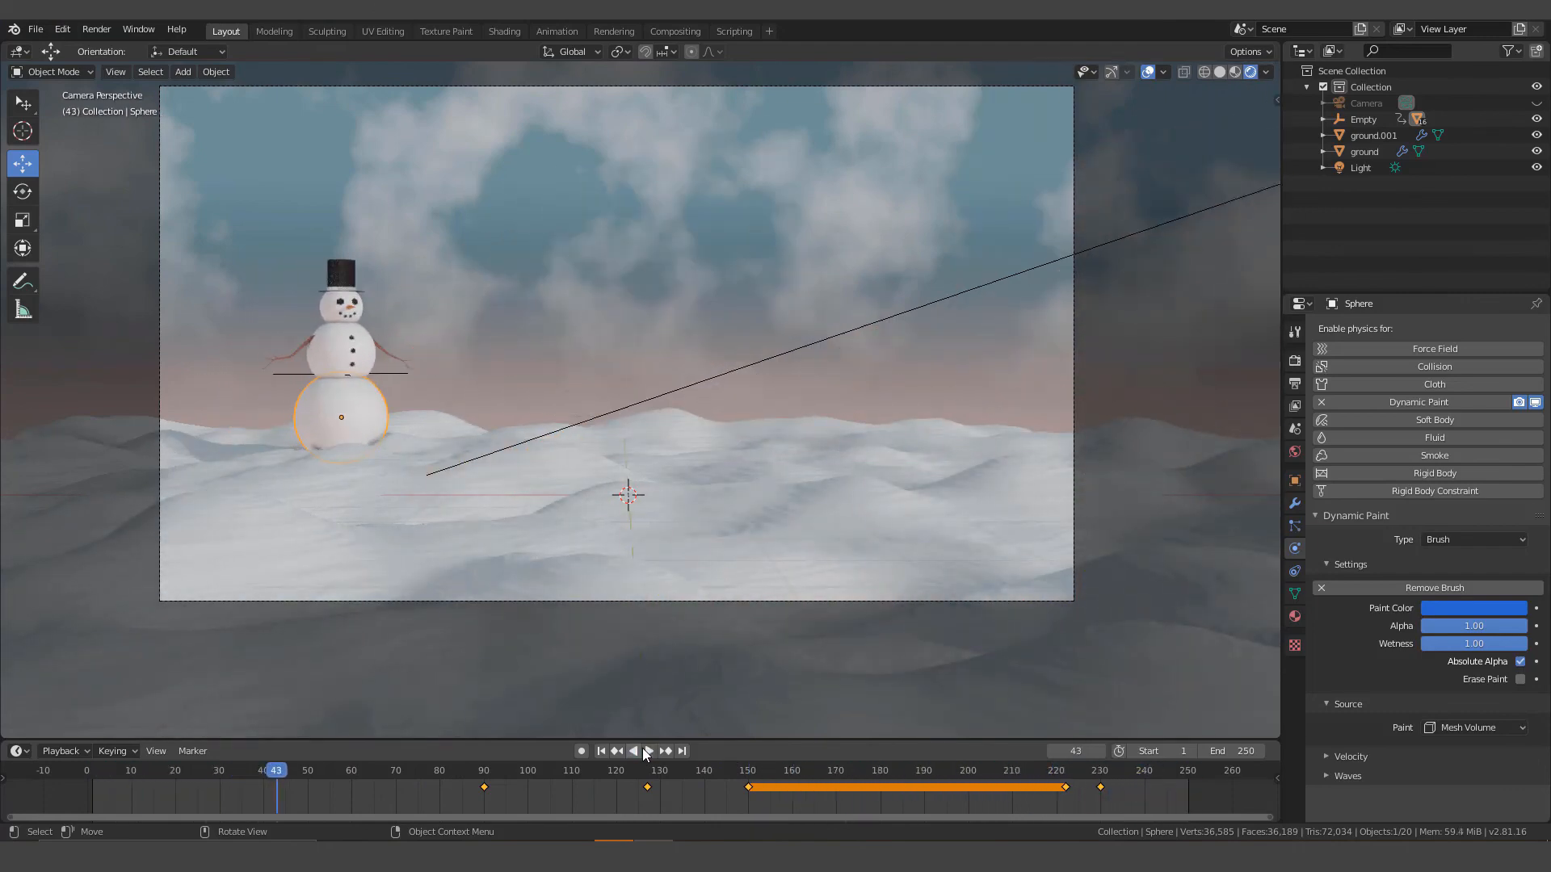
left_click(602, 752)
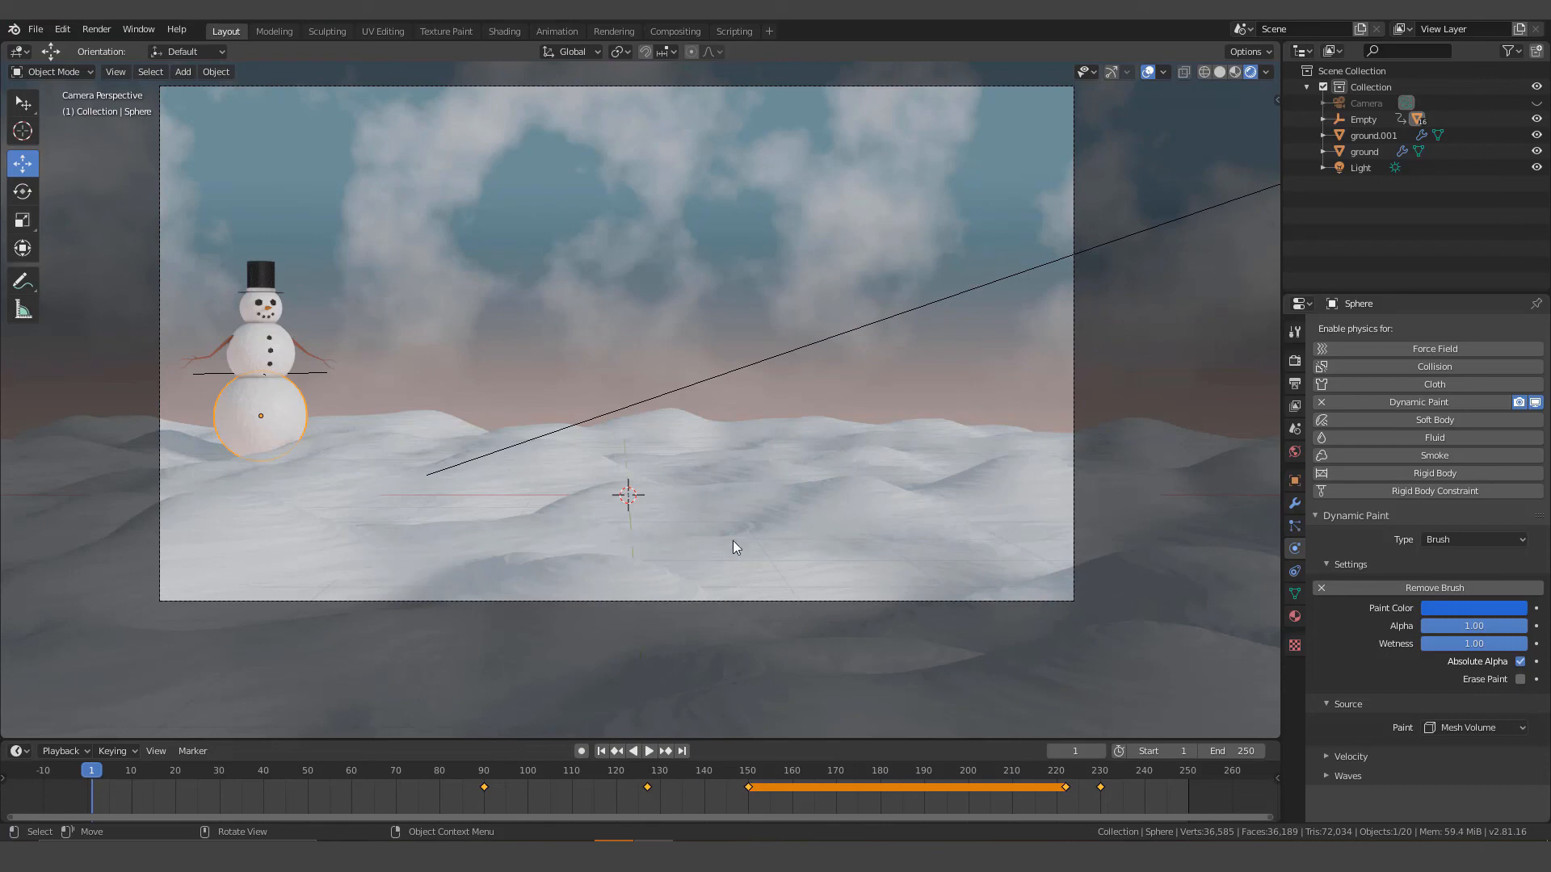
Select the ground, expand its Dynamic Paint cache settings and bake all dynamics.
left_click(784, 480)
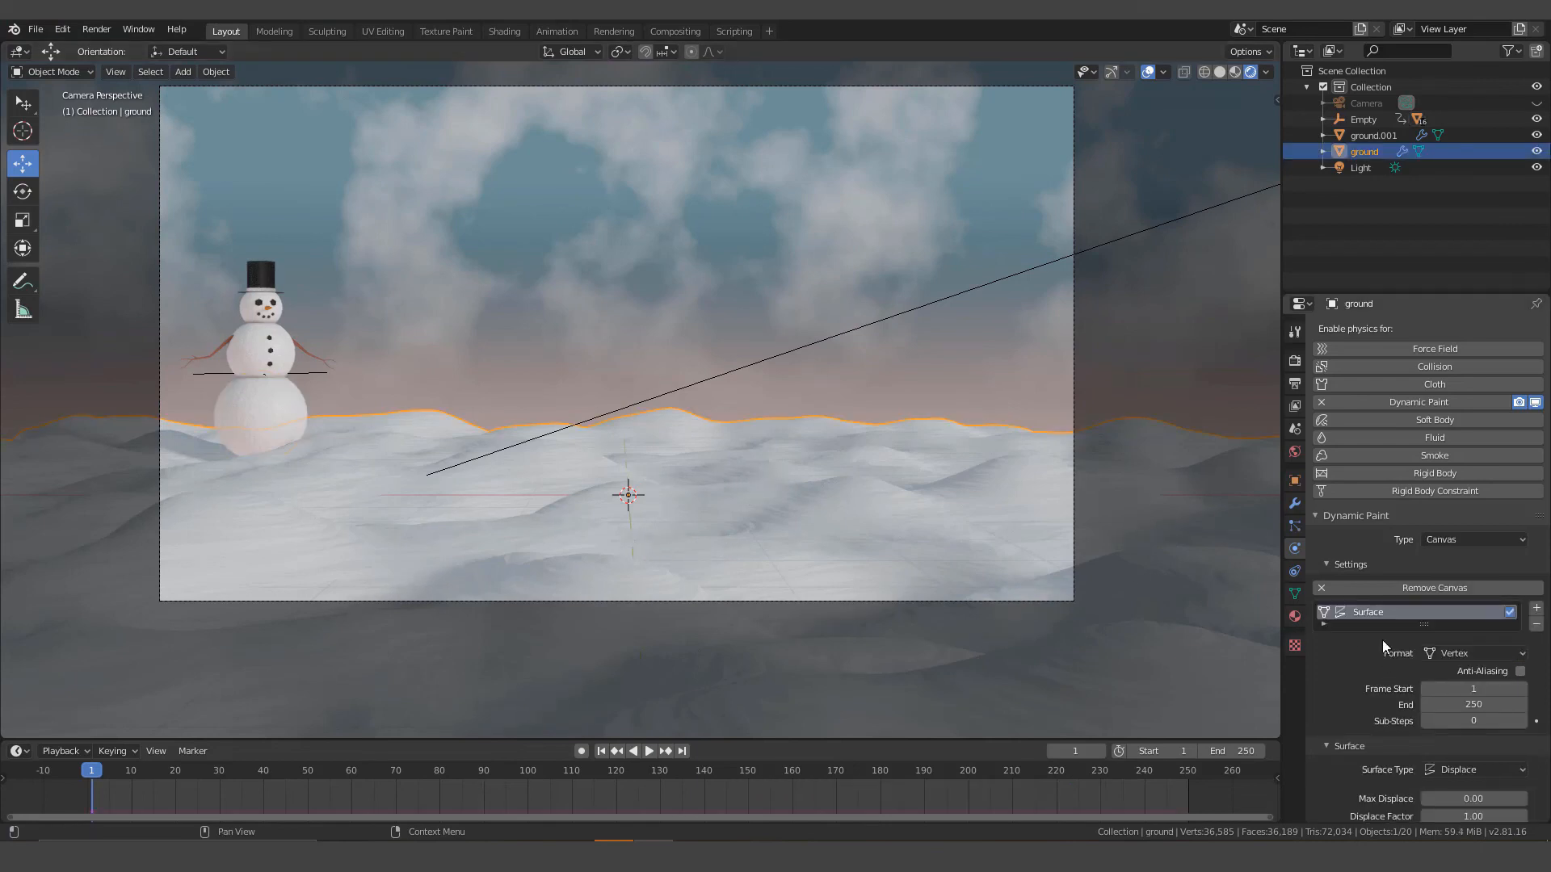
scroll(1386, 622, "down", 4)
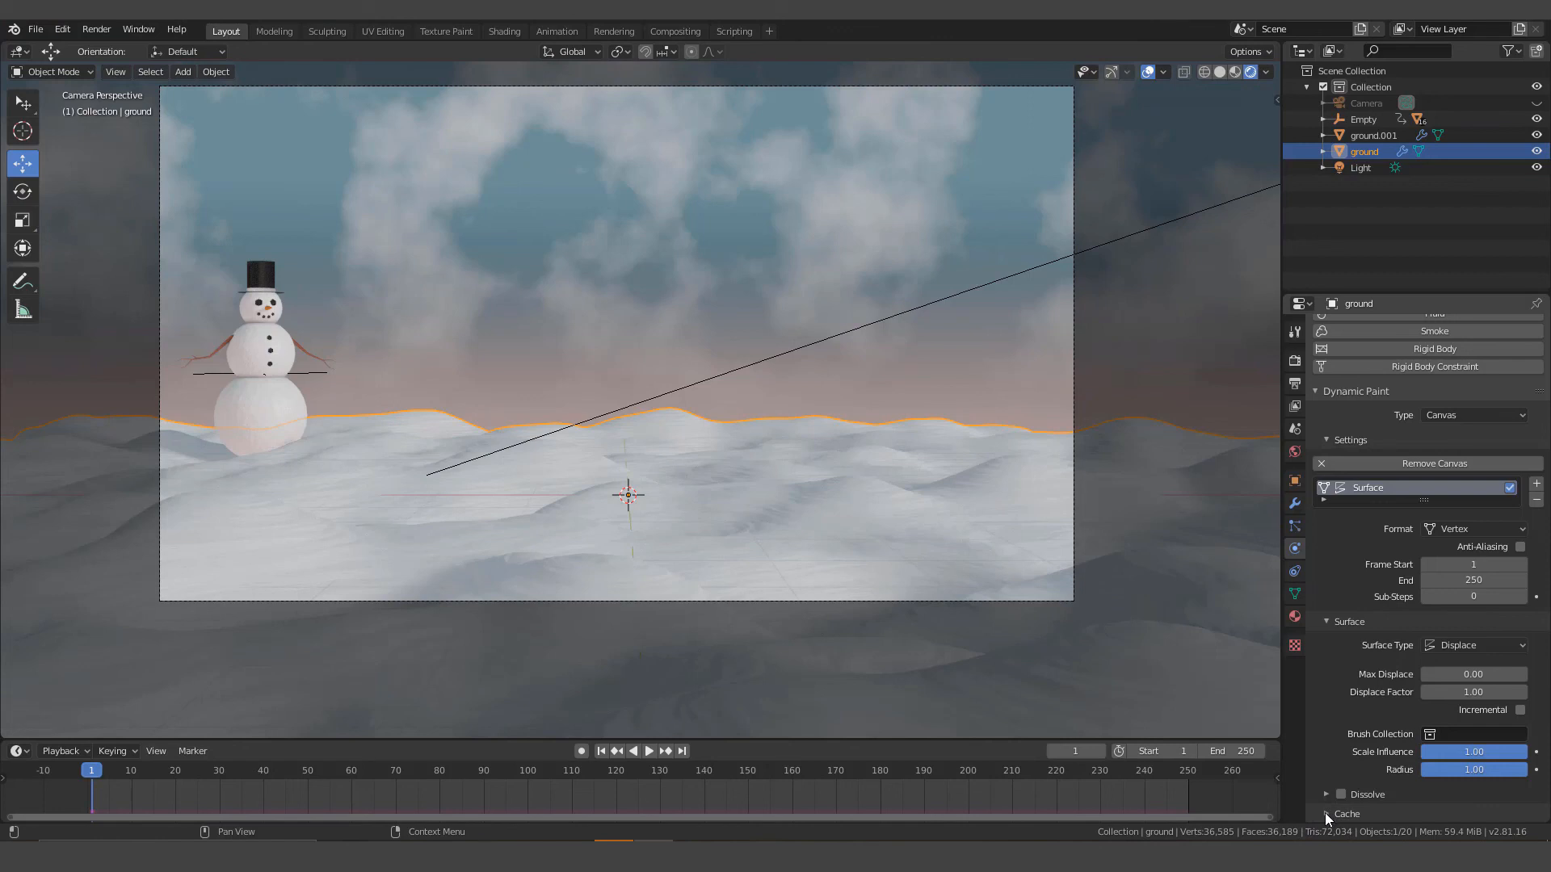
left_click(1325, 813)
scroll(1374, 754, "down", 4)
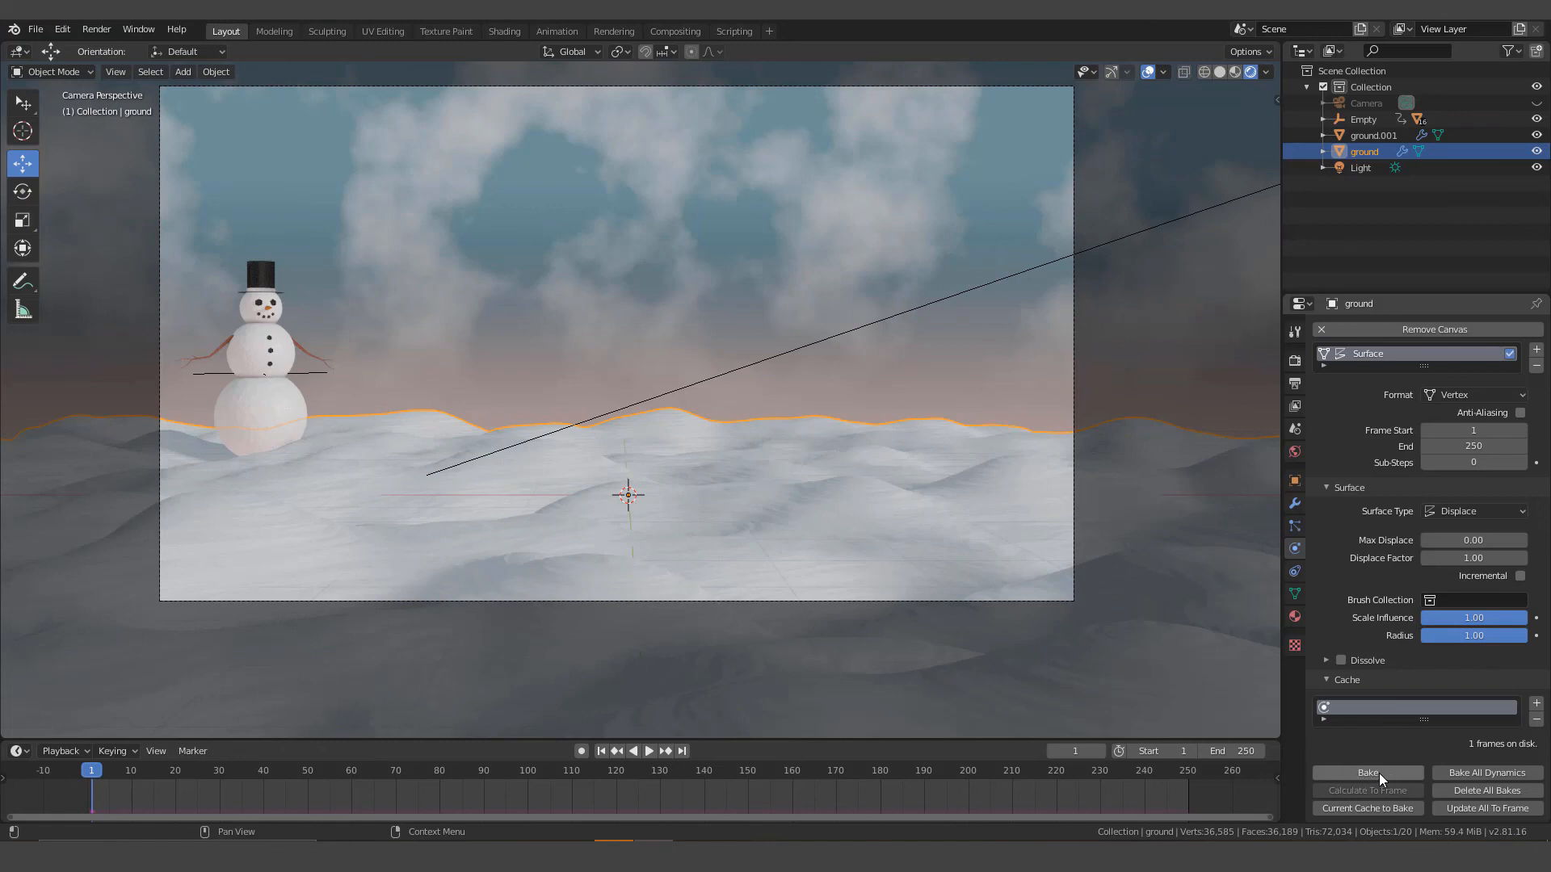
left_click(1476, 771)
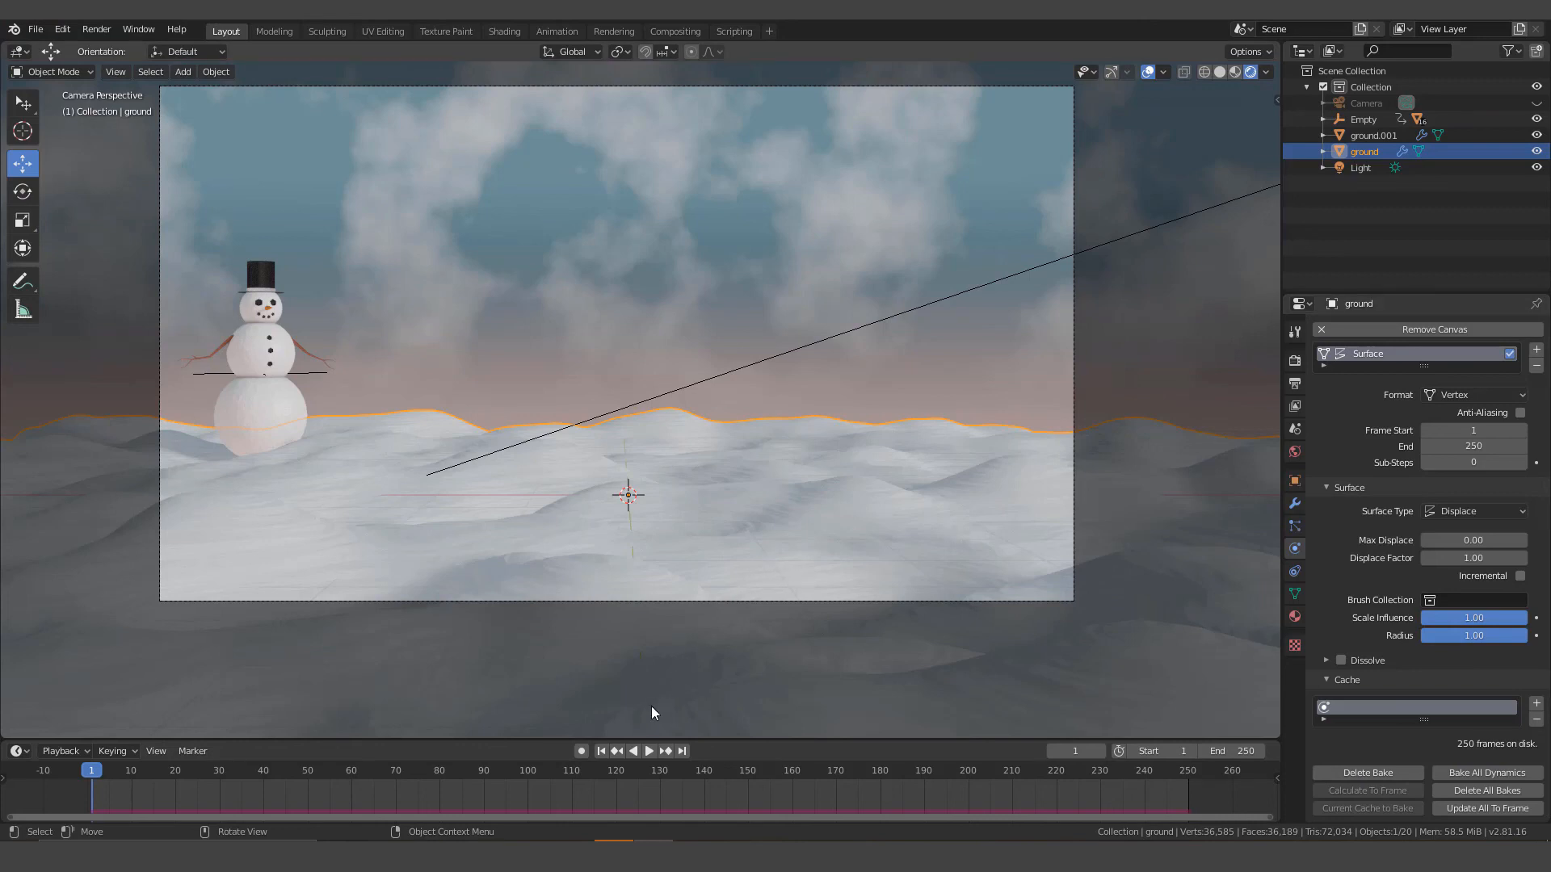
Play the baked animation from frame 1 to review the ground displacement and stop it.
left_click(647, 752)
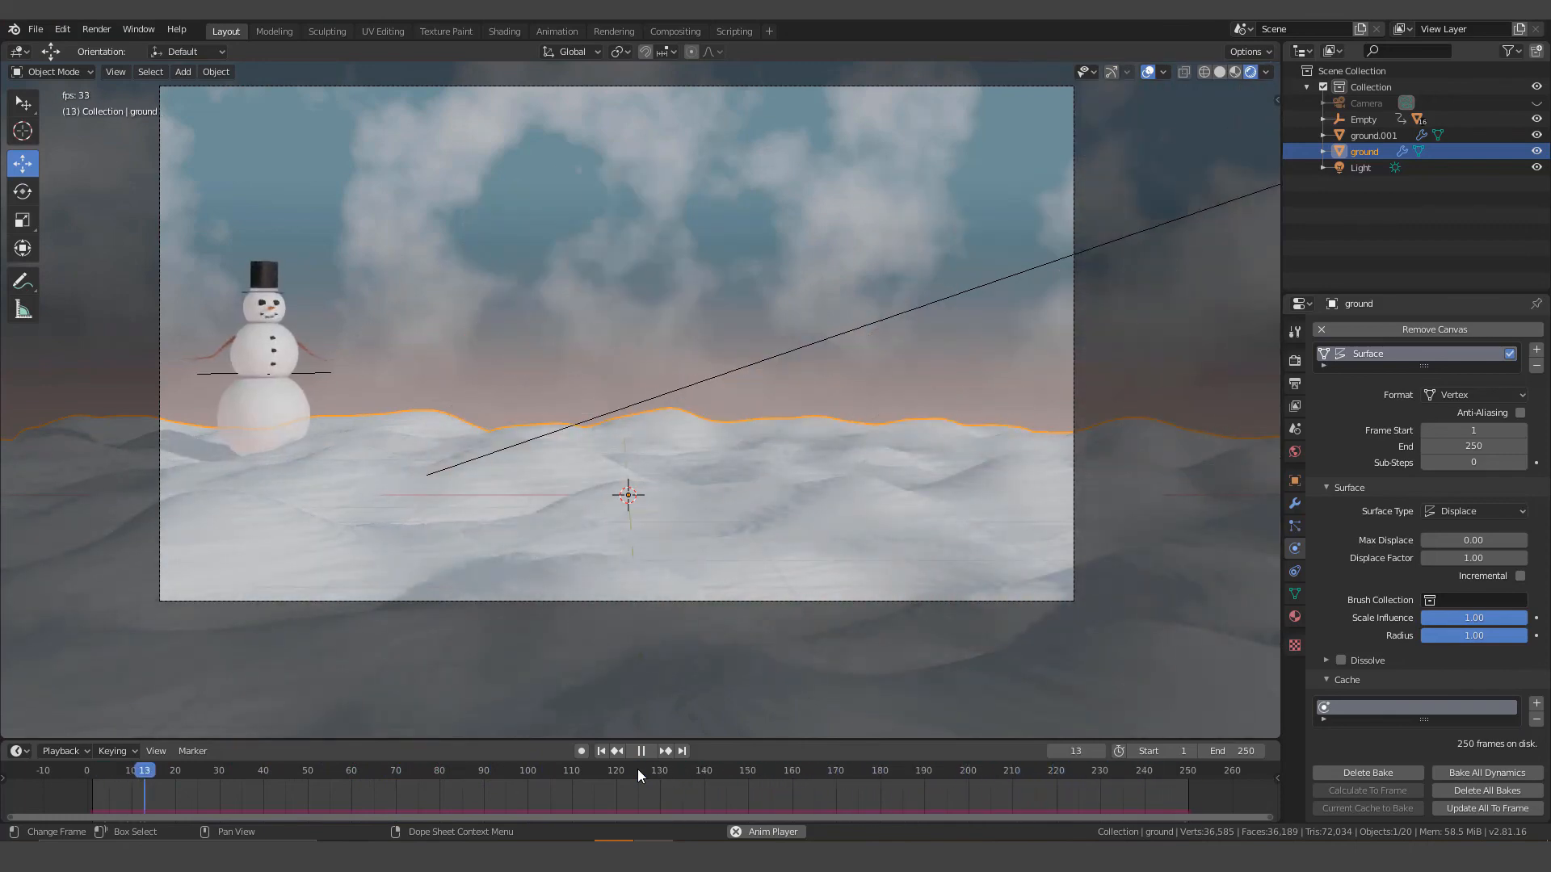
left_click(646, 751)
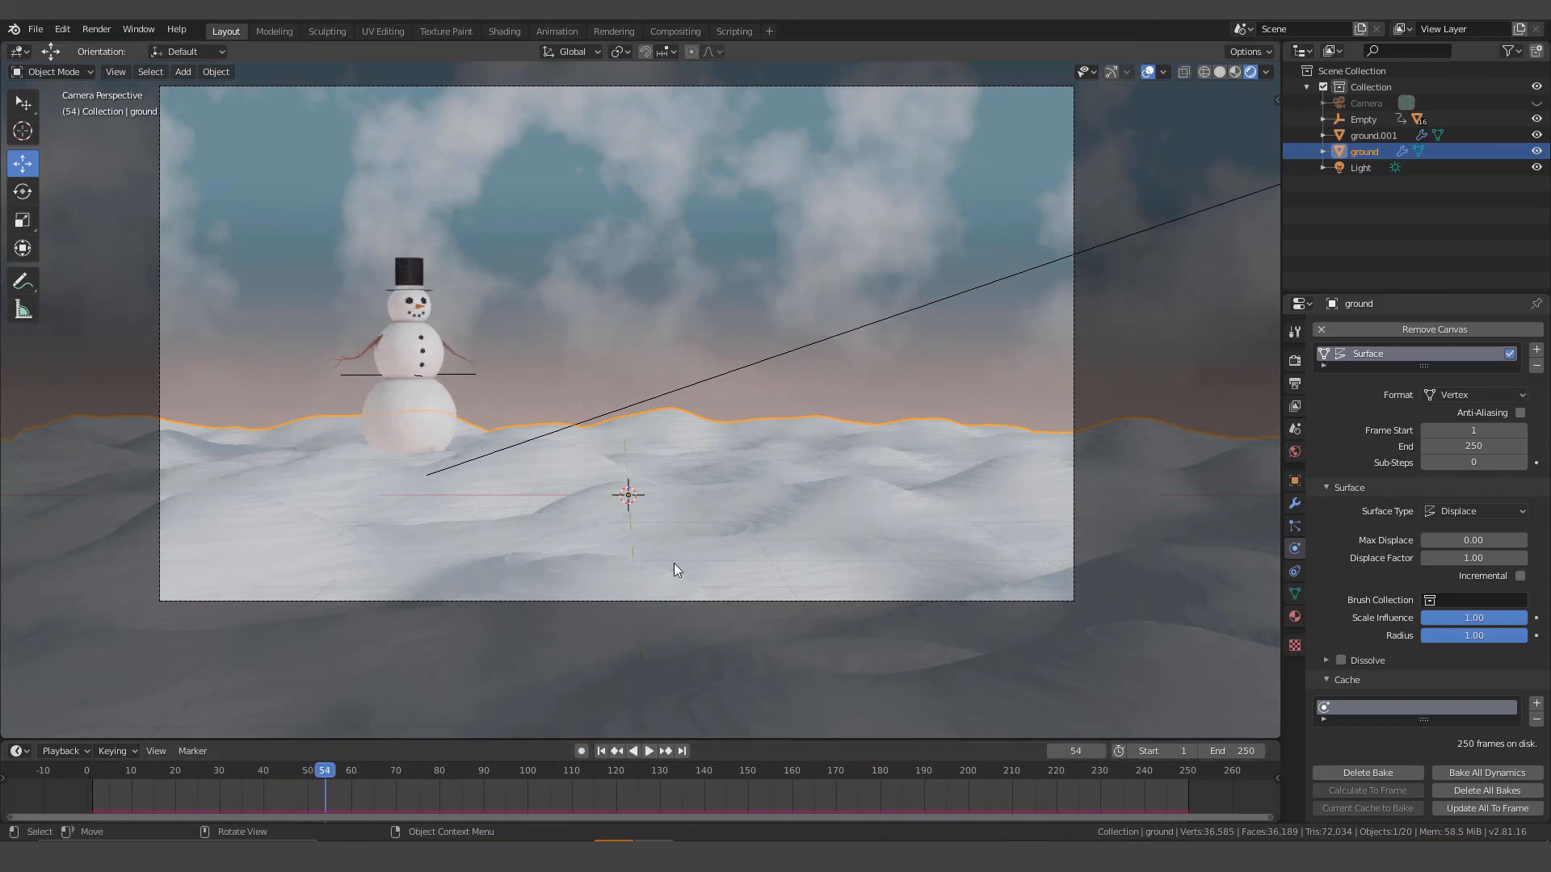